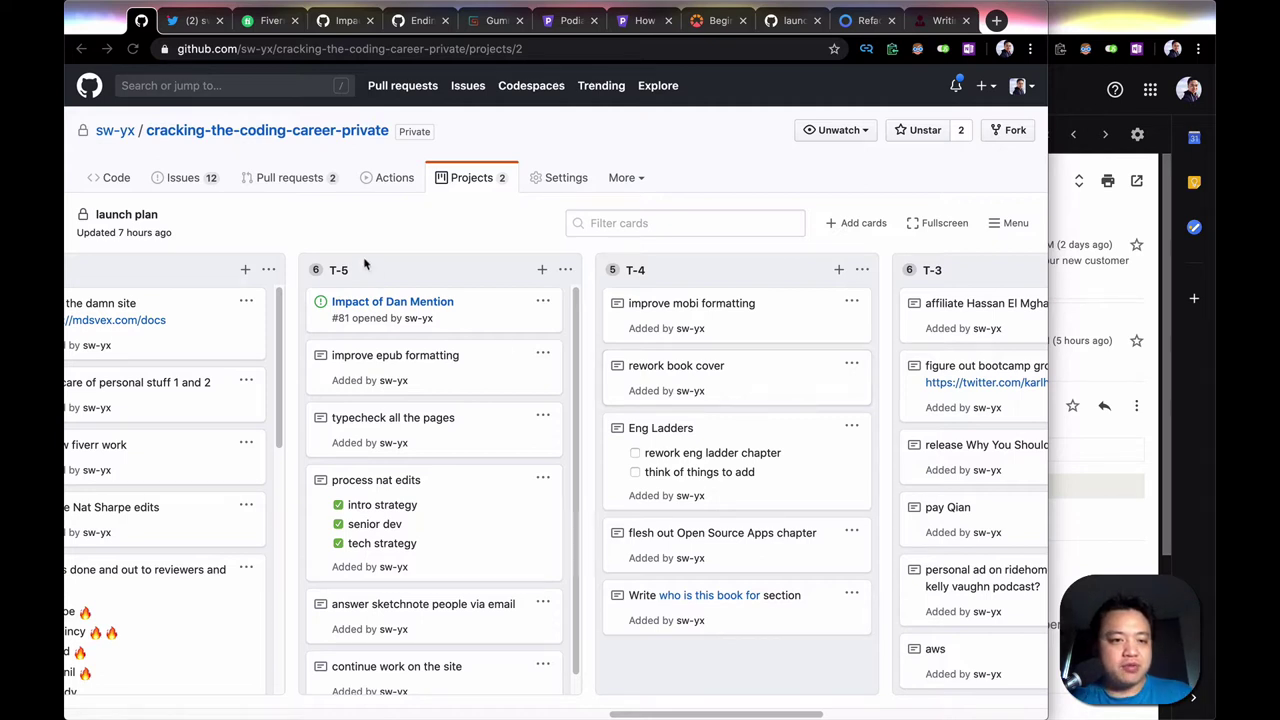
Step: Open the "Impact of Dan Mention" issue from the T-5 column in its own browser tab and close its preview on the board
left_click(392, 301)
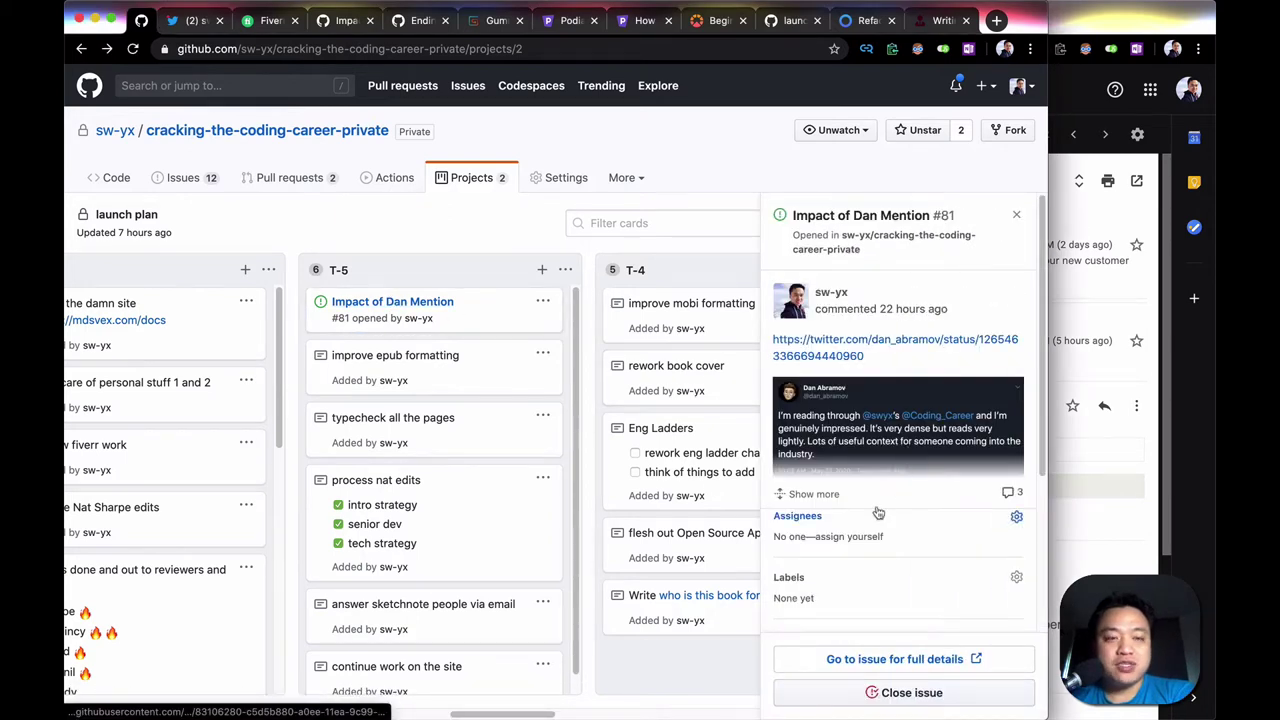
left_click(826, 494)
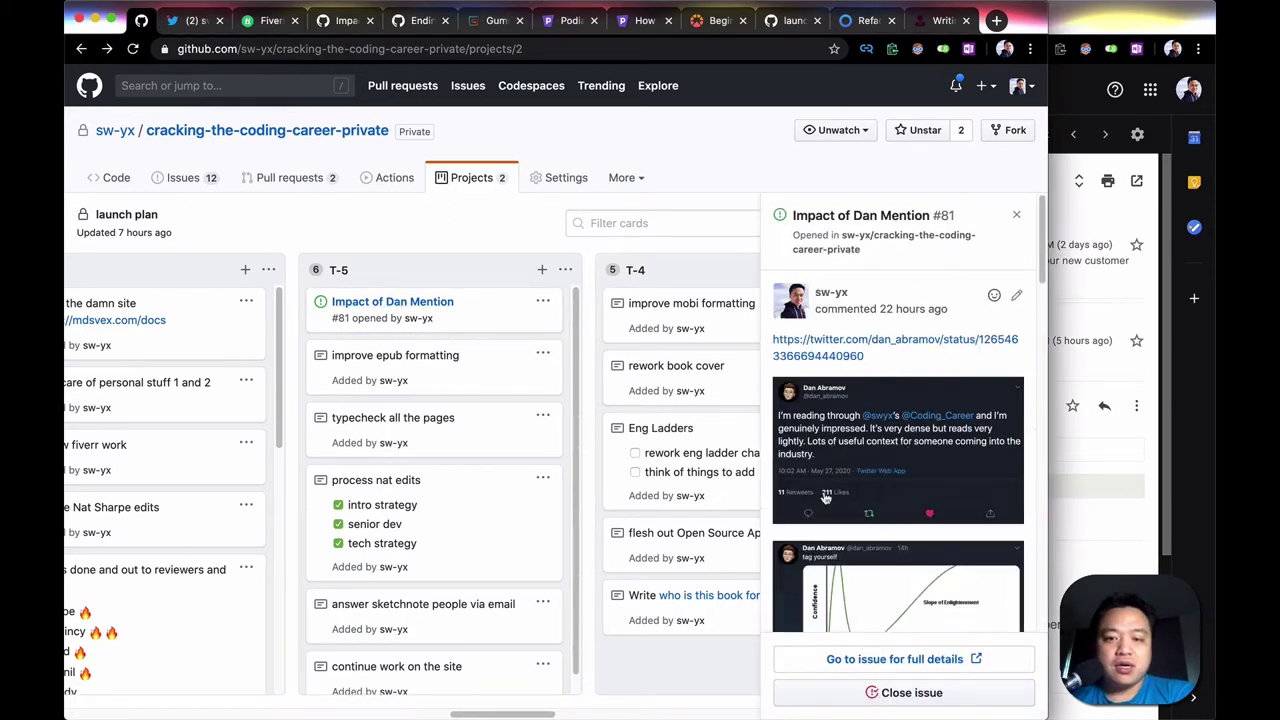
right_click(877, 216)
left_click(886, 218)
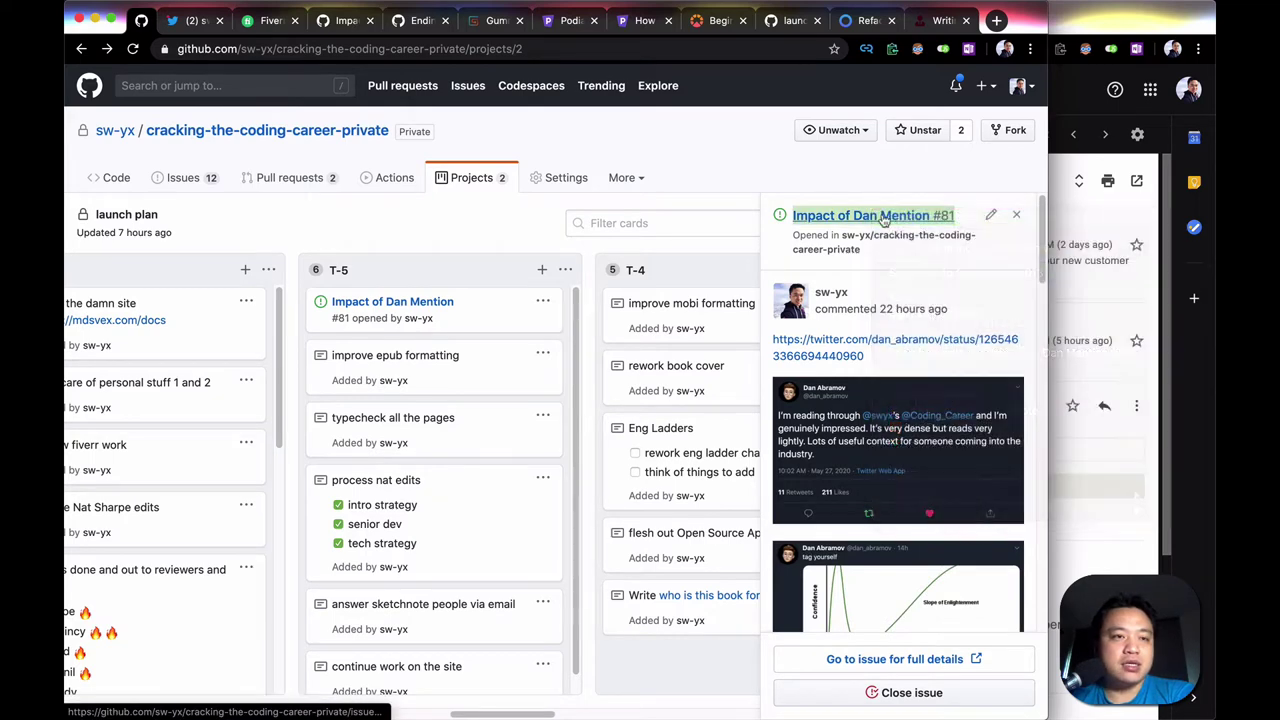
left_click(1016, 214)
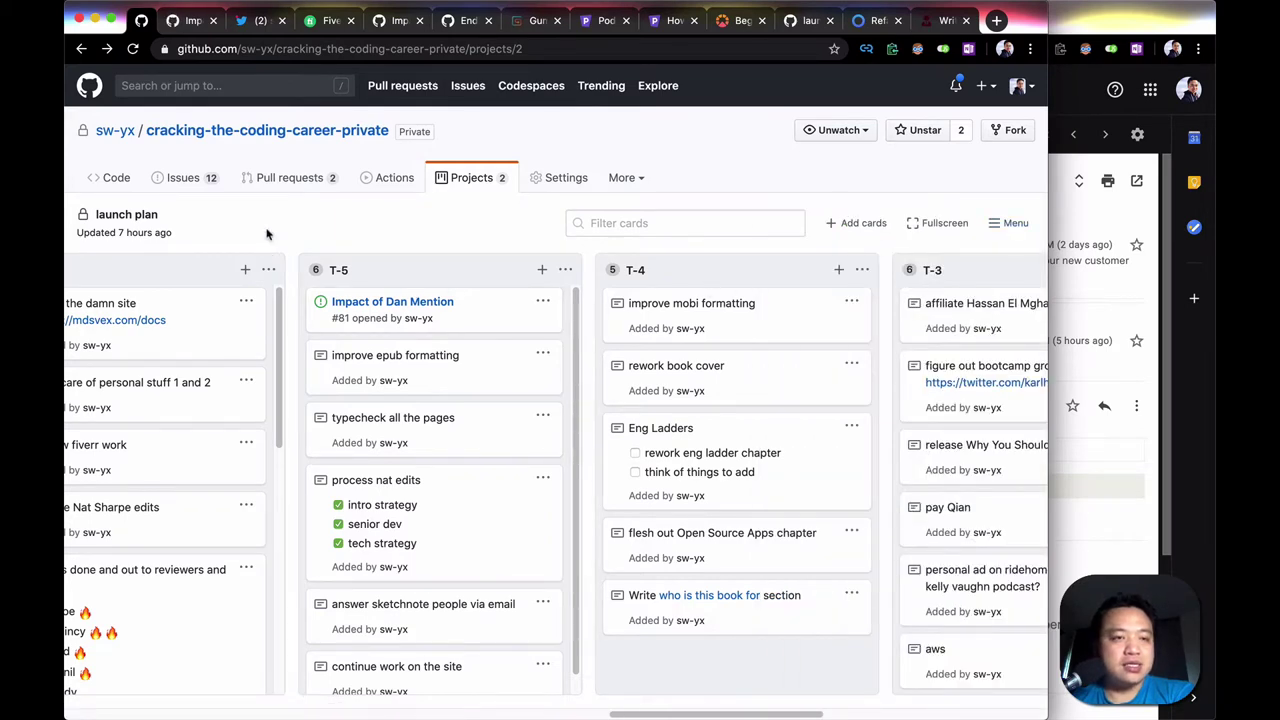
left_click(180, 21)
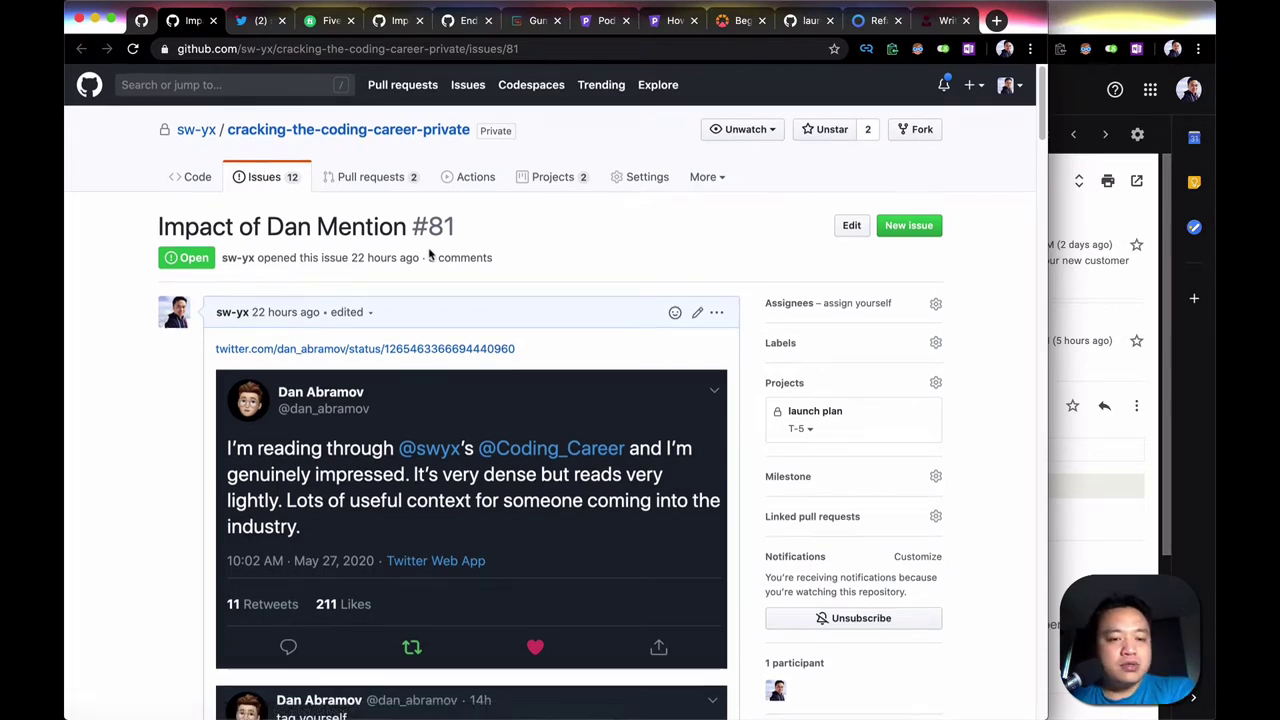
Step: Examine the tweet screenshots and the book Twitter account's follower notifications in the issue description
scroll(430, 256, "down", 3)
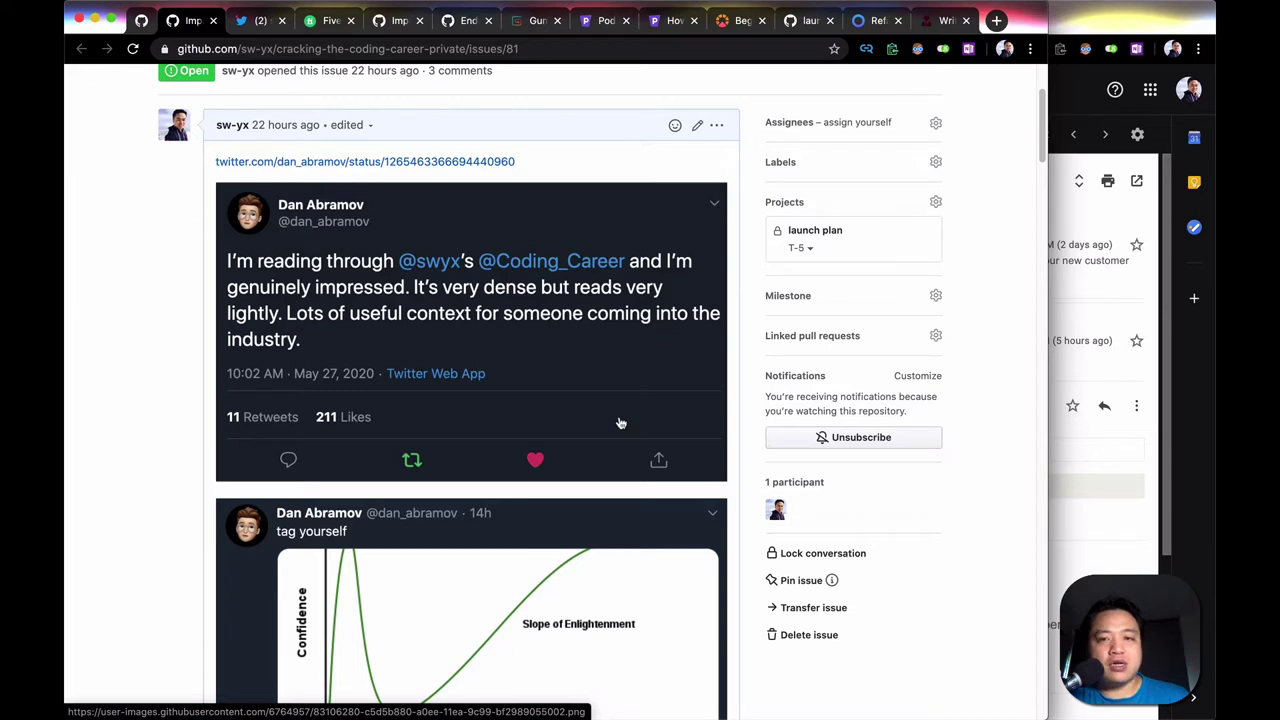
scroll(620, 423, "down", 5)
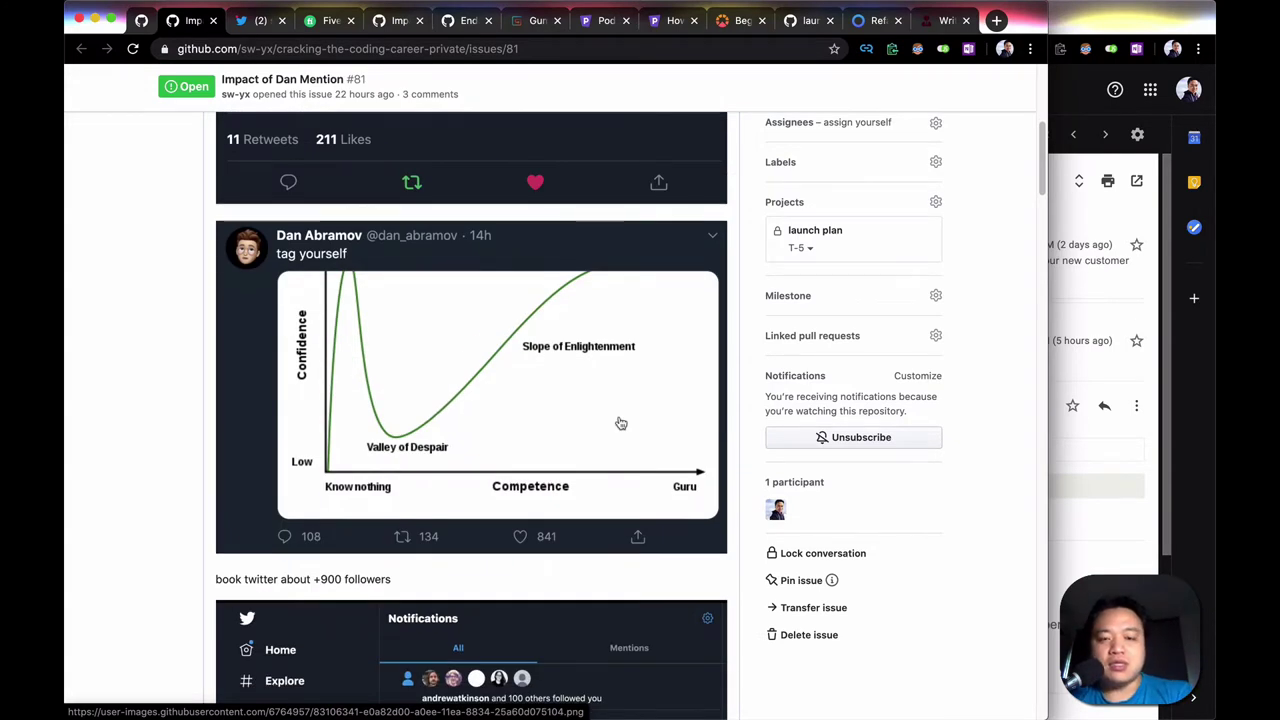
scroll(600, 423, "down", 2)
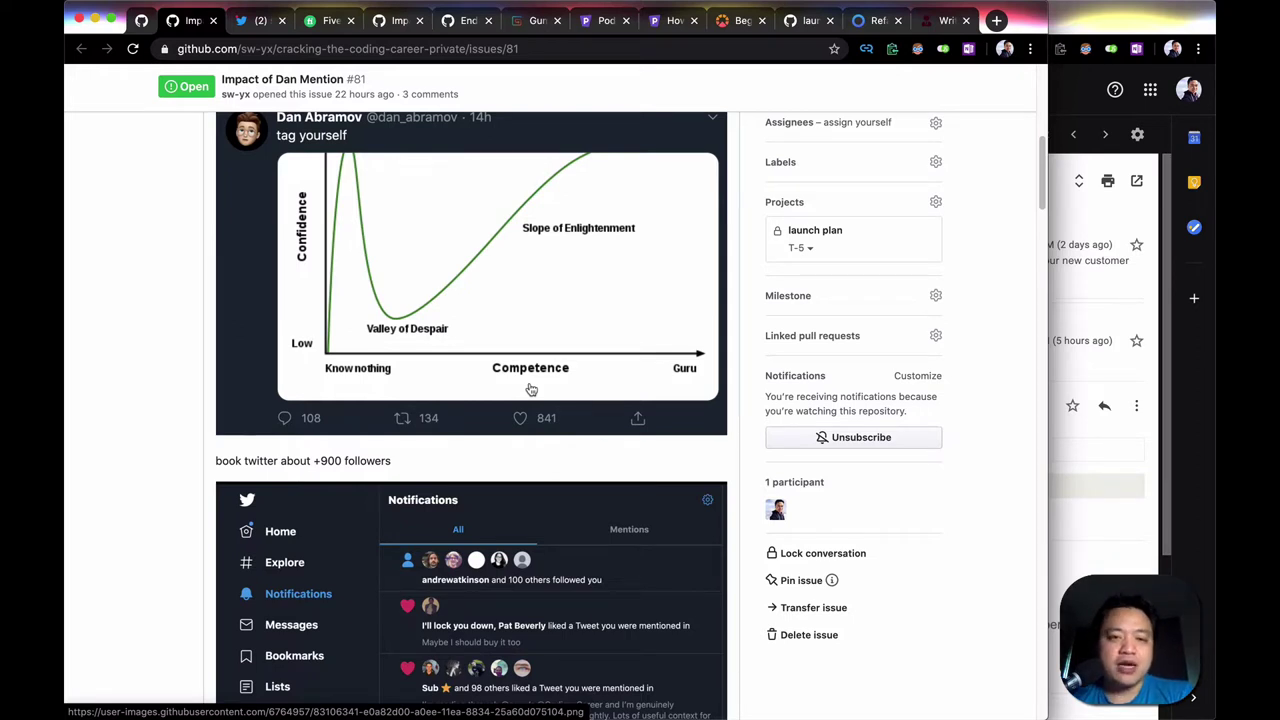
scroll(531, 389, "up", 1)
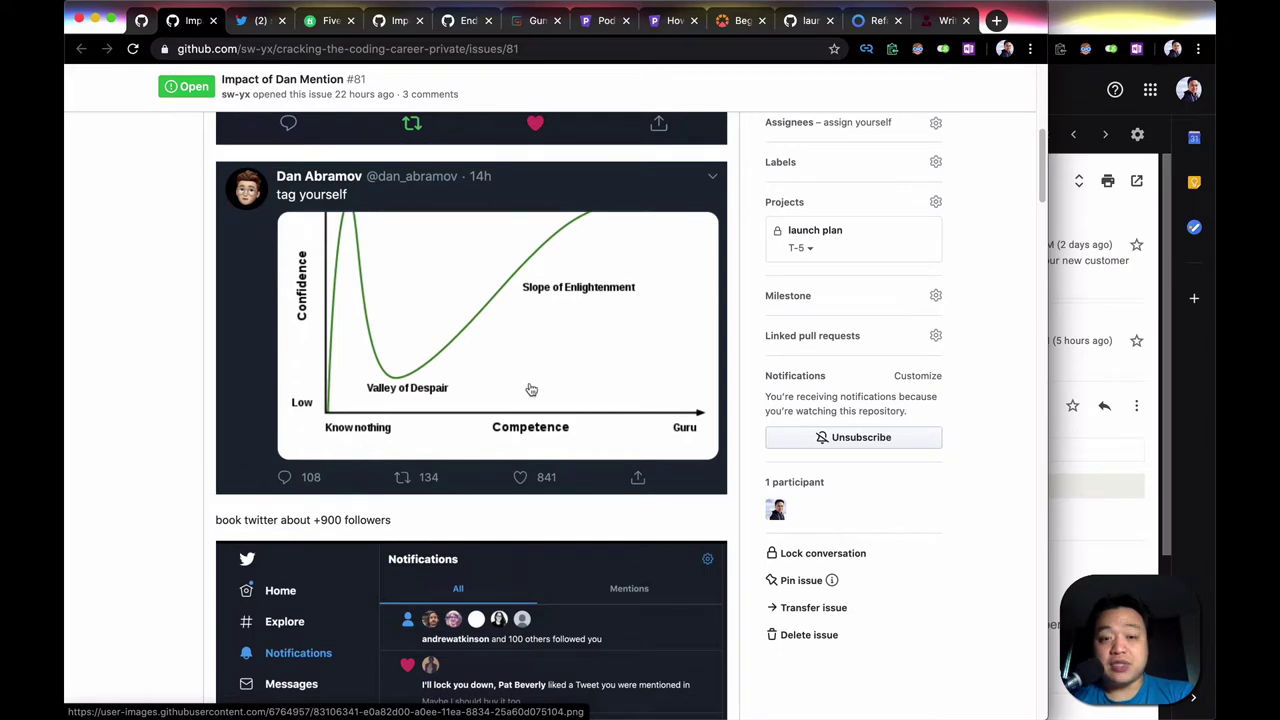
scroll(531, 389, "down", 5)
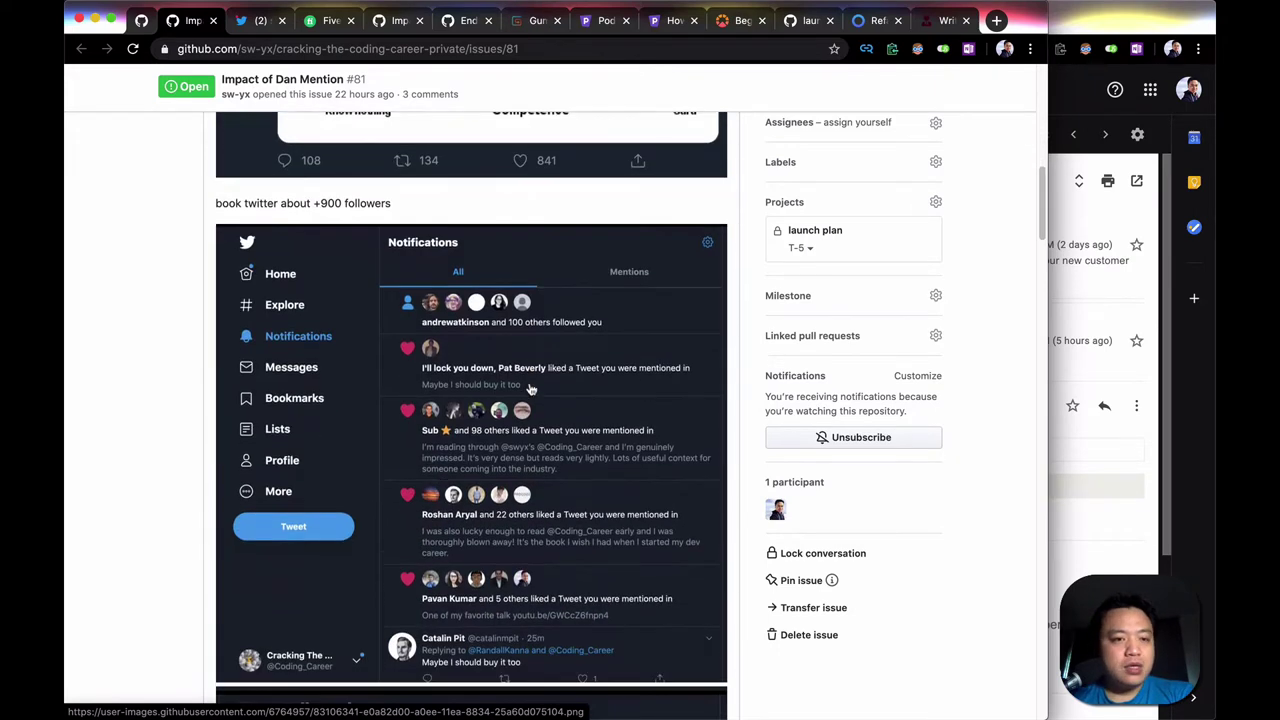
scroll(531, 390, "up", 4)
scroll(531, 389, "up", 1)
left_click_drag(398, 481, 200, 481)
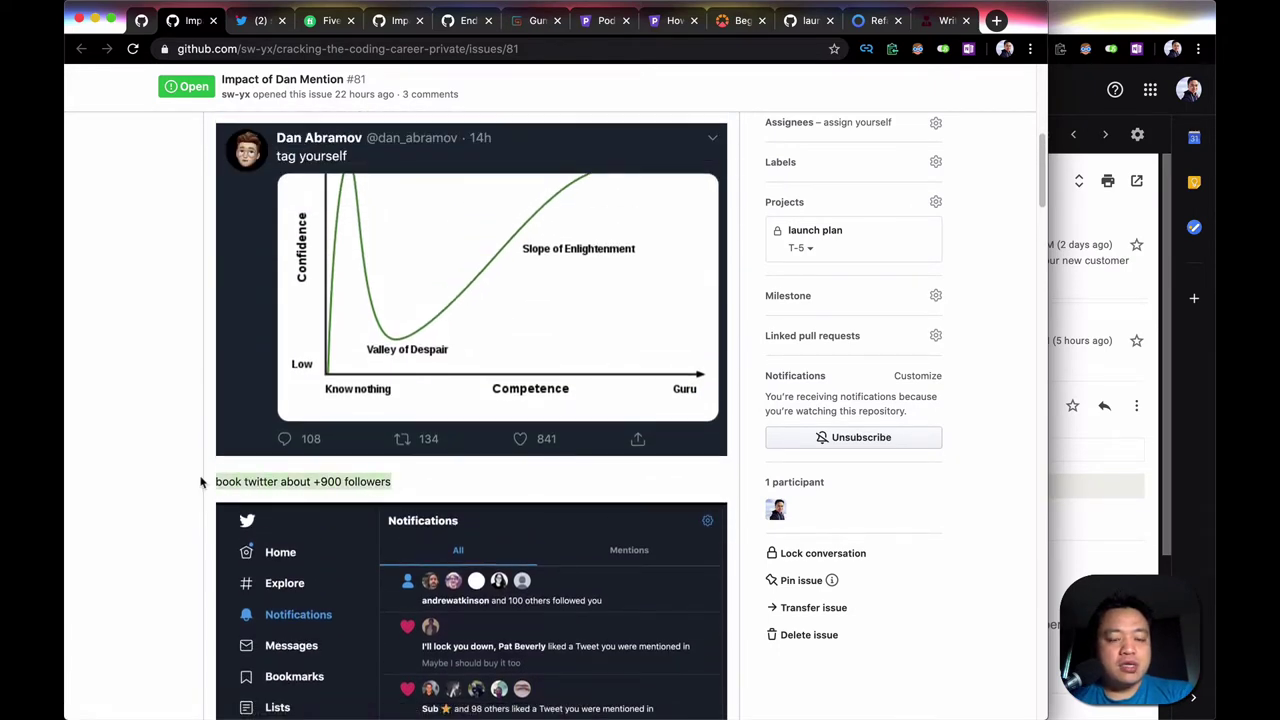
scroll(200, 481, "down", 4)
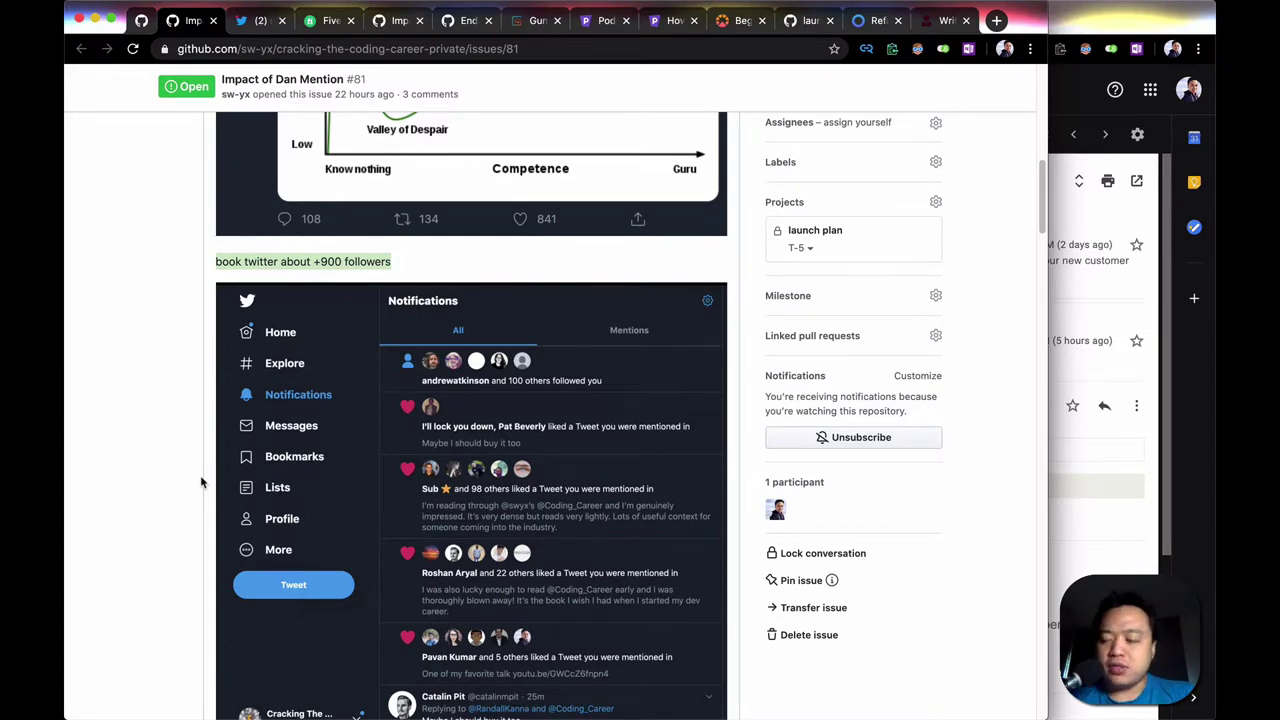
scroll(200, 481, "down", 3)
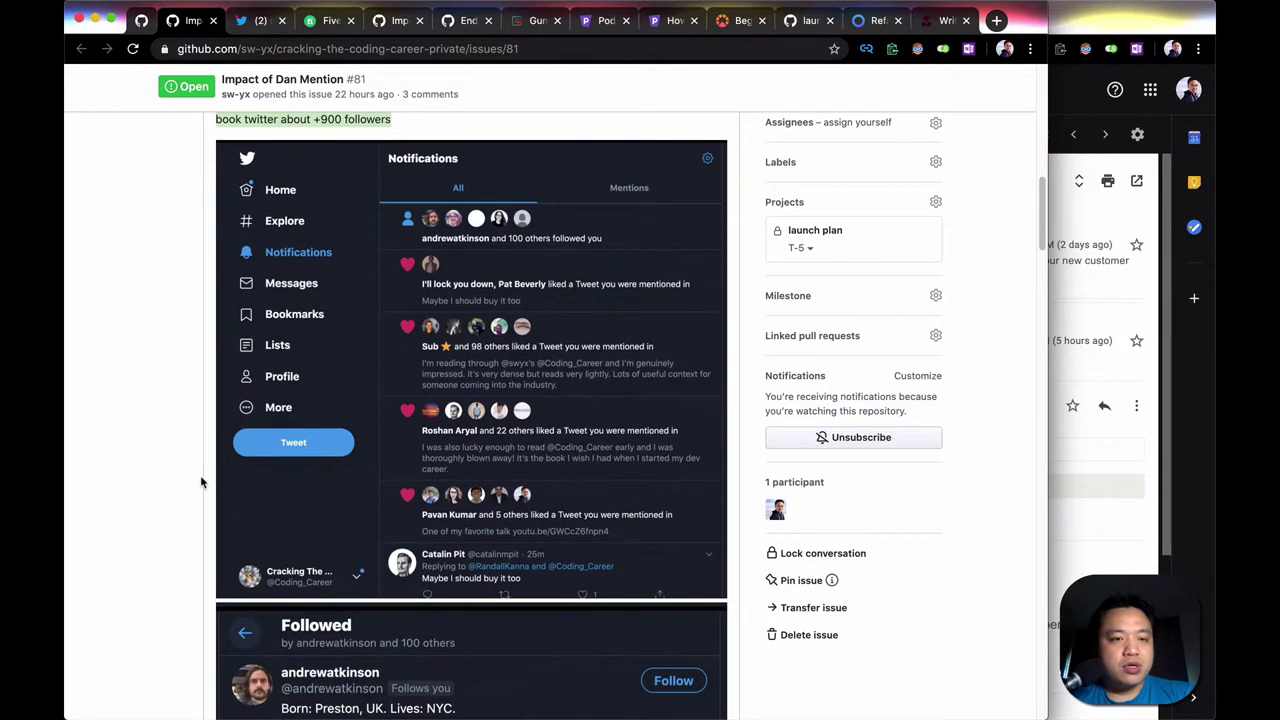
scroll(200, 475, "down", 5)
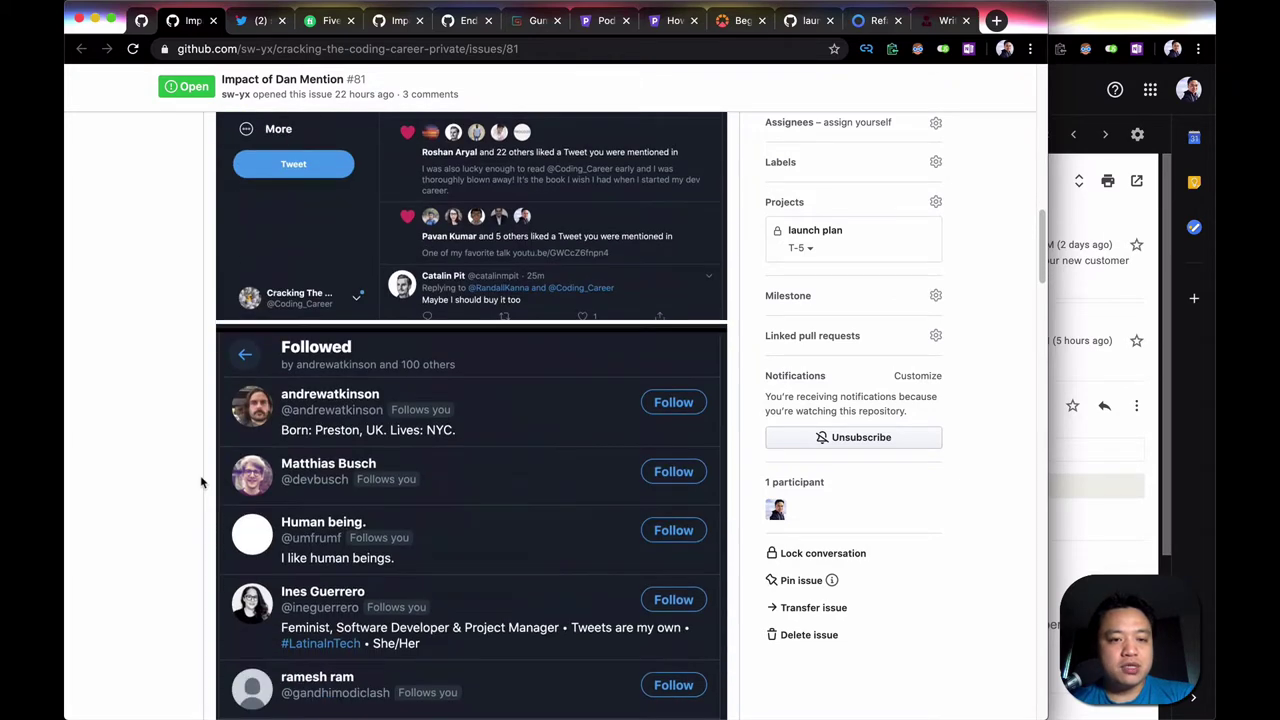
scroll(200, 475, "up", 7)
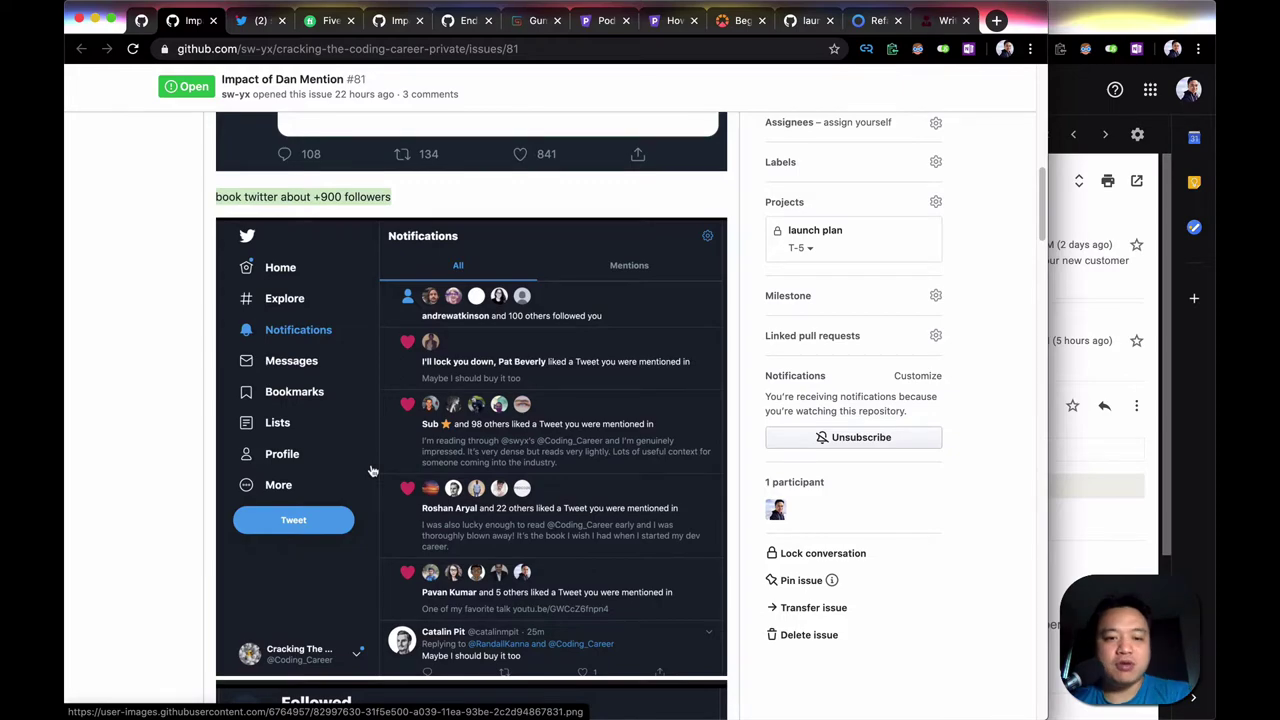
Step: Examine the book account's 28-day summary and May 2020 highlights in the analytics section of the issue description
scroll(370, 470, "down", 15)
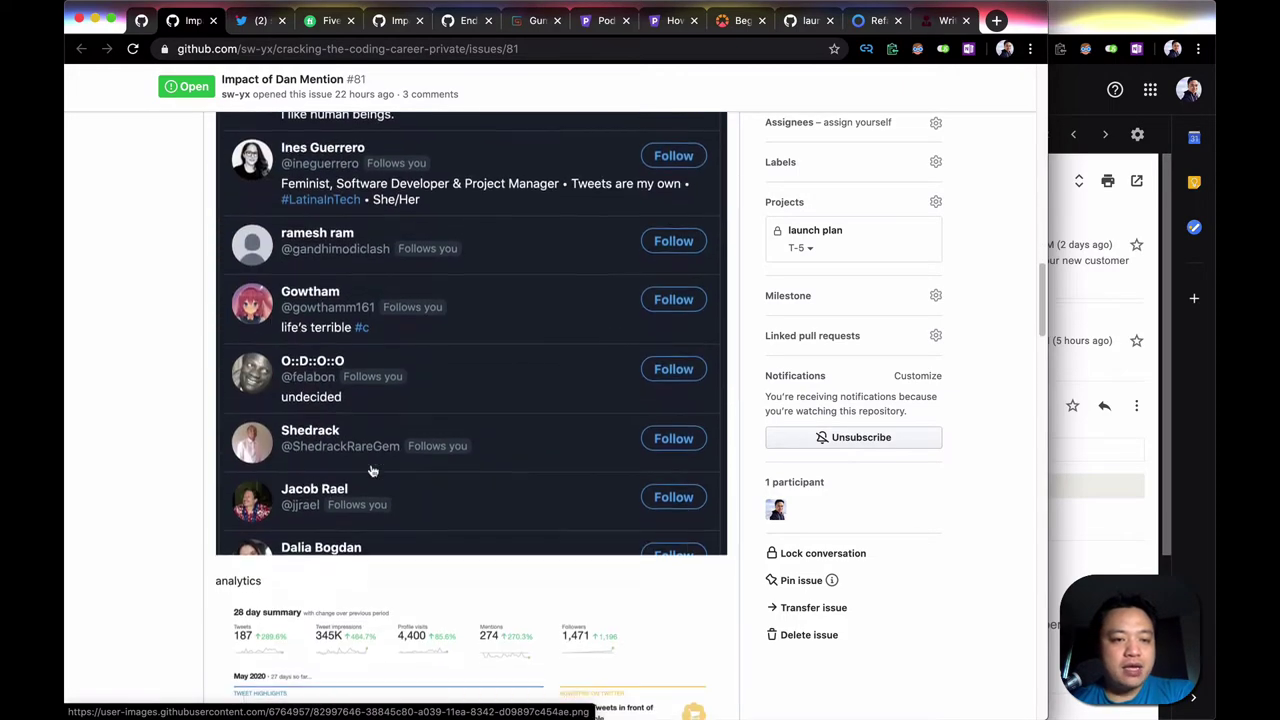
scroll(370, 470, "down", 3)
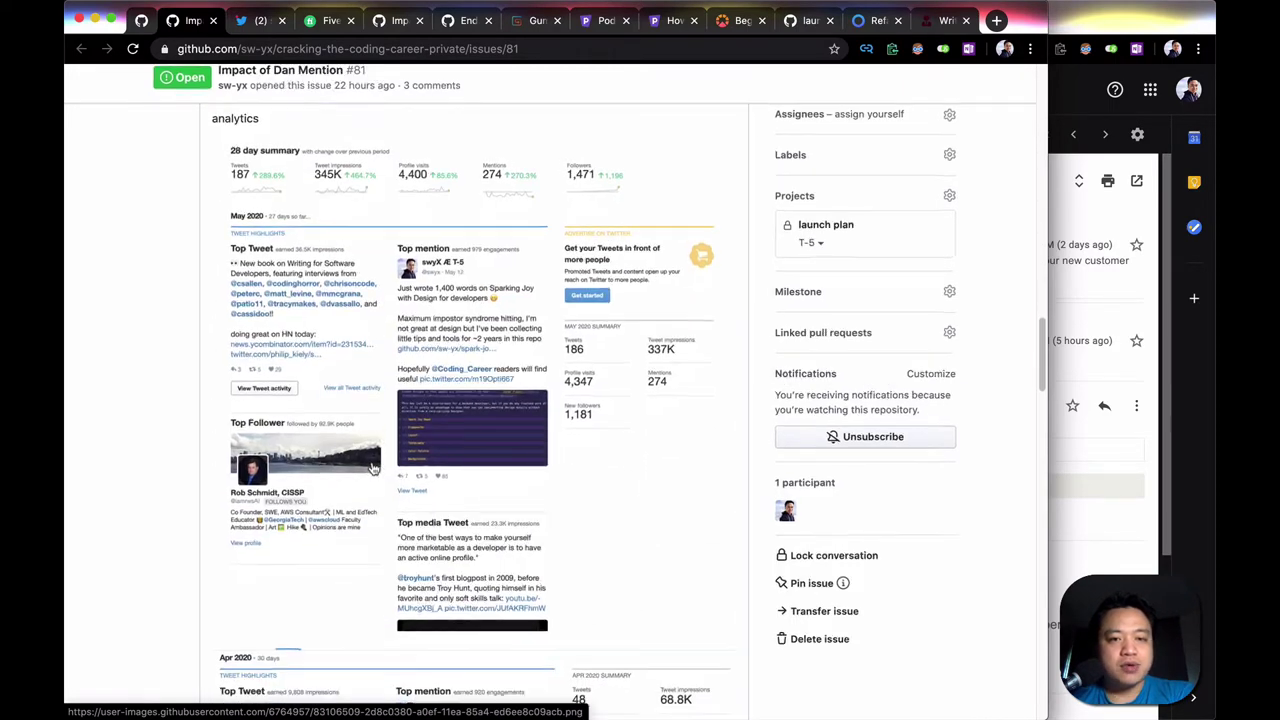
scroll(370, 470, "up", 3)
scroll(371, 468, "up", 3)
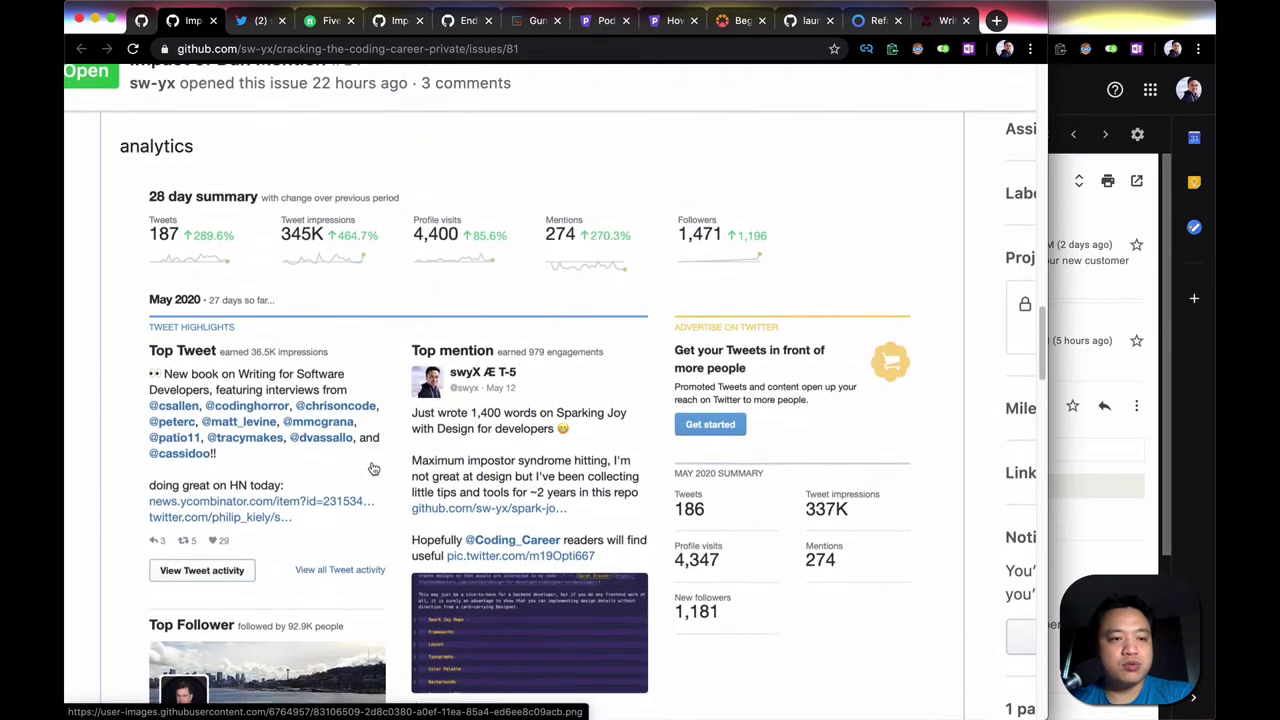
scroll(372, 468, "down", 1)
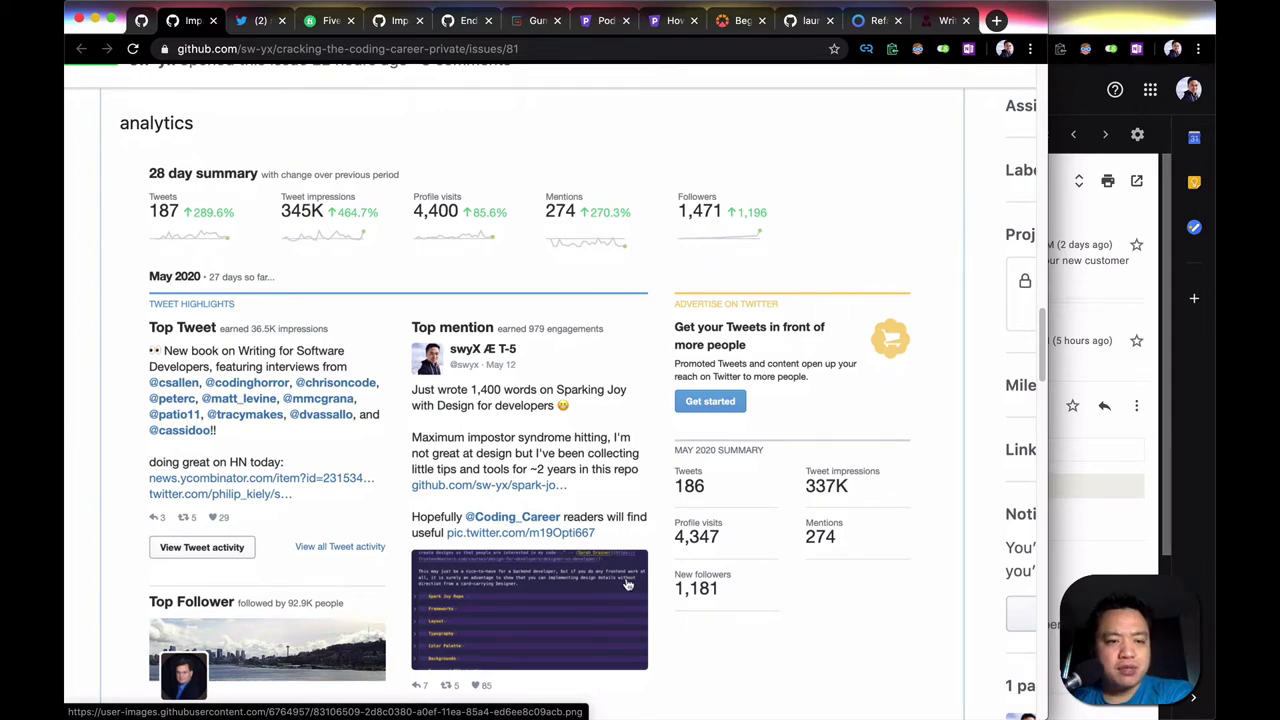
scroll(628, 585, "down", 5)
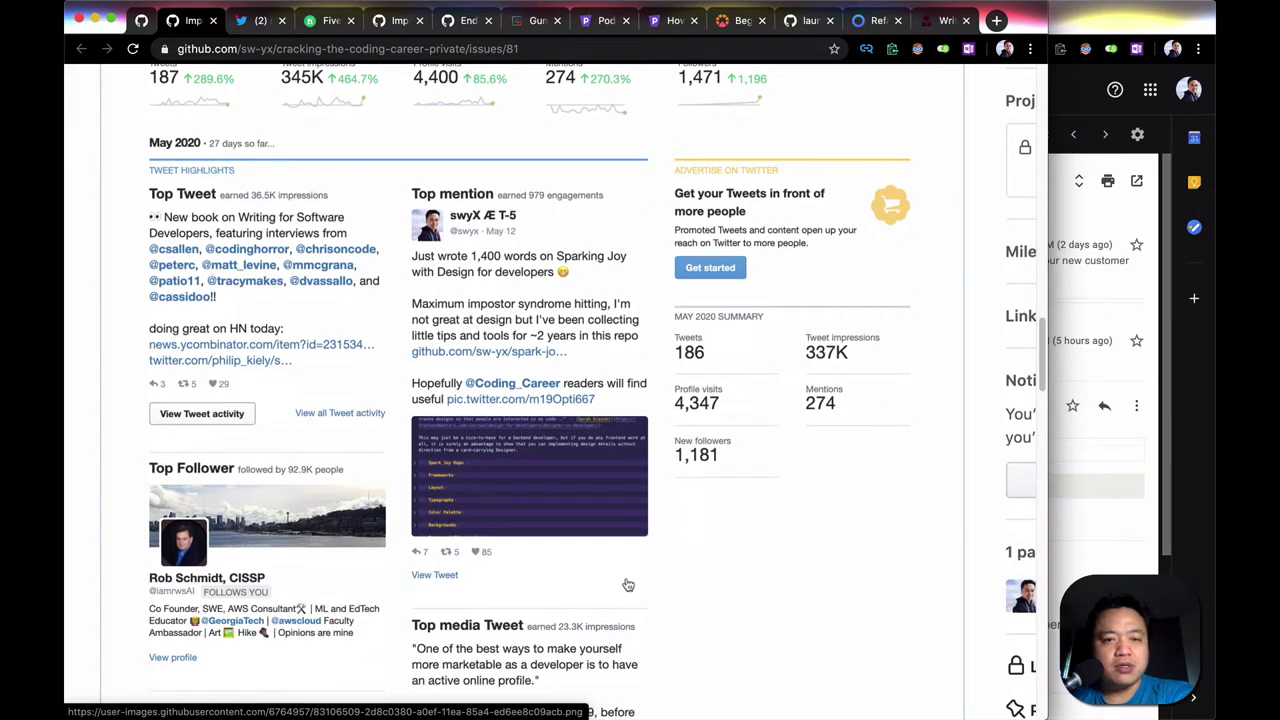
scroll(628, 585, "down", 3)
scroll(626, 586, "down", 1)
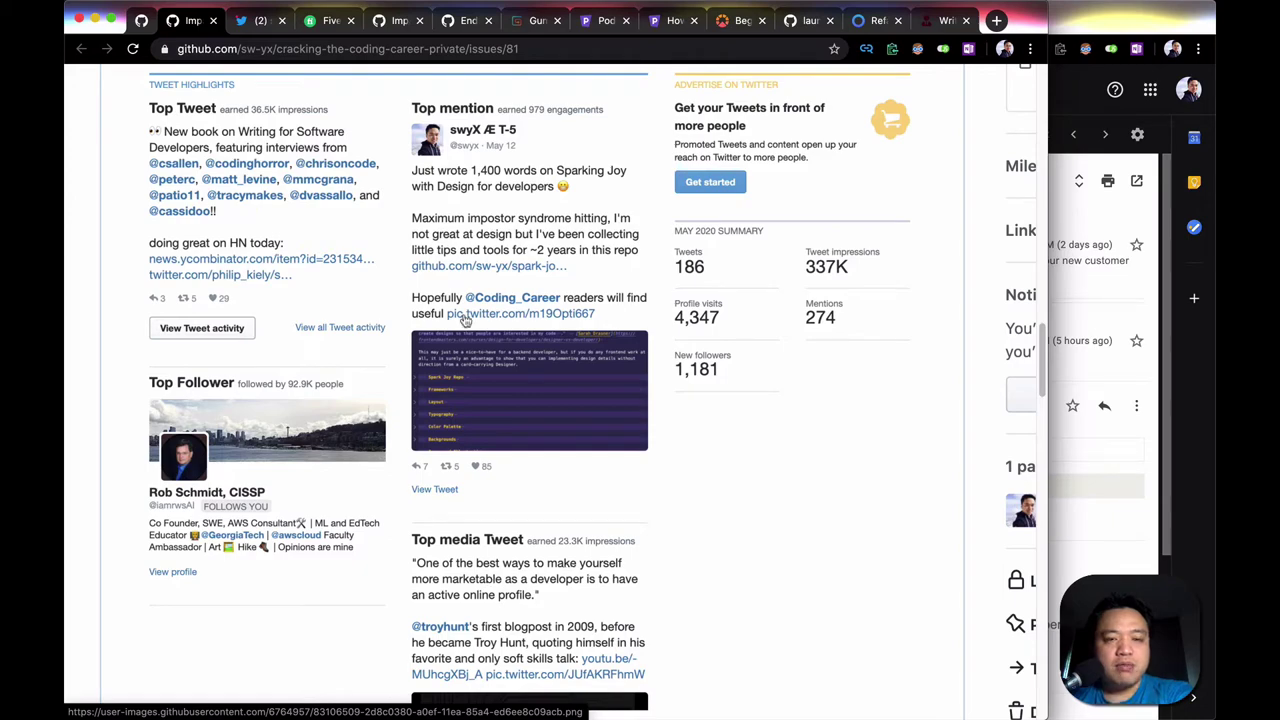
scroll(745, 508, "down", 3)
Step: Examine the book account's April 2020 highlights, including top tweet, top mention, top media tweet and monthly summary
scroll(748, 509, "down", 10)
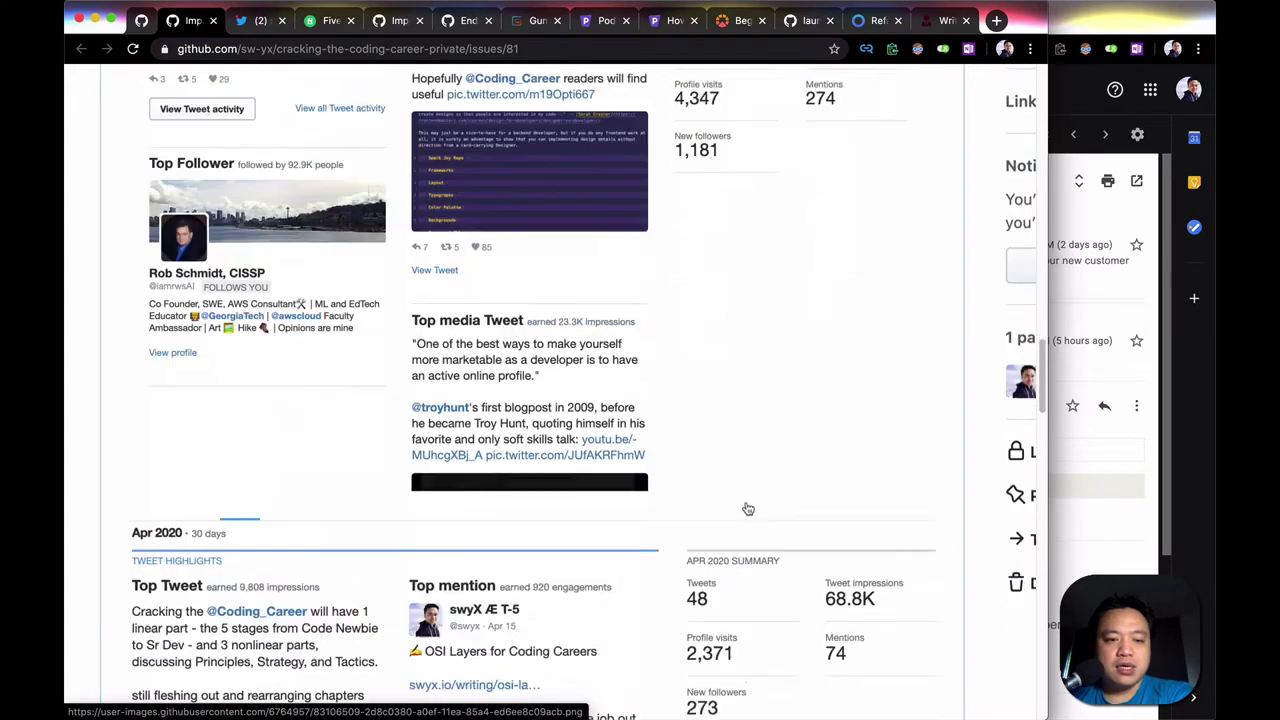
scroll(748, 509, "down", 1)
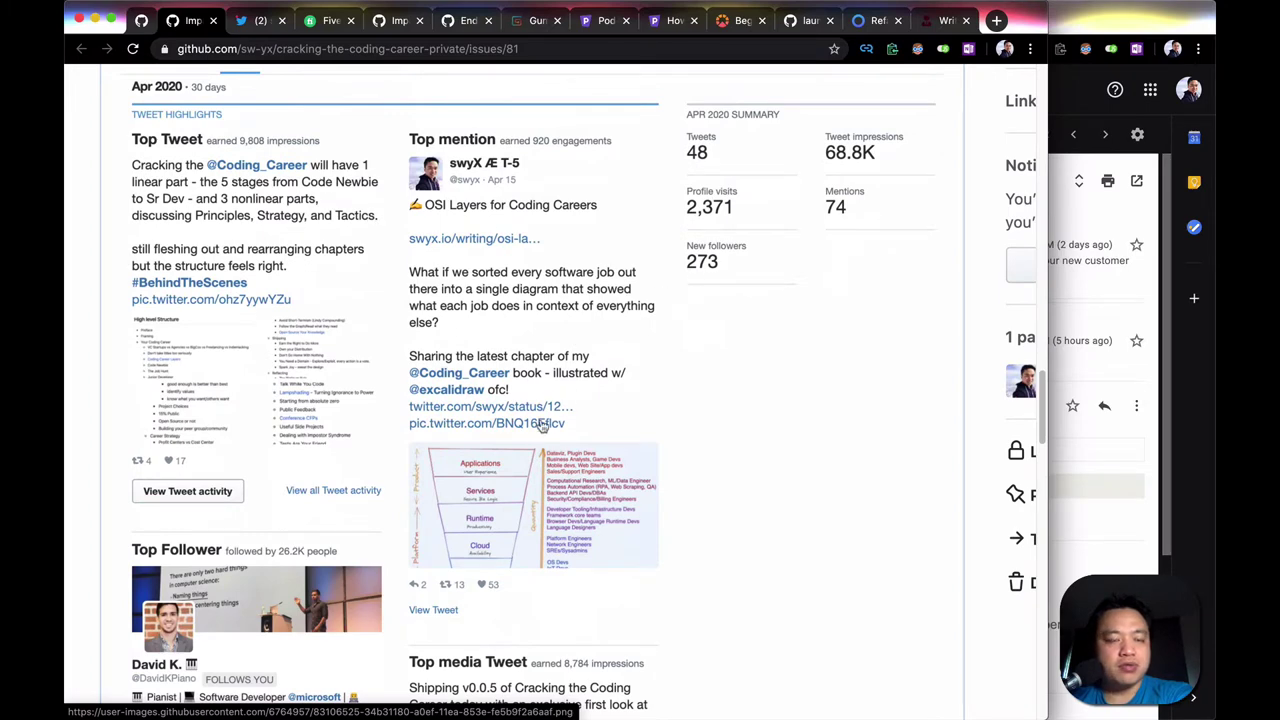
scroll(583, 499, "down", 2)
scroll(400, 600, "up", 2)
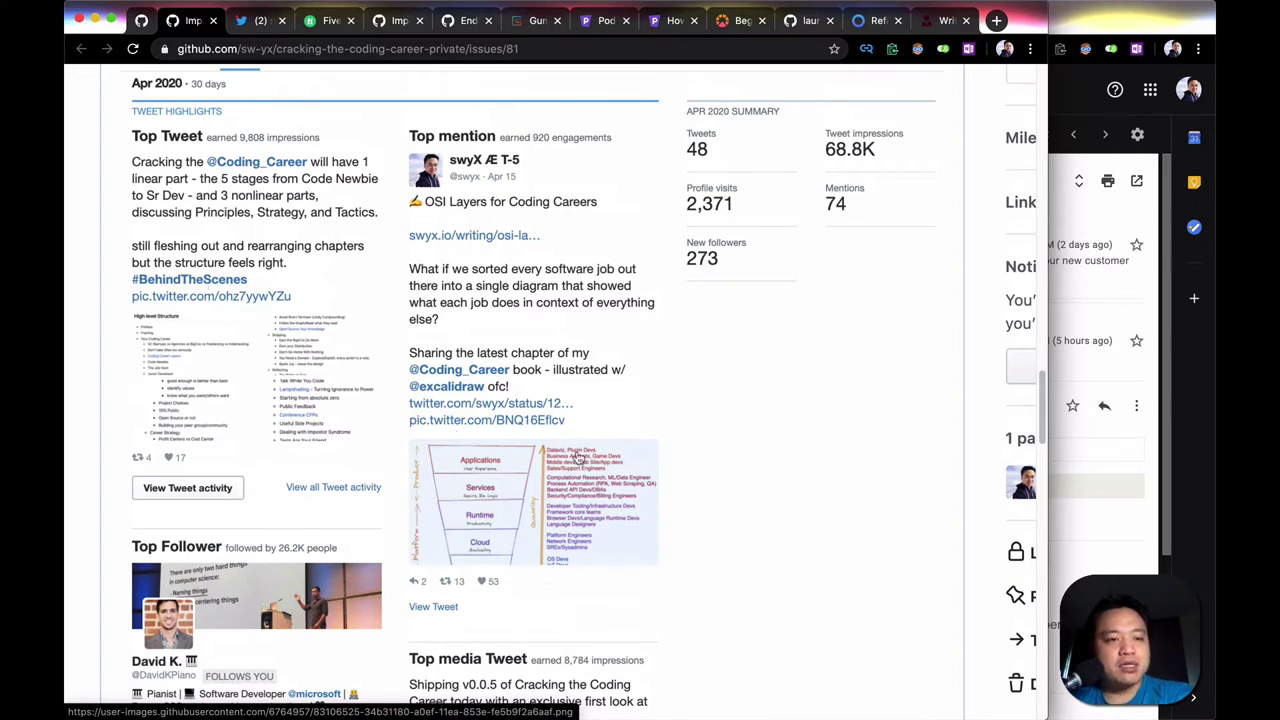
scroll(507, 586, "down", 3)
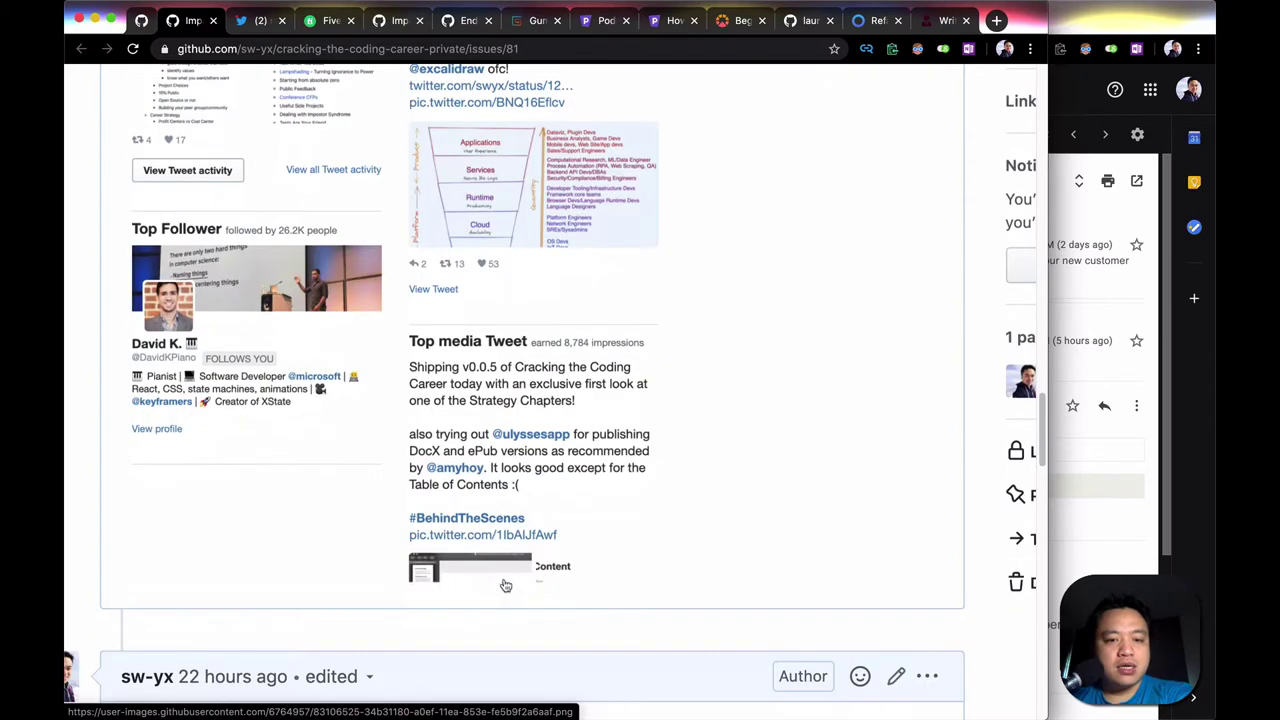
scroll(558, 520, "up", 2)
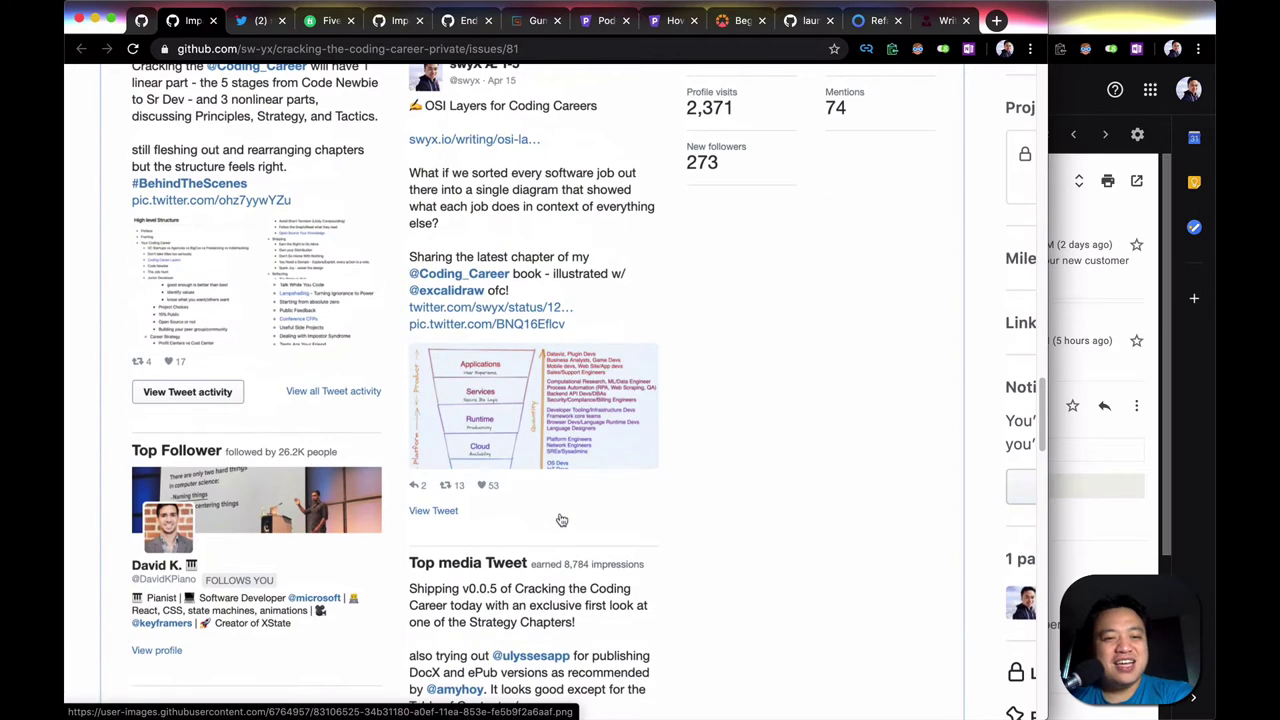
scroll(646, 440, "down", 3)
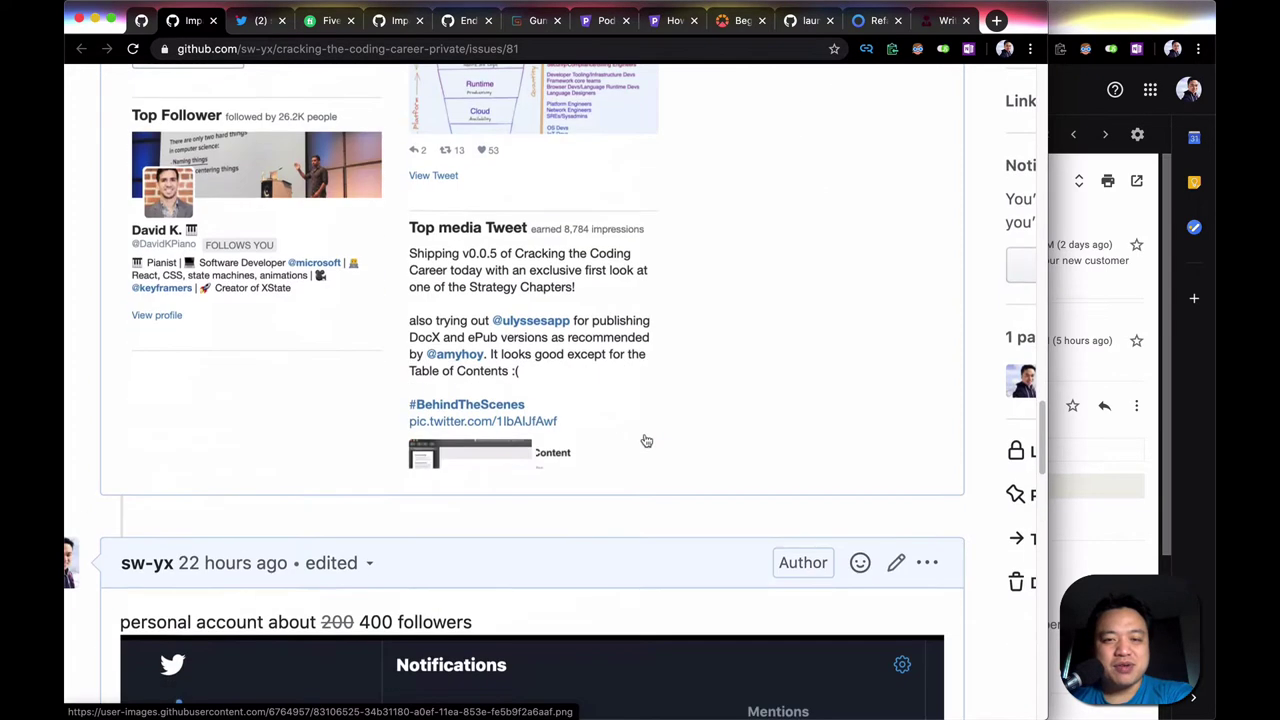
scroll(646, 440, "down", 1)
scroll(646, 440, "up", 7)
scroll(646, 440, "down", 7)
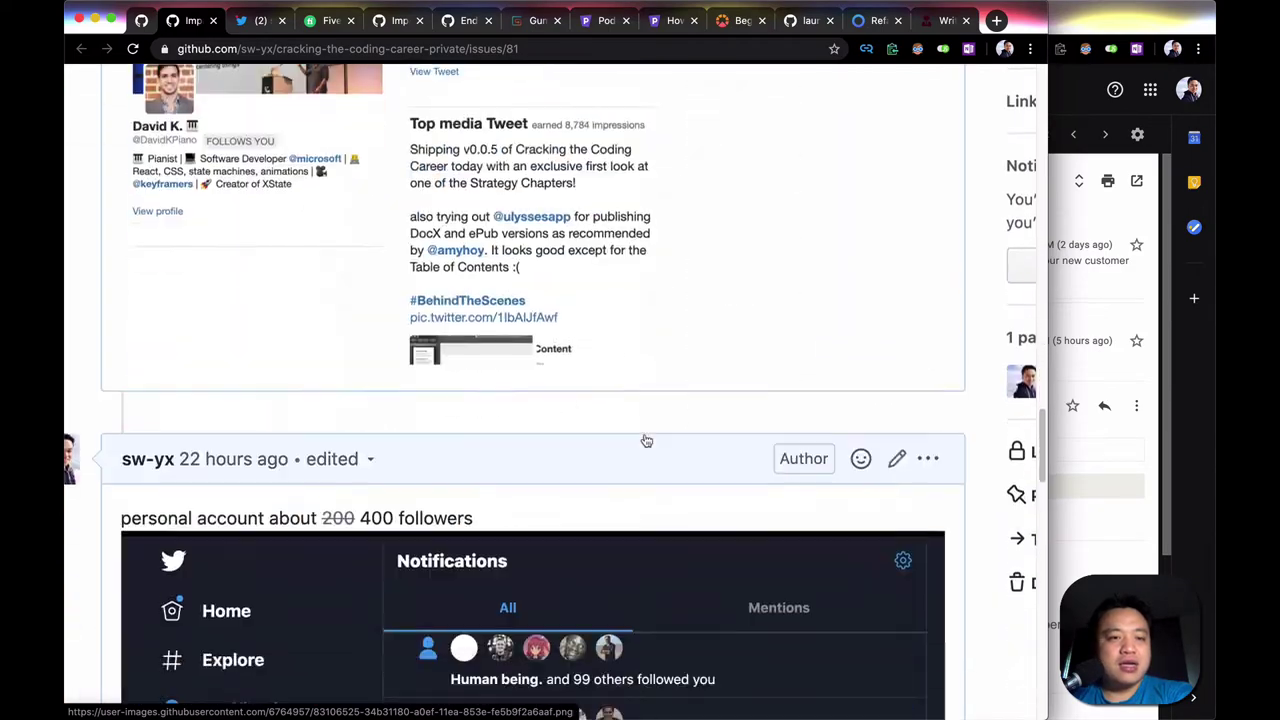
Step: Review the comment on the personal account's growth, covering its follower notifications, 28-day summary and May 2020 highlights
scroll(646, 440, "down", 4)
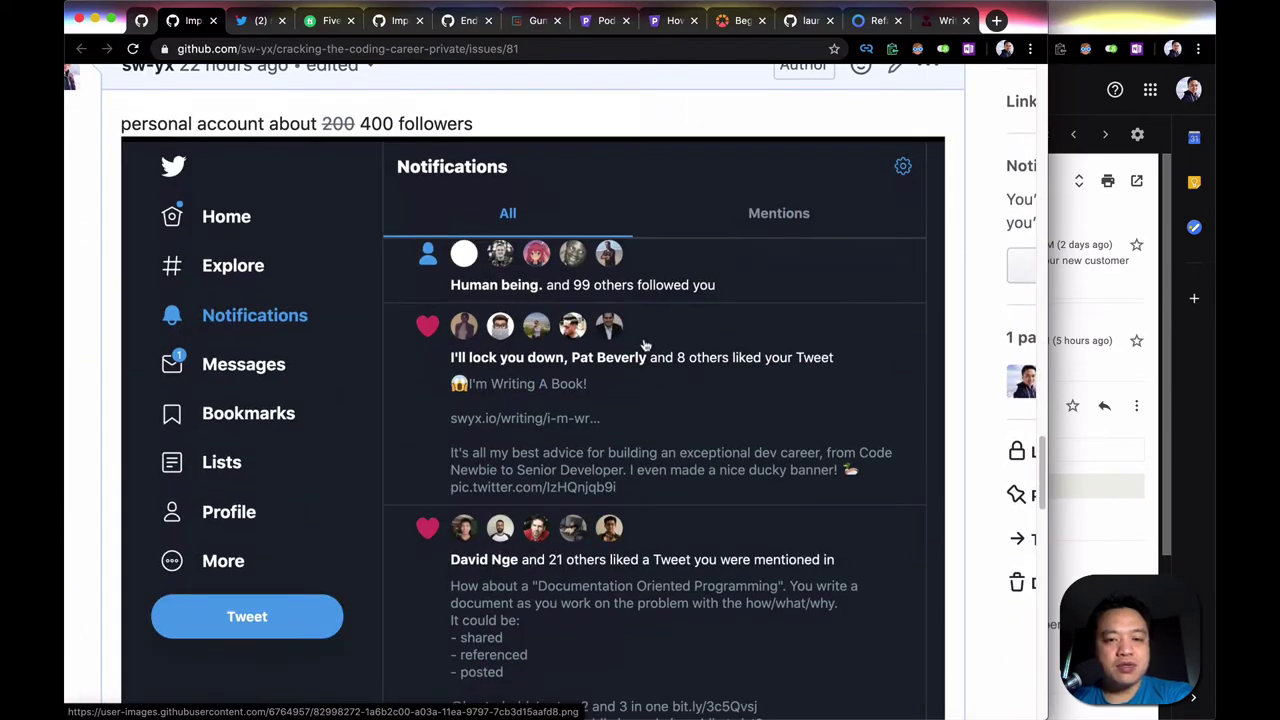
scroll(553, 305, "down", 6)
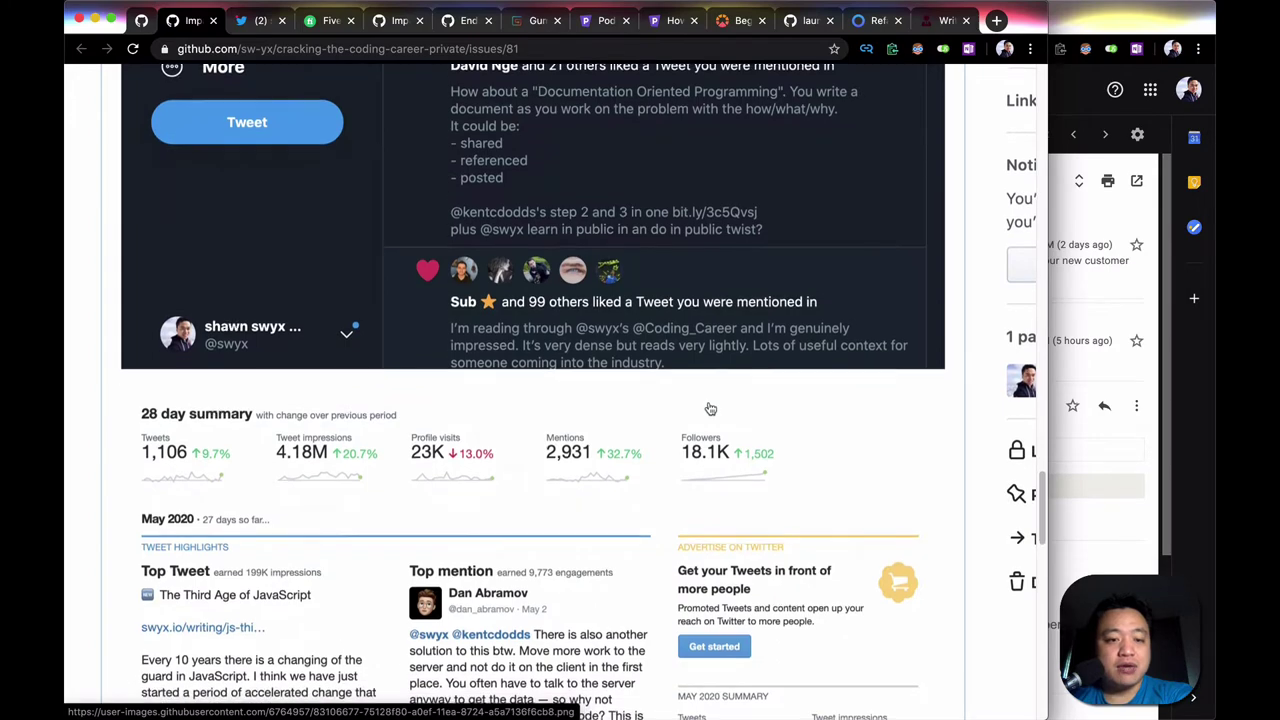
scroll(709, 408, "down", 4)
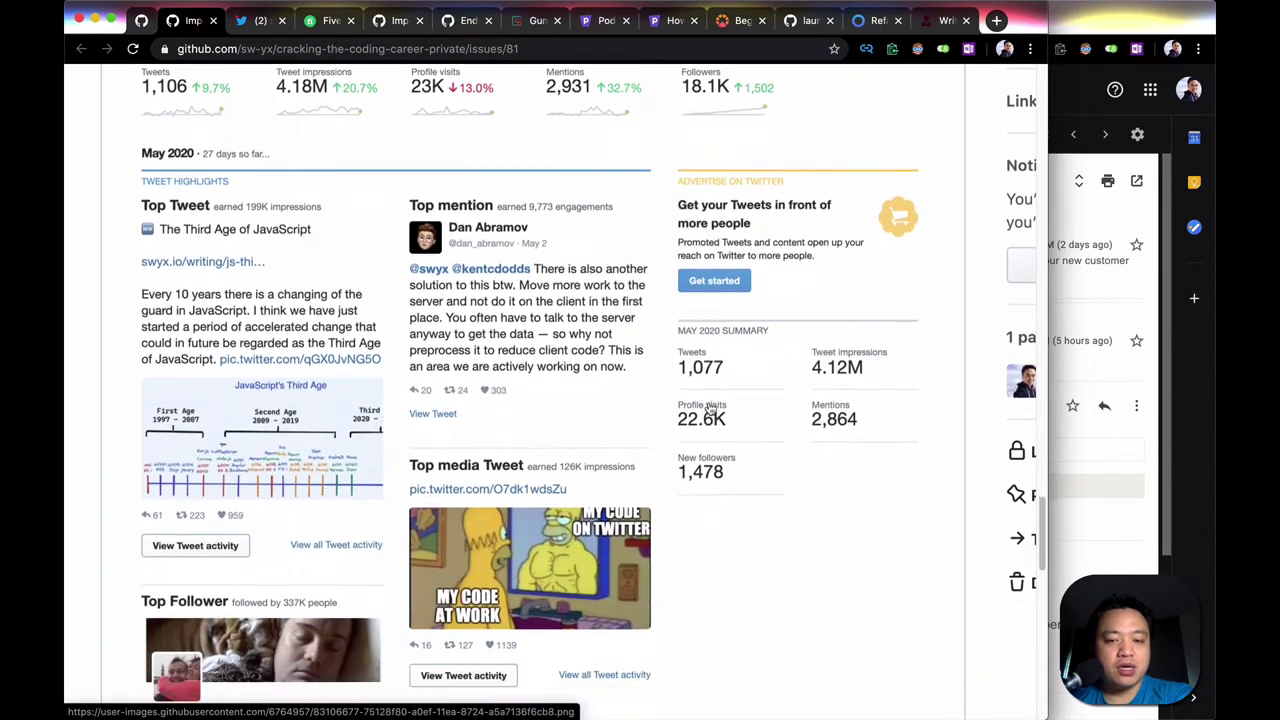
scroll(709, 408, "up", 4)
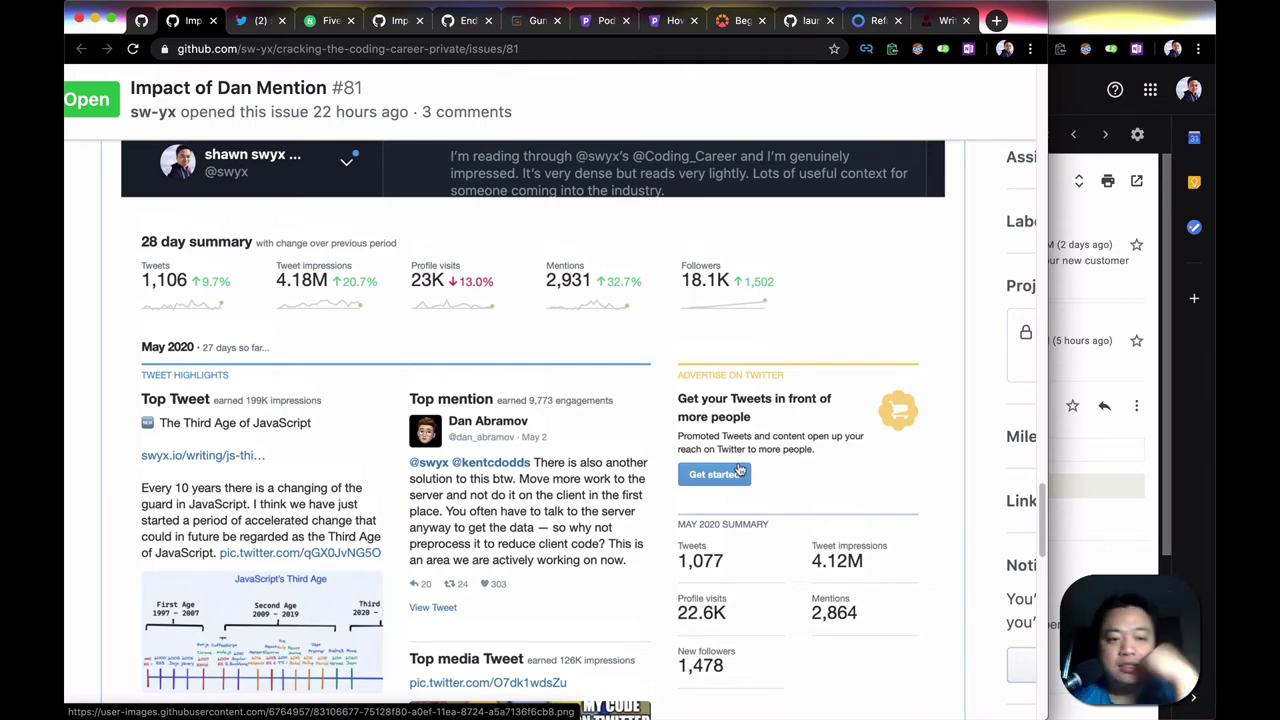
scroll(740, 470, "down", 3)
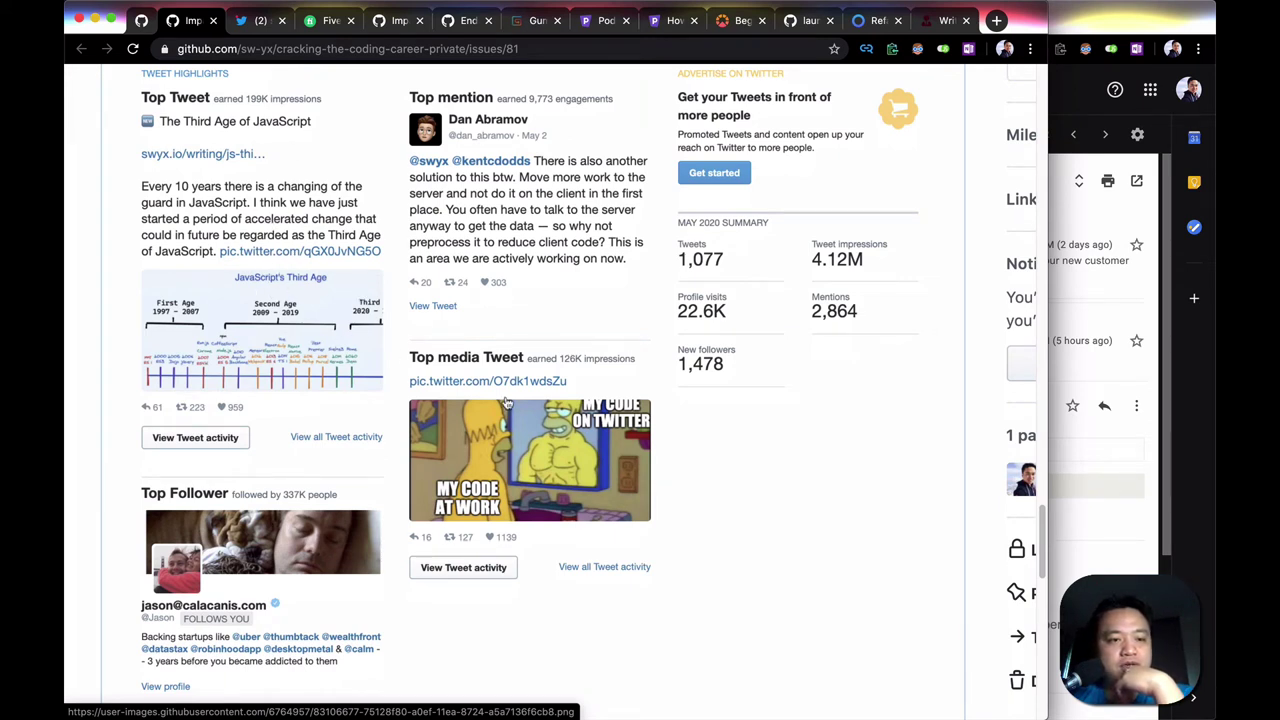
Step: Review the book sales comment with its Gumroad sale emails and highlight the 49 sales figure above them
scroll(557, 373, "down", 5)
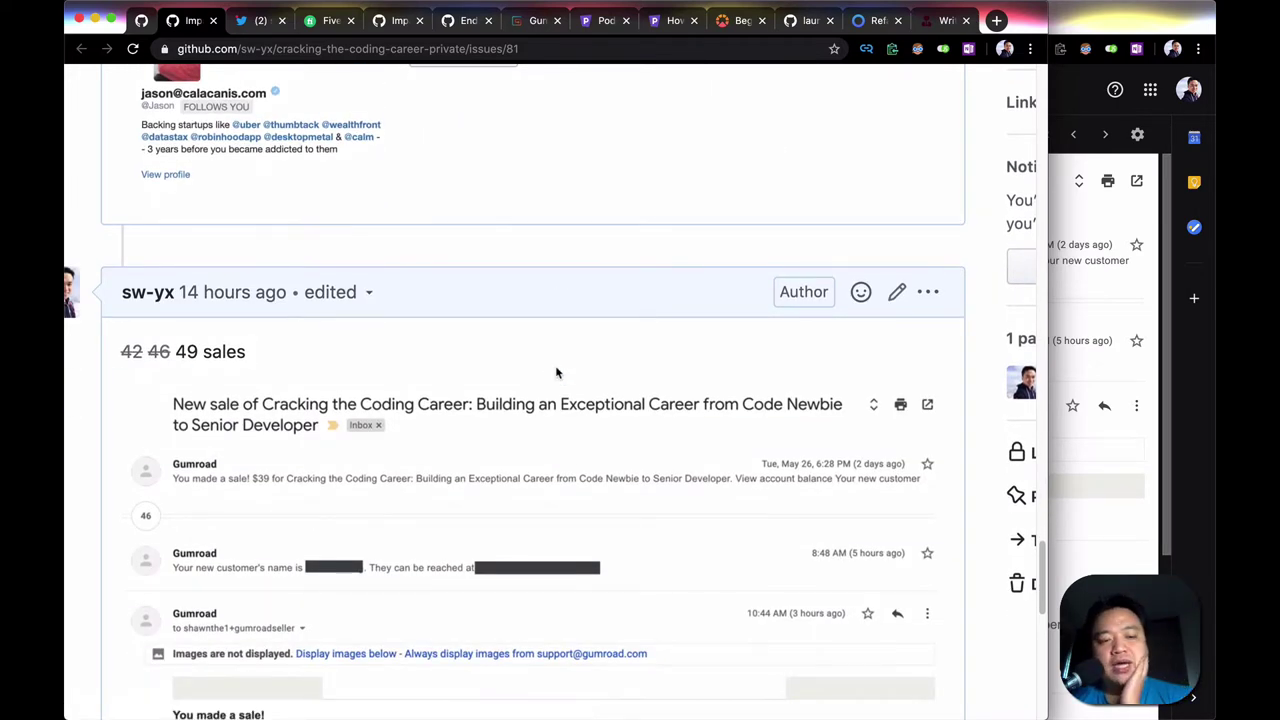
scroll(557, 373, "down", 2)
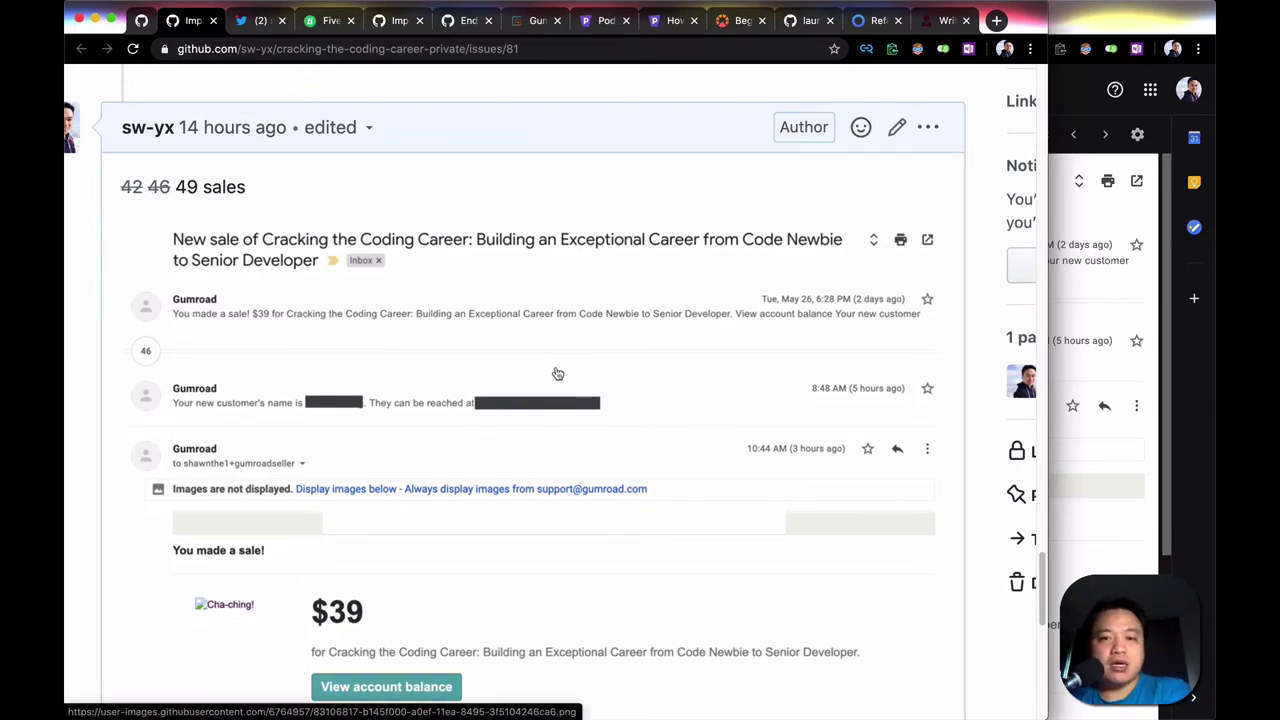
scroll(557, 373, "down", 1)
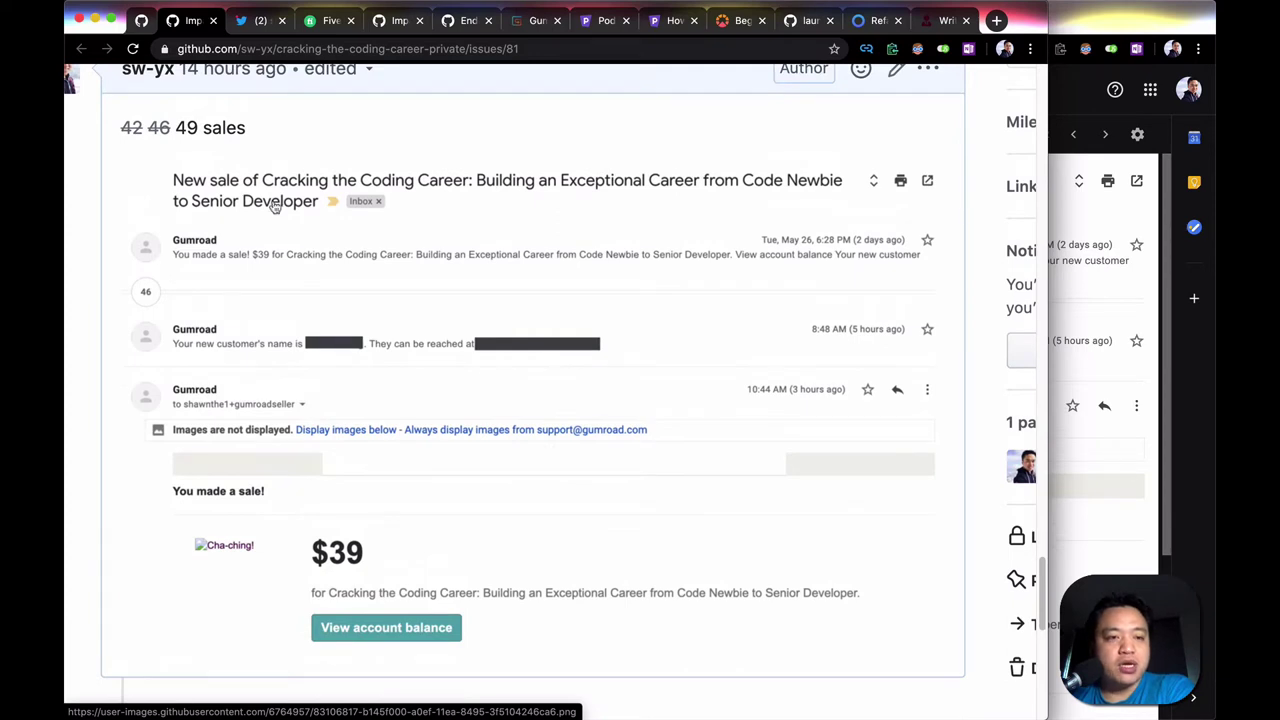
left_click_drag(177, 128, 215, 130)
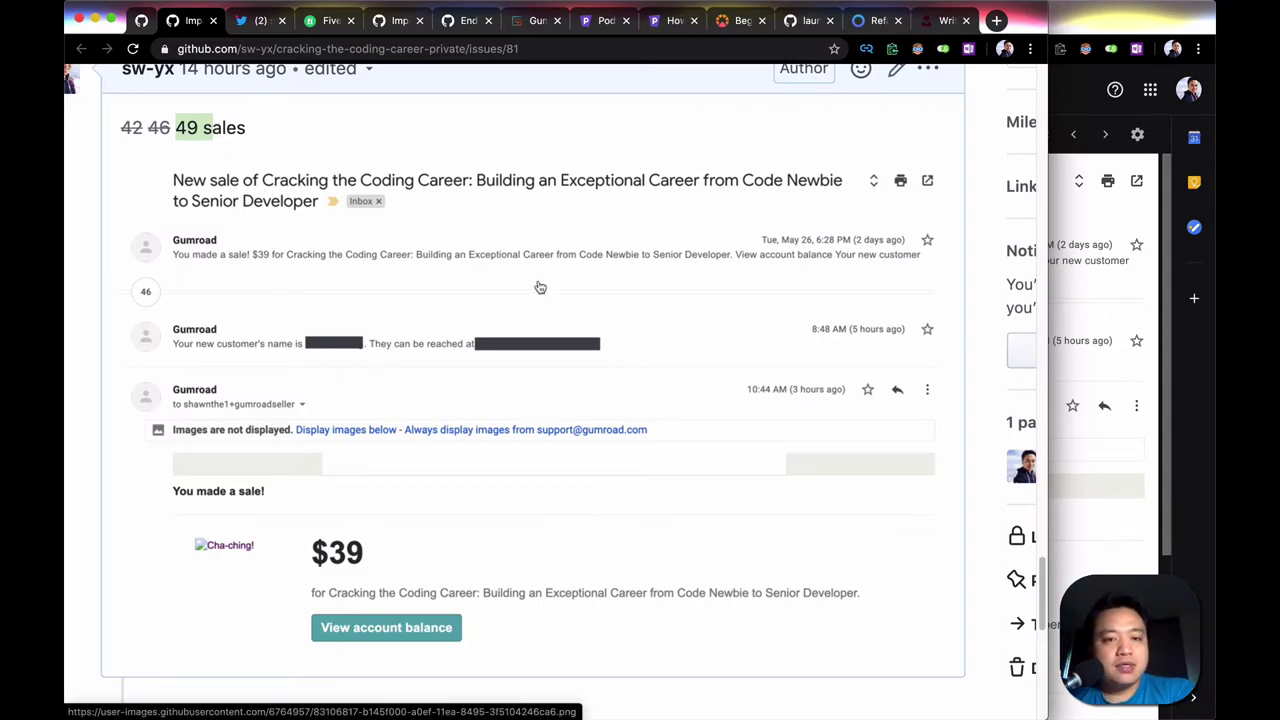
Step: Examine the daily Gumroad chart of views, sales and total revenue in the issue's last comment
scroll(540, 287, "down", 15)
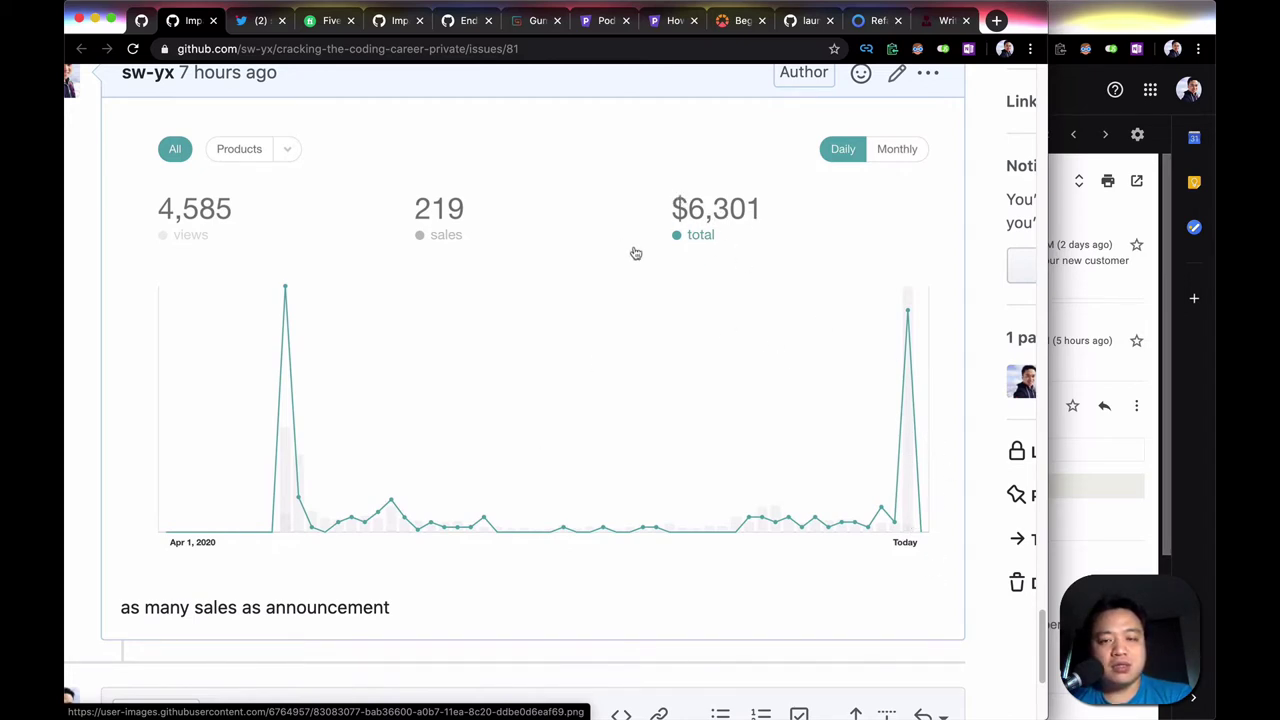
scroll(699, 432, "up", 2)
scroll(699, 432, "down", 1)
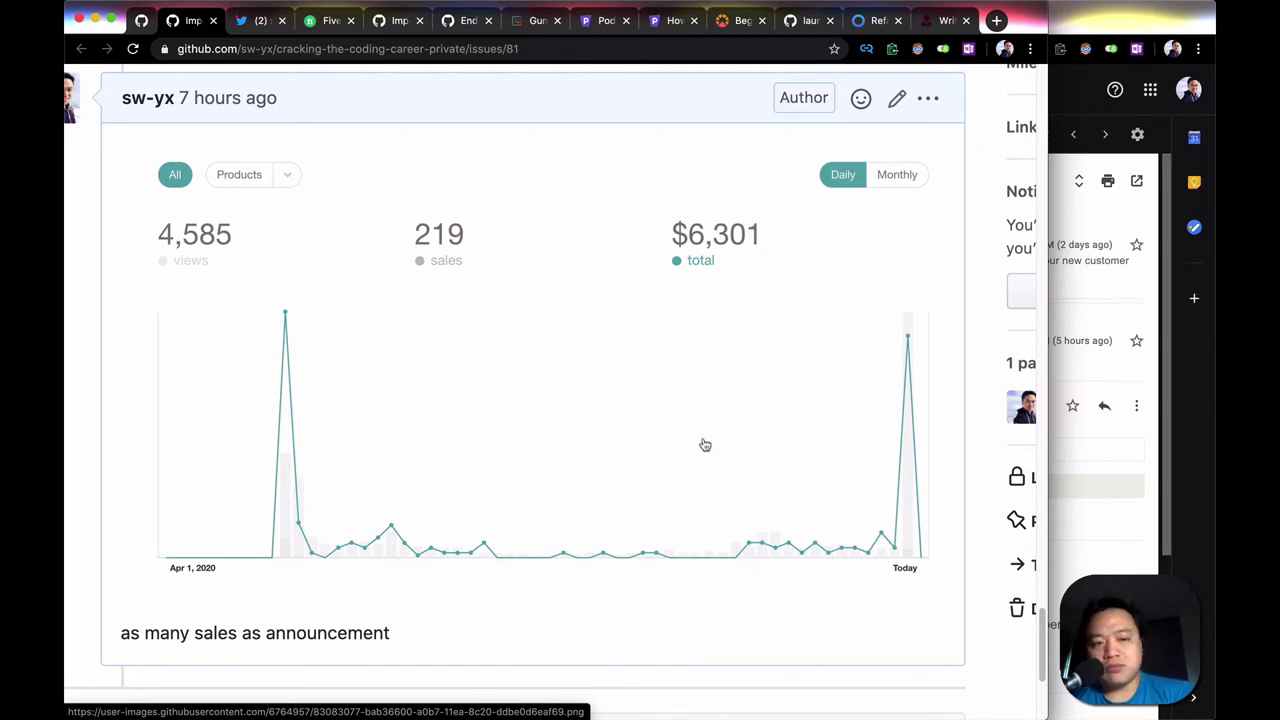
scroll(705, 445, "down", 1)
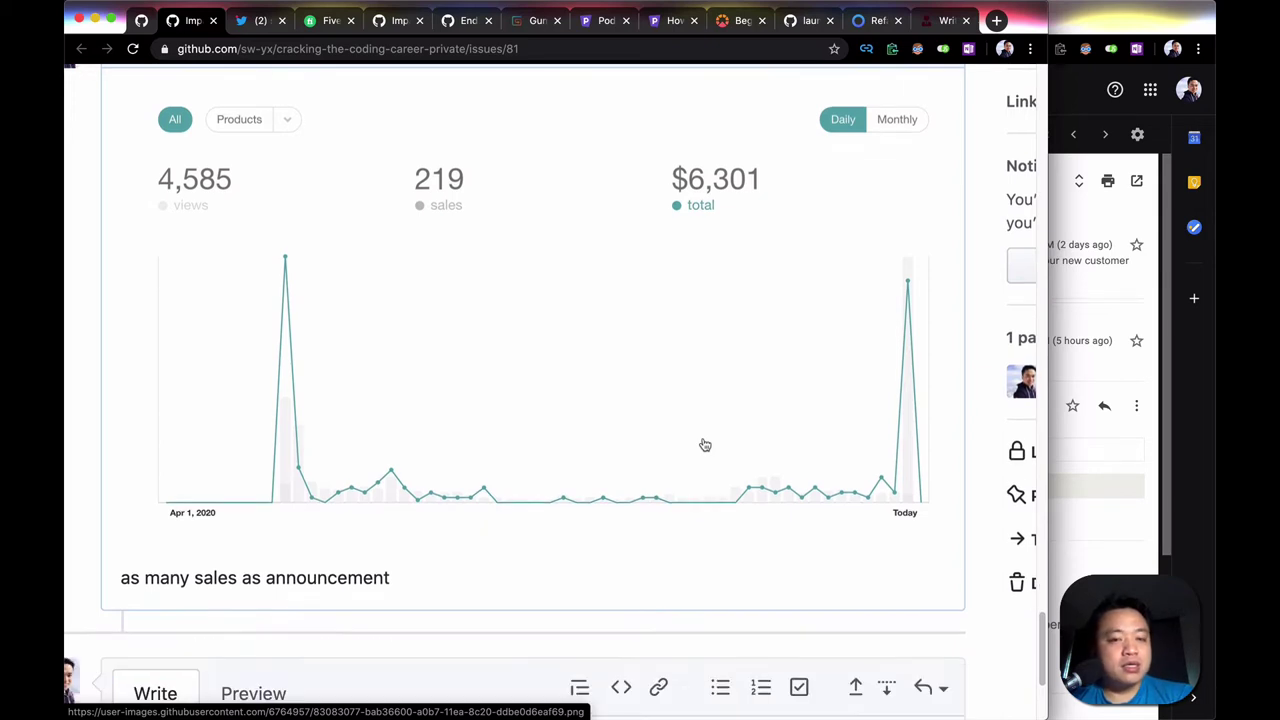
scroll(705, 445, "up", 2)
scroll(705, 445, "down", 3)
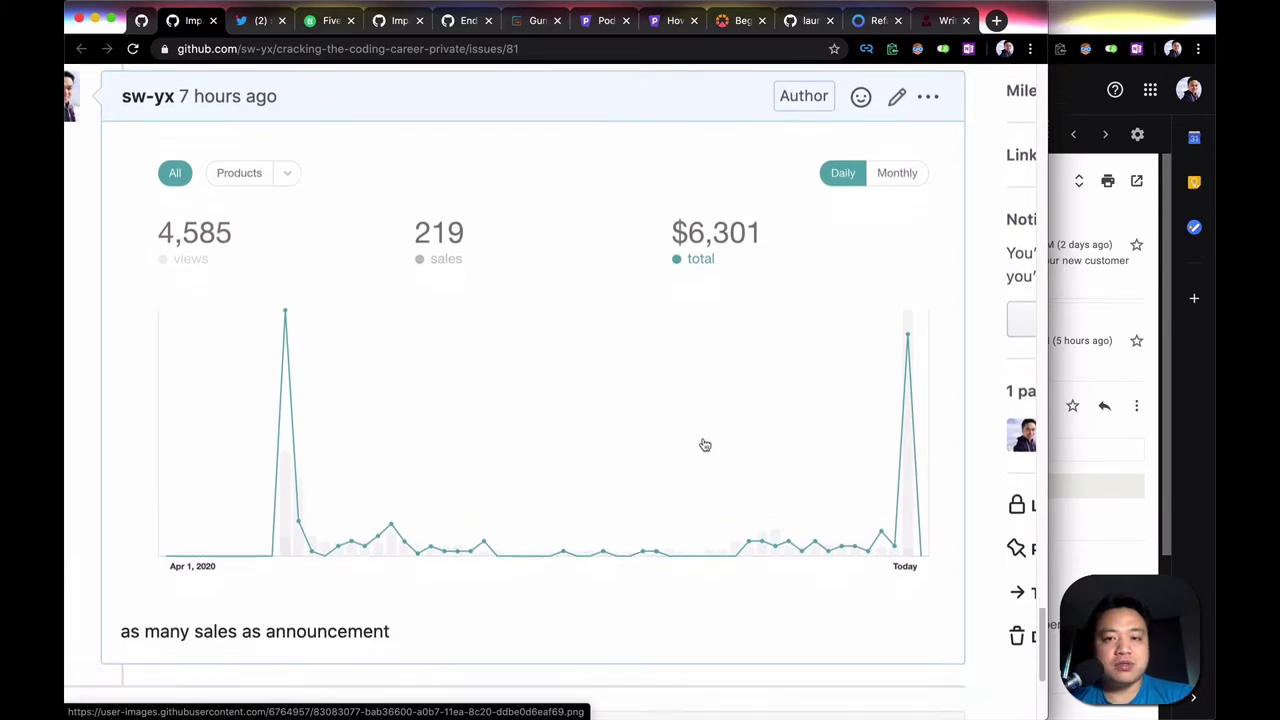
scroll(705, 445, "down", 3)
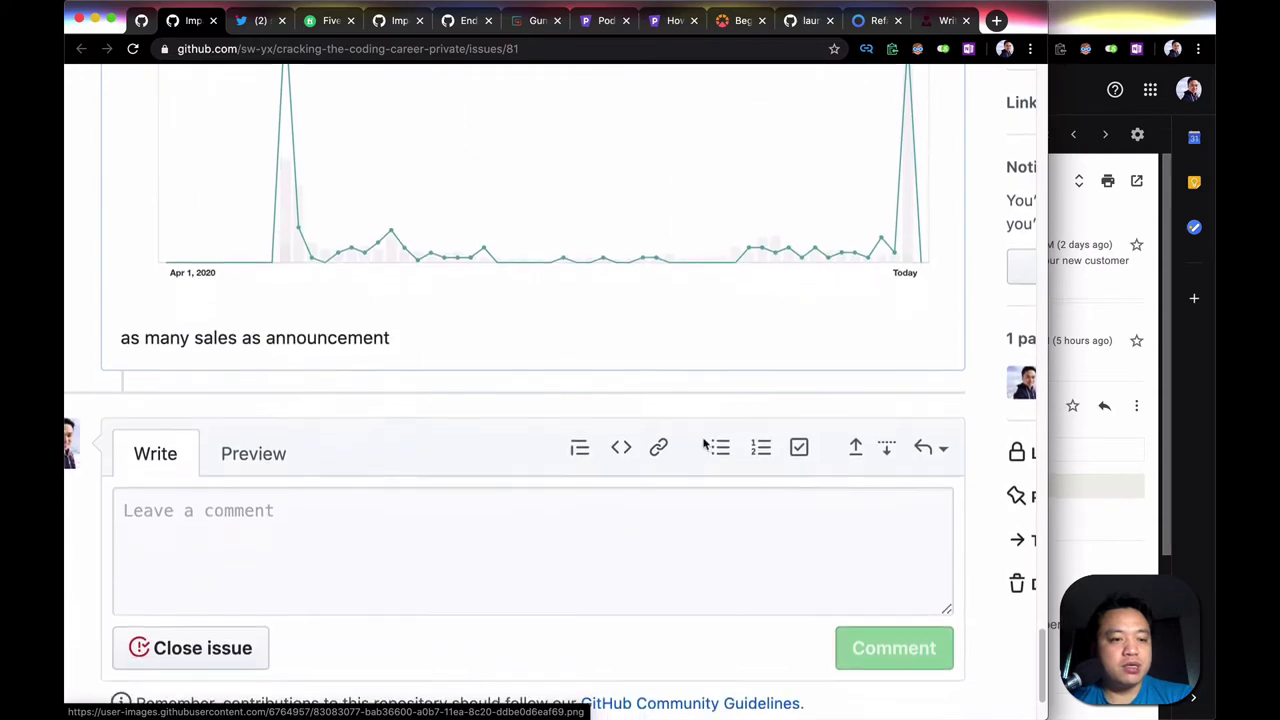
scroll(705, 445, "up", 2)
Step: Open the launch plan project board linked in the issue timeline and look over its T-6 to T-4 columns
scroll(414, 355, "up", 10)
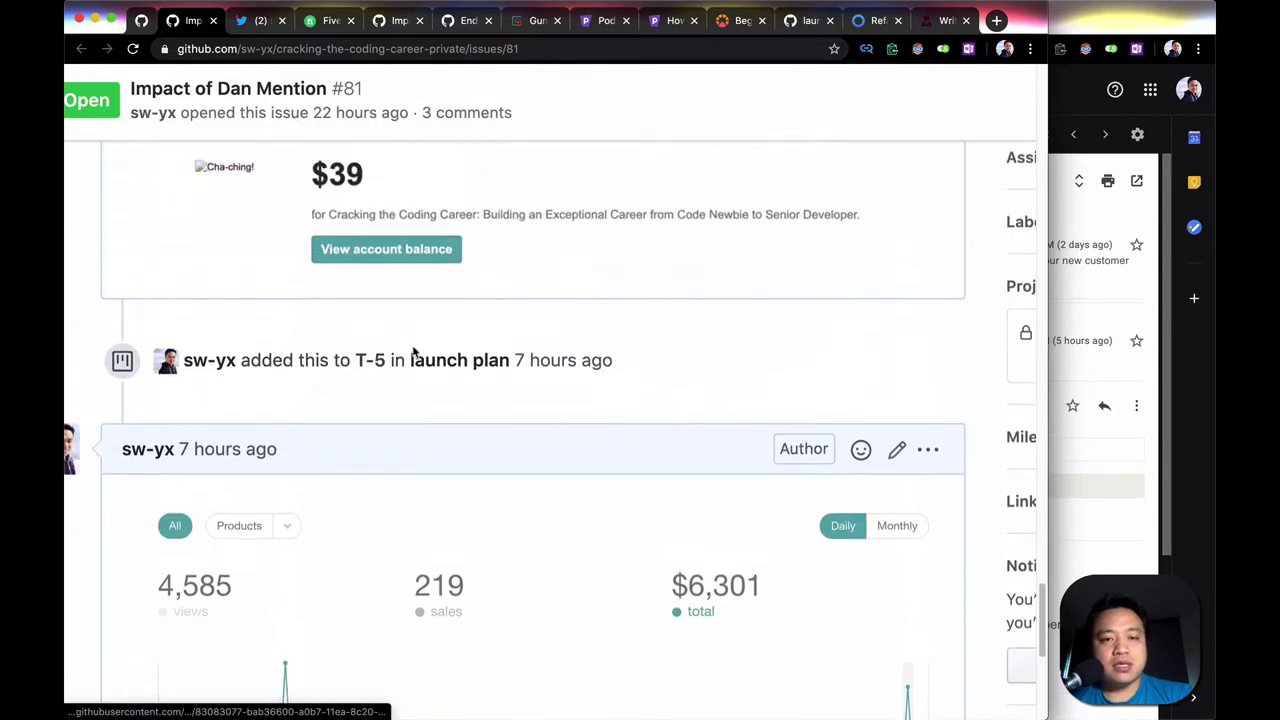
scroll(414, 352, "down", 3)
left_click(459, 205)
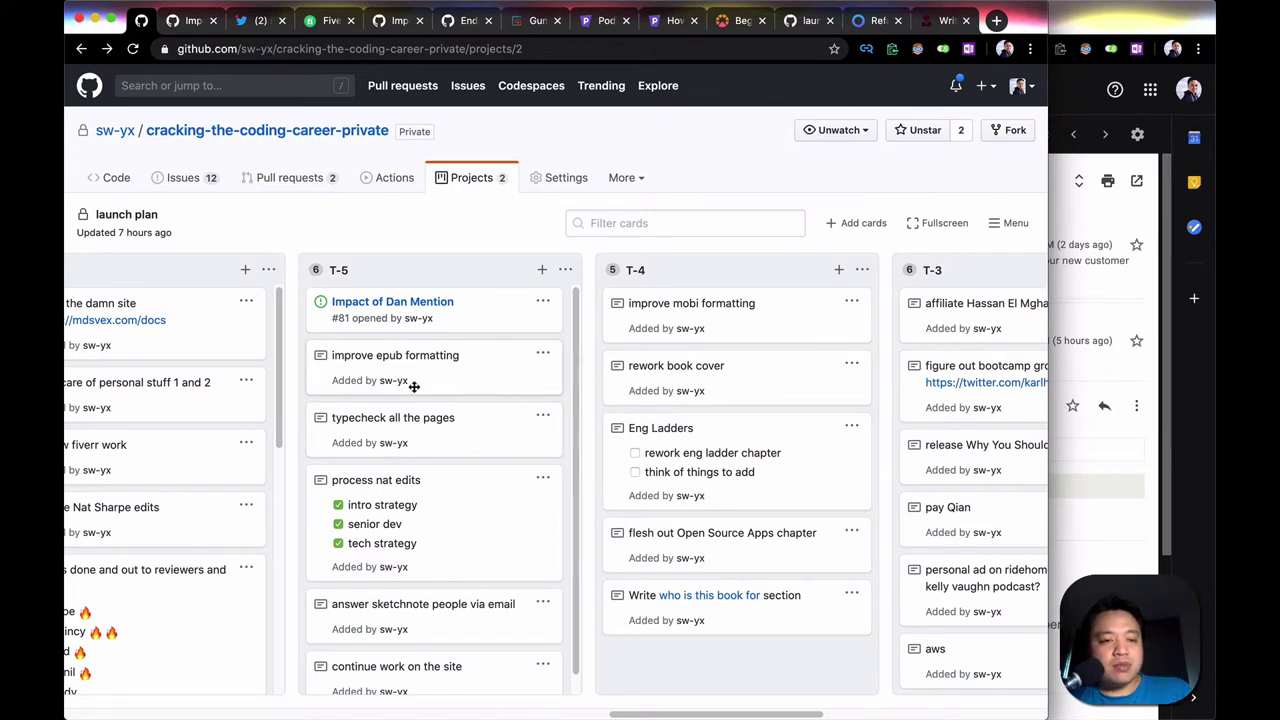
scroll(414, 382, "left", 5)
scroll(570, 443, "right", 3)
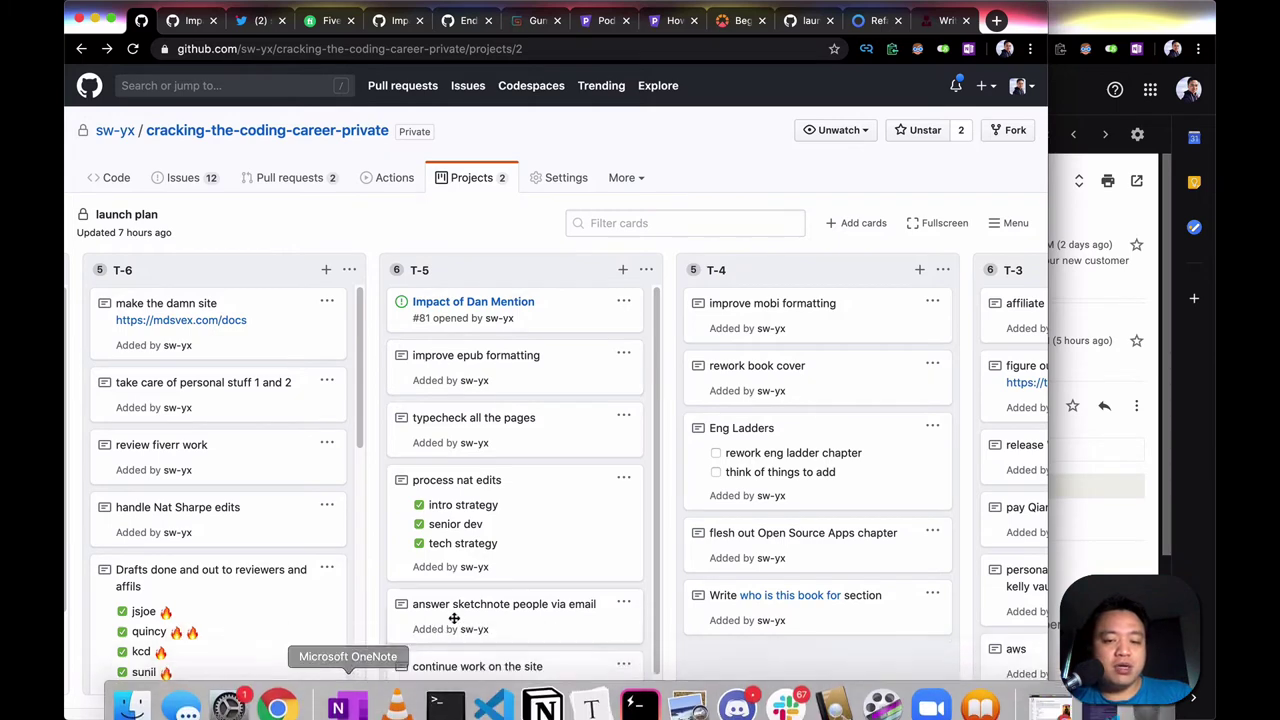
Step: Switch to Books, open a Cracking the Coding Career ebook and go to its Frontmatter with the notes hidden
left_click(980, 689)
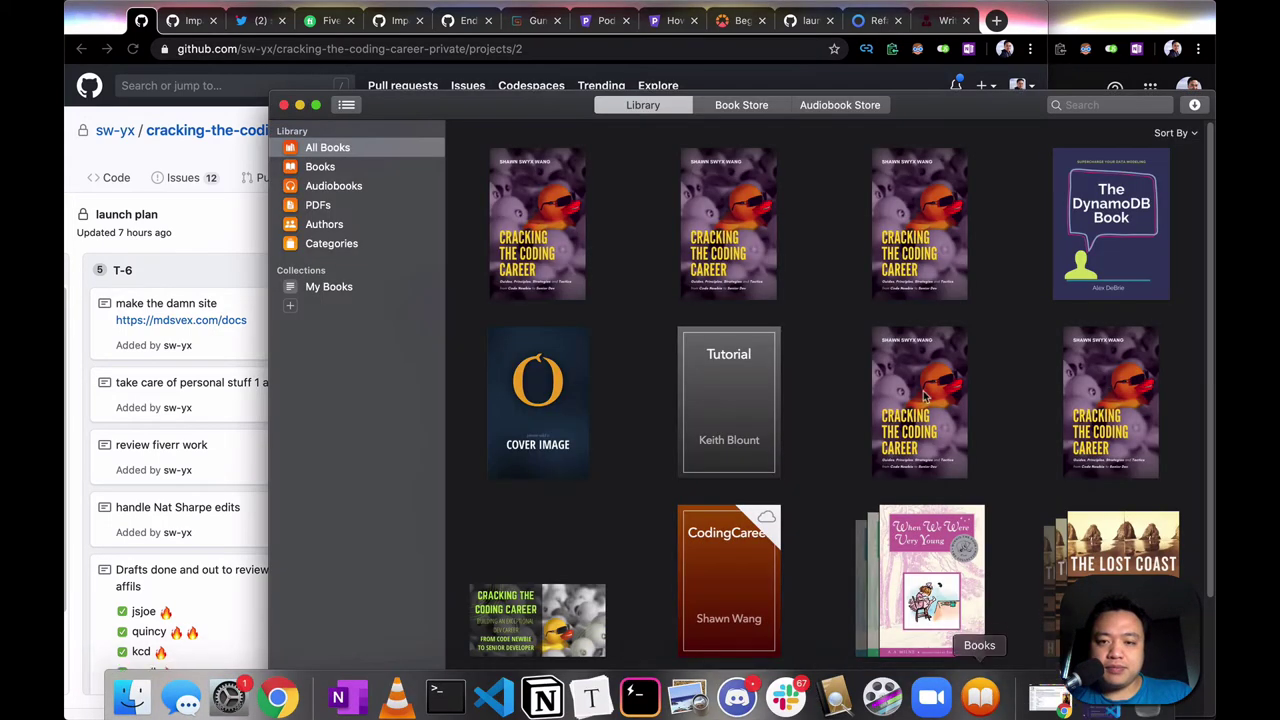
double_click(927, 240)
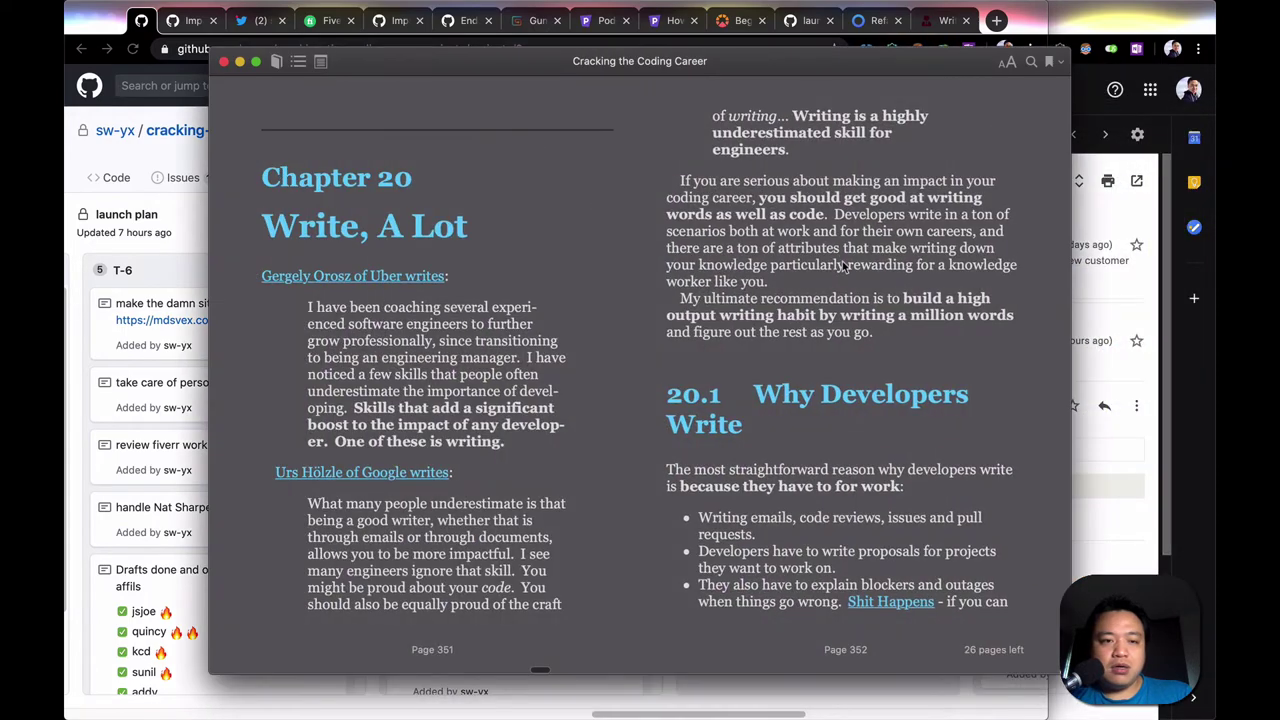
left_click(319, 62)
left_click(298, 62)
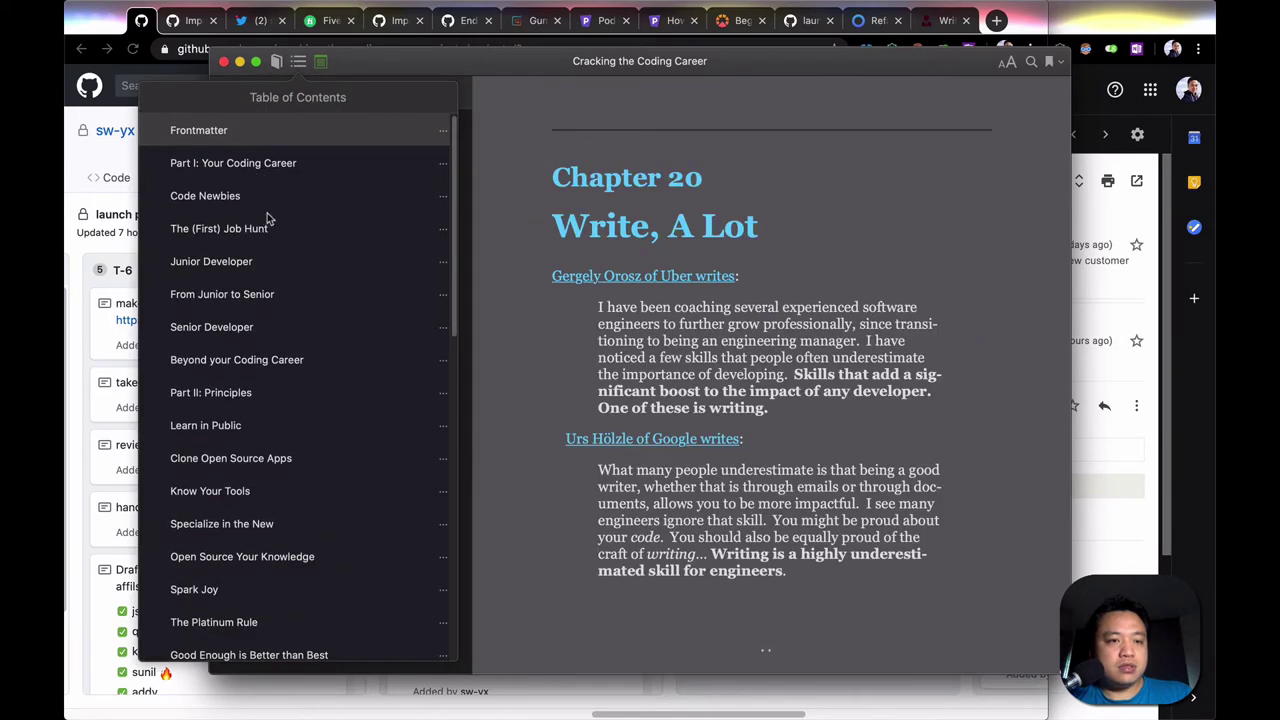
key("Escape")
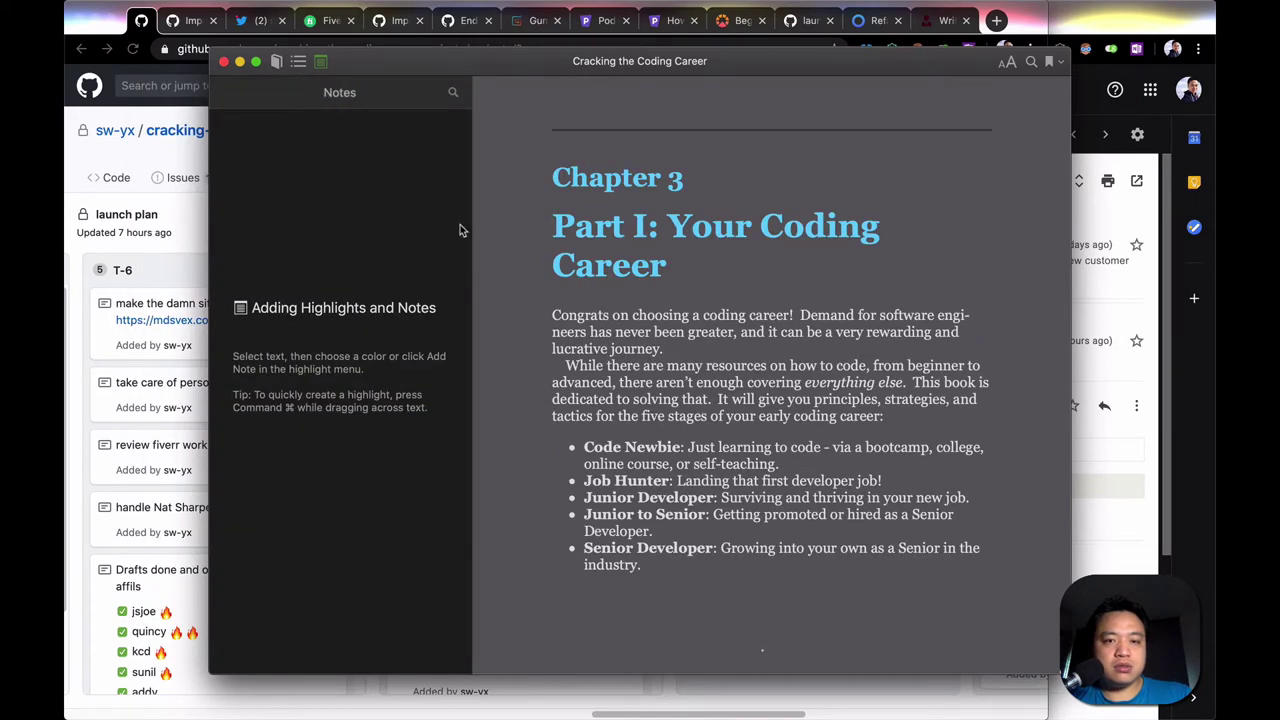
left_click(299, 62)
left_click(281, 131)
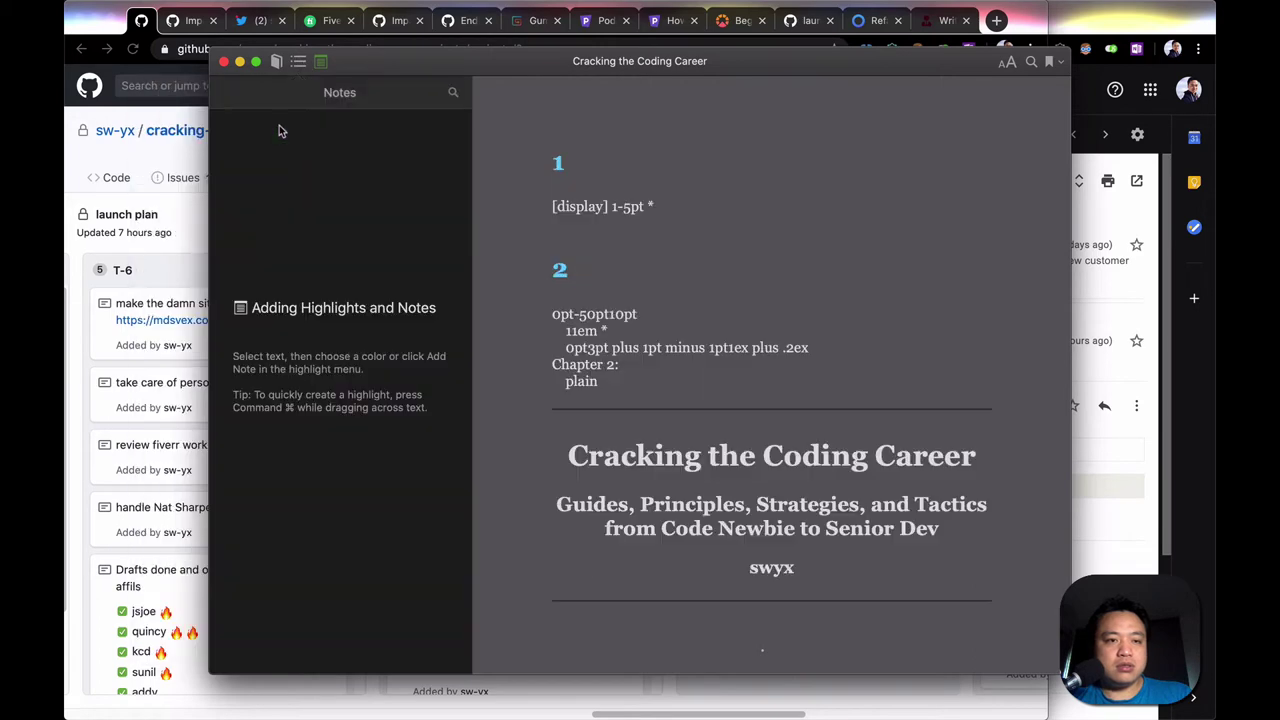
left_click(321, 62)
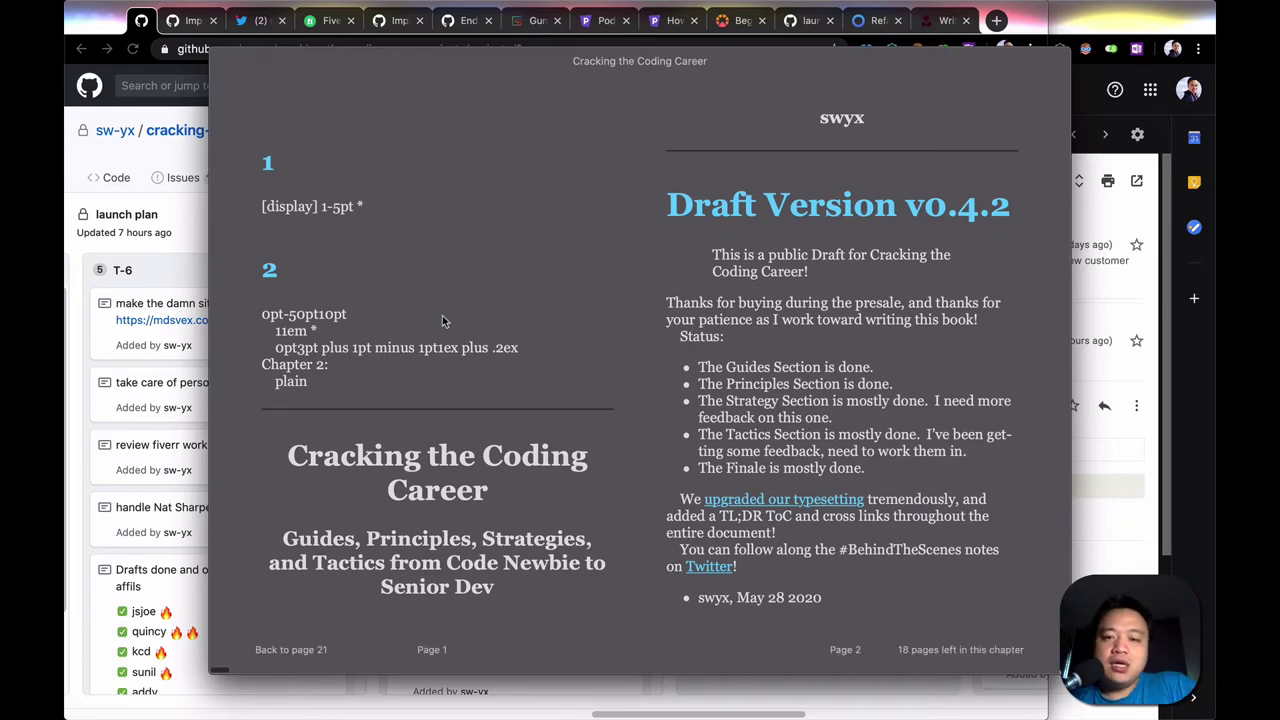
Step: Check the ebook's opening pages, from the title and draft status to the Preface: Real Talk
key("Right")
key("Left")
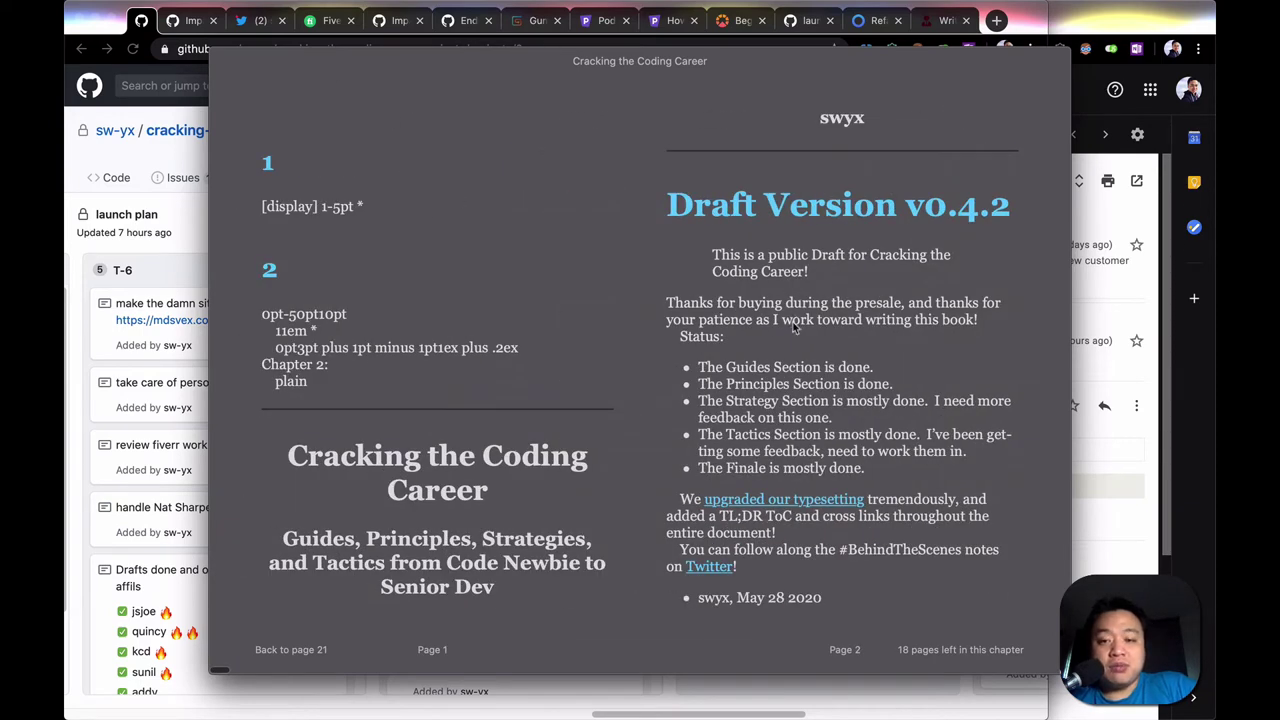
key("Right")
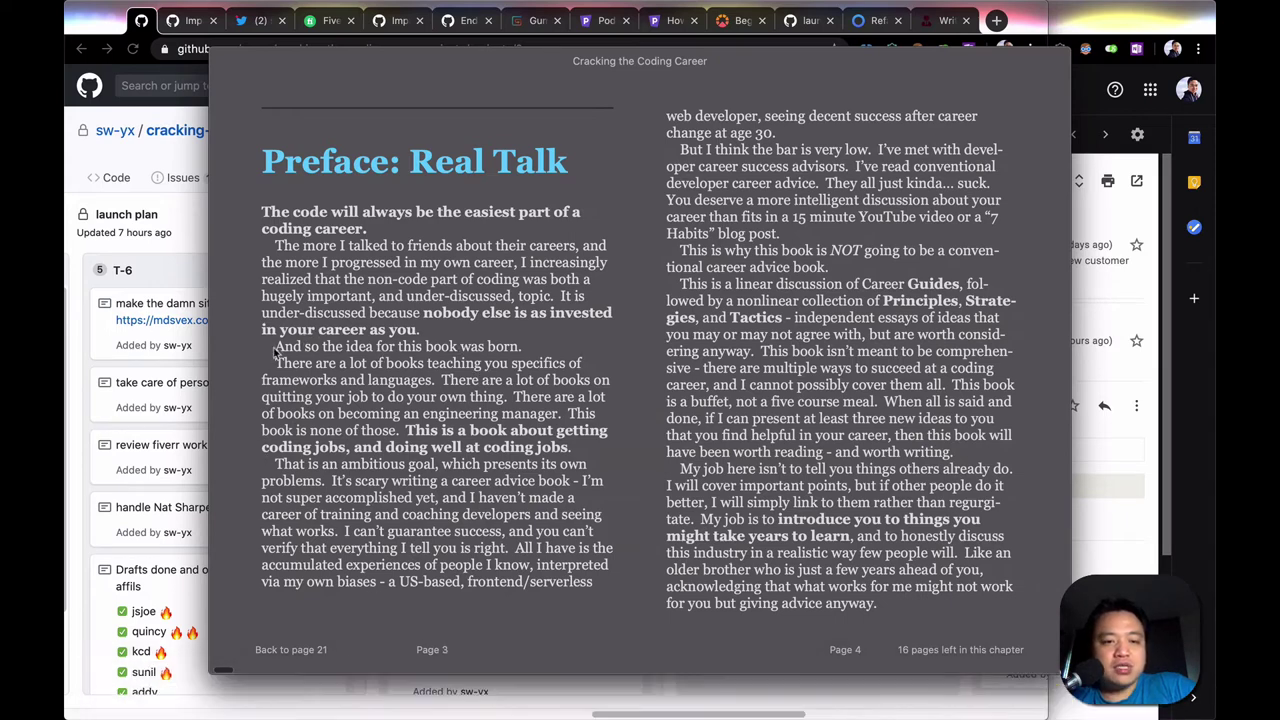
Step: Switch to Finder, open softcover.pdf from the ebooks folder and go to its Preface: Real Talk page
mouse_move(163, 705)
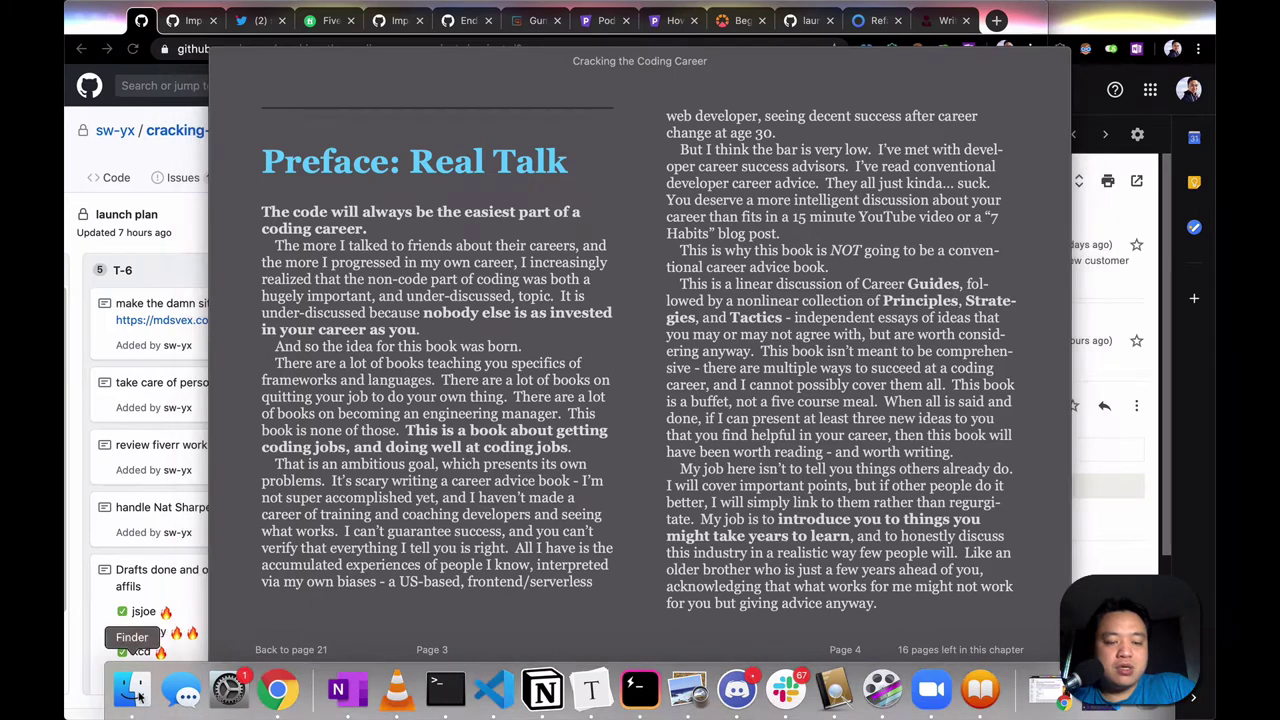
left_click(140, 695)
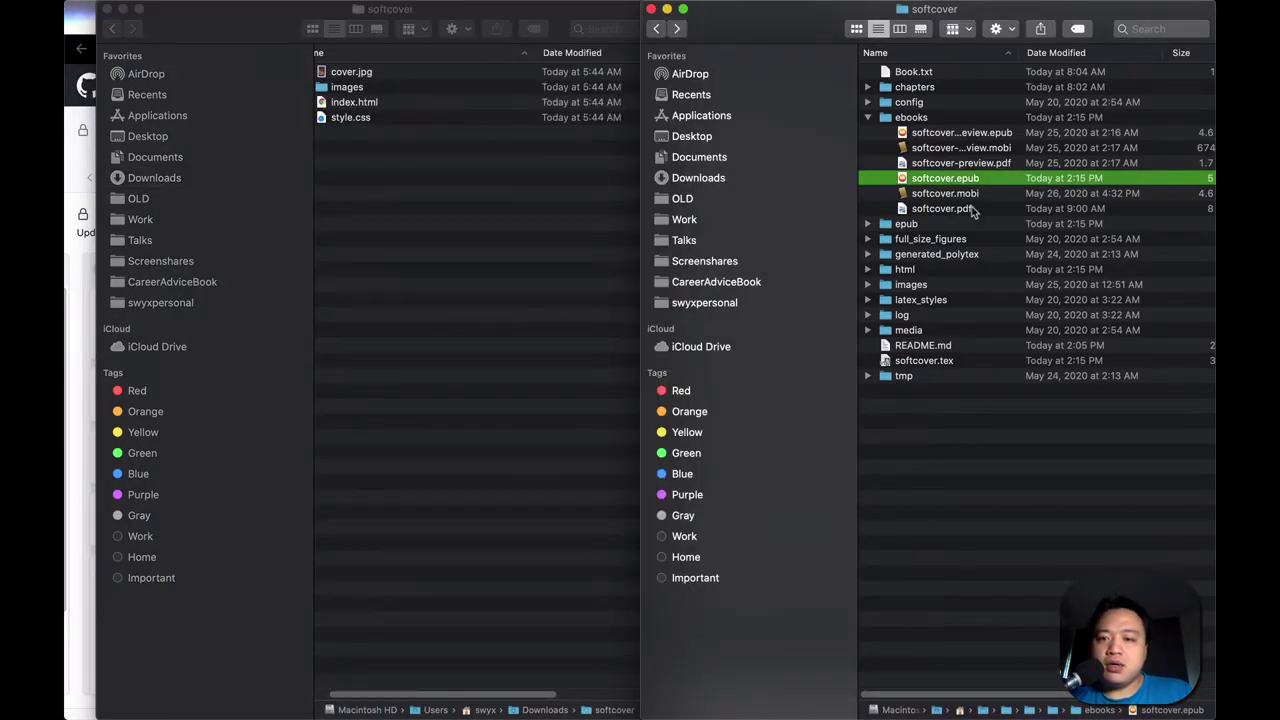
left_click(968, 213)
double_click(968, 210)
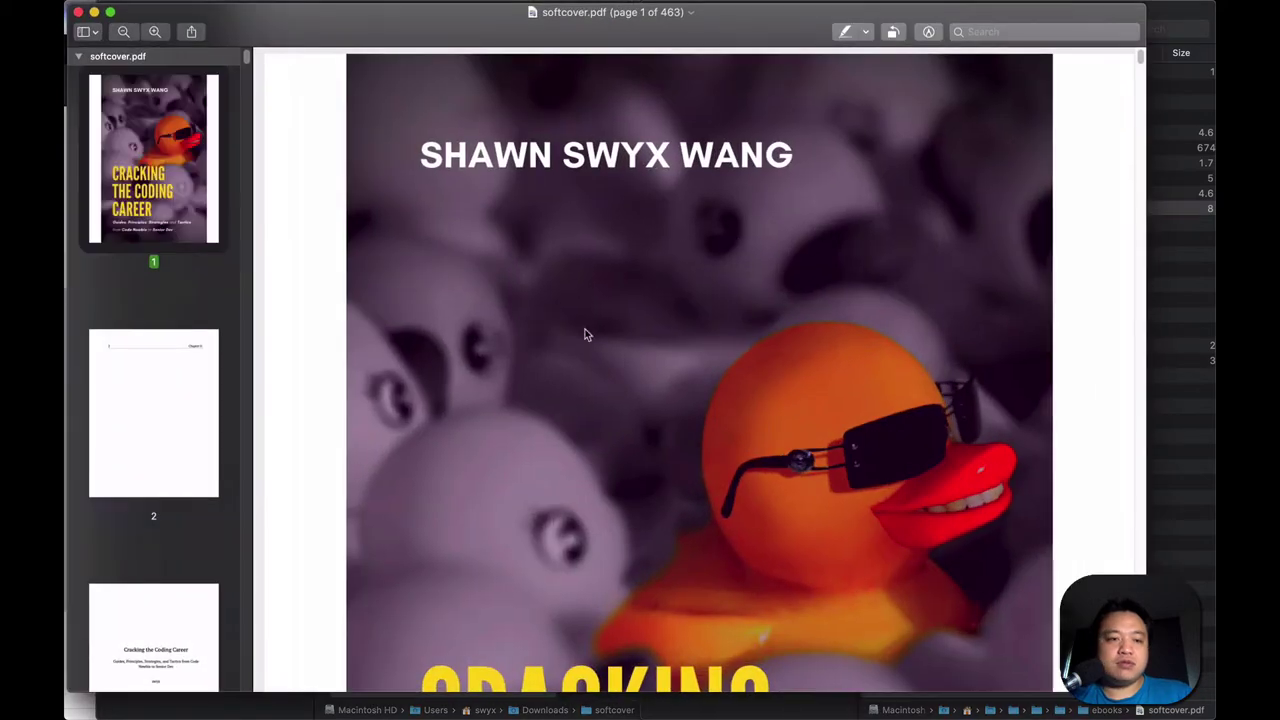
scroll(195, 458, "down", 10)
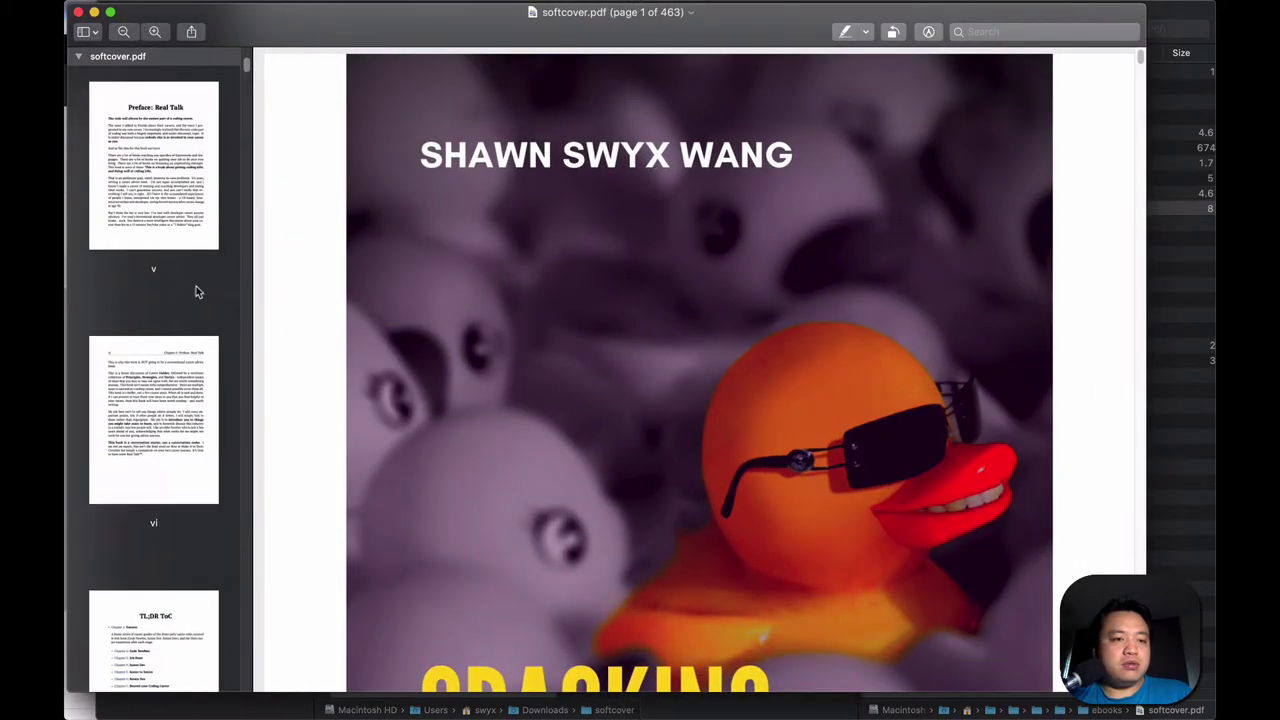
scroll(196, 290, "down", 5)
scroll(196, 290, "up", 5)
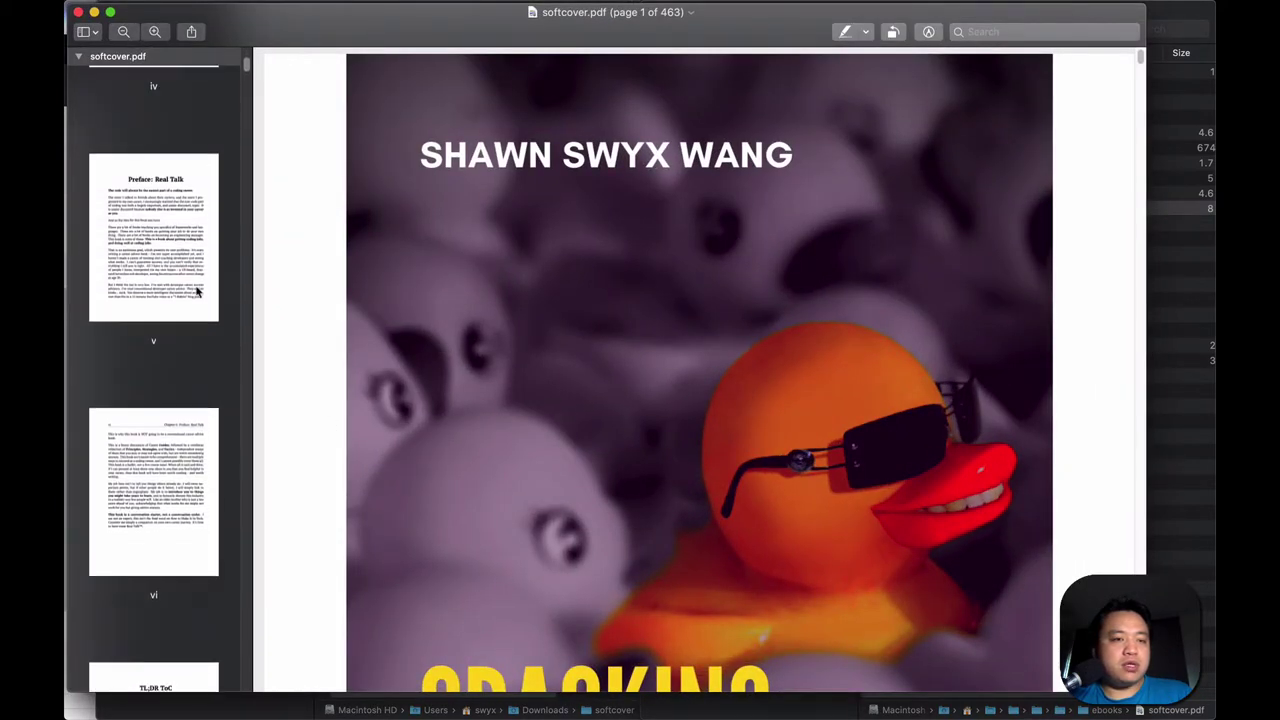
left_click(165, 265)
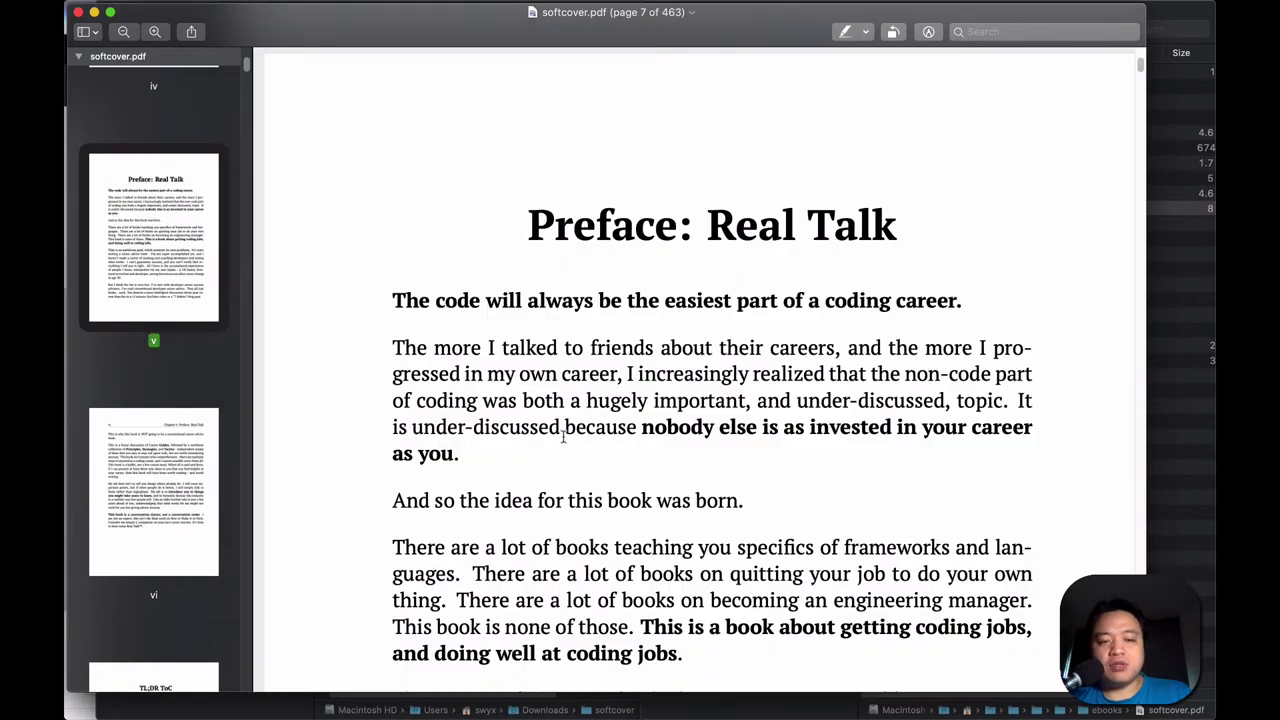
Step: Look through the typesetting of the PDF's preface page and close the PDF
scroll(430, 356, "down", 4)
scroll(466, 420, "down", 3)
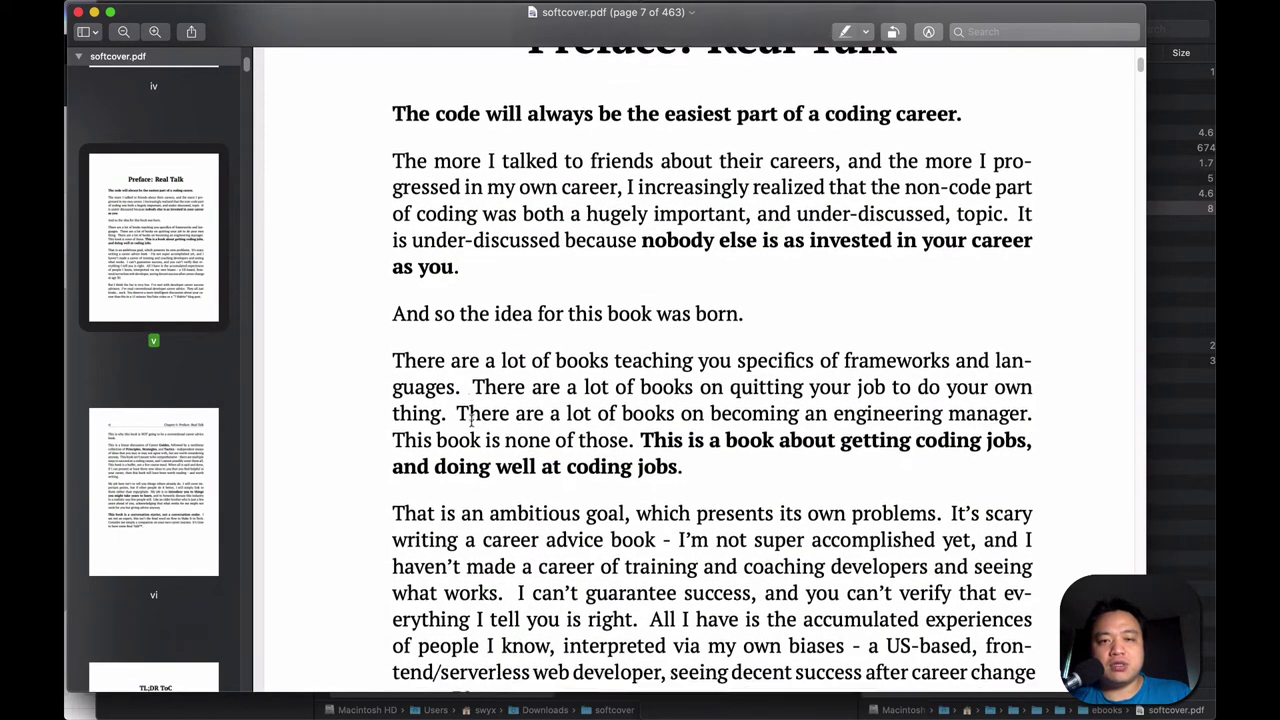
scroll(469, 425, "down", 3)
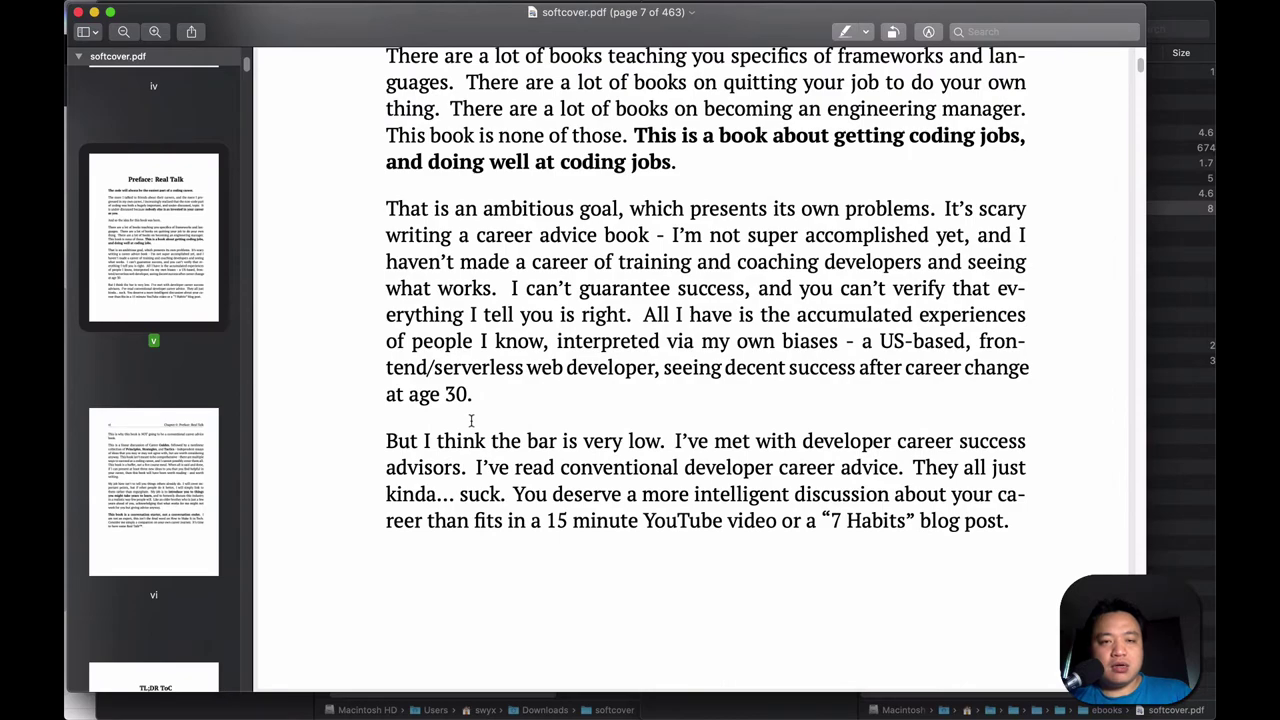
key("super+w")
Step: Return to Books and examine the formatting of the ebook's TL;DR ToC and Contents pages
key("super+Tab")
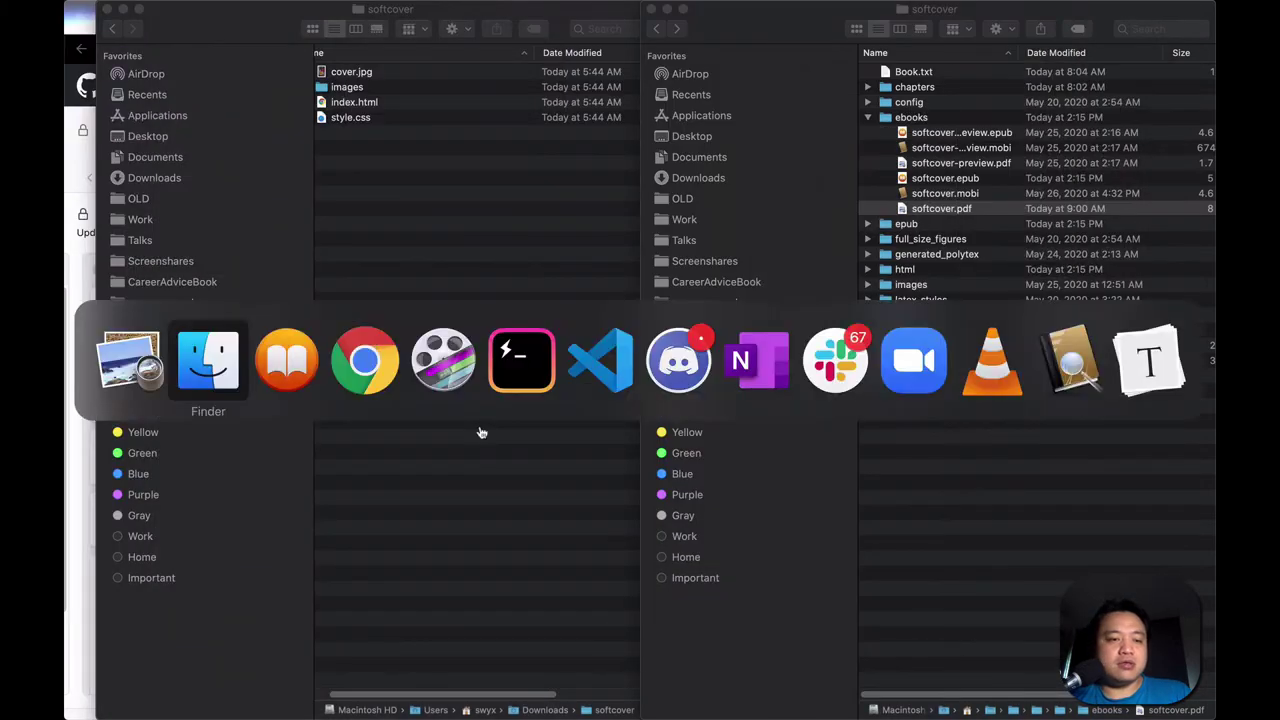
key("super+Tab")
key("Right")
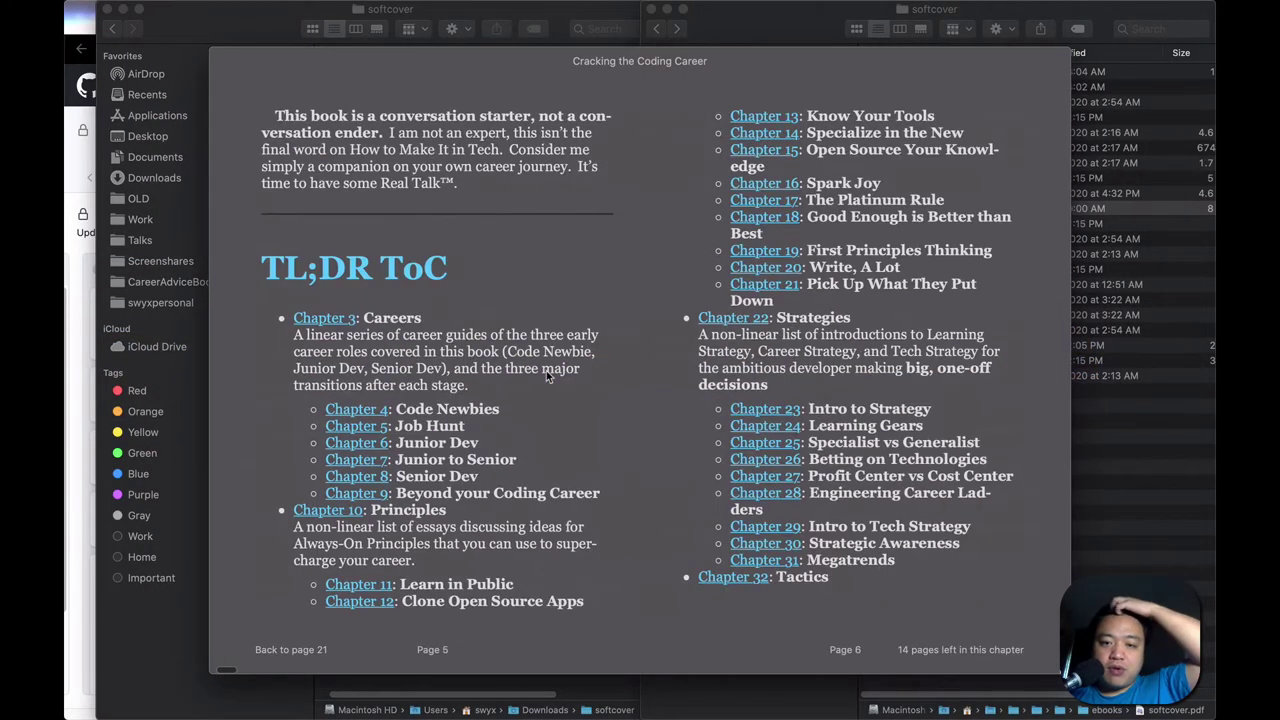
key("Right")
scroll(546, 372, "right", 10)
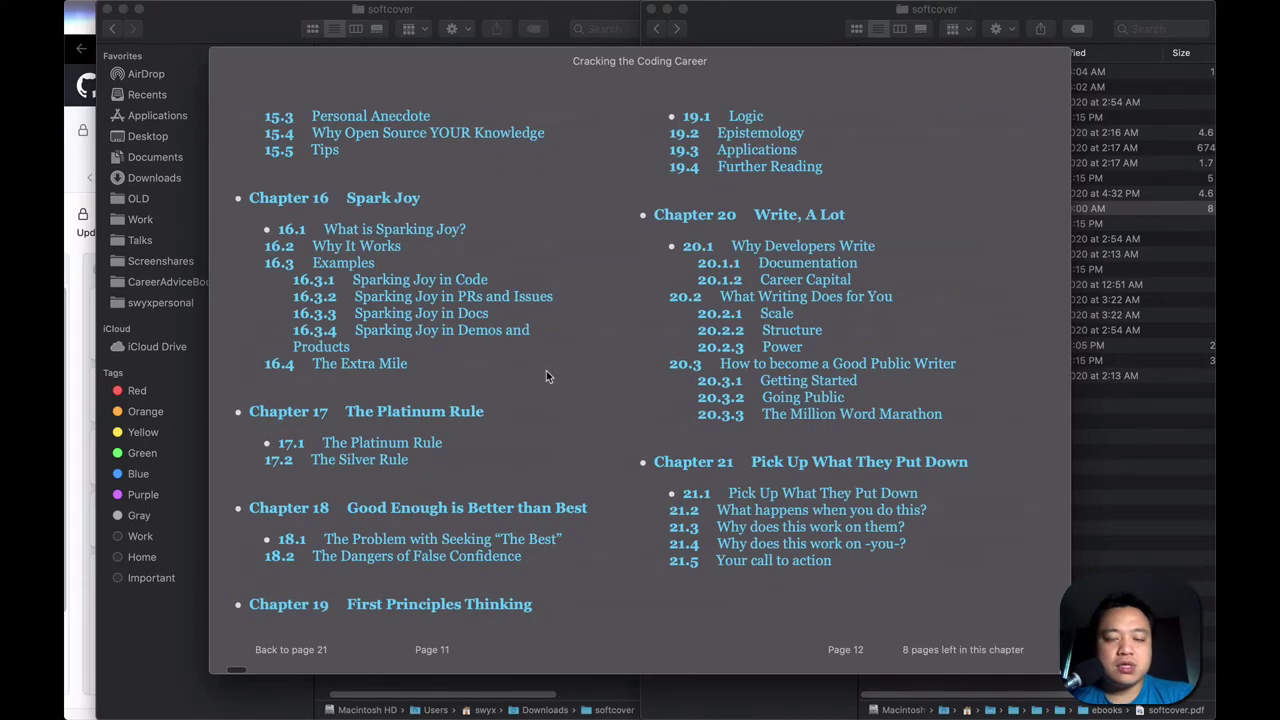
scroll(546, 372, "left", 8)
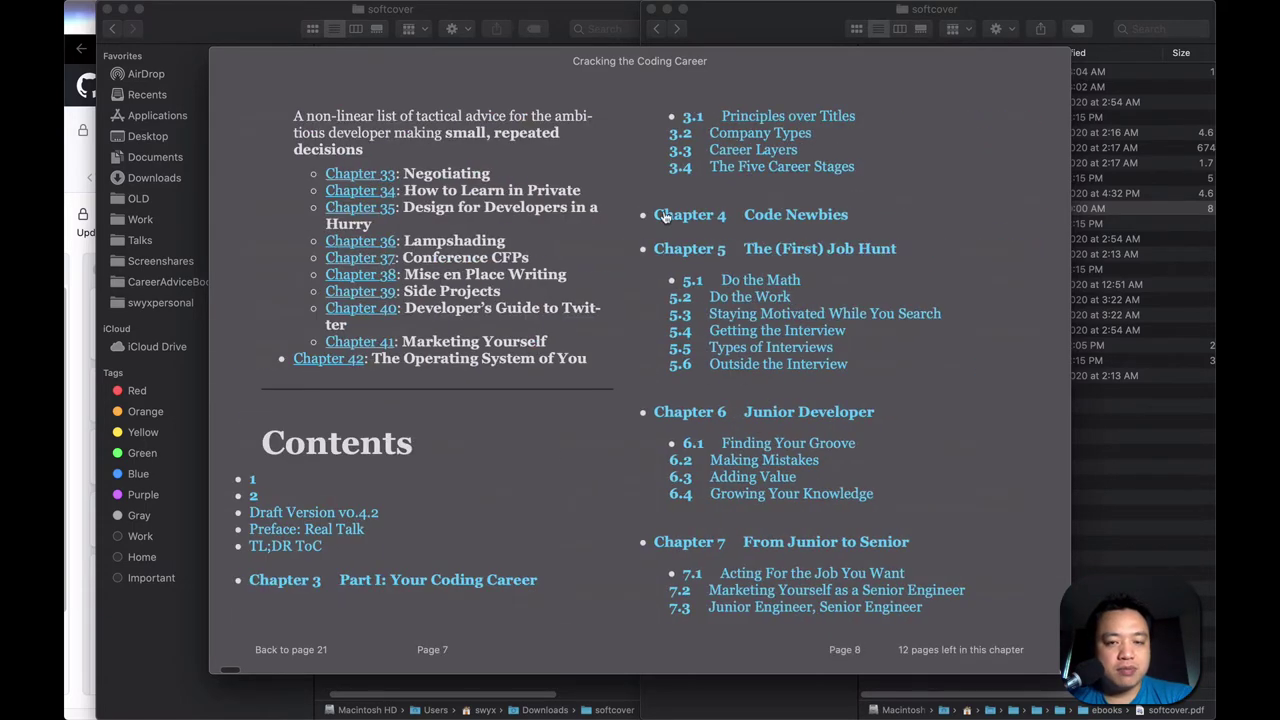
Step: Inspect the bullets and numbering around Chapters 4 and 5 in the Contents by selecting them, and turn to the next Contents page
left_click_drag(655, 215, 648, 303)
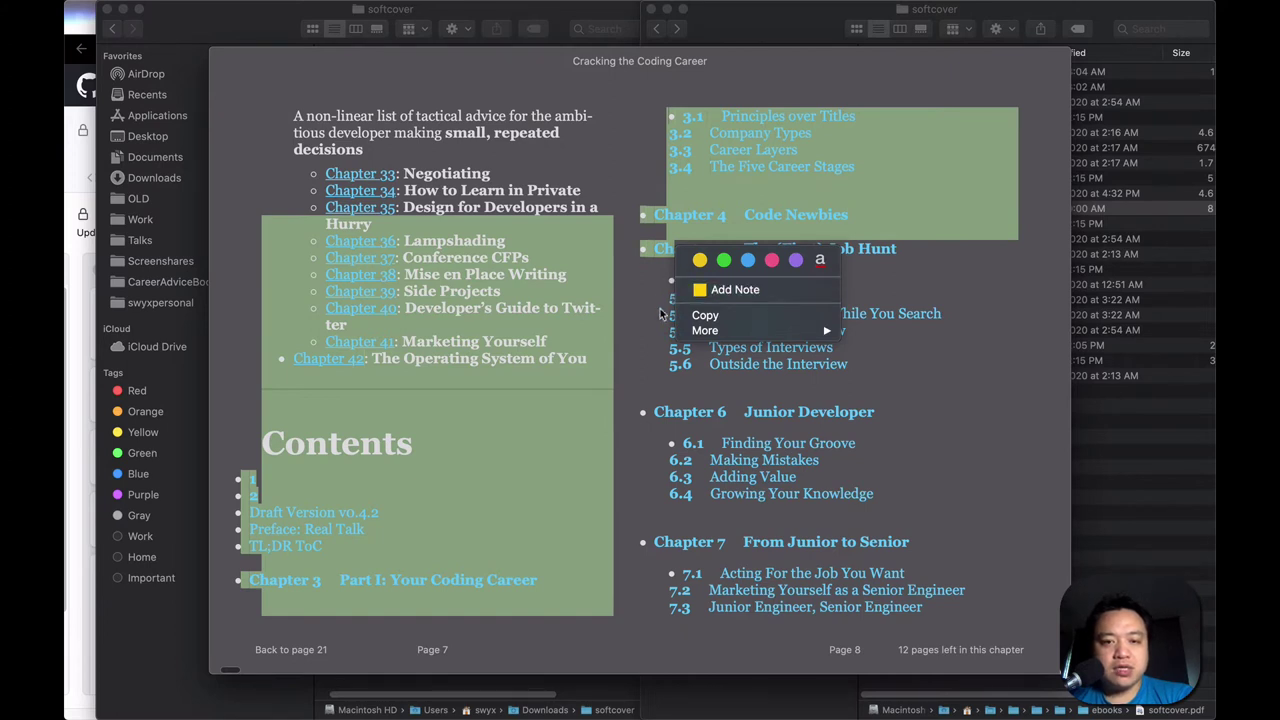
left_click(980, 277)
left_click_drag(665, 288, 703, 287)
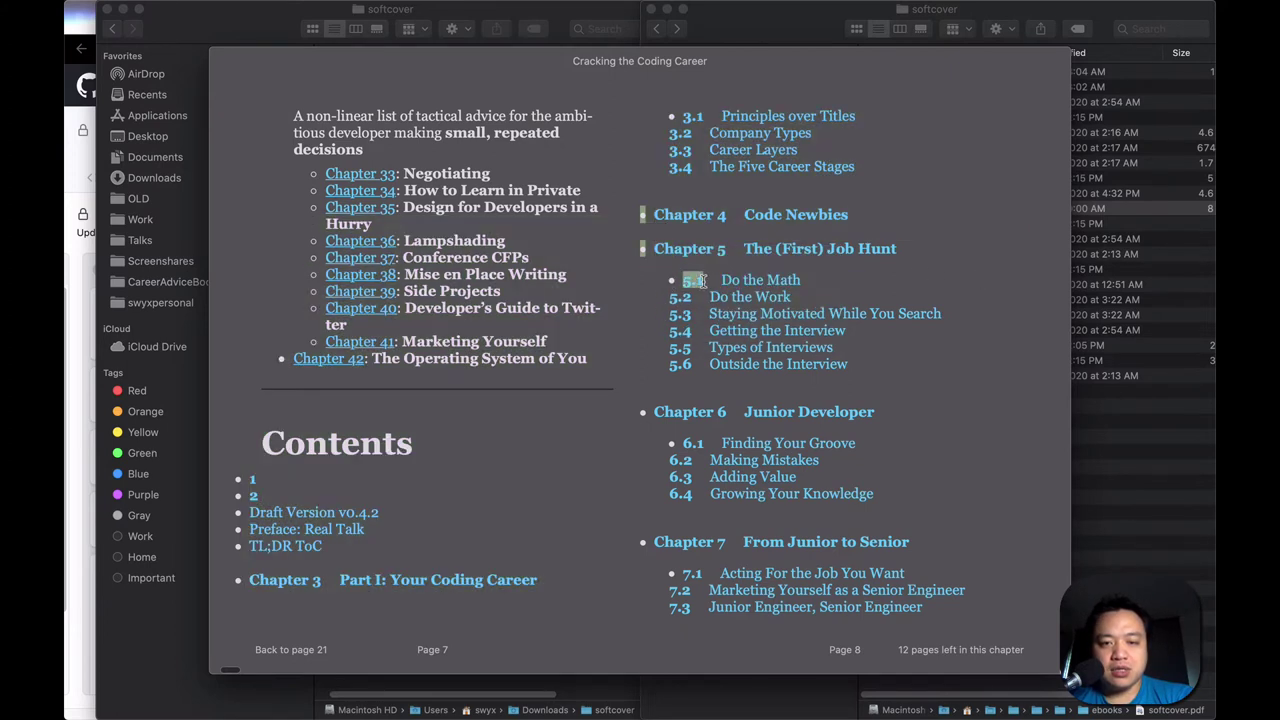
left_click(1002, 239)
key("Right")
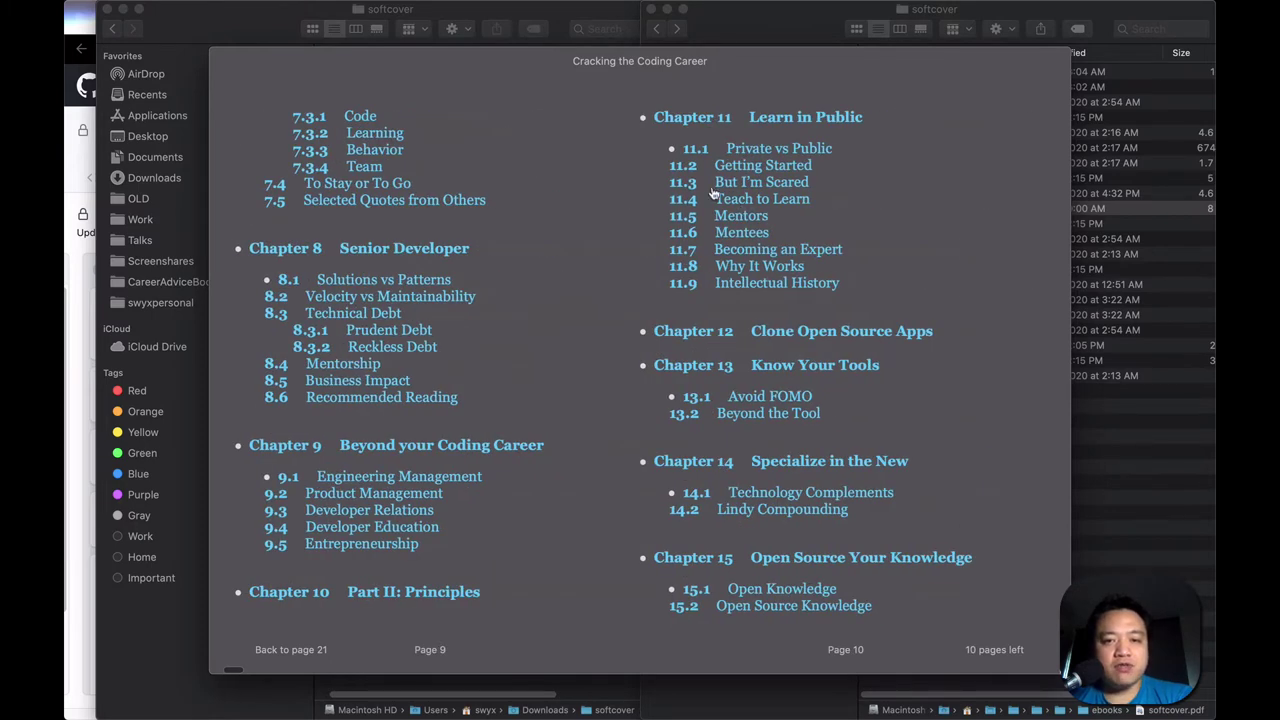
Step: Open Chapter 20, Write, A Lot, from the Contents and examine its link, bullet and block quote formatting
key("Right")
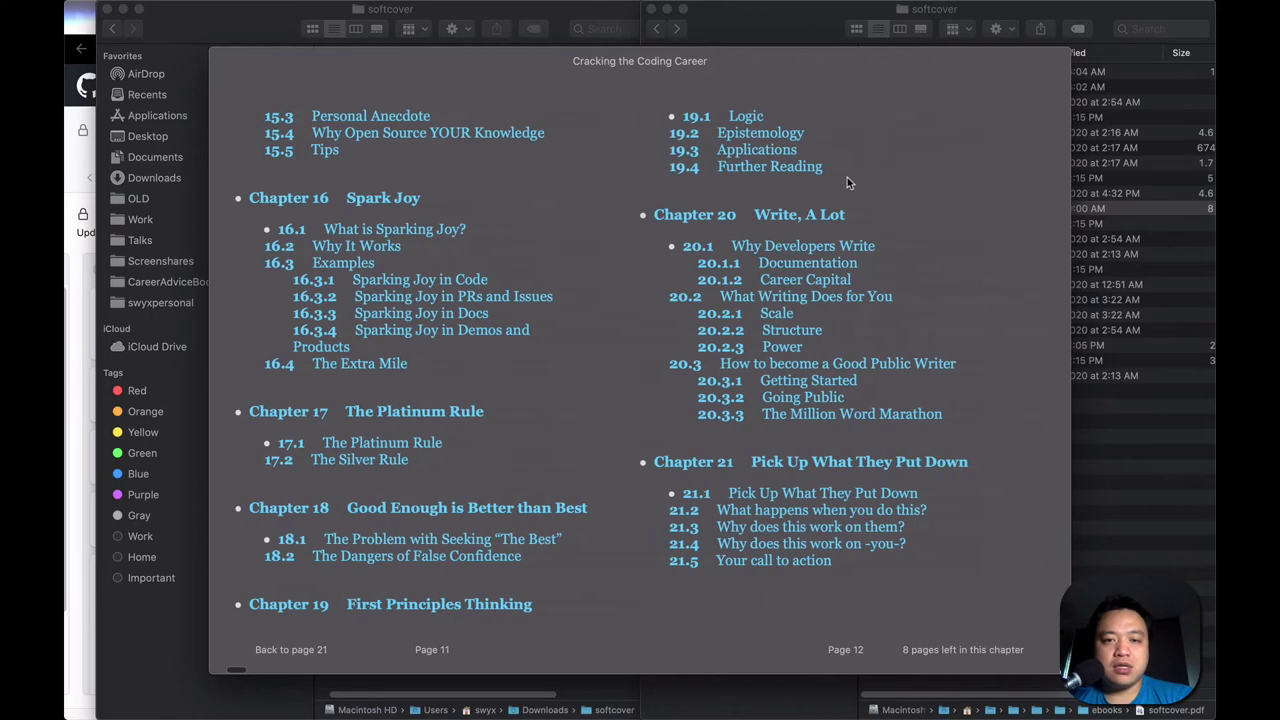
left_click(762, 213)
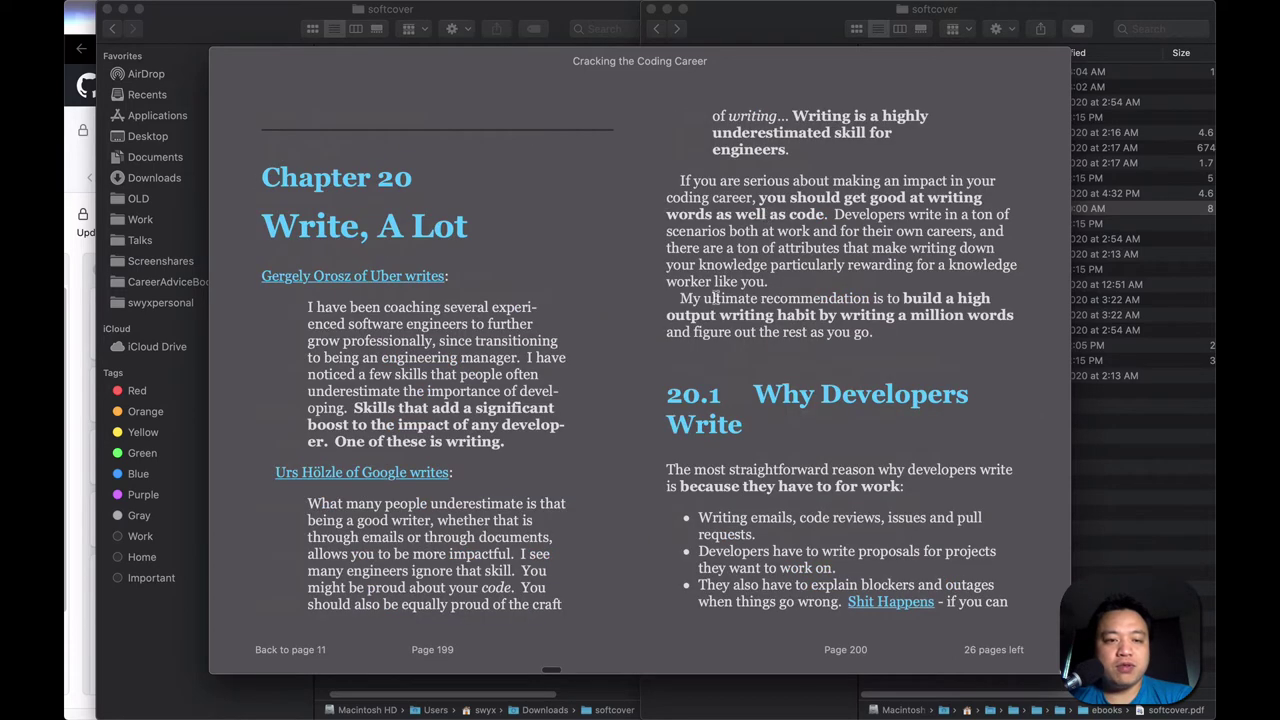
key("Right")
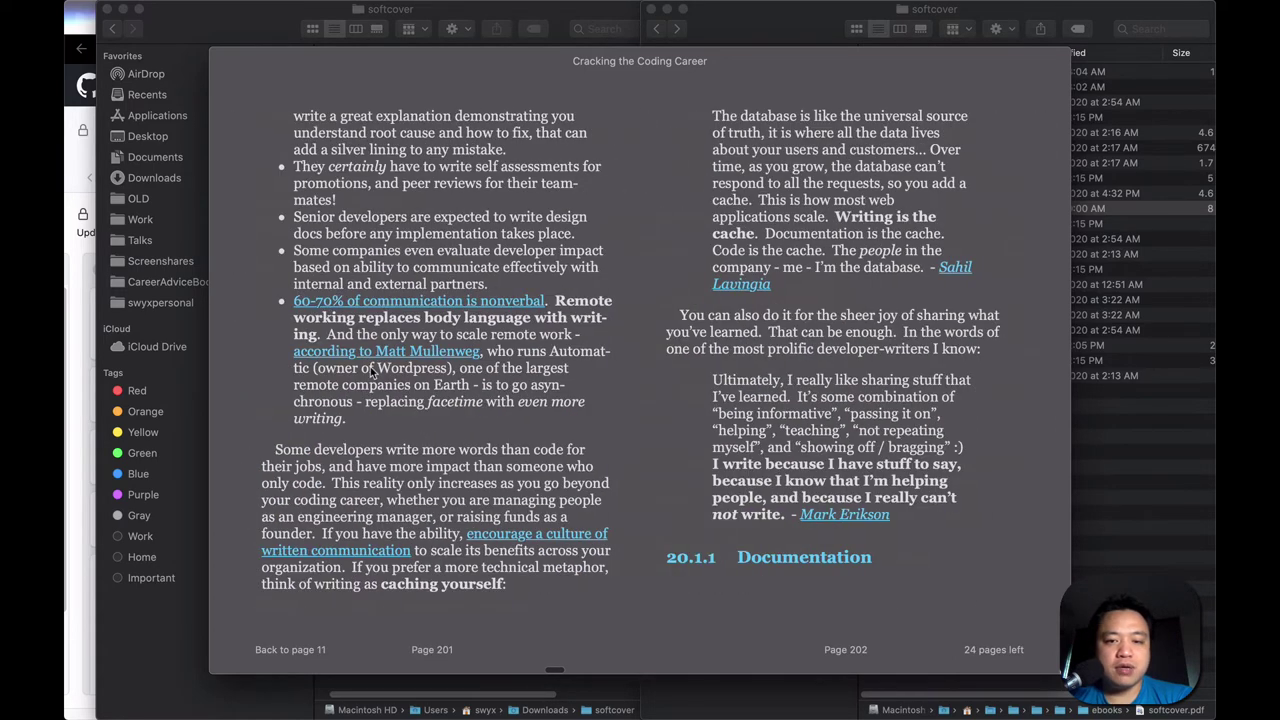
left_click_drag(749, 387, 950, 500)
left_click(908, 516)
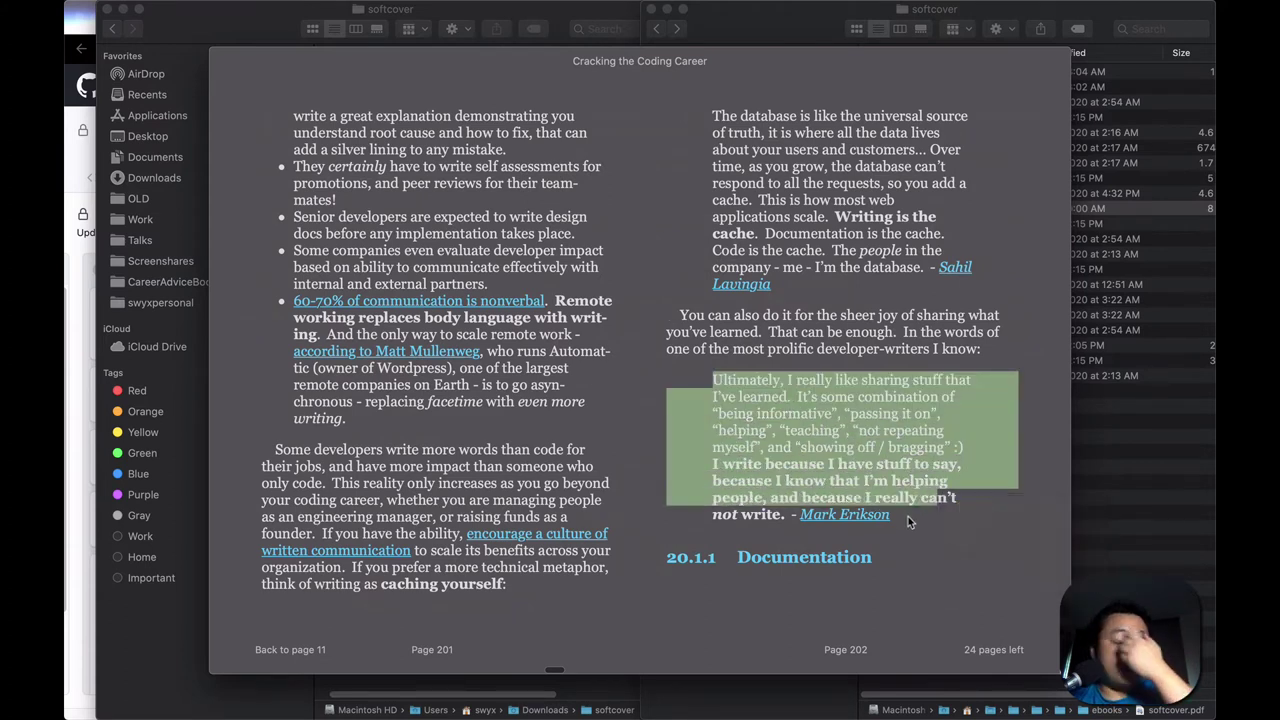
Step: Switch to Finder and try to rename softcover.epub in the ebooks folder as softcover.zip
key("super+Tab")
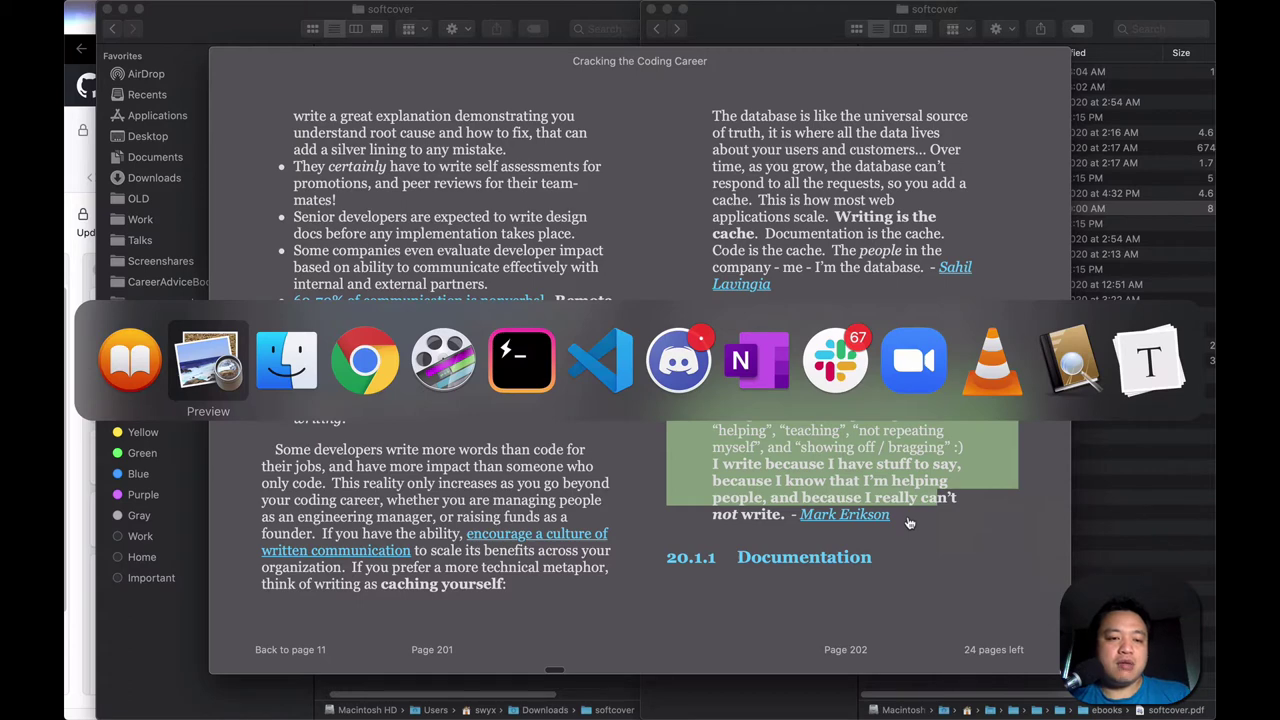
key("super+Tab")
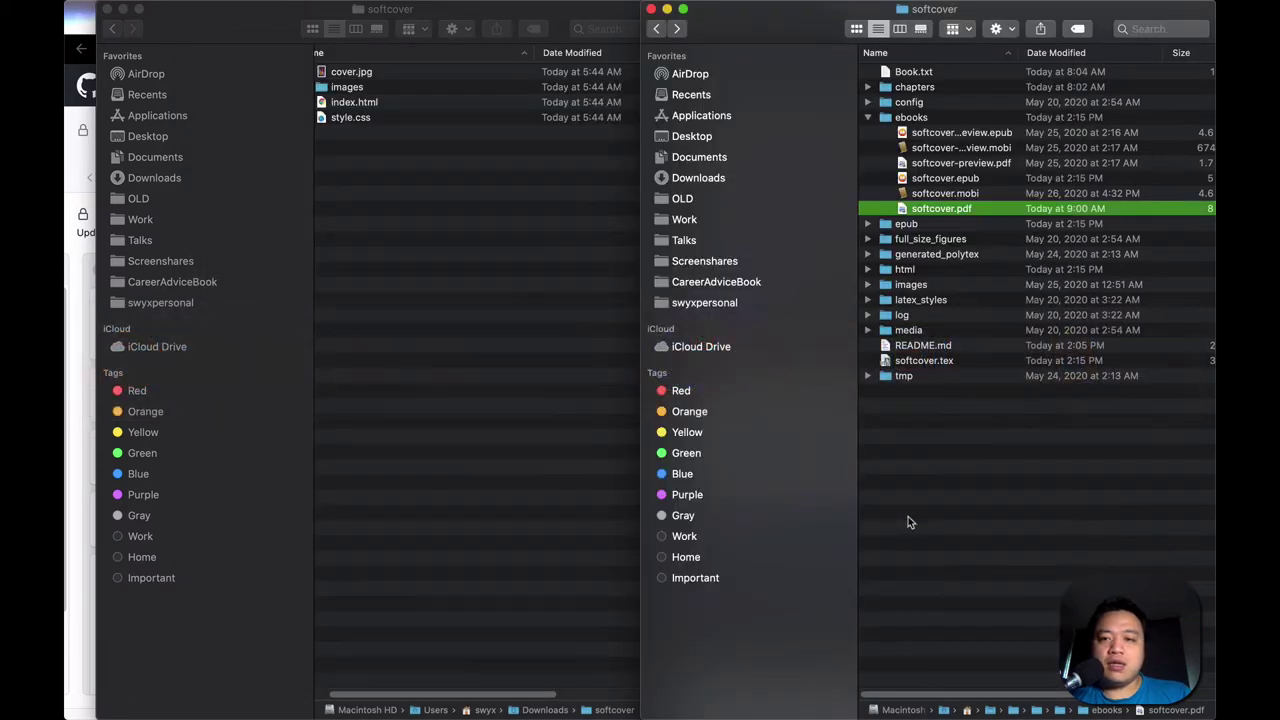
left_click(975, 180)
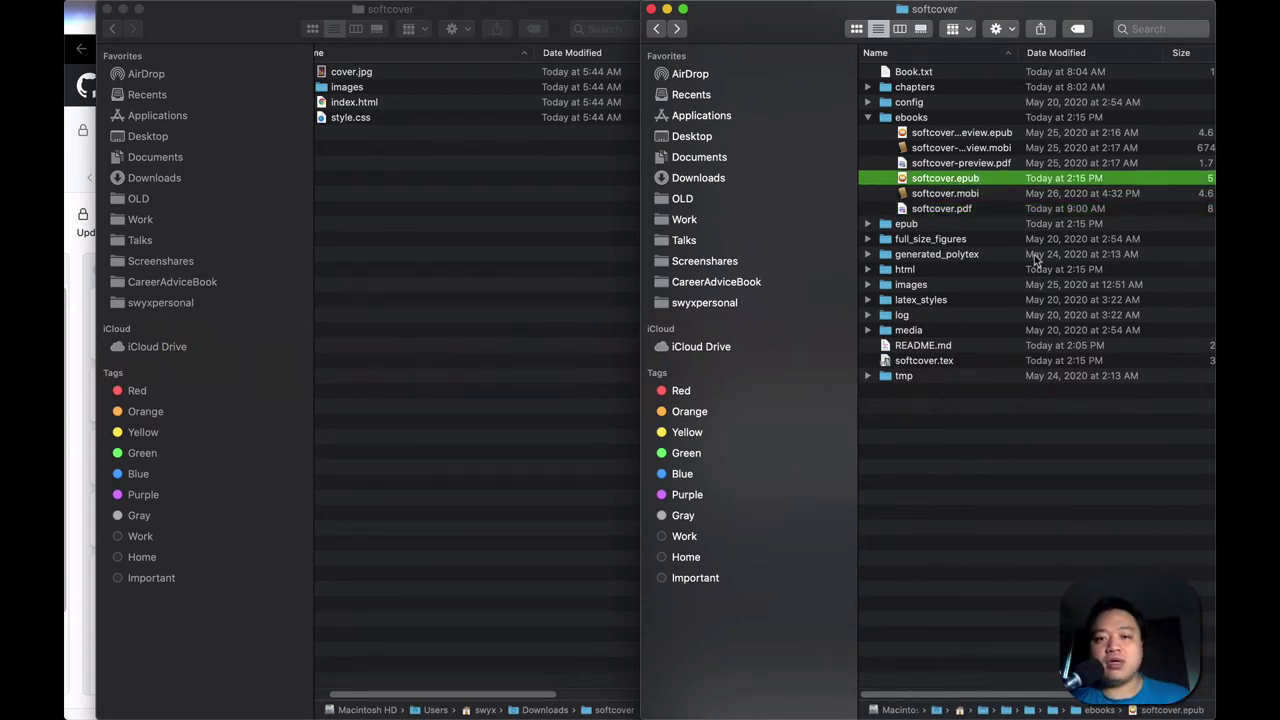
key("Return")
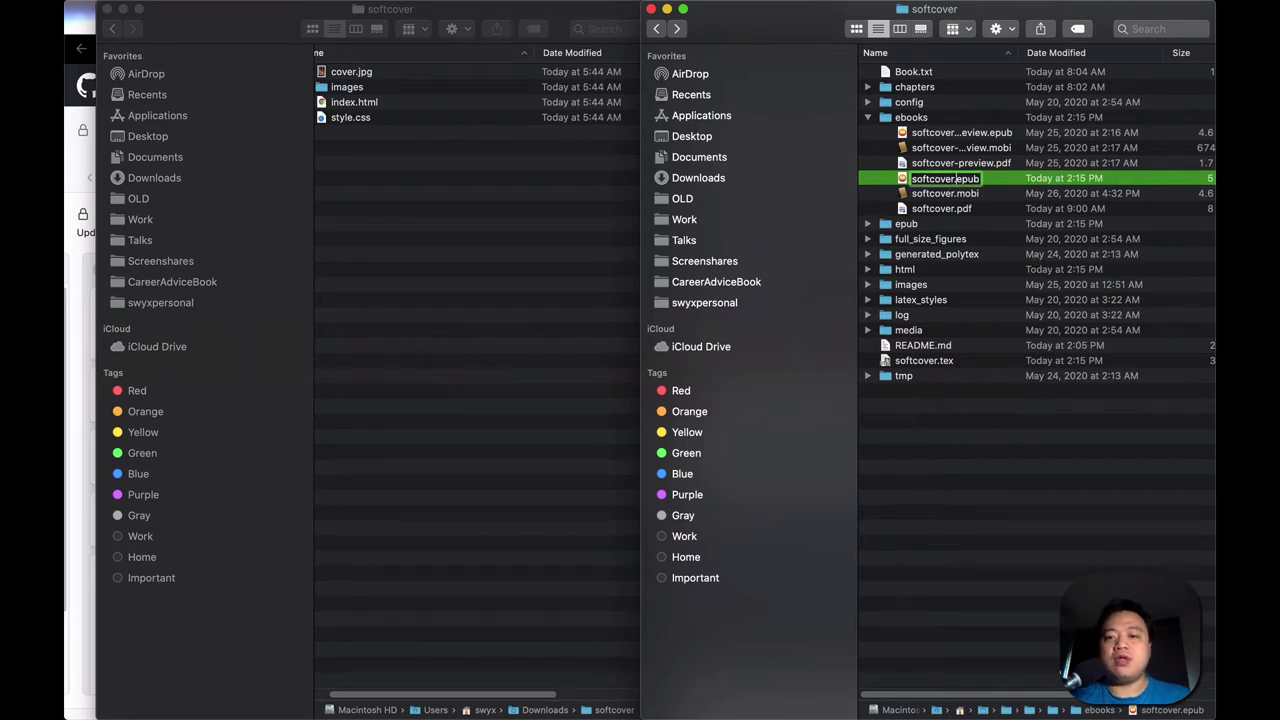
double_click(962, 178)
type("zip")
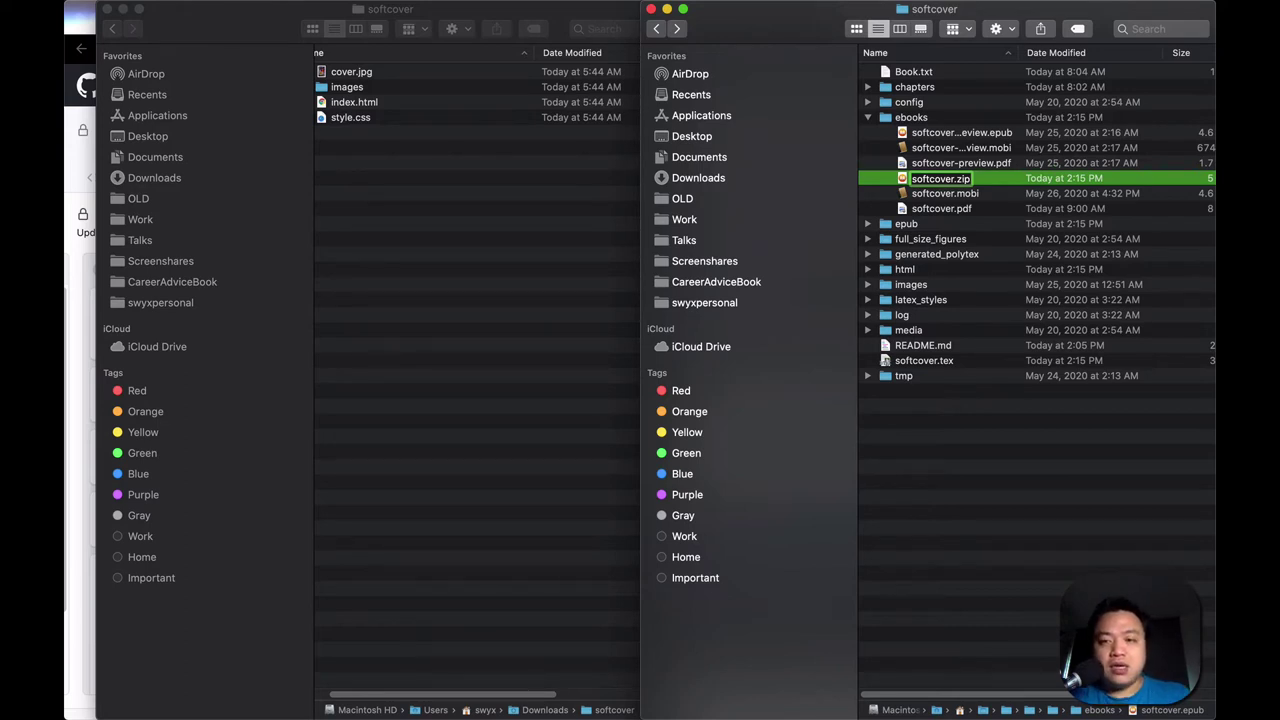
key("Escape")
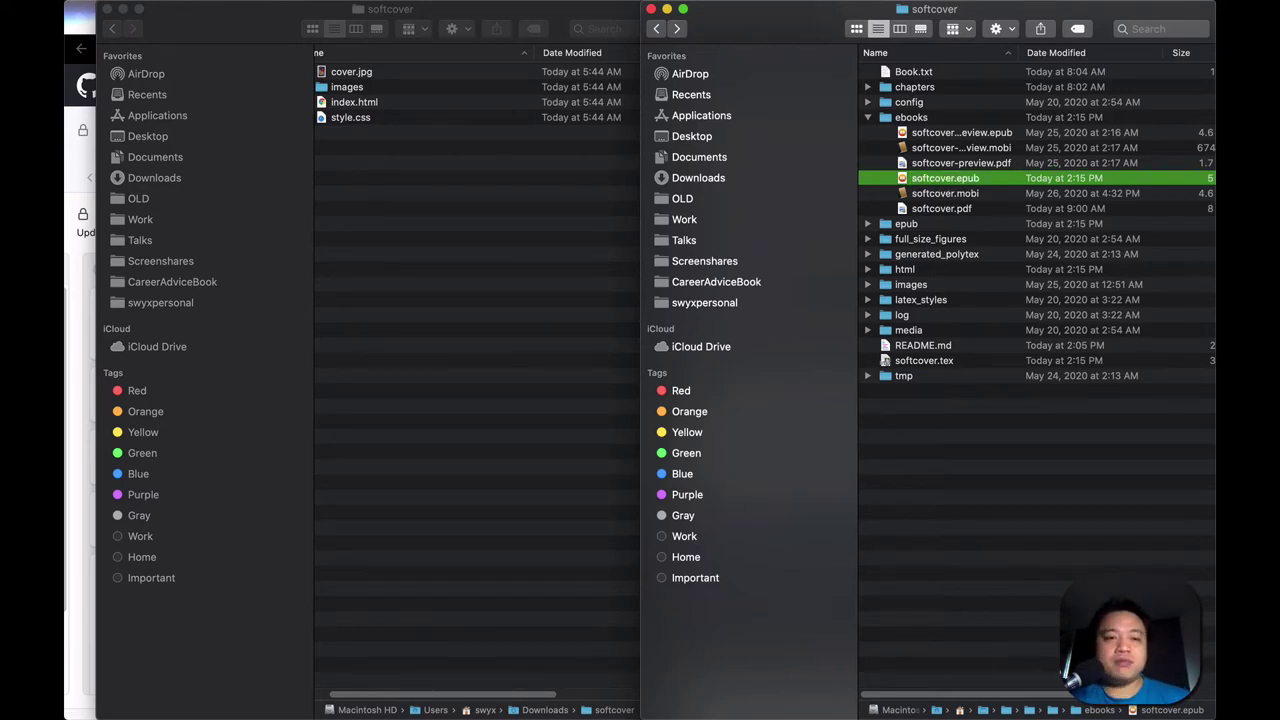
Step: Select index.html in the Downloads softcover folder, switch to the terminal and run serve softcover
left_click(467, 159)
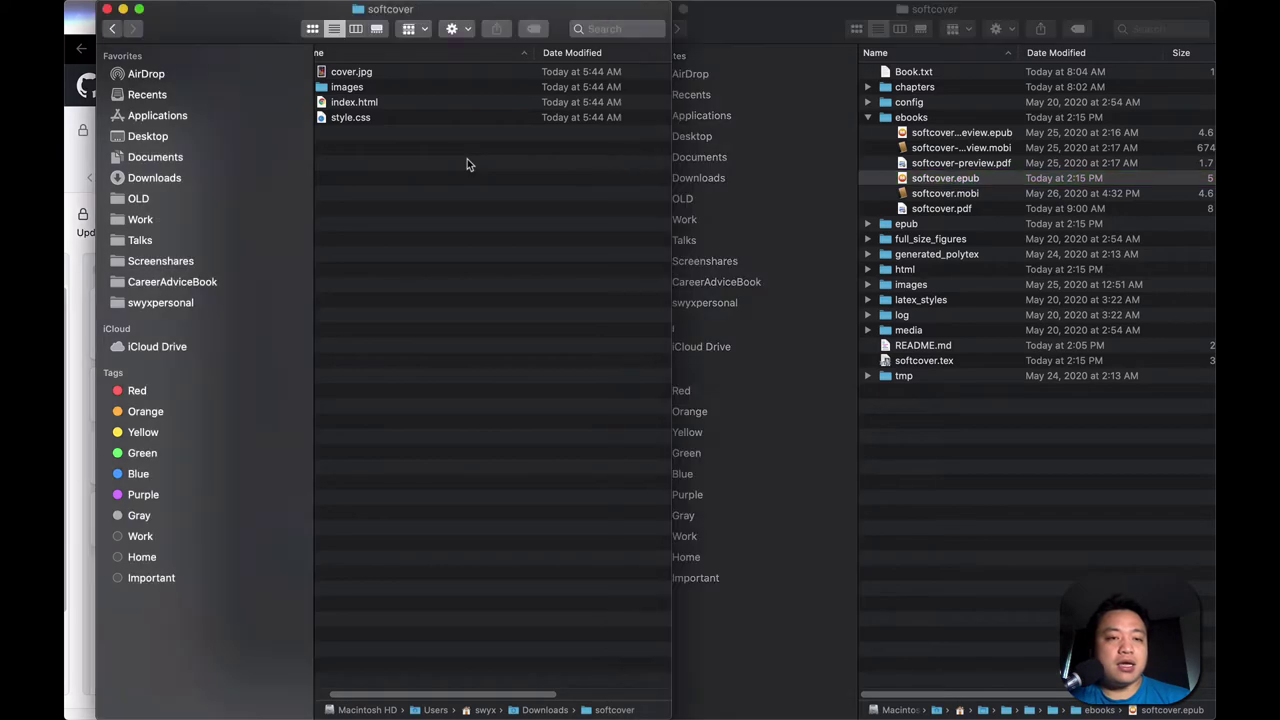
left_click(368, 105)
key("super+Tab")
key("super+Tab")
key("super+Tab")
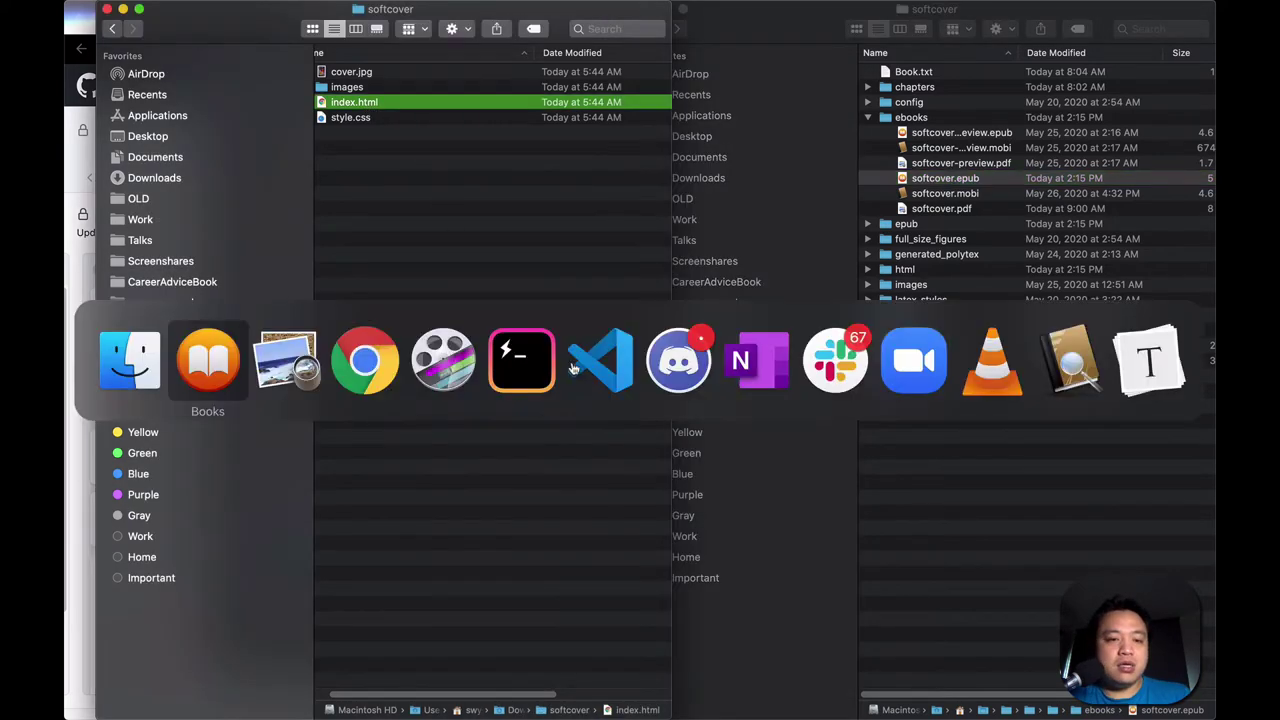
key("super+Tab")
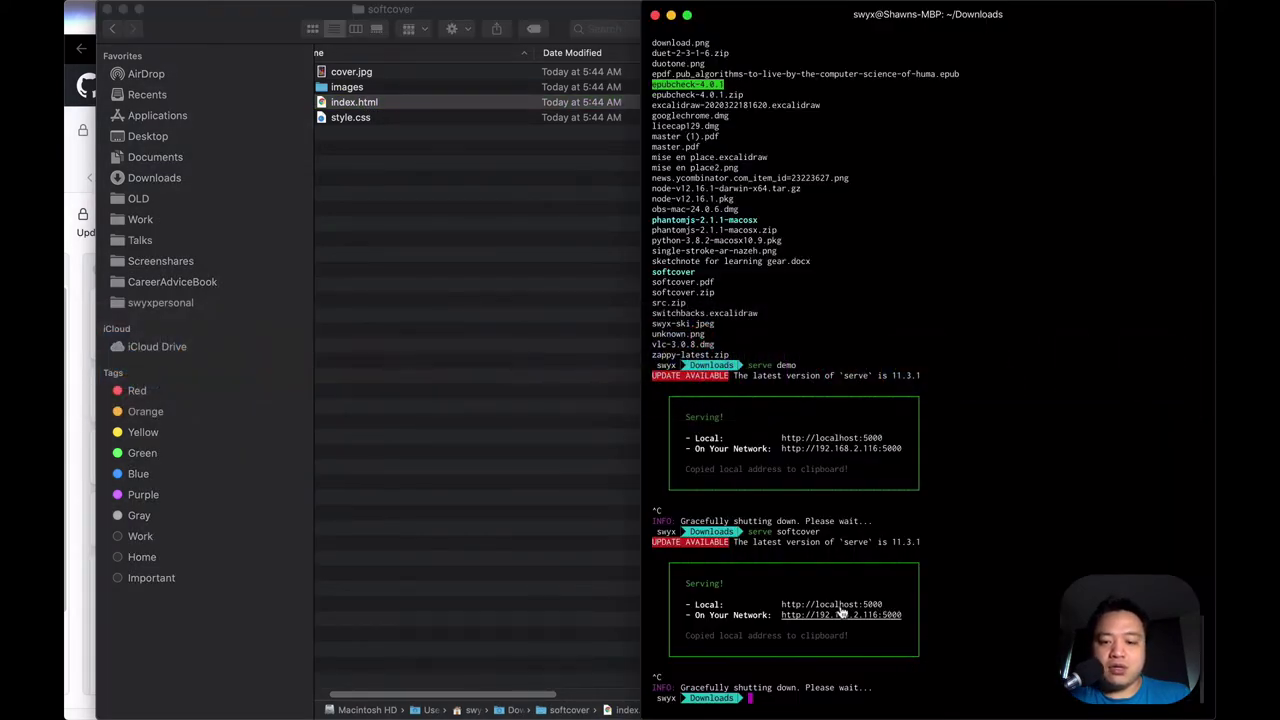
key("Up")
key("Return")
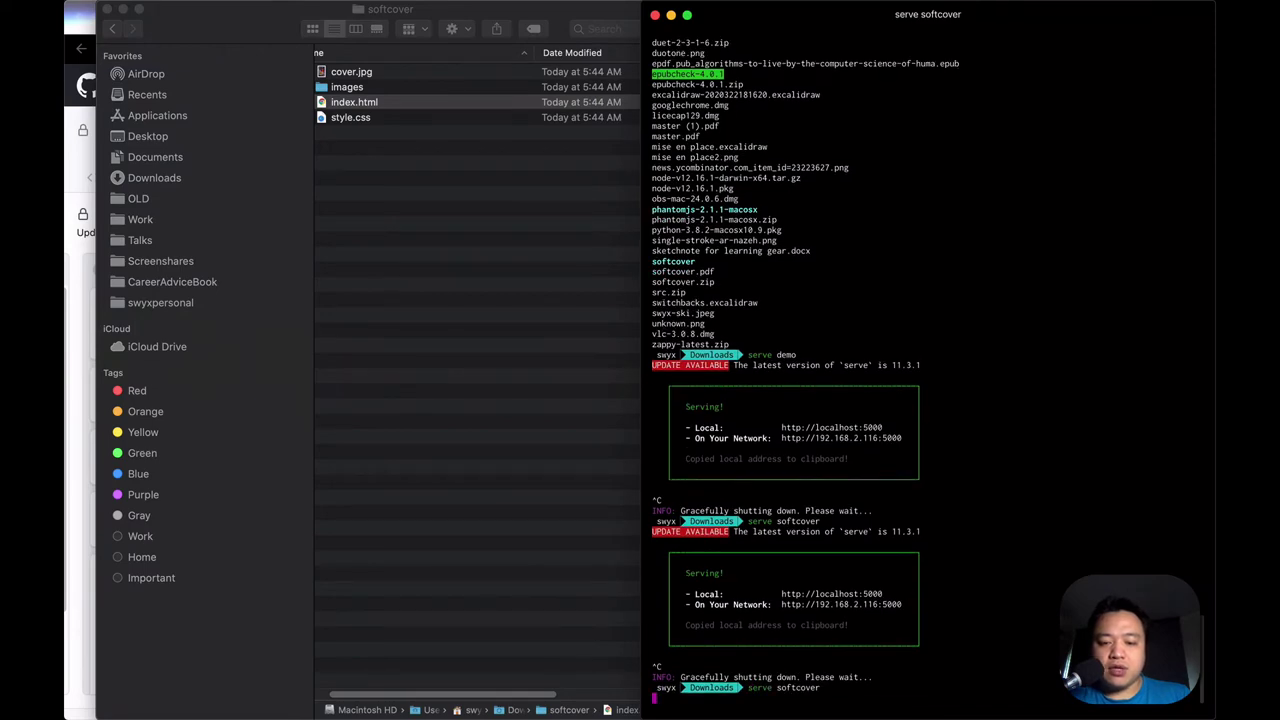
Step: Switch to Chrome, reload localhost:5000 and look through the contents and chapters of the HTML book
key("XF86MonBrightnessUp")
key("super+Tab")
key("super+r")
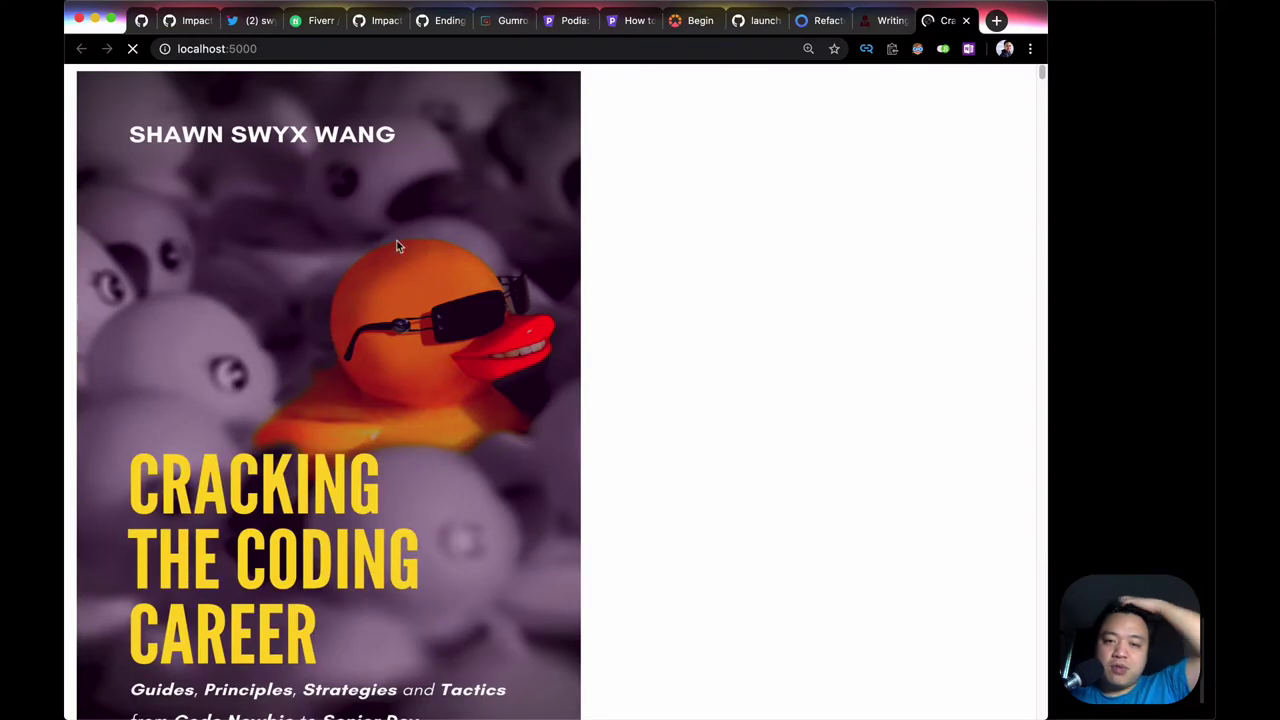
scroll(397, 246, "down", 20)
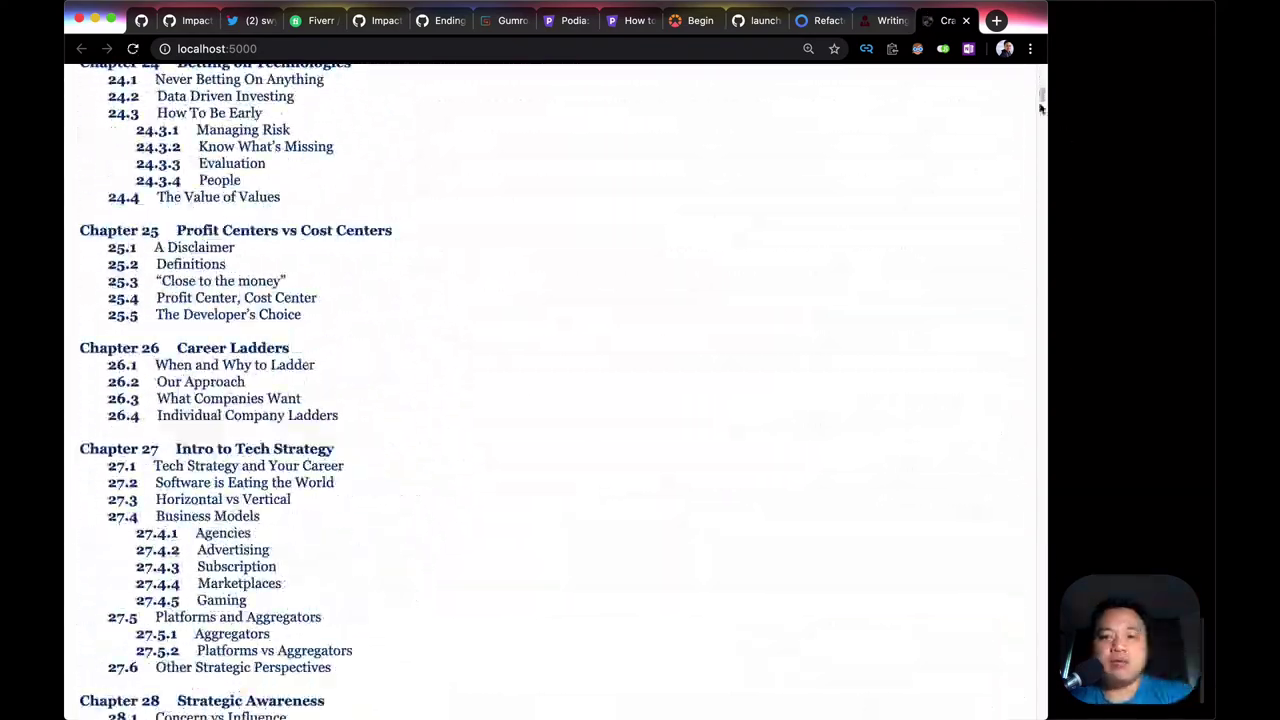
left_click_drag(1042, 100, 1040, 296)
left_click_drag(1031, 241, 1001, 391)
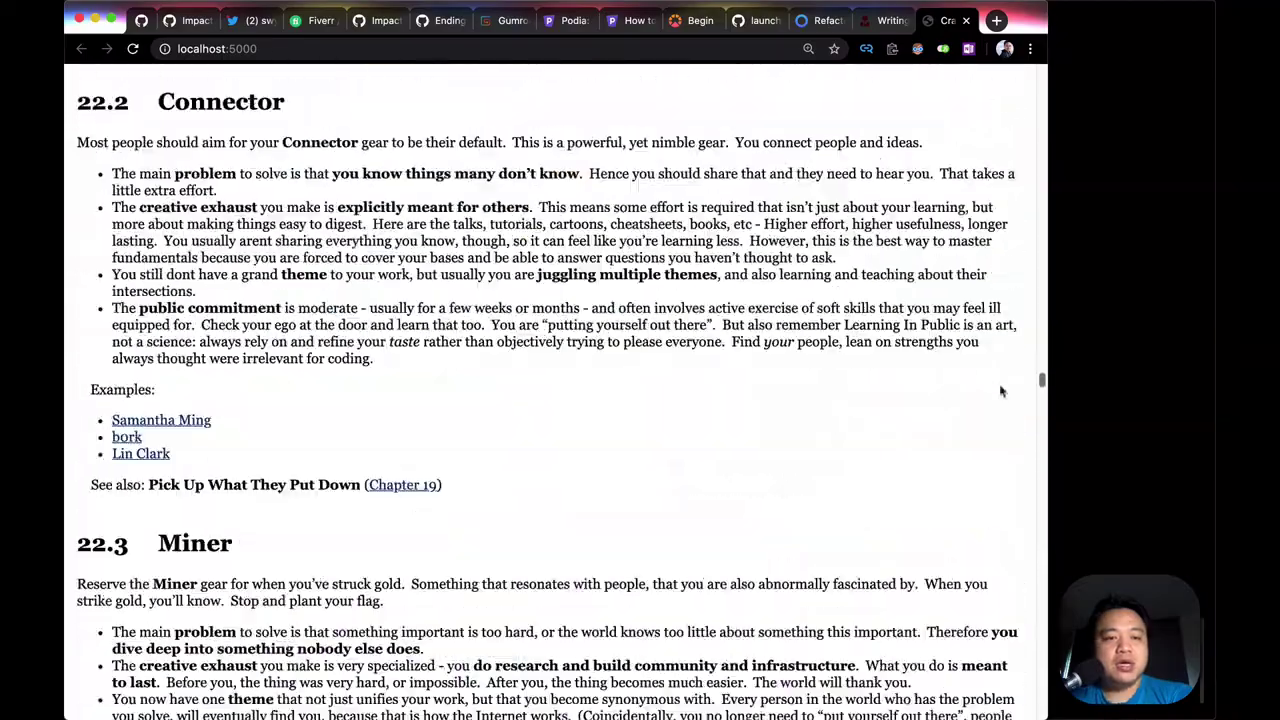
scroll(1001, 391, "up", 20)
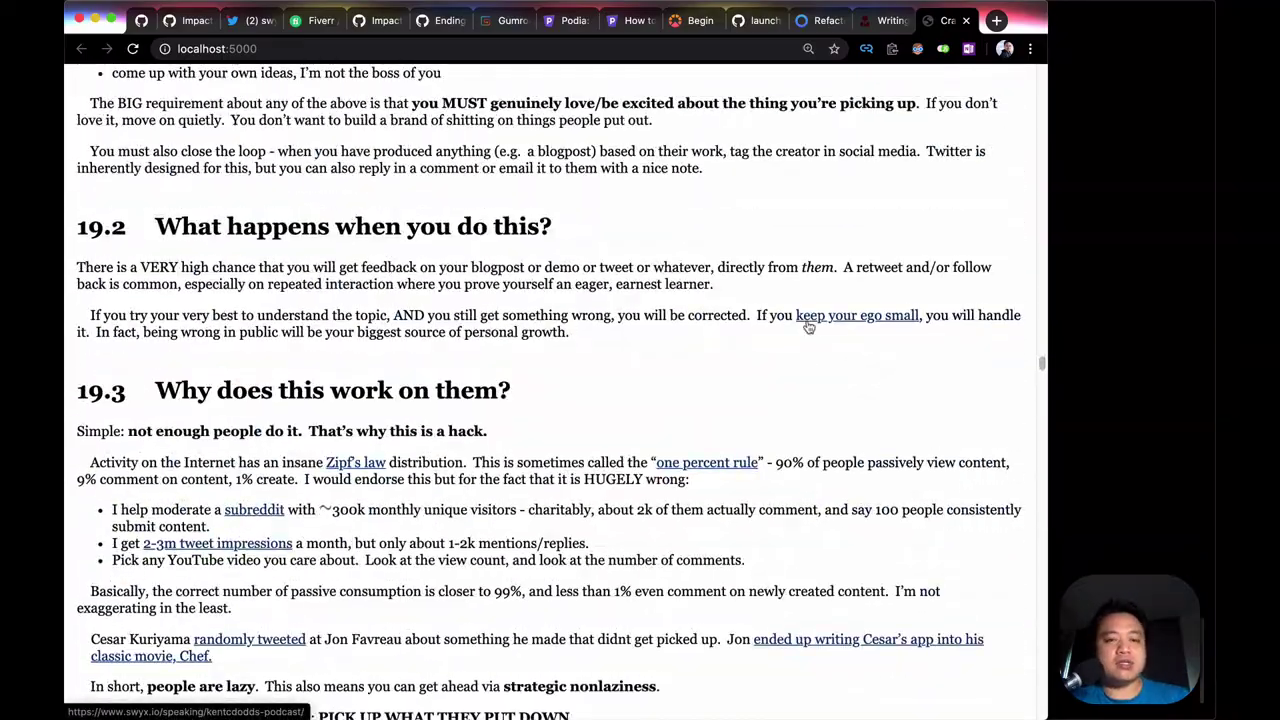
scroll(808, 327, "up", 10)
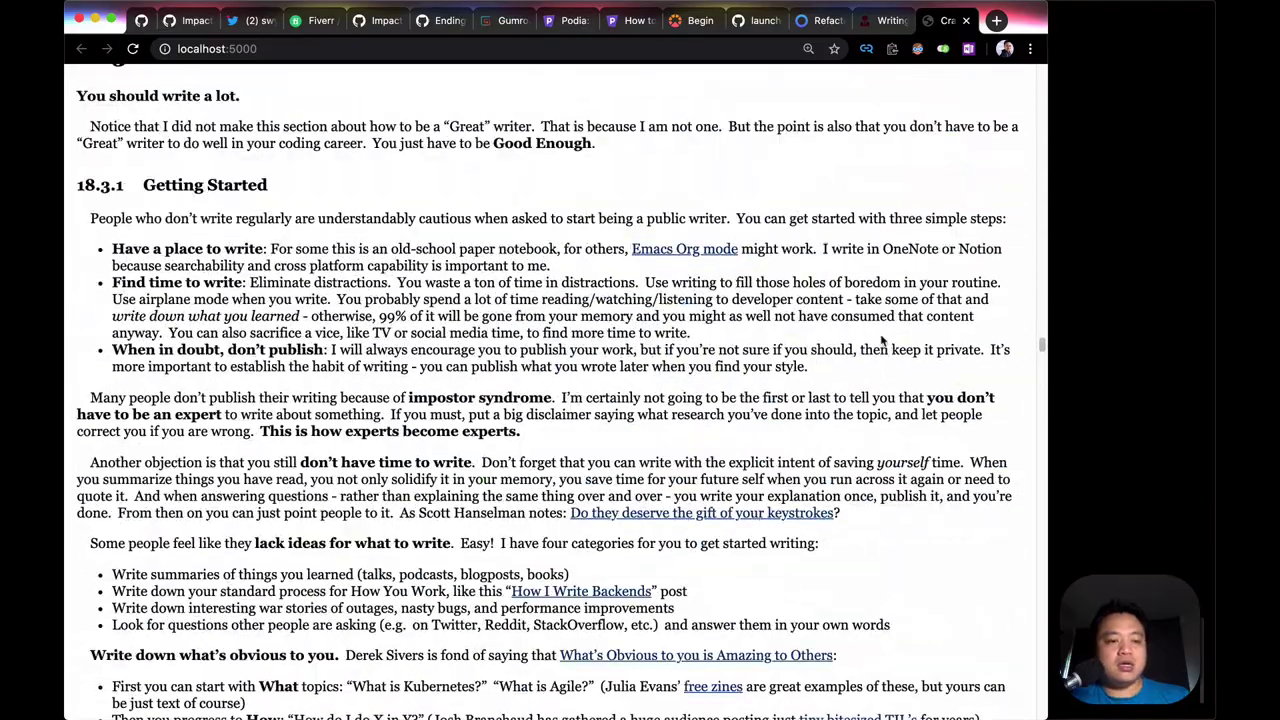
Step: Open the developer tools, inspect the Product Management paragraph starting "The vast majority of PMs" and disable text-indent in its .calibre6 rule
key("super+alt+j")
scroll(371, 434, "up", 10)
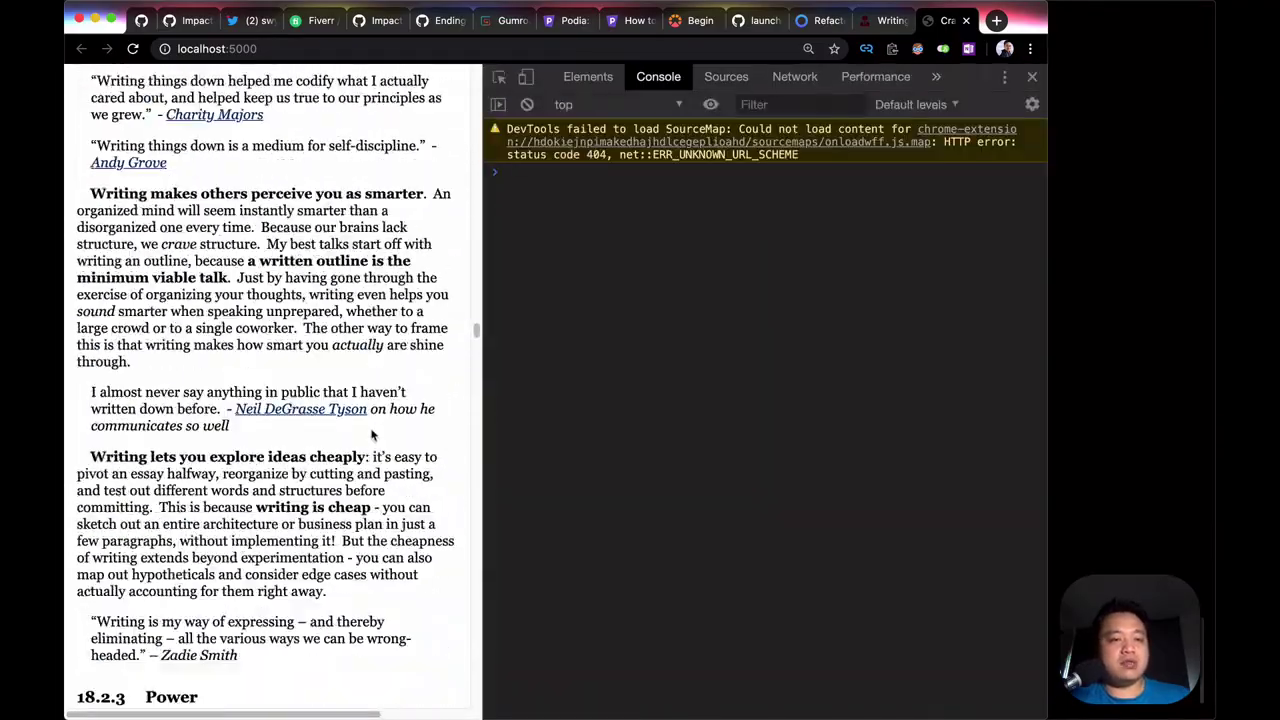
left_click_drag(477, 335, 476, 205)
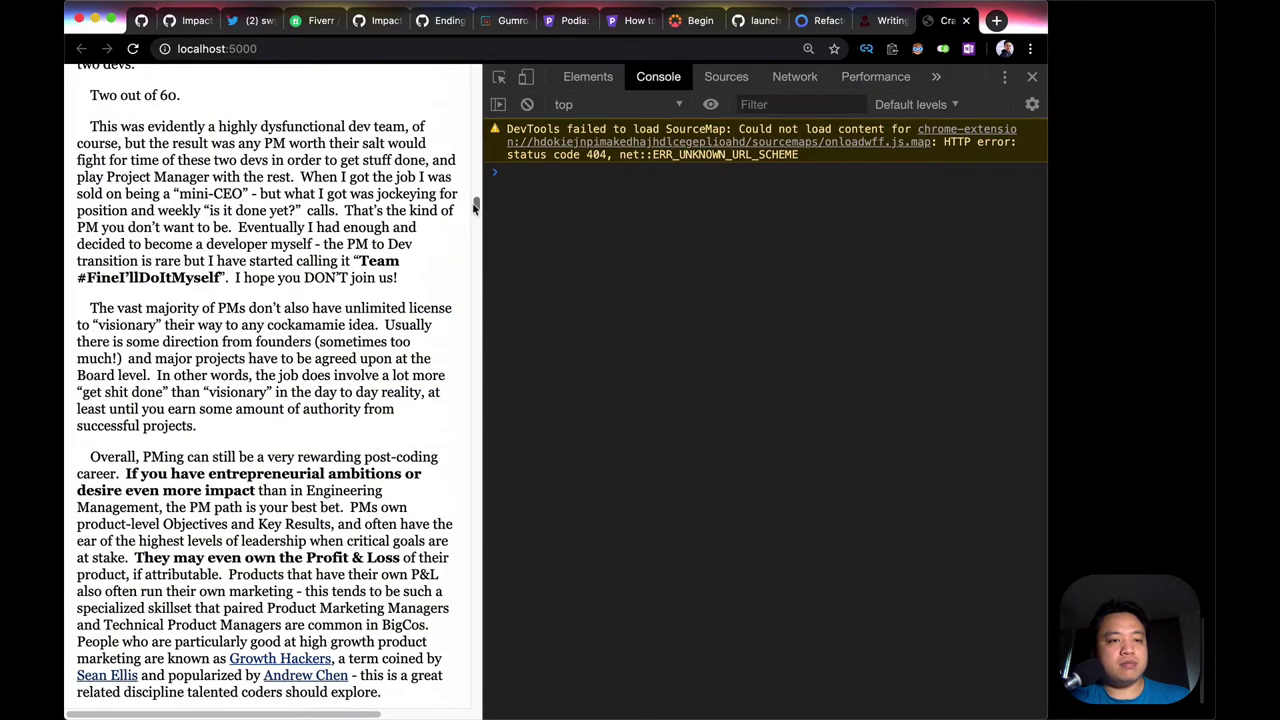
left_click(499, 76)
key("Escape")
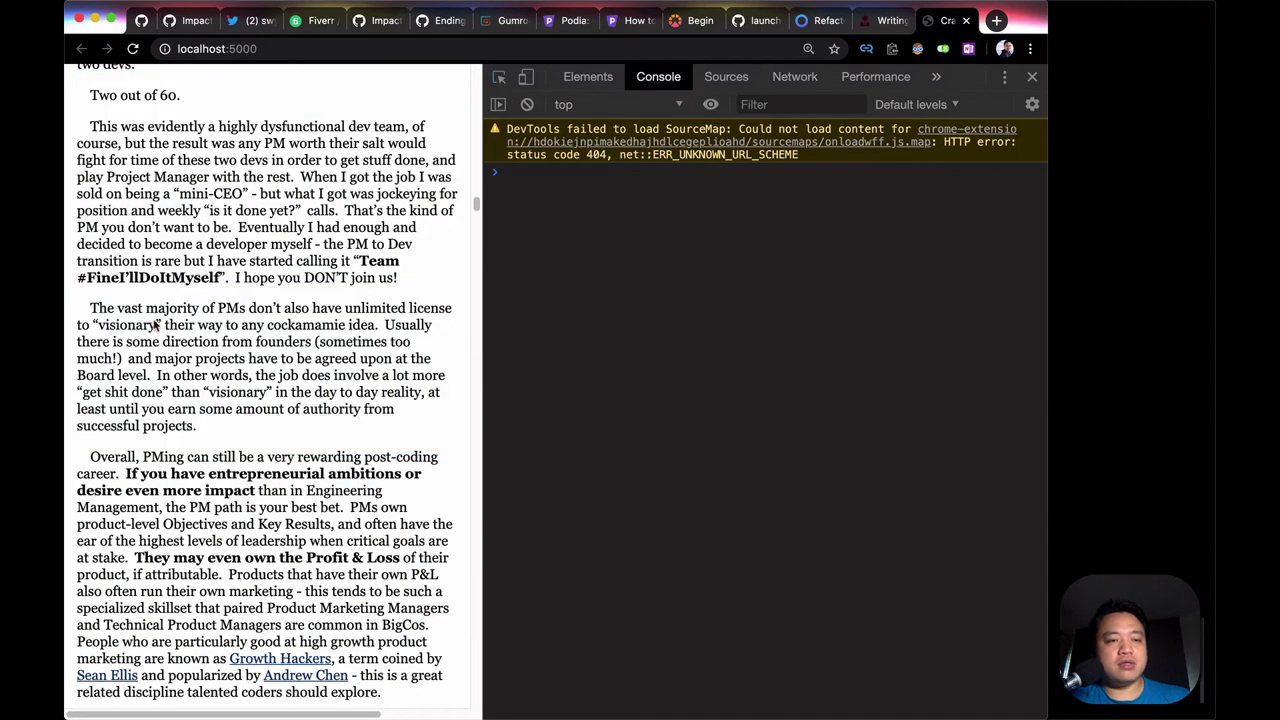
left_click(155, 325)
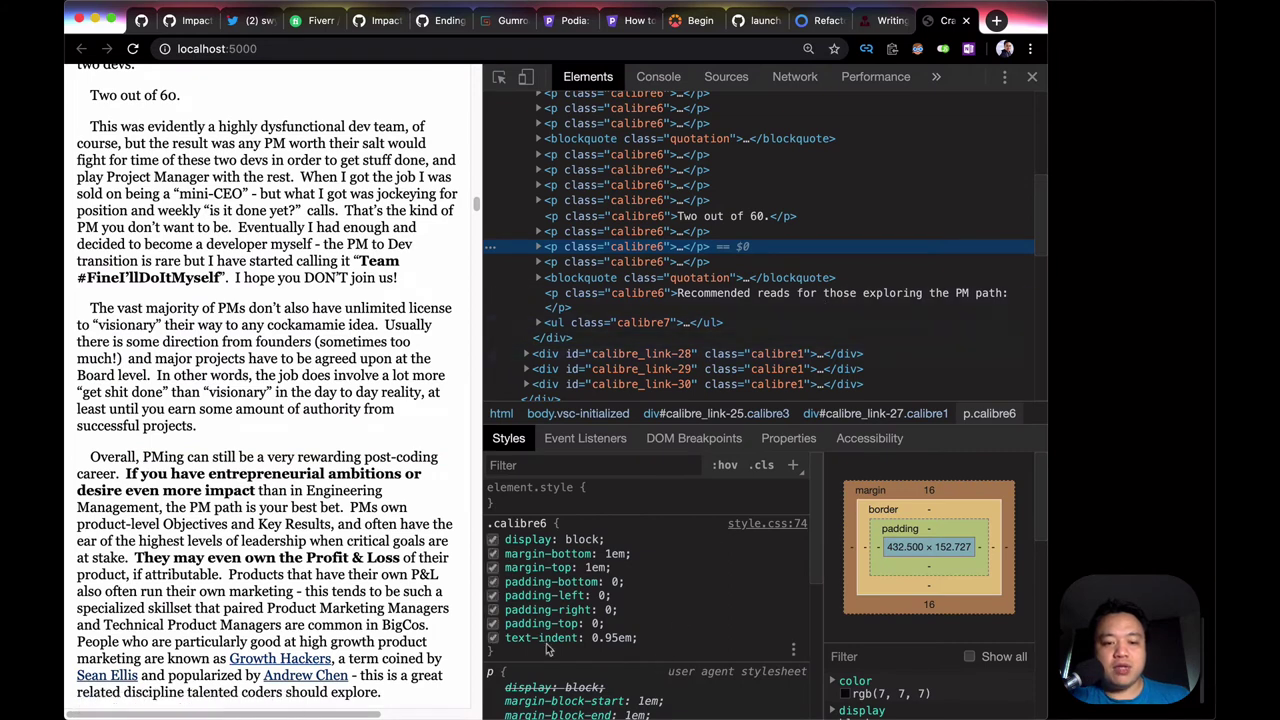
left_click(492, 638)
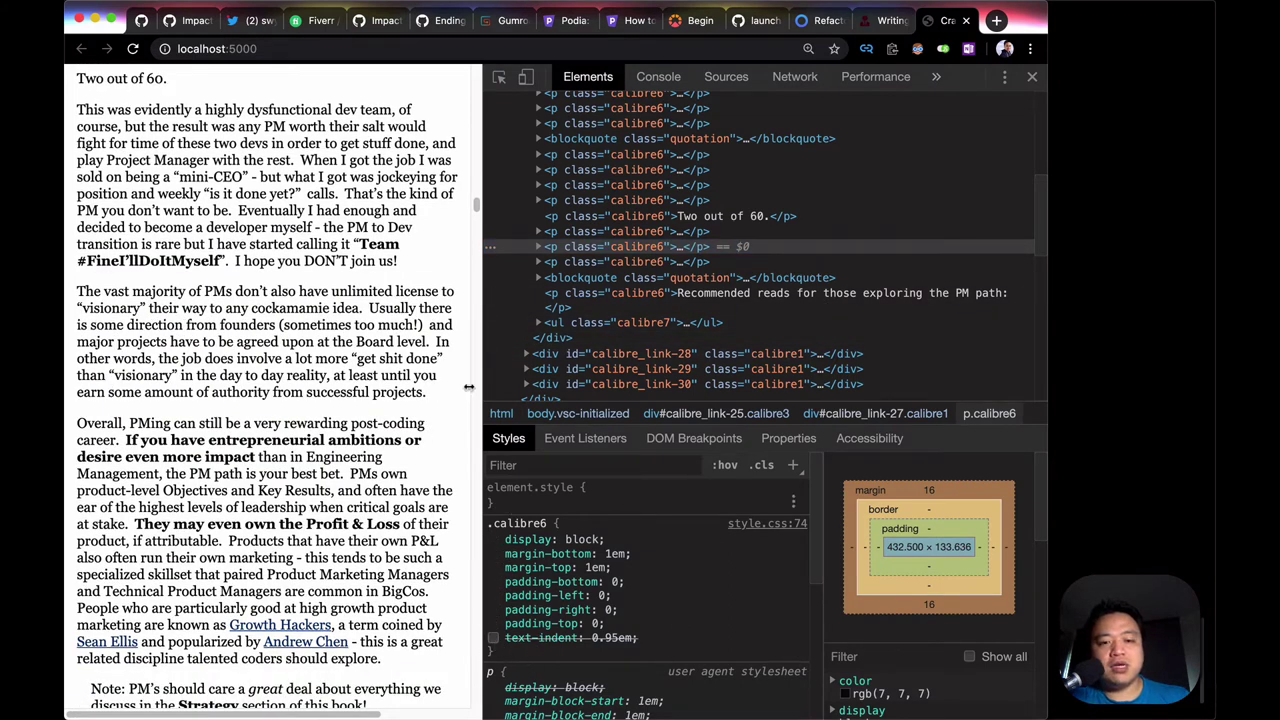
Step: Look through the body paragraphs around Chapter 6 and pick the block quote under 6.3 Technical Debt for inspection
scroll(452, 355, "up", 10)
scroll(472, 211, "down", 15)
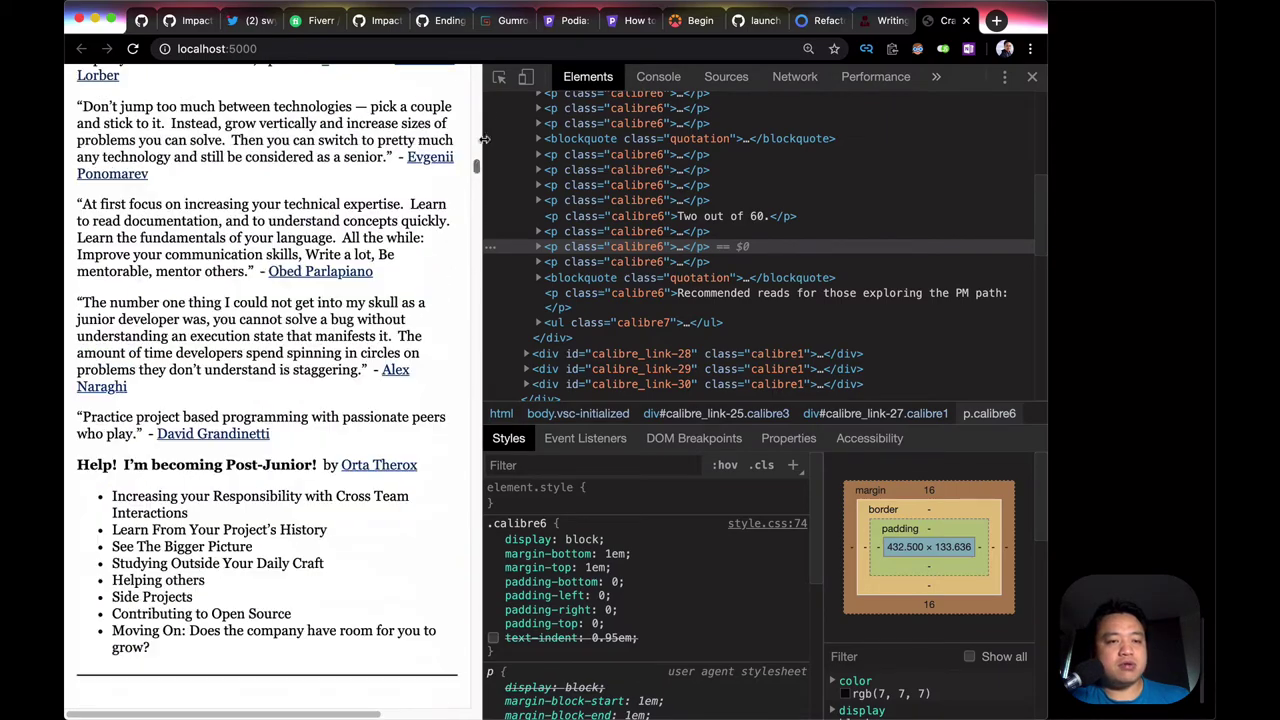
scroll(382, 247, "down", 15)
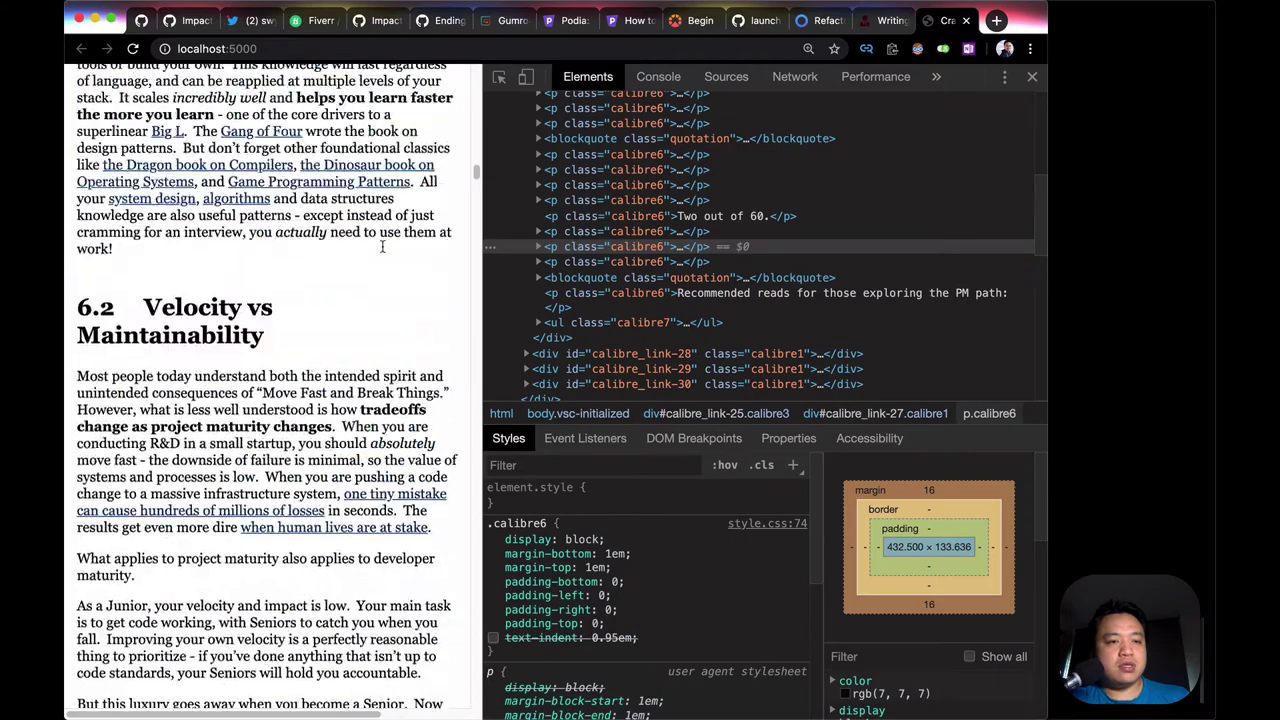
scroll(382, 247, "up", 10)
scroll(382, 247, "down", 8)
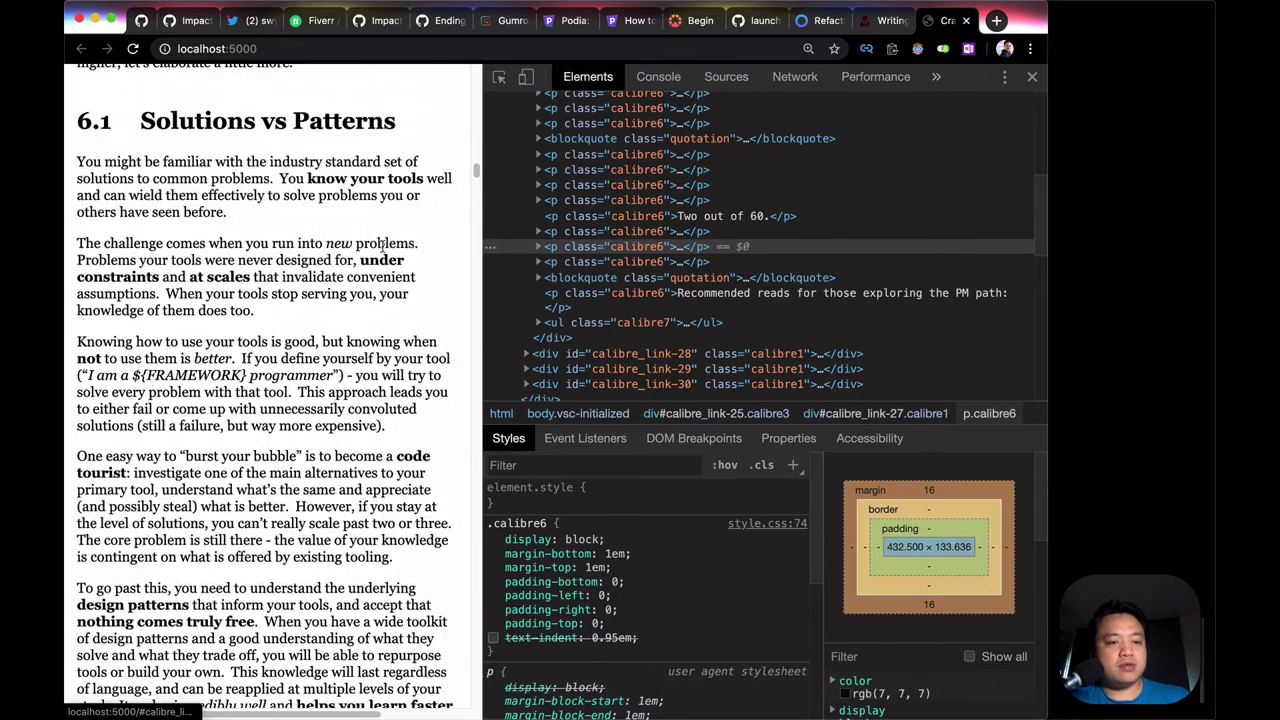
scroll(382, 247, "down", 15)
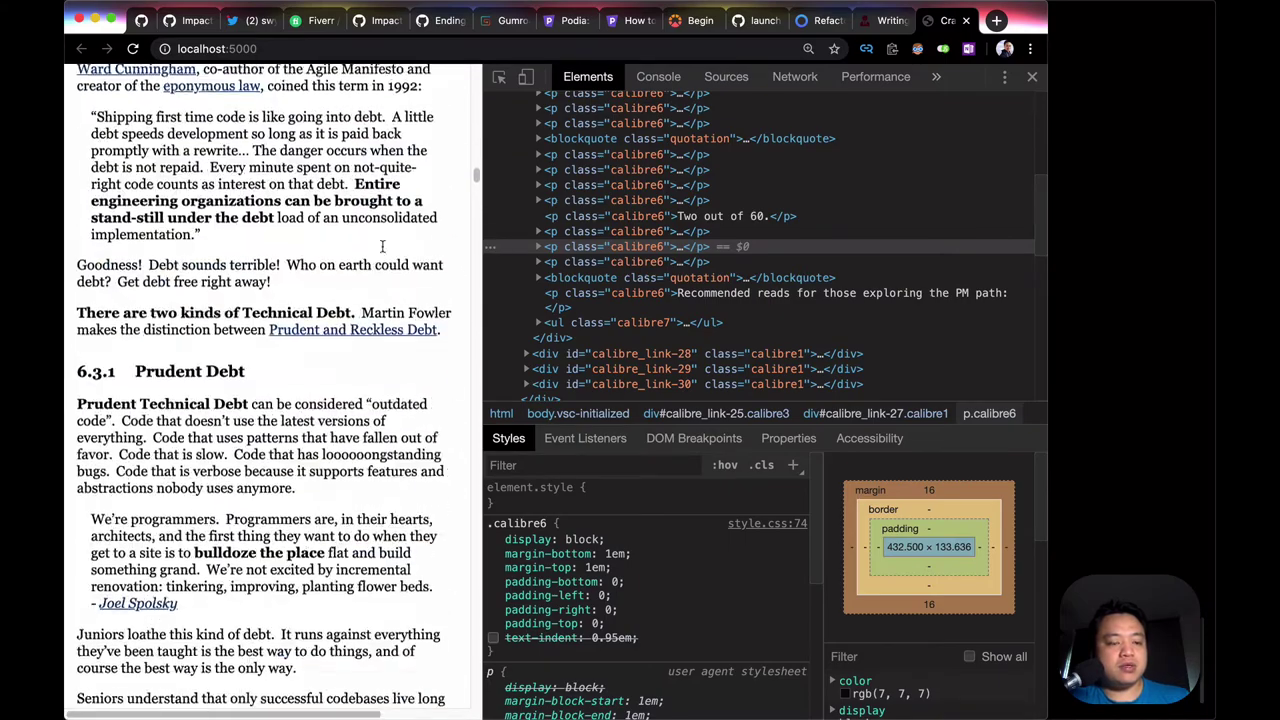
scroll(382, 247, "up", 3)
key("super+shift+c")
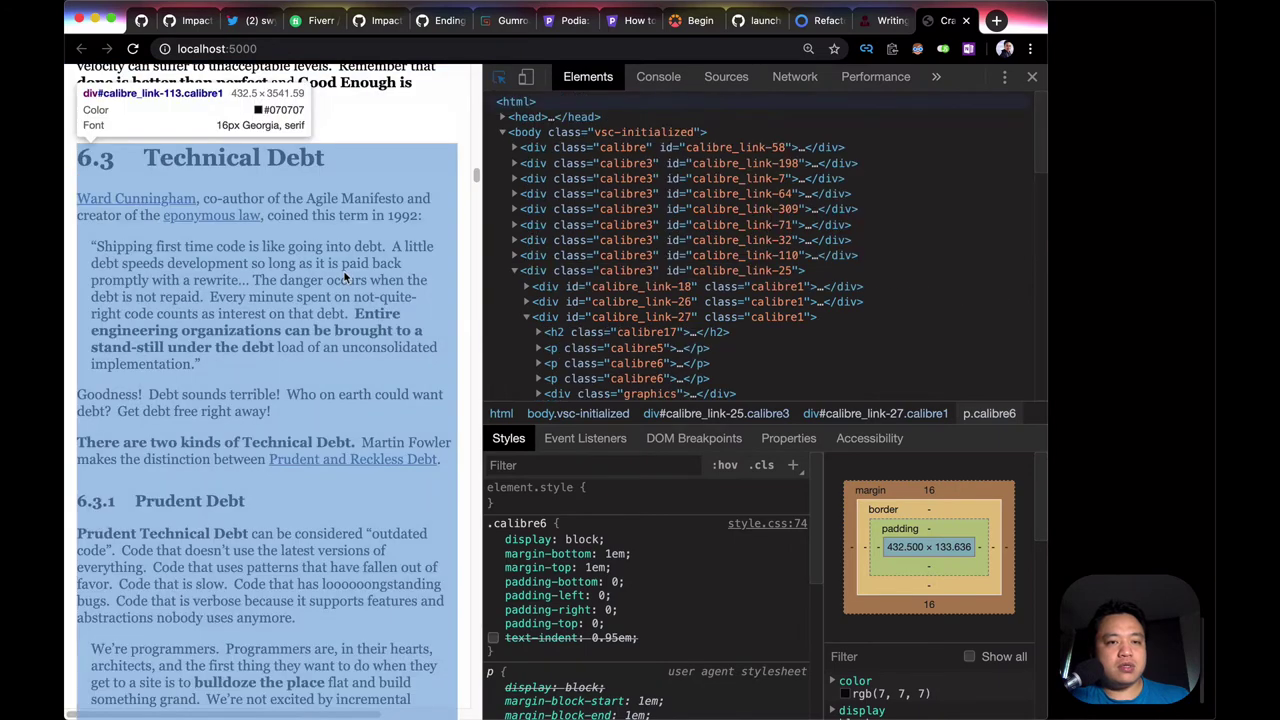
left_click(343, 270)
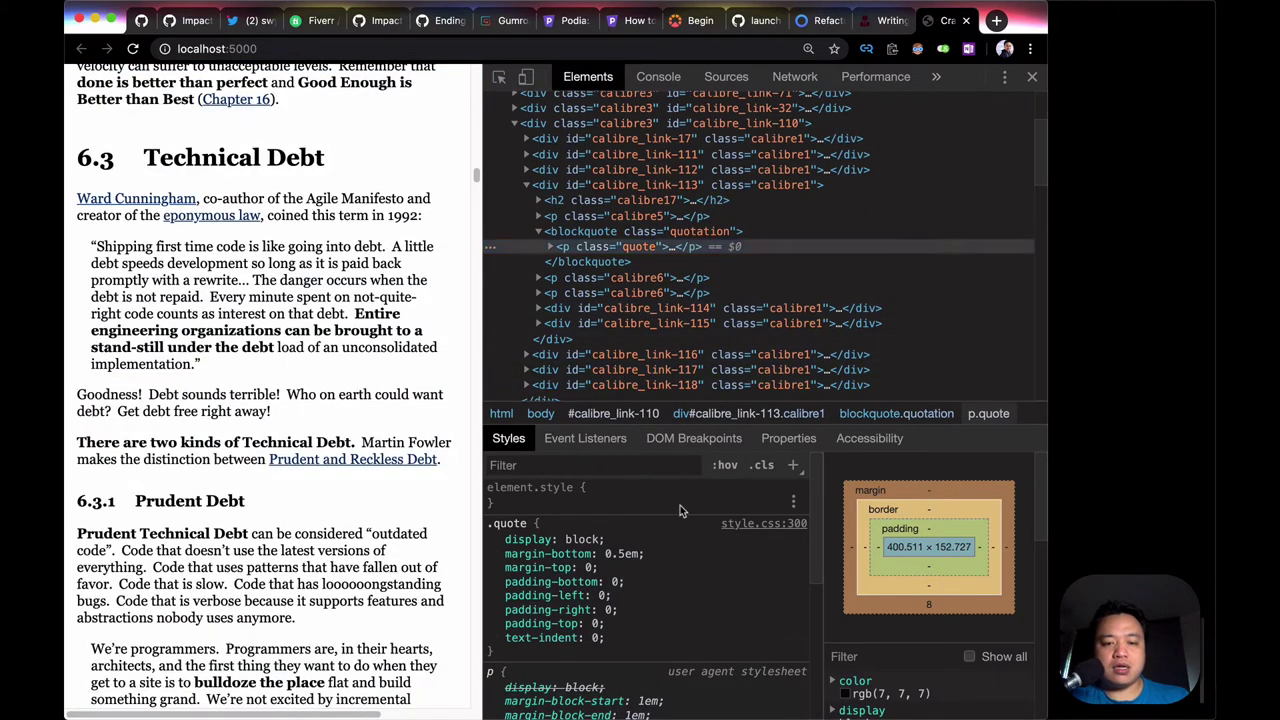
Step: Give the Technical Debt quote paragraph a background-color of #ccc and padding of 1em in its element style
left_click(680, 505)
type("back")
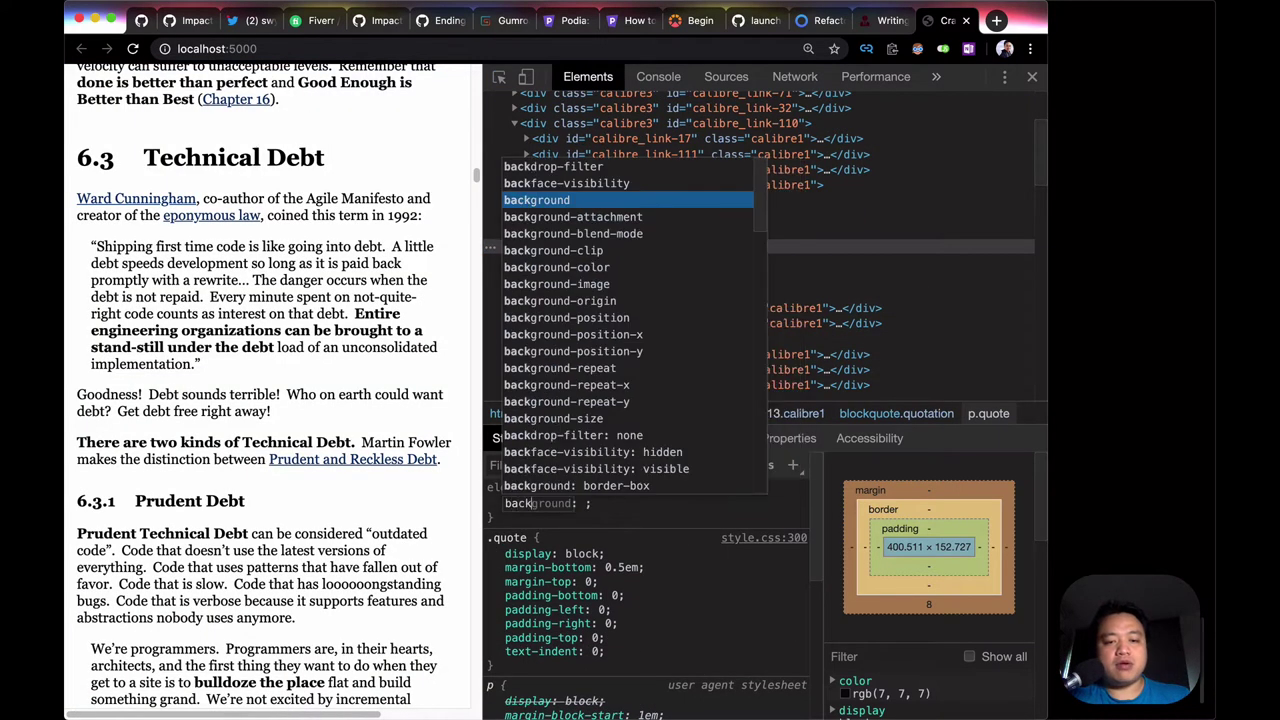
key("Down")
key("Down")
key("Down")
key("Down")
key("Tab")
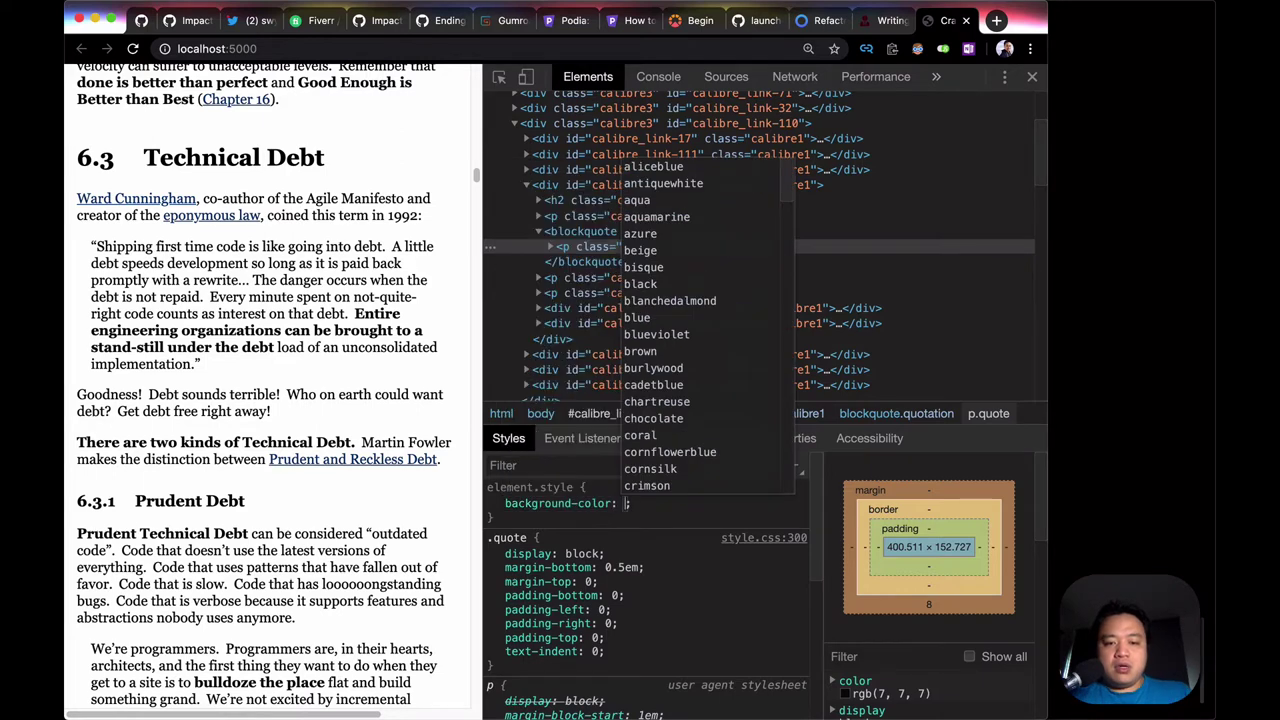
type("#ccc")
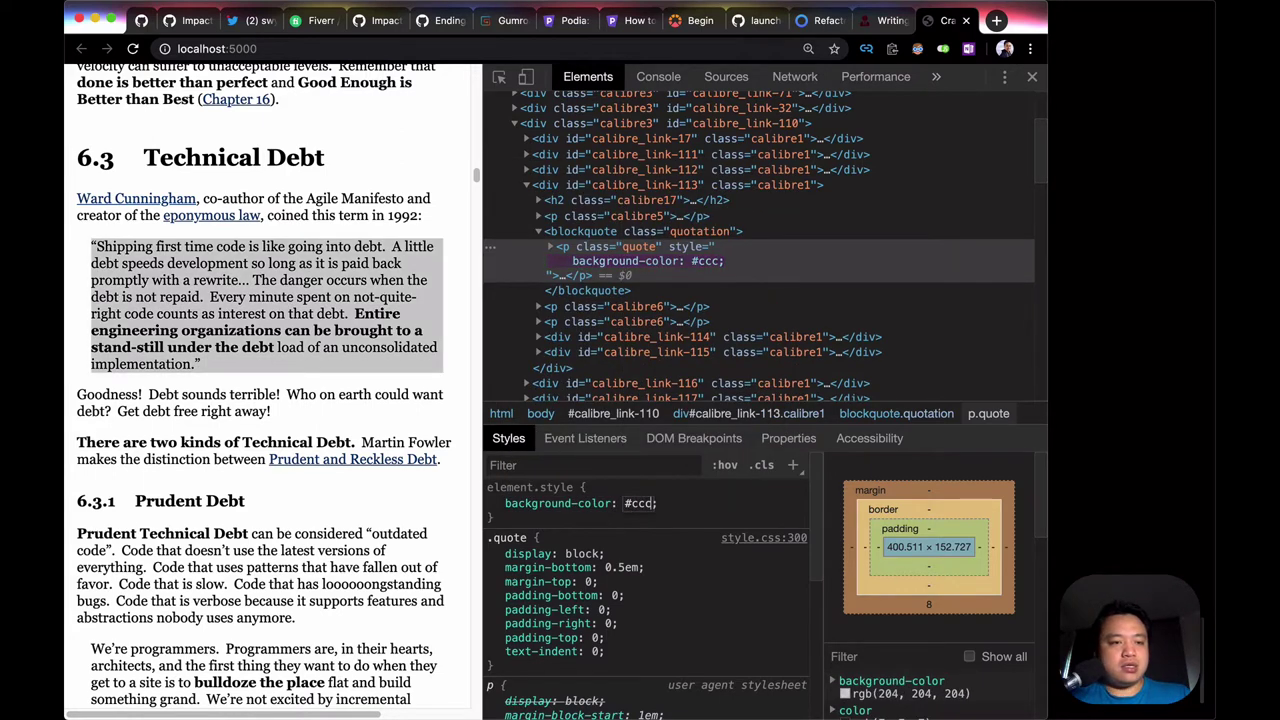
type("padding:1")
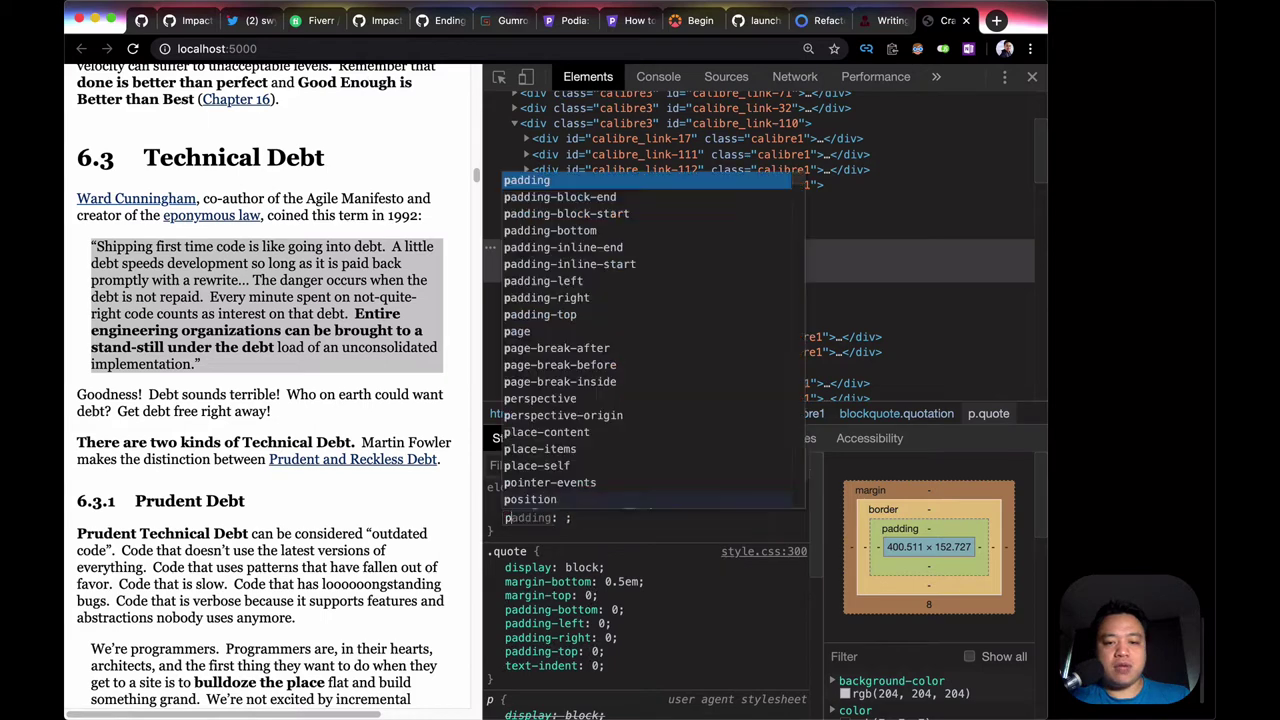
key("BackSpace")
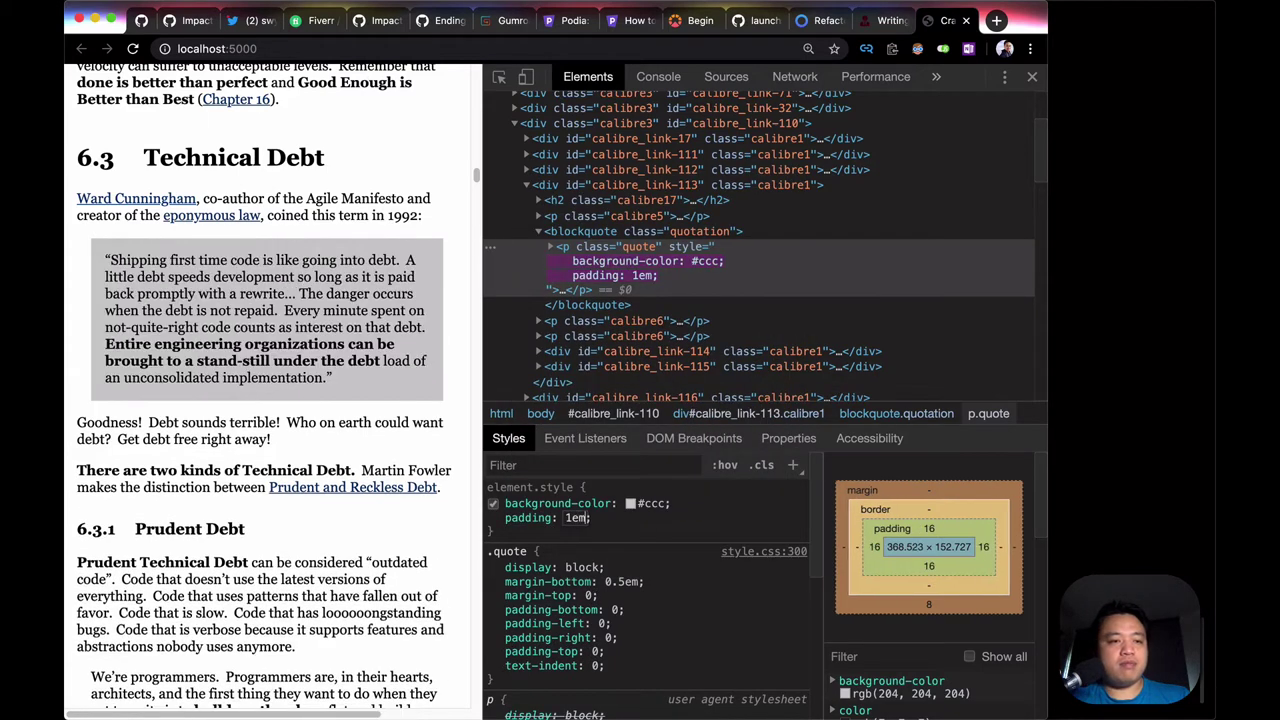
Step: Add padding of 1em to the Technical Debt quote's element style again and toggle its background-color off and back on
key("Return")
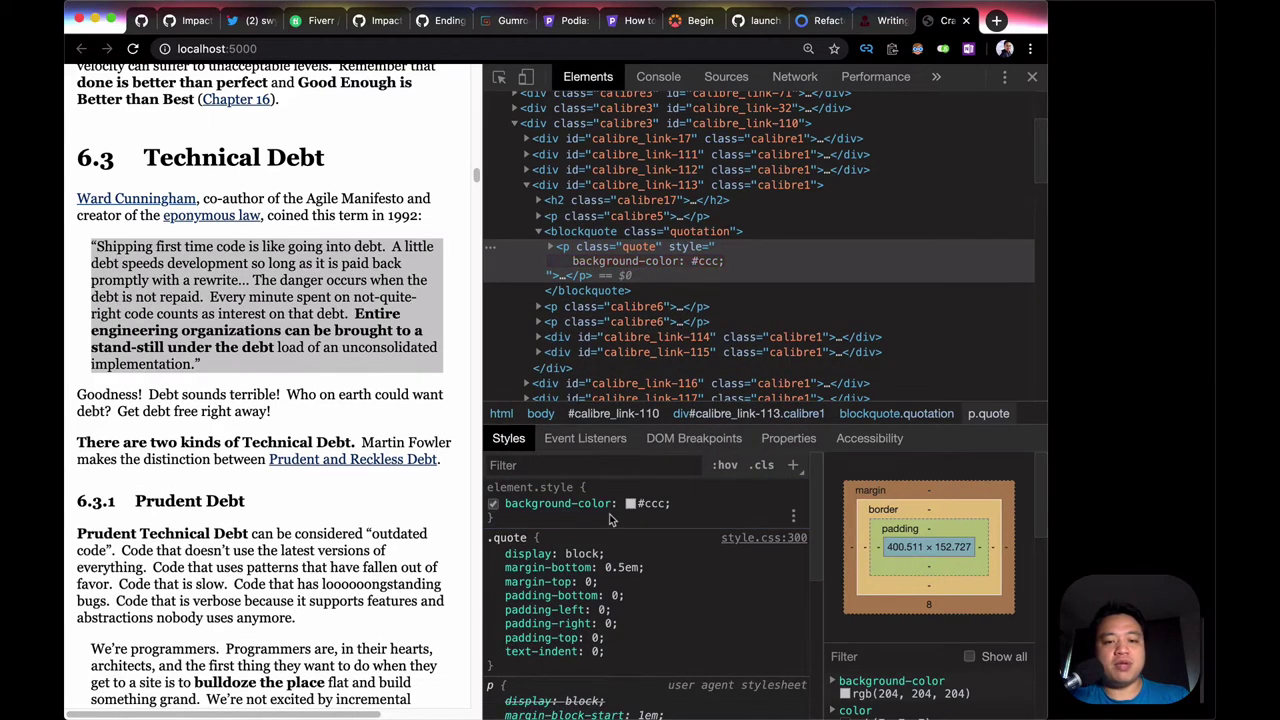
left_click(540, 517)
type("padding")
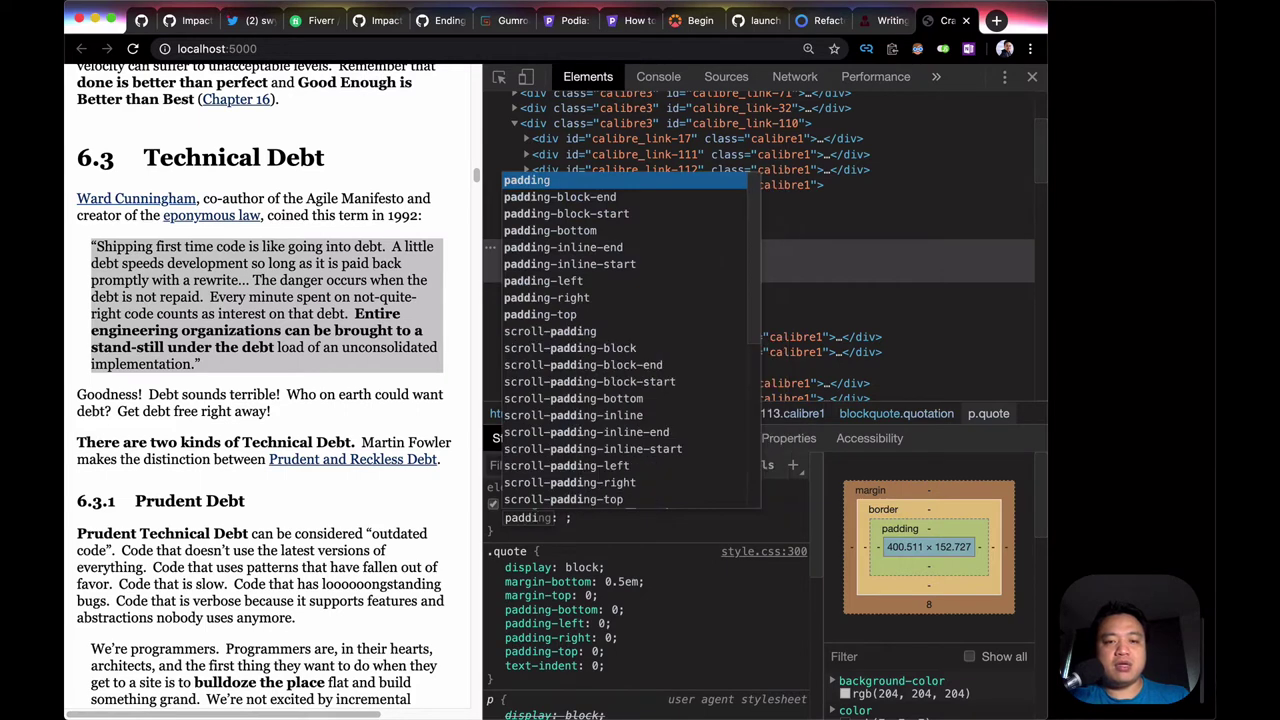
key("Tab")
type("1em")
key("Return")
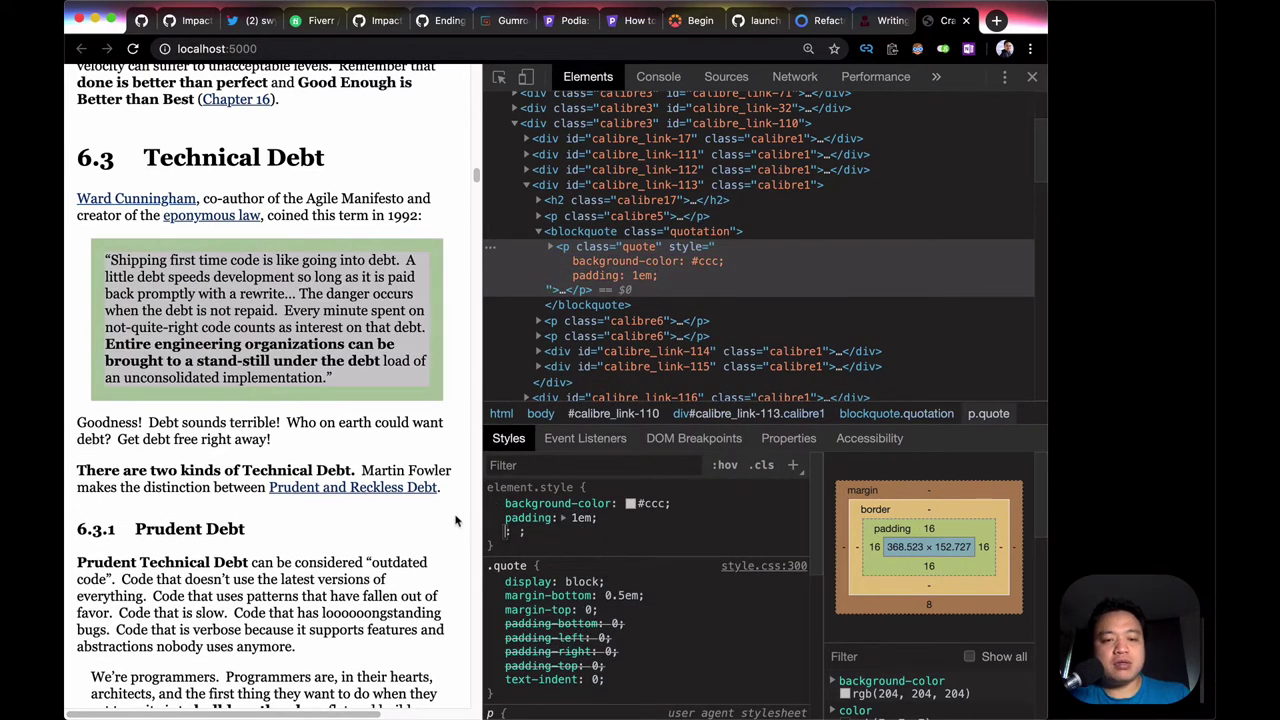
left_click(493, 504)
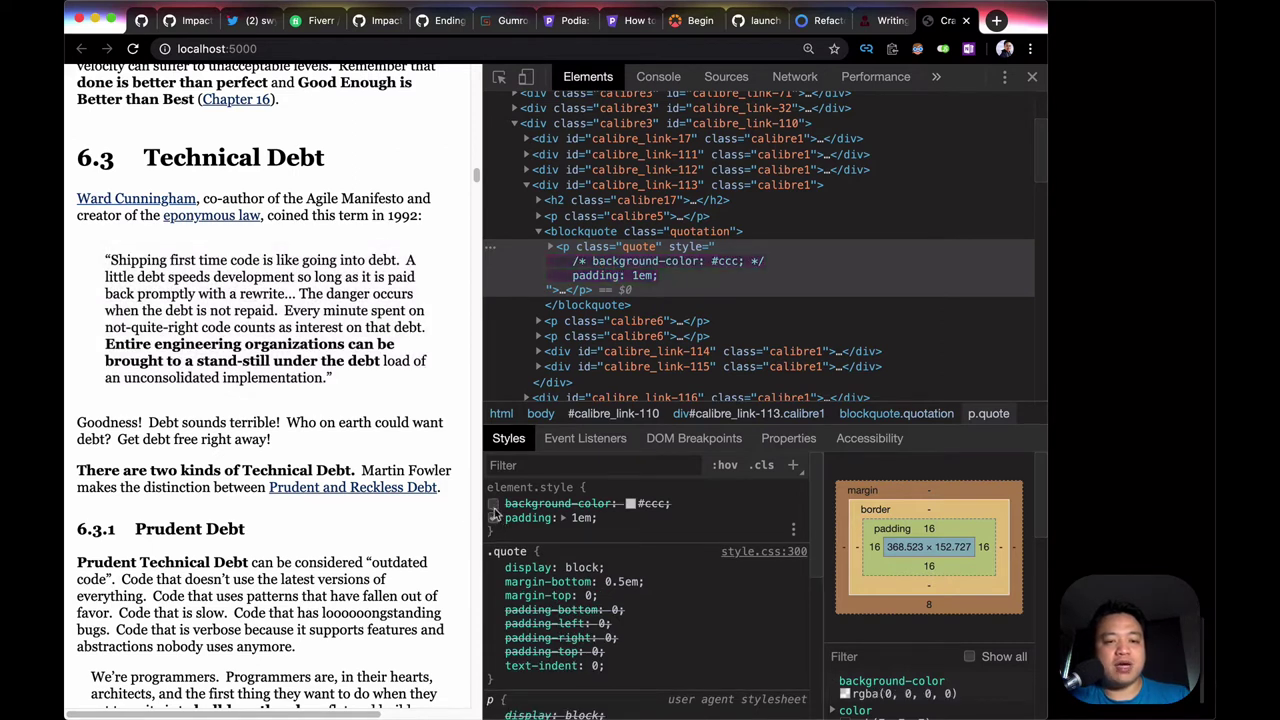
left_click(493, 504)
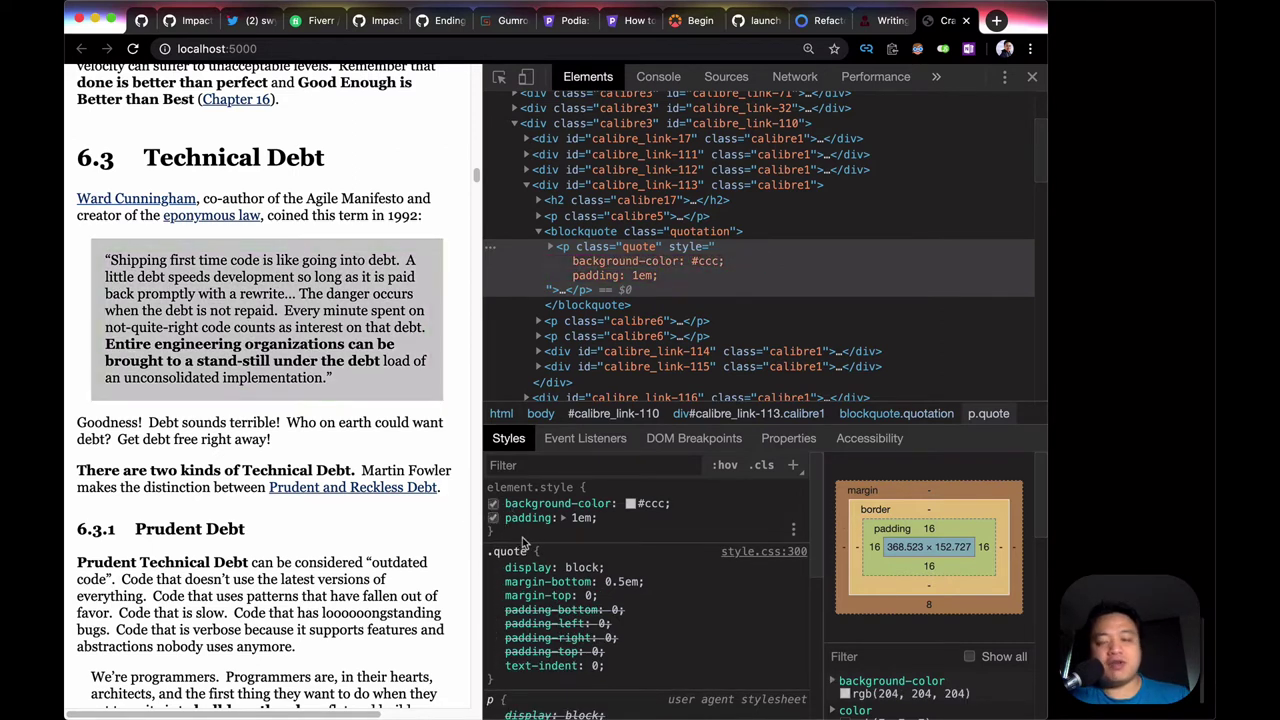
Step: Add a border of 1px solid black to the Technical Debt quote's element style
left_click(527, 536)
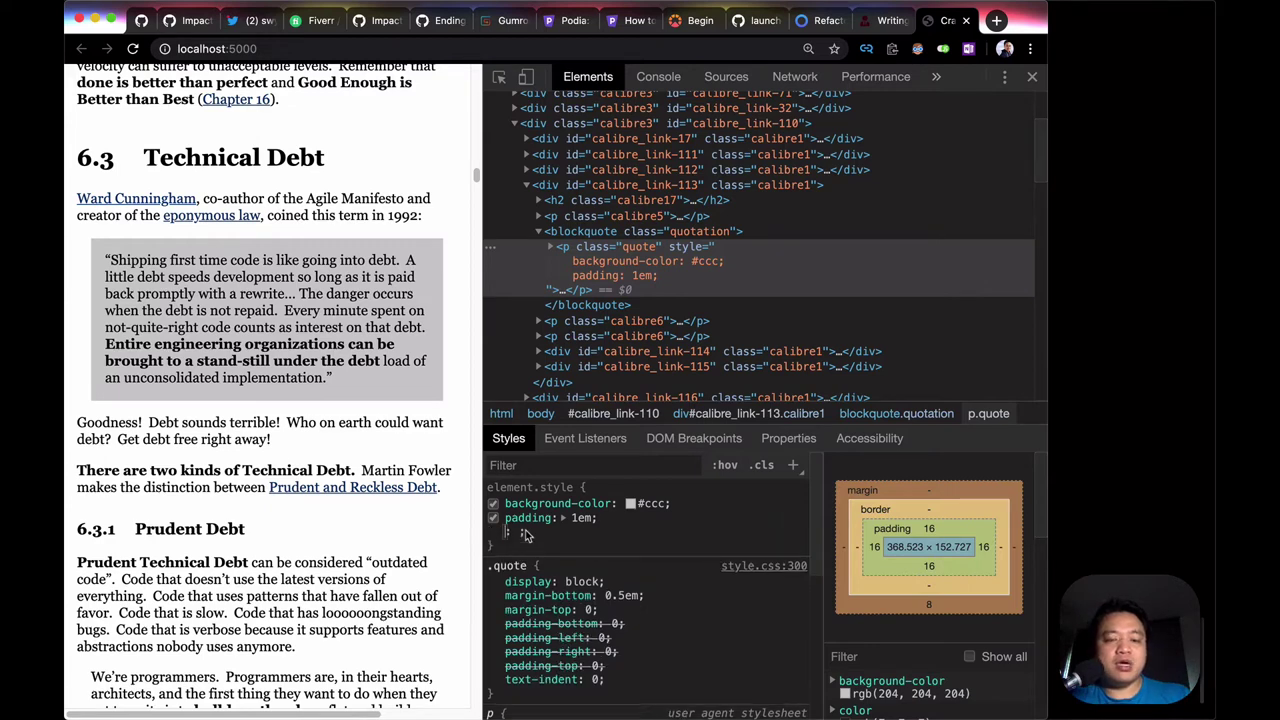
type("border")
key("Tab")
type("1")
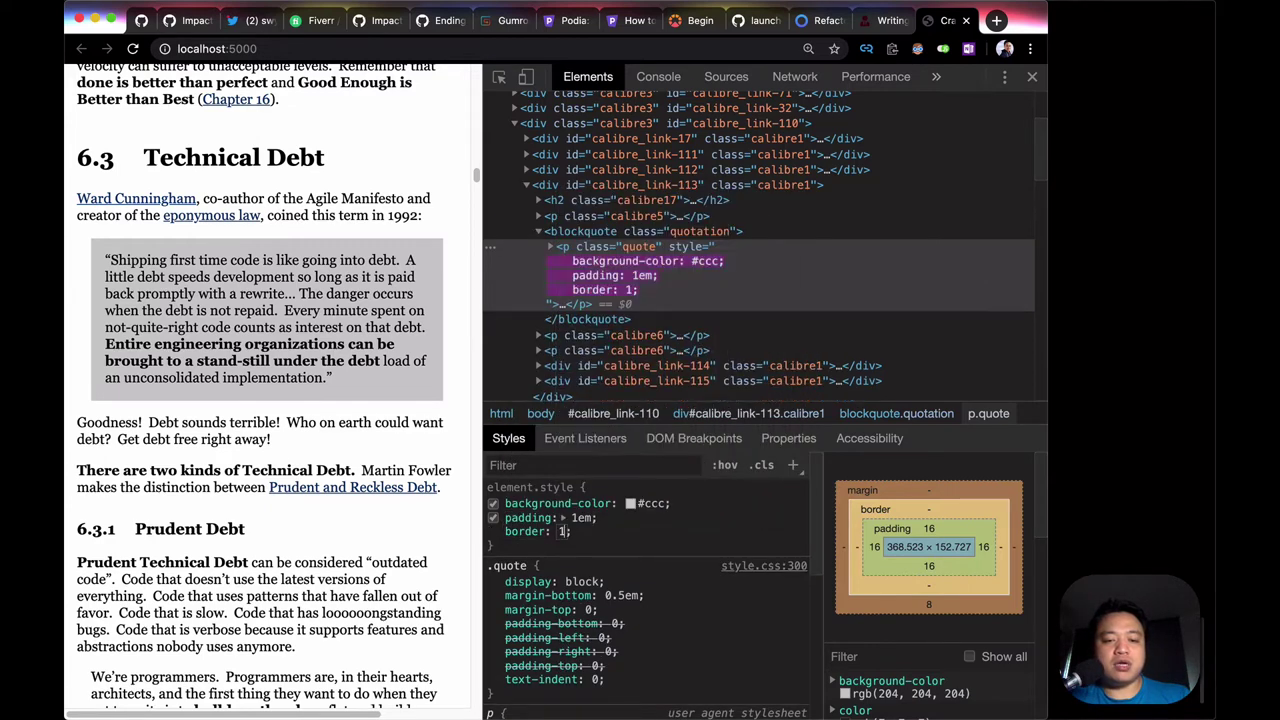
type("px solid black")
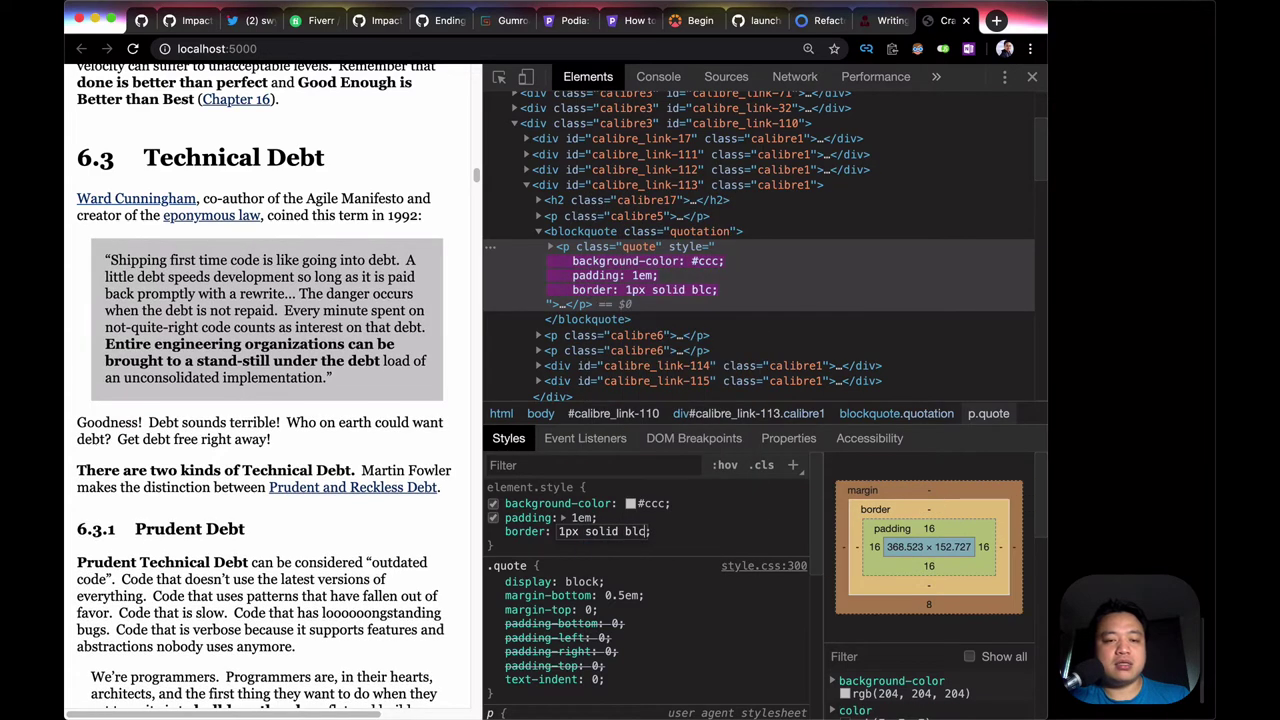
key("Return")
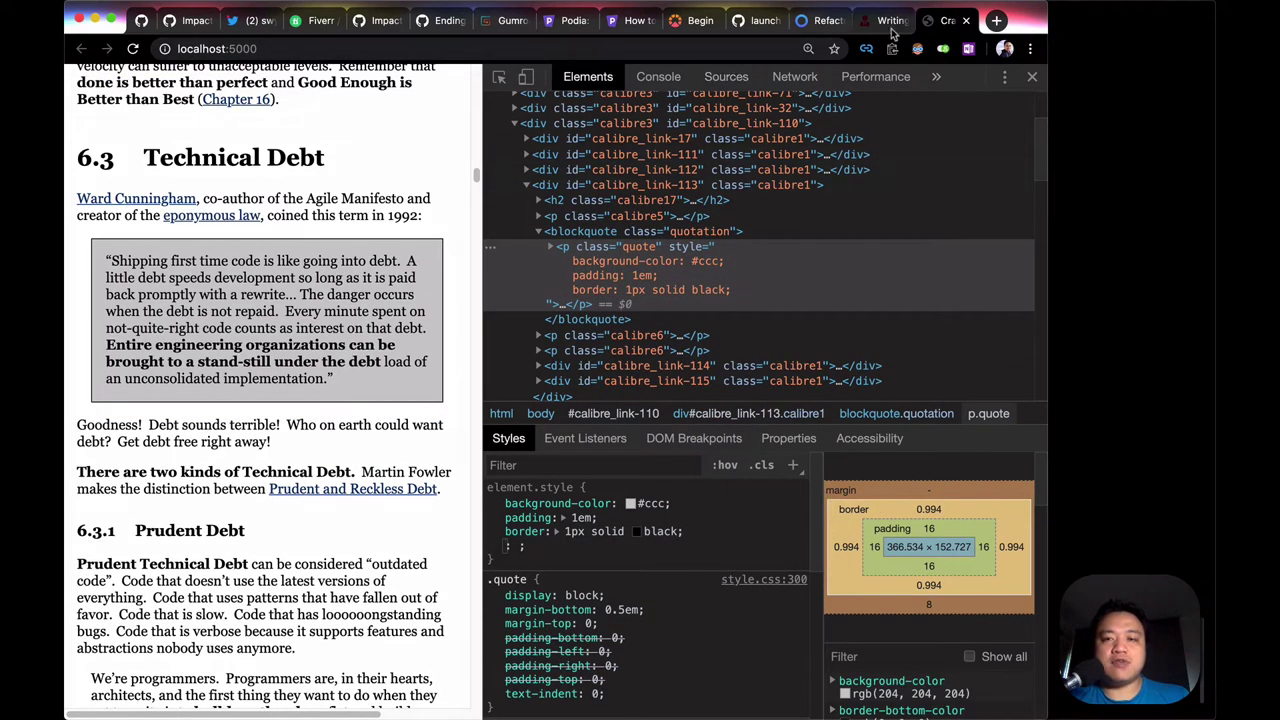
Step: Look up "starter css" in a new browser tab and open the epub-css-starter-kit repository's main page on GitHub
left_click(996, 20)
type("start")
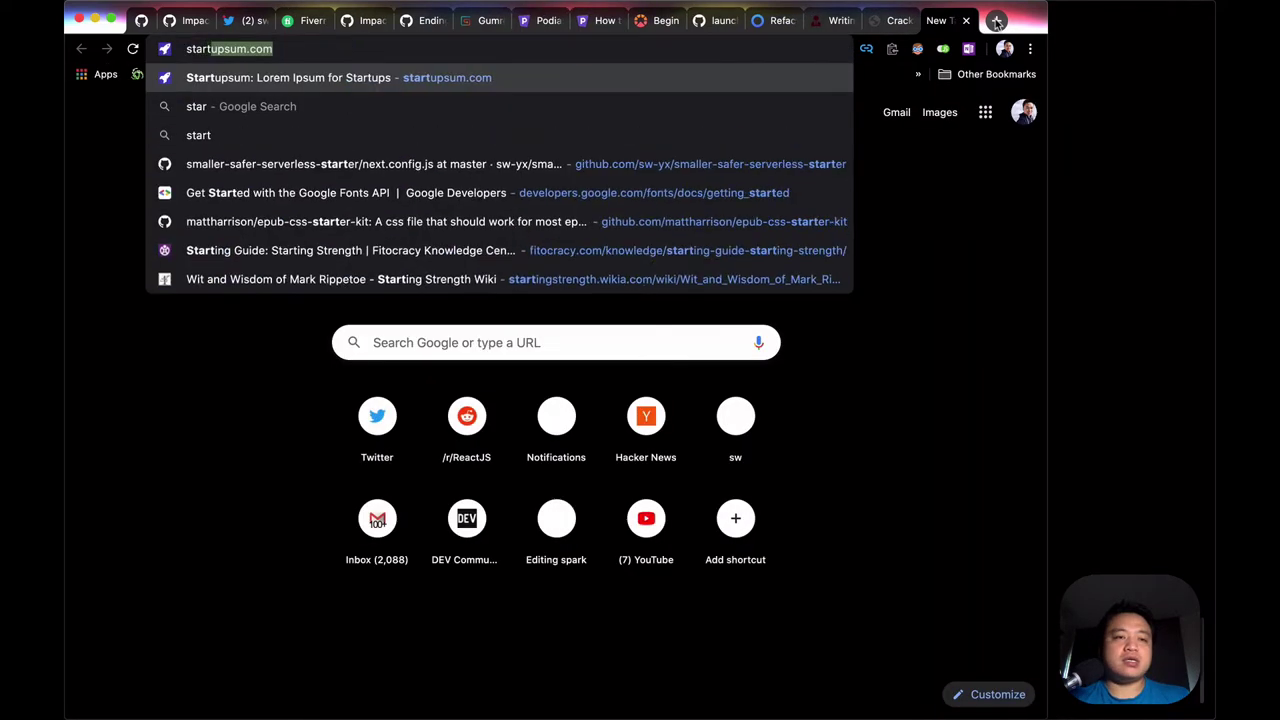
type("er css")
key("Up")
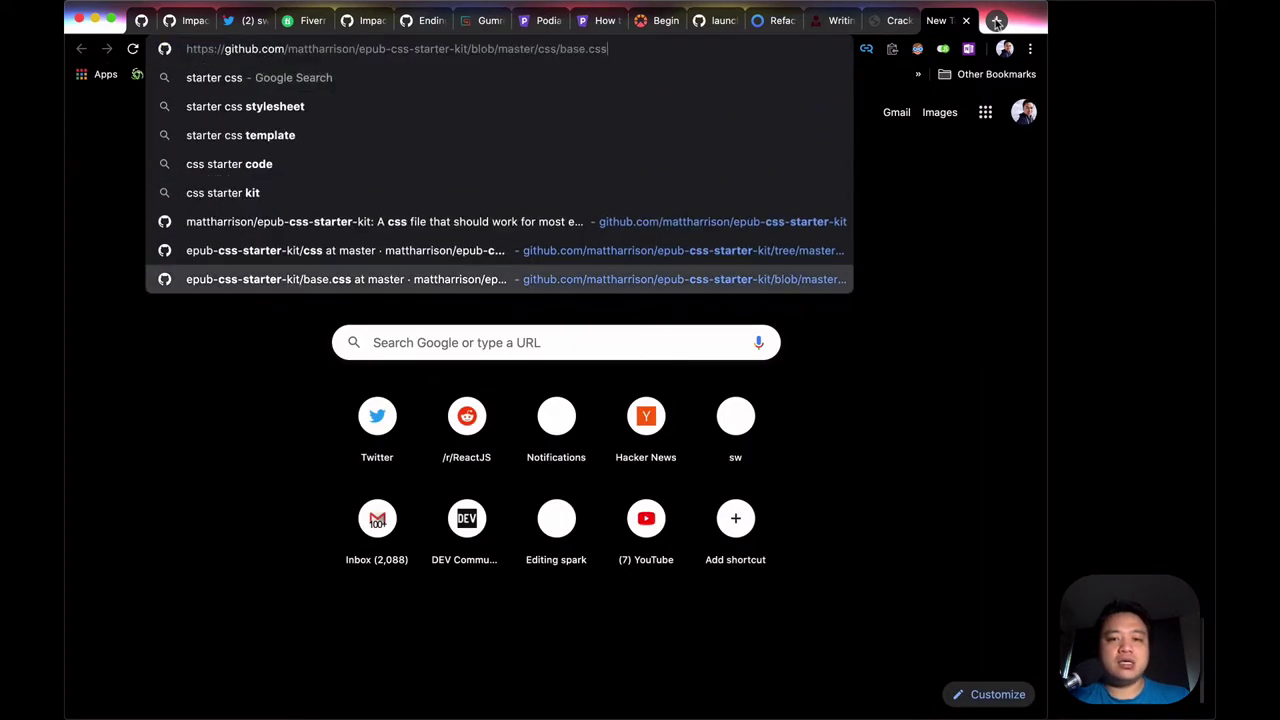
key("Up")
key("BackSpace")
key("BackSpace")
key("BackSpace")
key("BackSpace")
key("BackSpace")
key("BackSpace")
key("BackSpace")
key("BackSpace")
key("BackSpace")
key("BackSpace")
key("BackSpace")
key("BackSpace")
key("BackSpace")
key("BackSpace")
key("BackSpace")
key("Return")
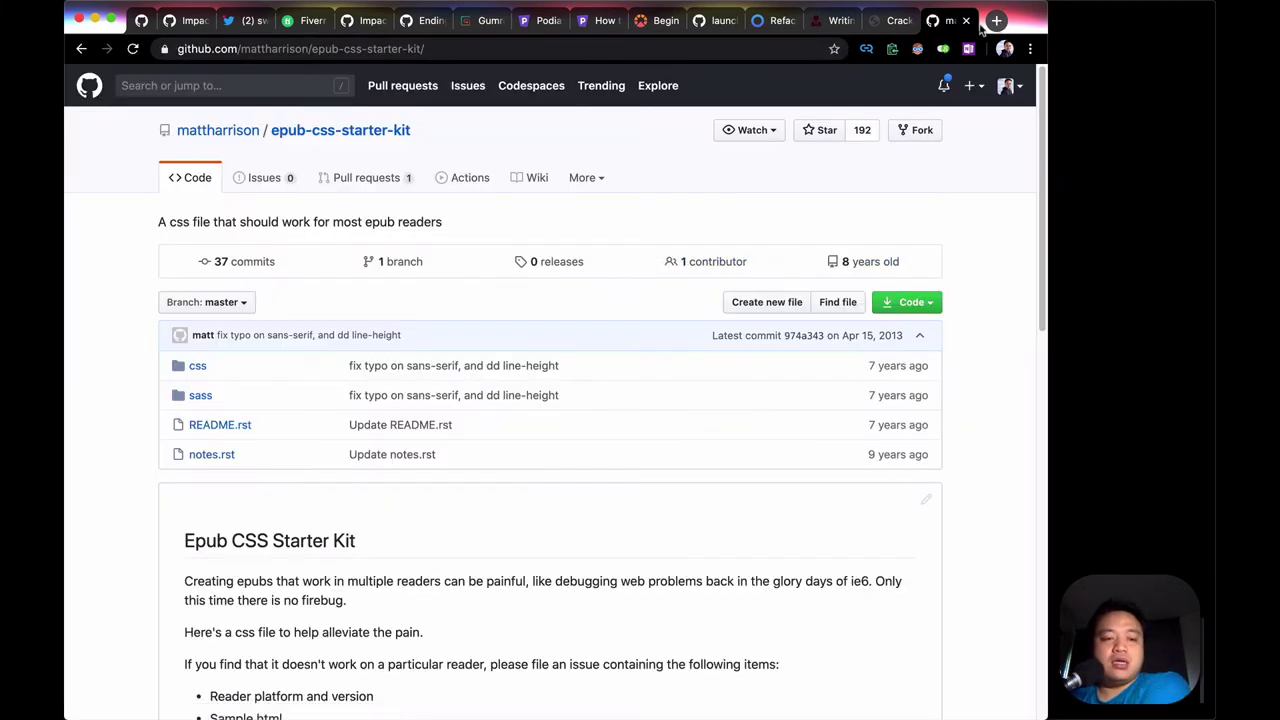
Step: Read through the Epub CSS Starter Kit README, from its introduction to the resources and license
scroll(621, 326, "down", 3)
scroll(621, 326, "down", 5)
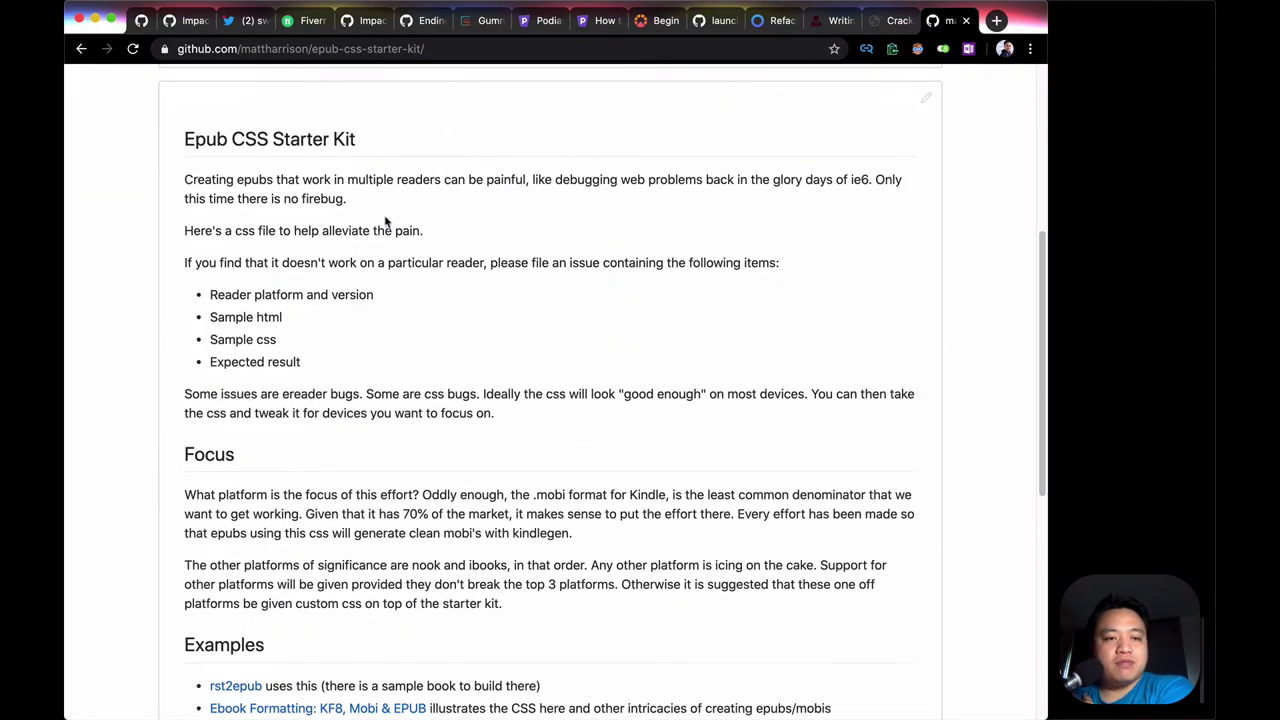
left_click_drag(370, 175, 656, 360)
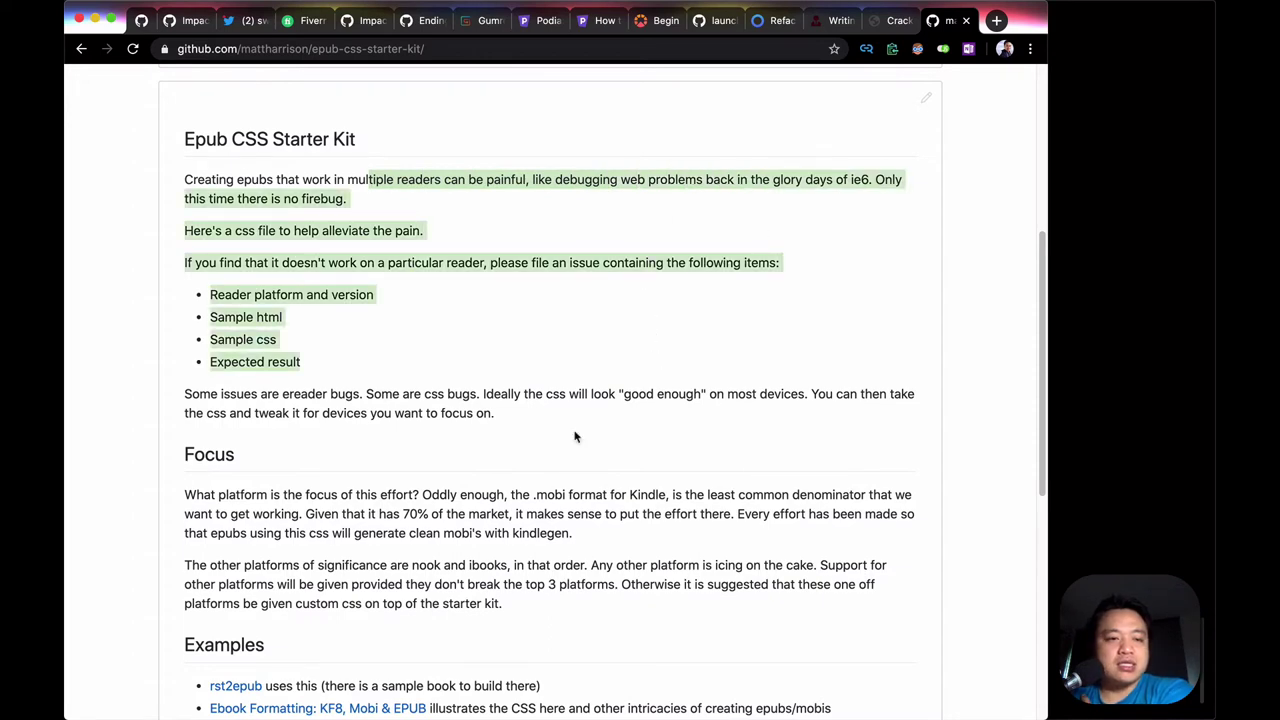
scroll(575, 436, "down", 9)
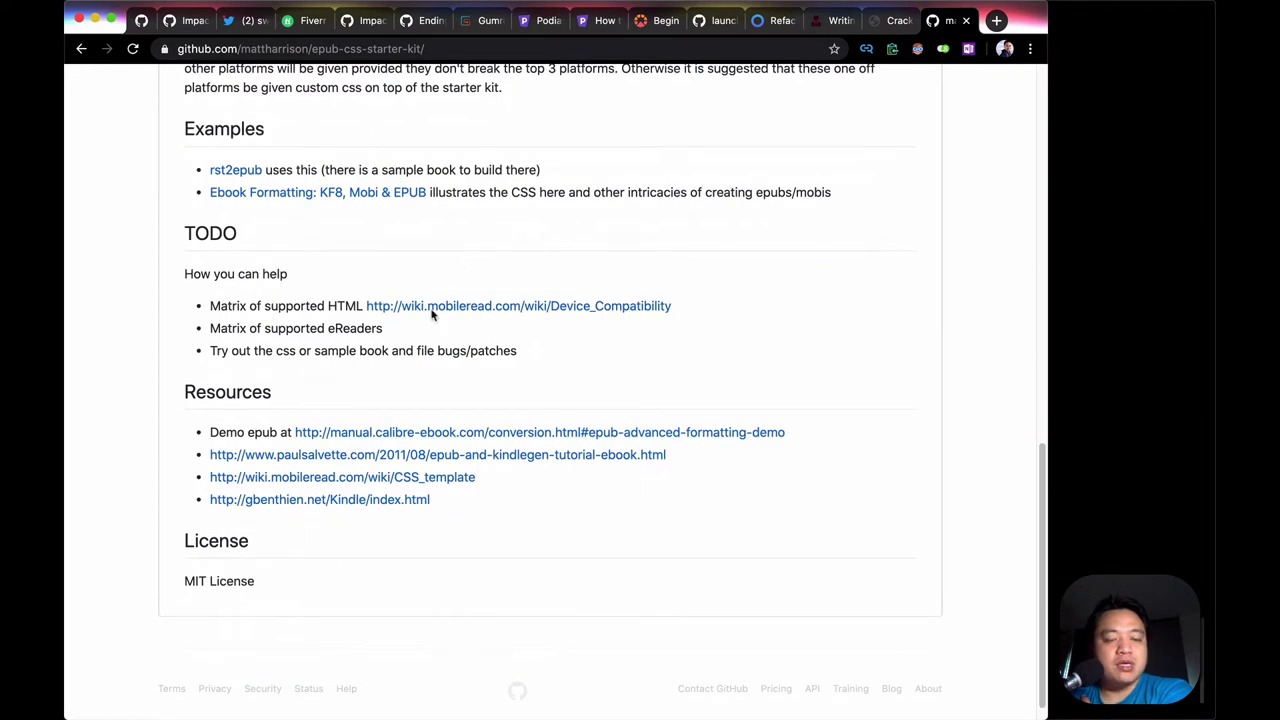
scroll(410, 330, "up", 15)
Step: Open base.css in the repository's css folder and look through its reset, heading, paragraph and drop-cap rules
left_click(197, 367)
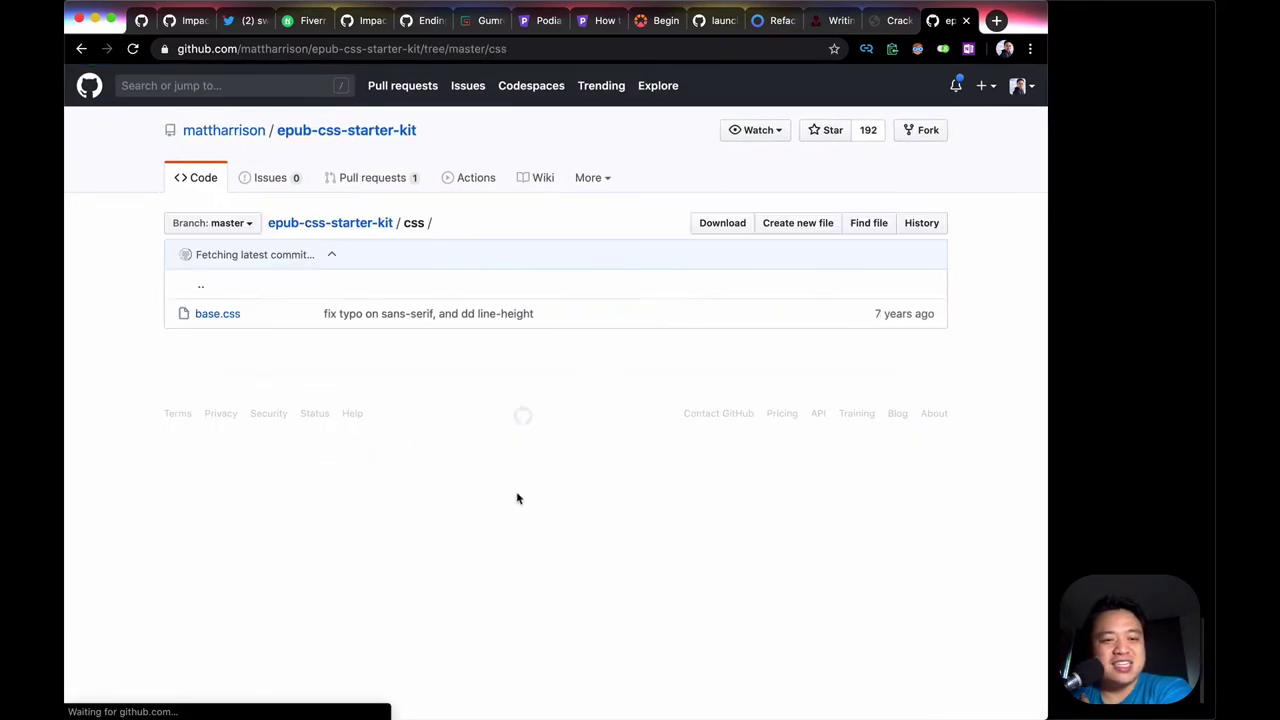
left_click(226, 316)
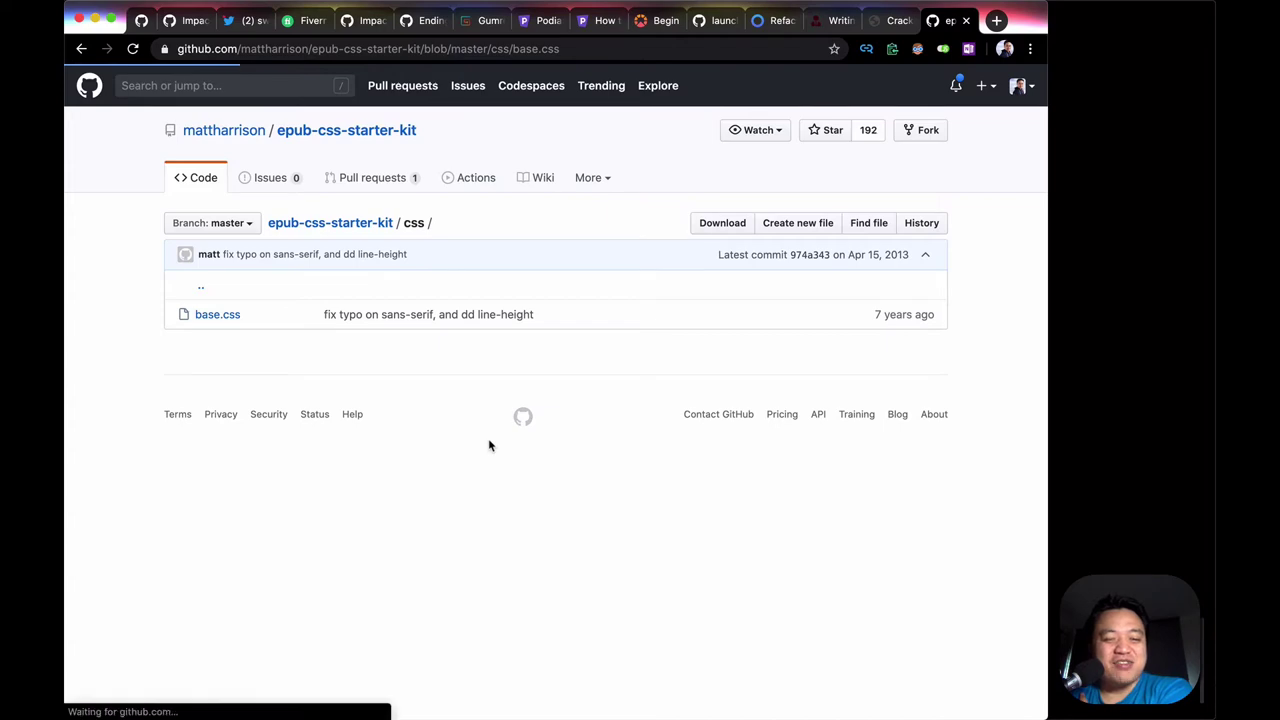
scroll(489, 445, "down", 3)
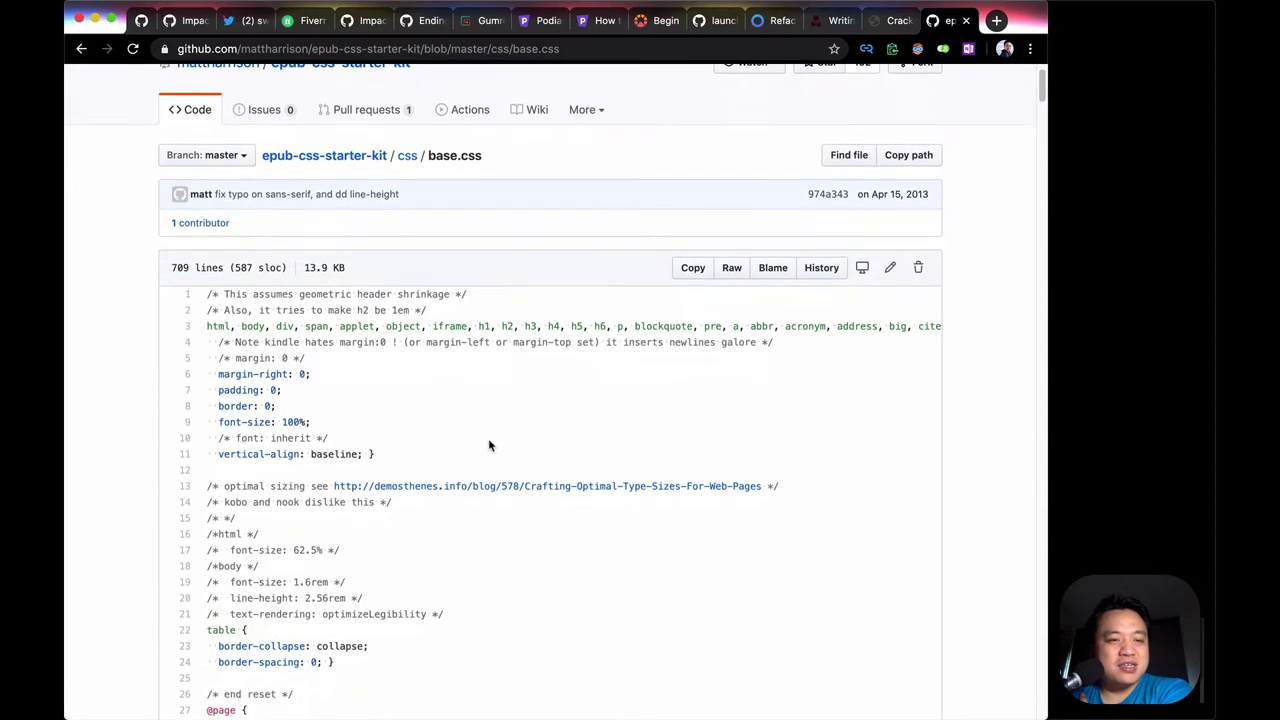
scroll(489, 445, "down", 1)
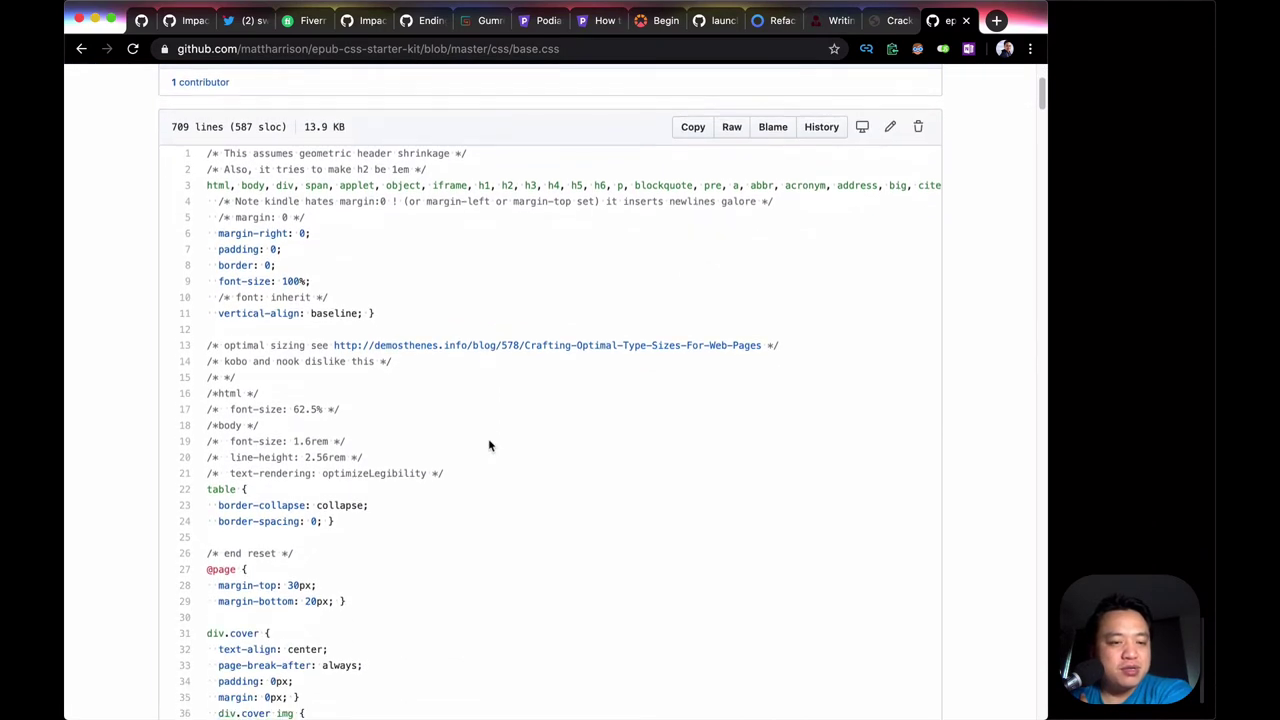
scroll(489, 445, "down", 10)
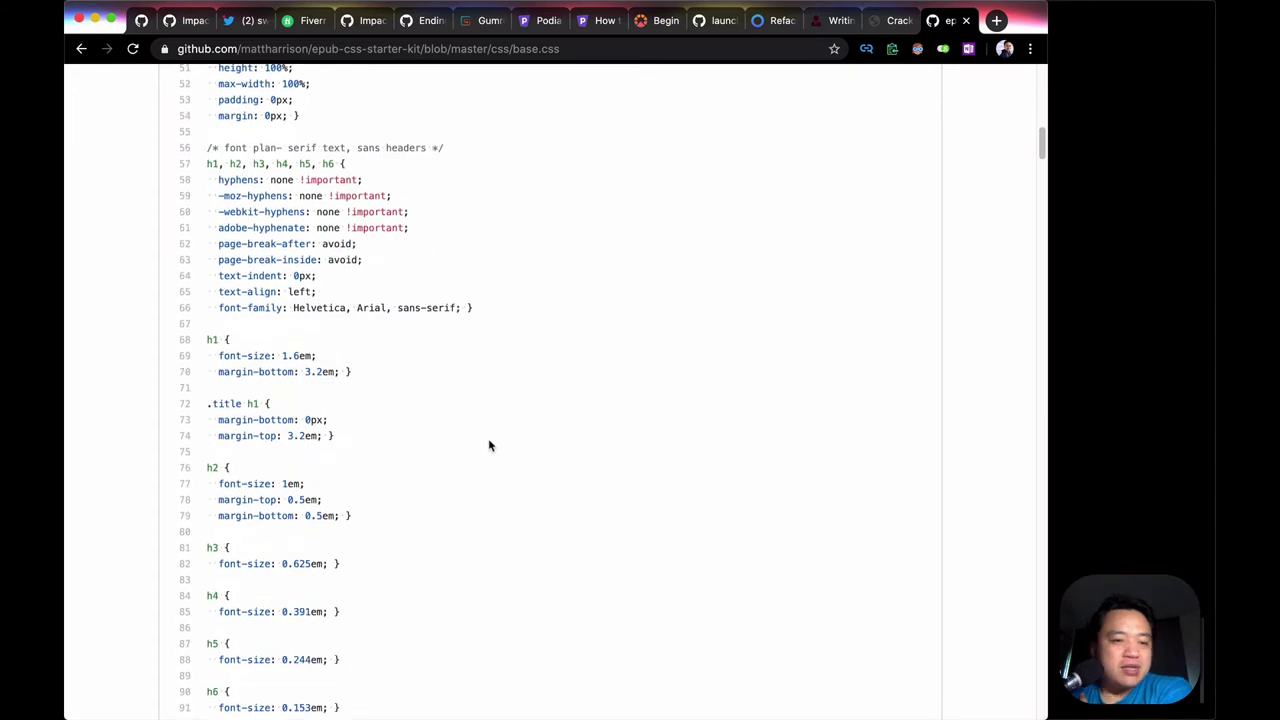
scroll(489, 445, "down", 8)
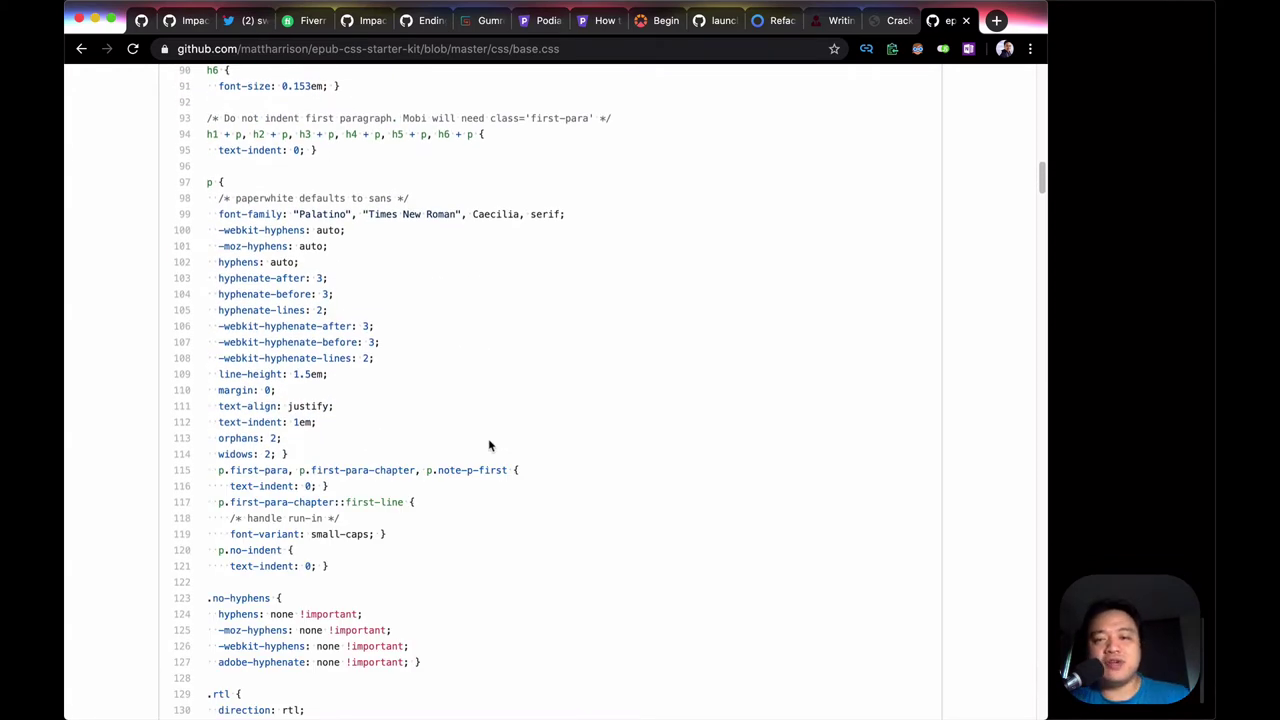
scroll(488, 445, "down", 5)
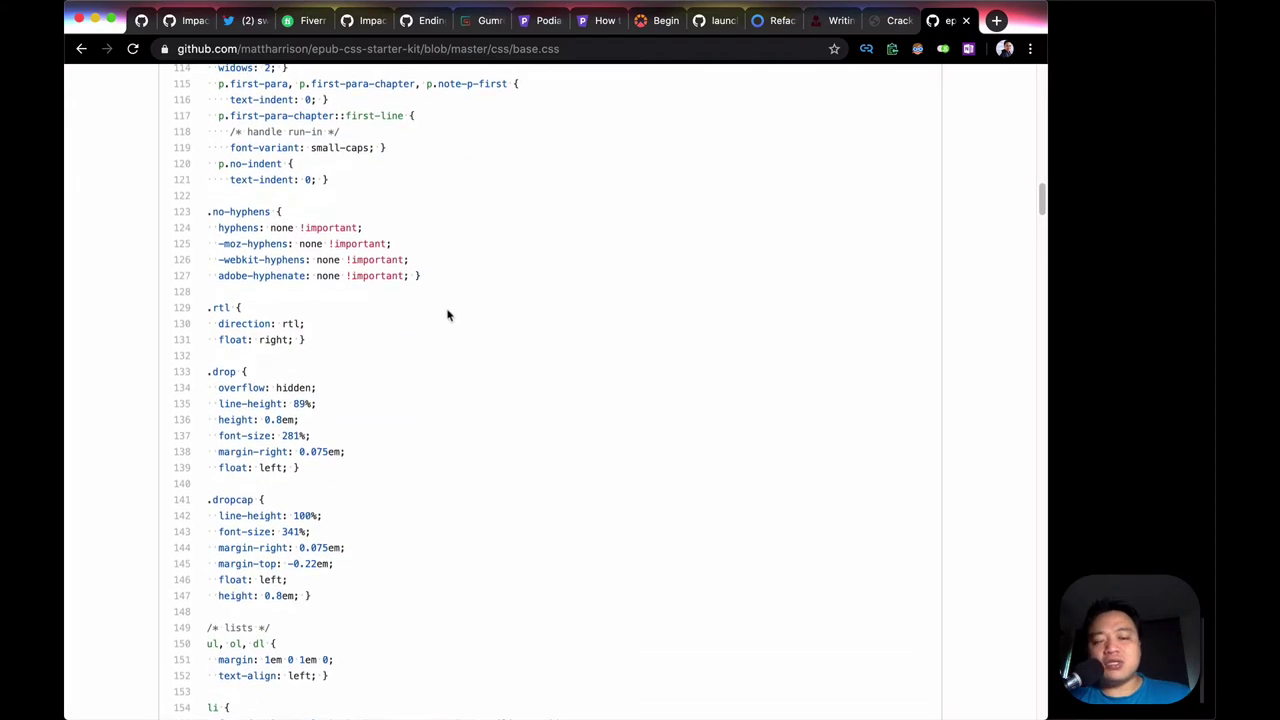
Step: Switch to Visual Studio Code, narrow the Explorer sidebar and hide the terminal to show custom_epub.css at full height
key("super+space")
type("vsc")
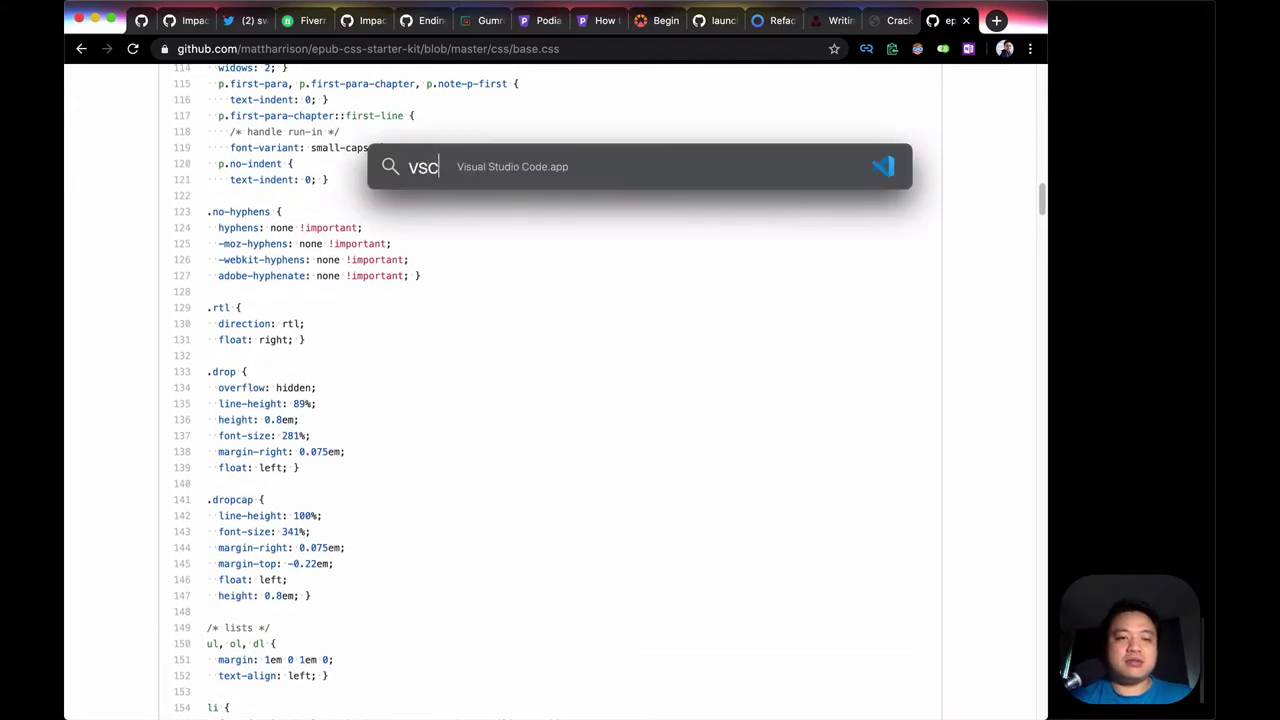
key("Return")
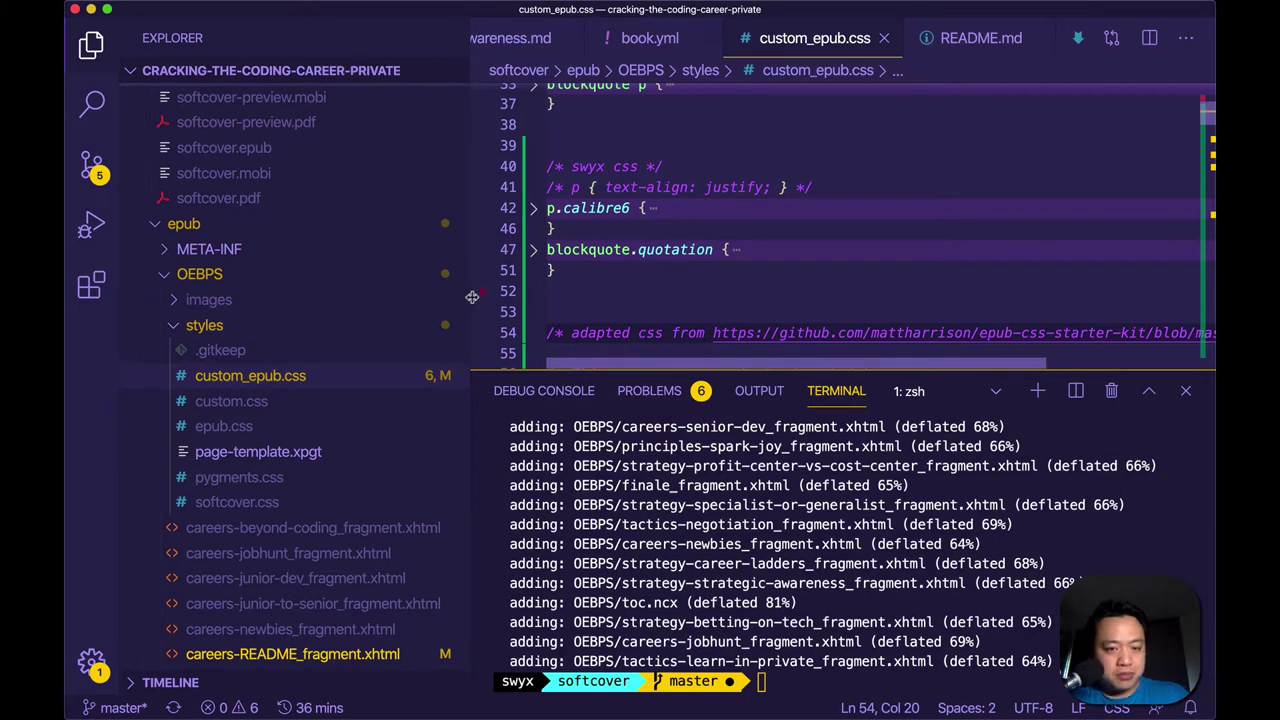
left_click_drag(470, 300, 428, 299)
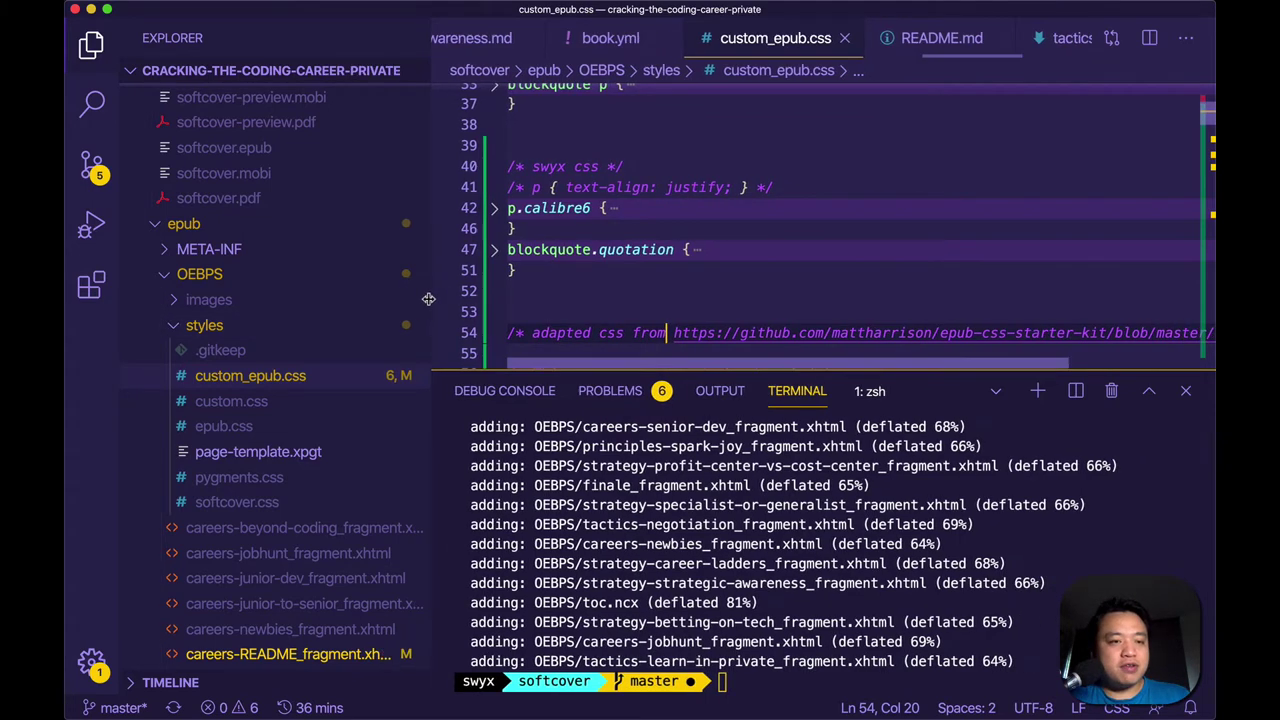
left_click(255, 223)
left_click(268, 223)
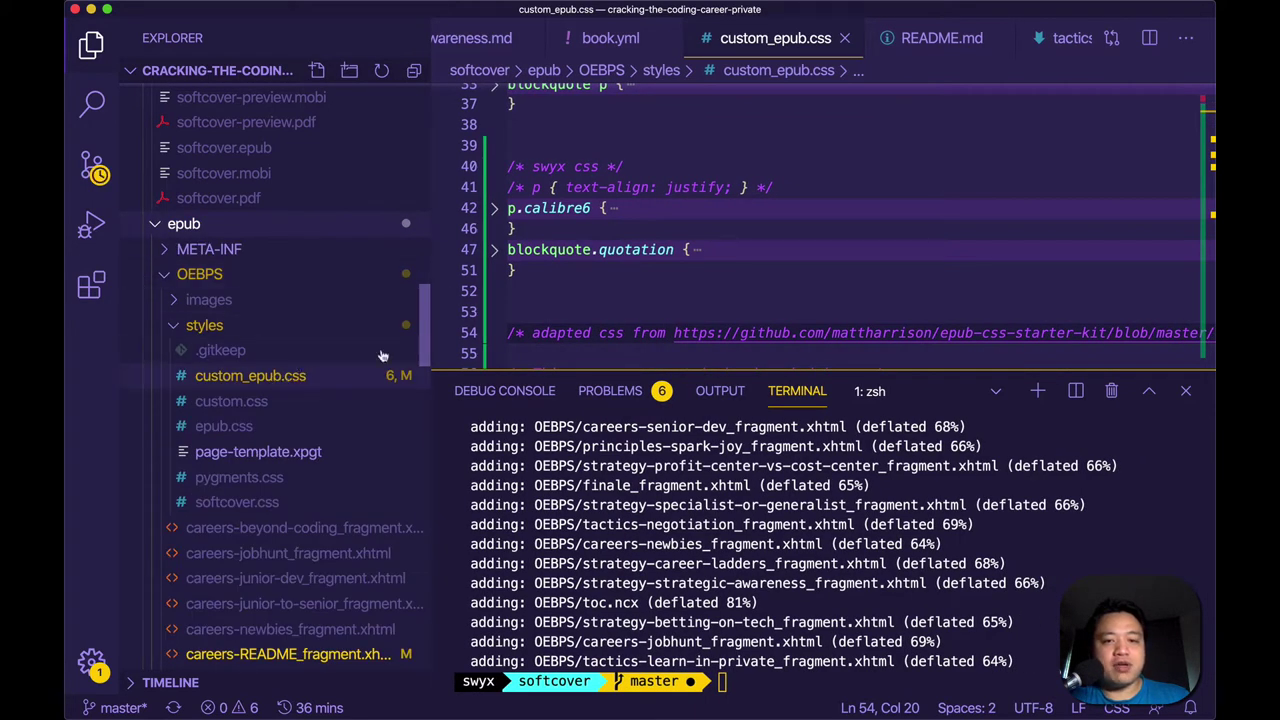
key("ctrl+grave")
key("ctrl+grave")
scroll(840, 380, "up", 10)
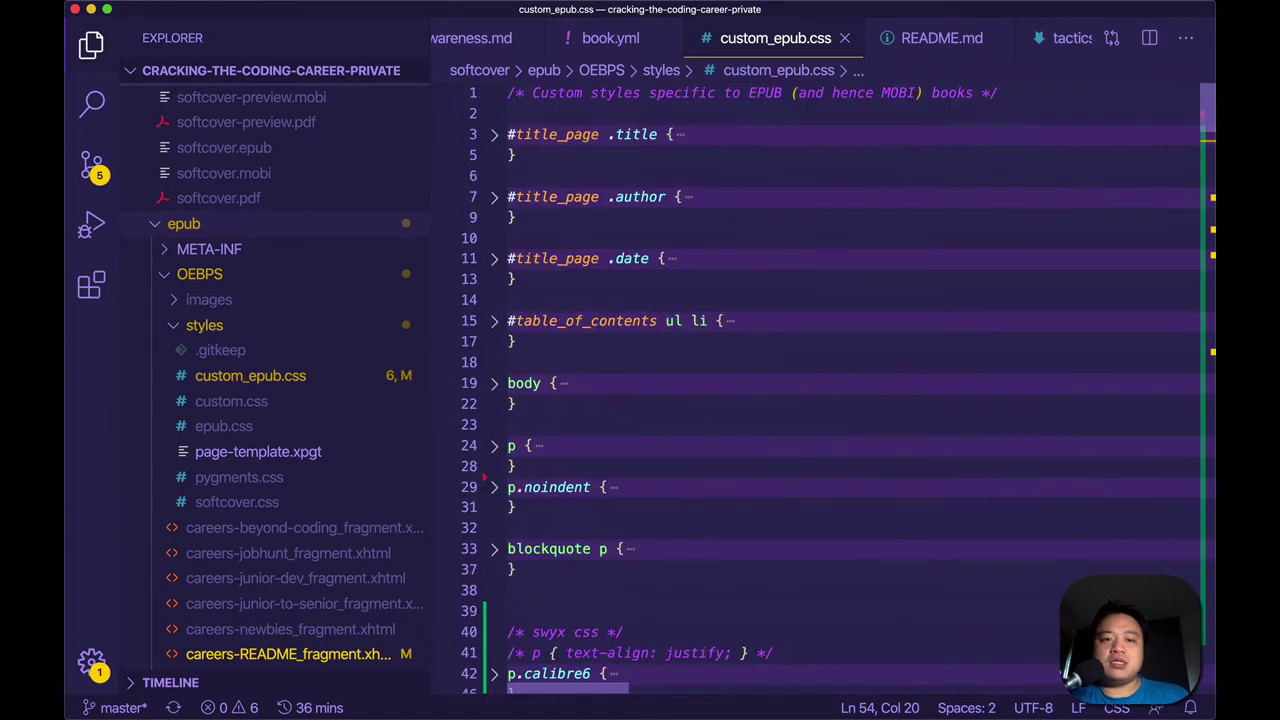
Step: Unfold the p, p.noindent, blockquote p and body rules in custom_epub.css and review their declarations
left_click_drag(505, 112, 516, 569)
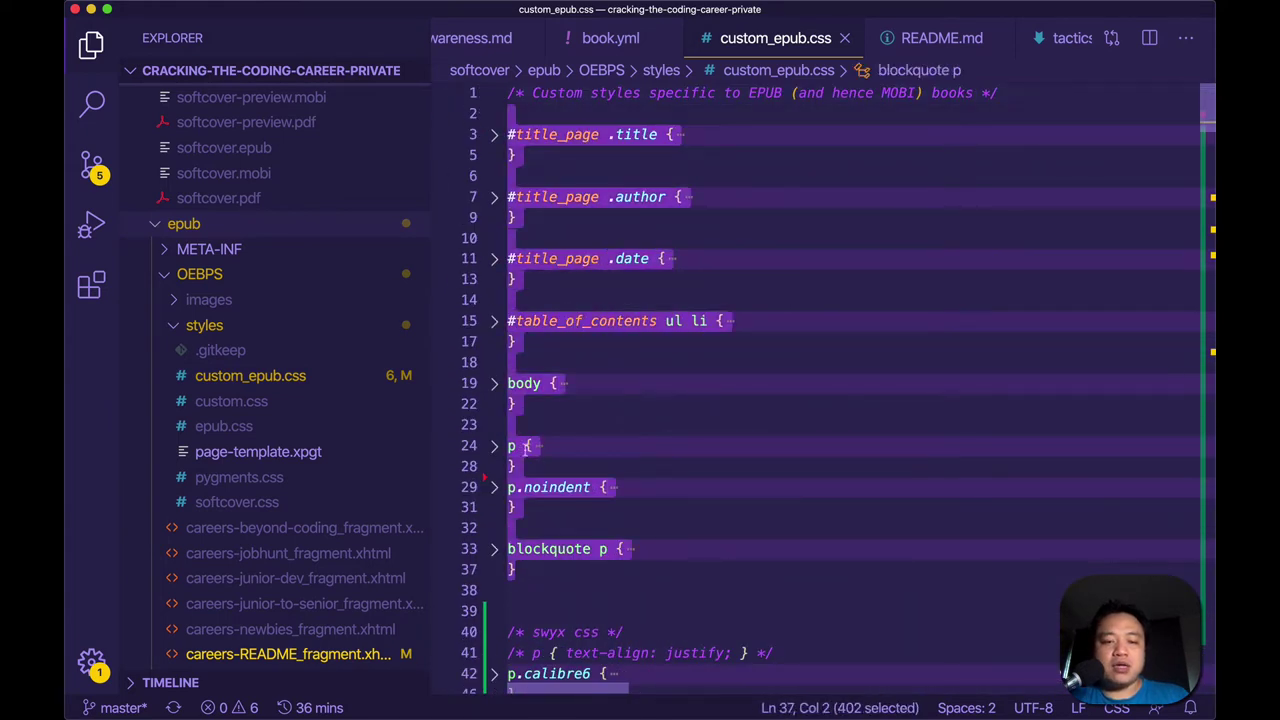
left_click(495, 446)
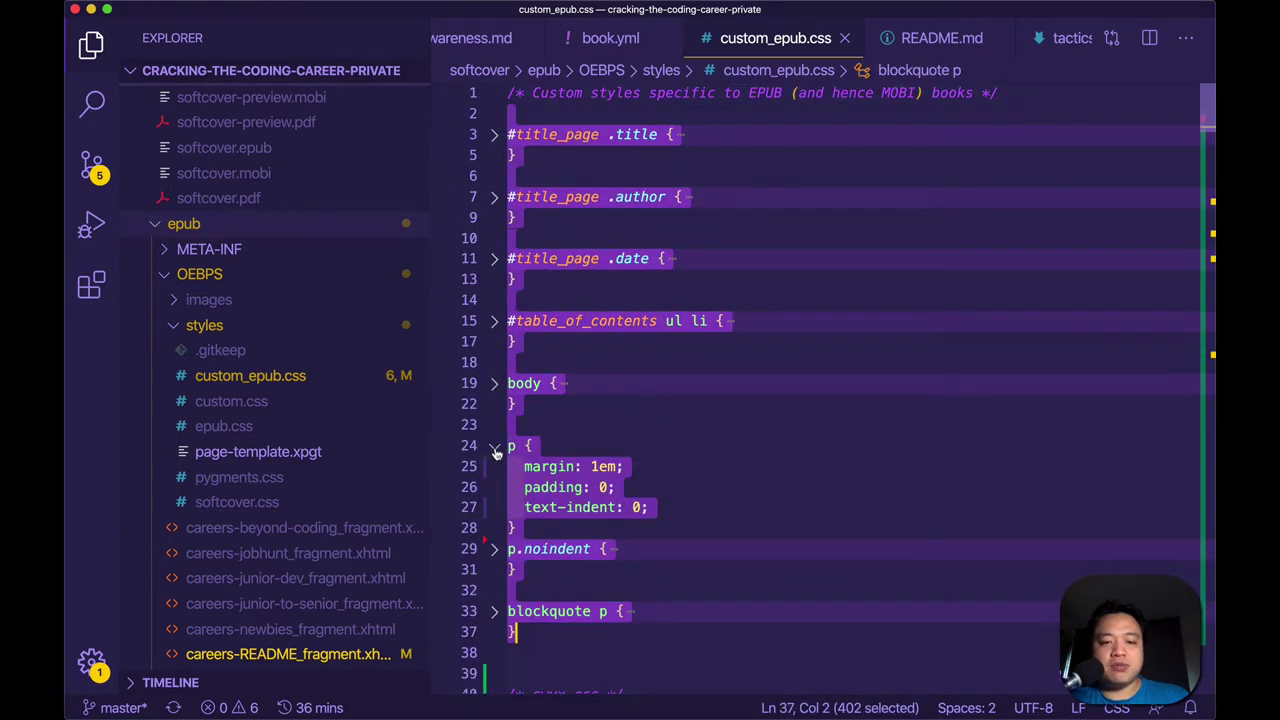
left_click(495, 550)
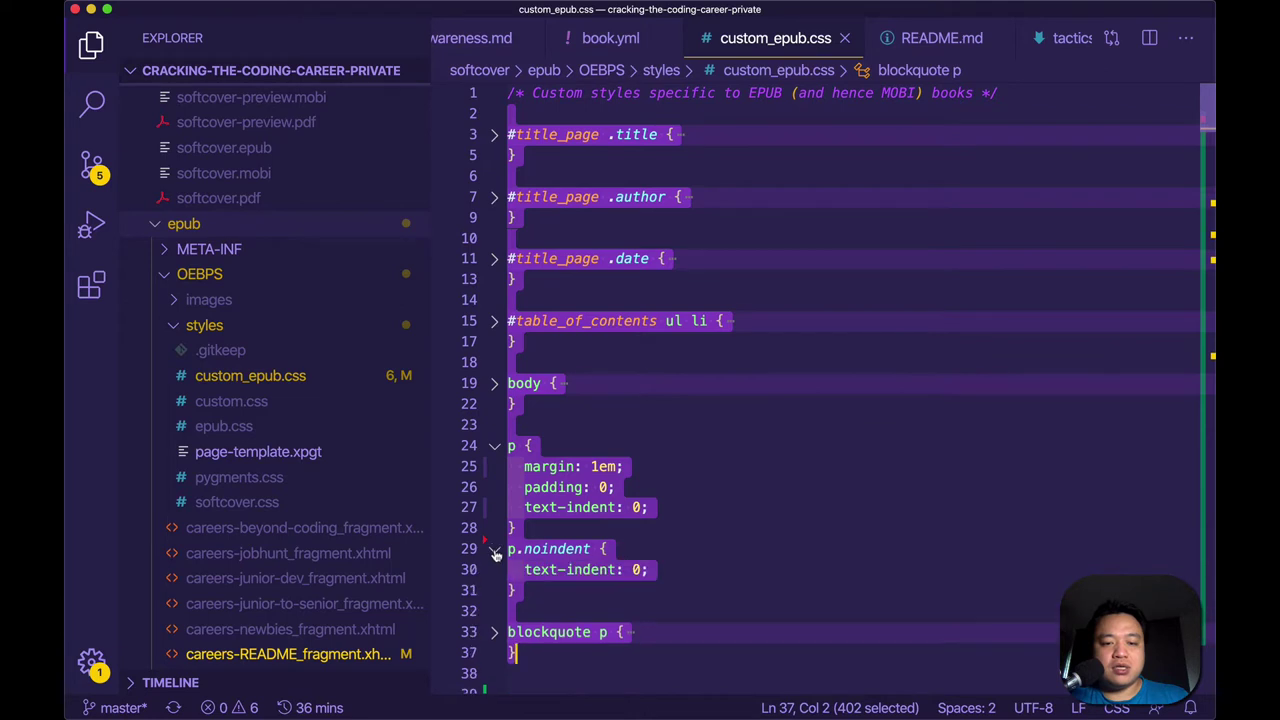
left_click(495, 634)
left_click(494, 383)
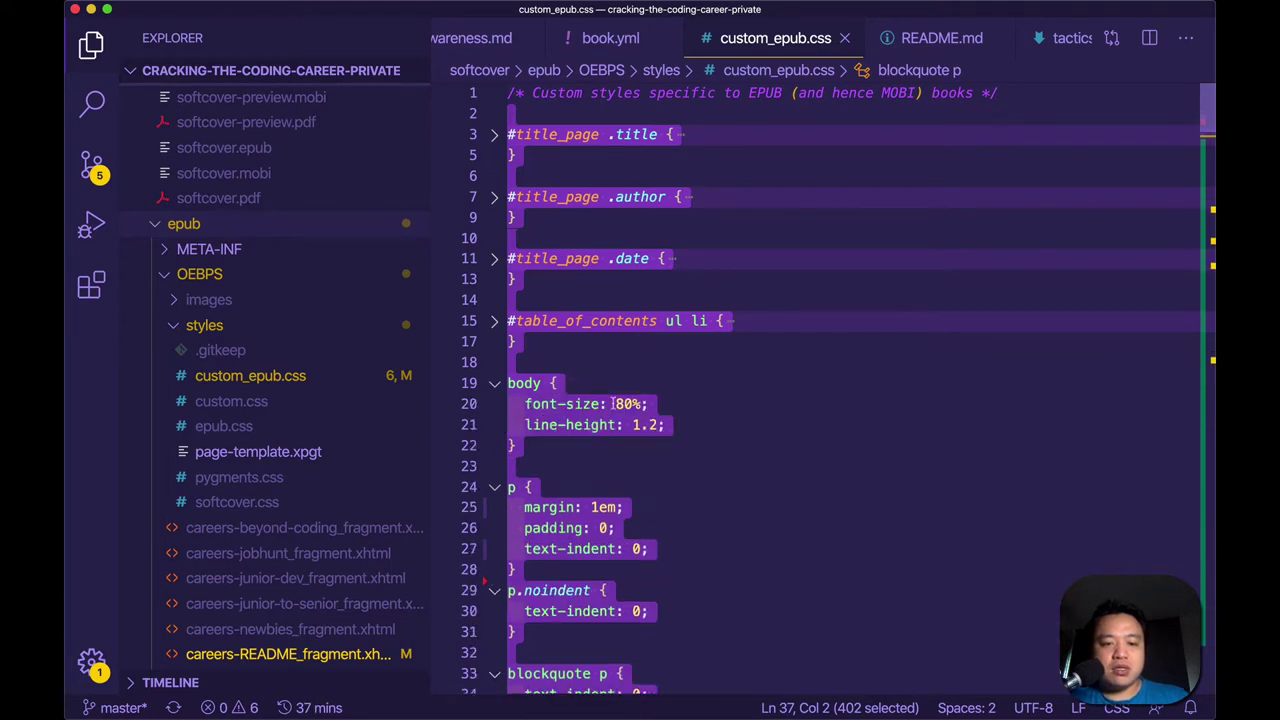
scroll(613, 402, "down", 5)
scroll(613, 402, "down", 4)
scroll(613, 402, "up", 2)
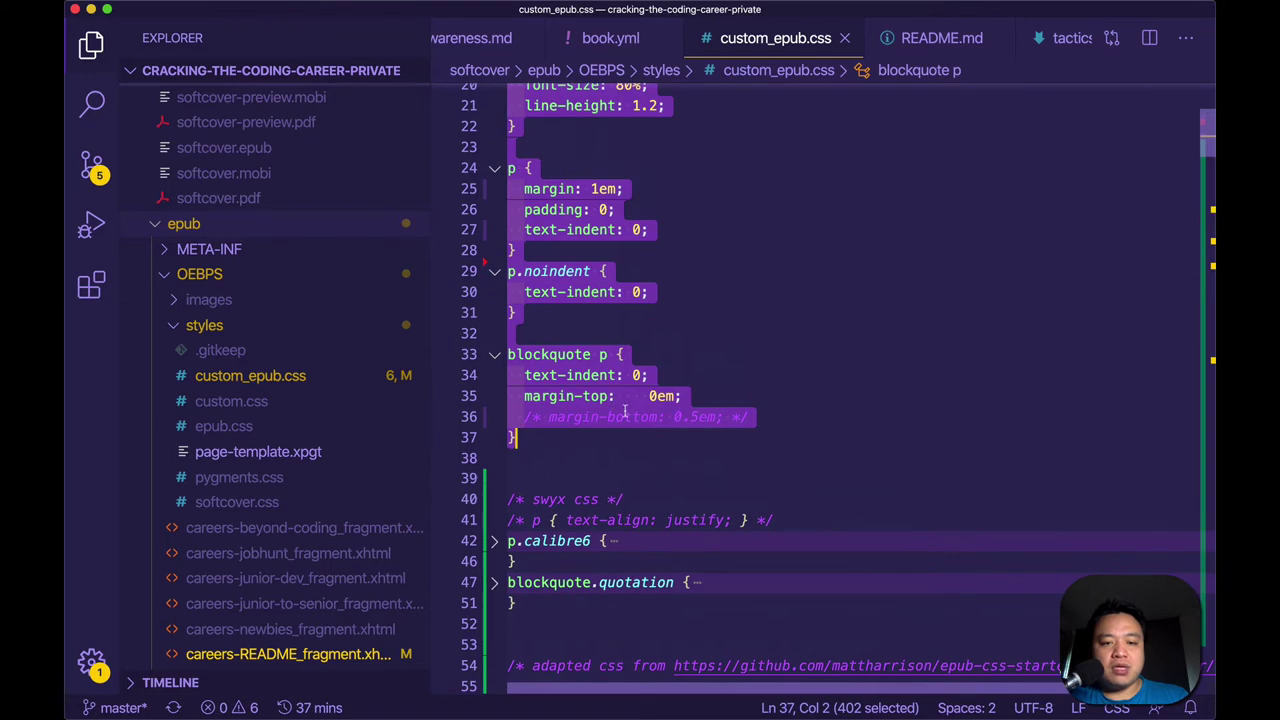
Step: Highlight the custom paragraph and blockquote rules in custom_epub.css and look through the adapted starter-kit CSS below them
left_click(600, 462)
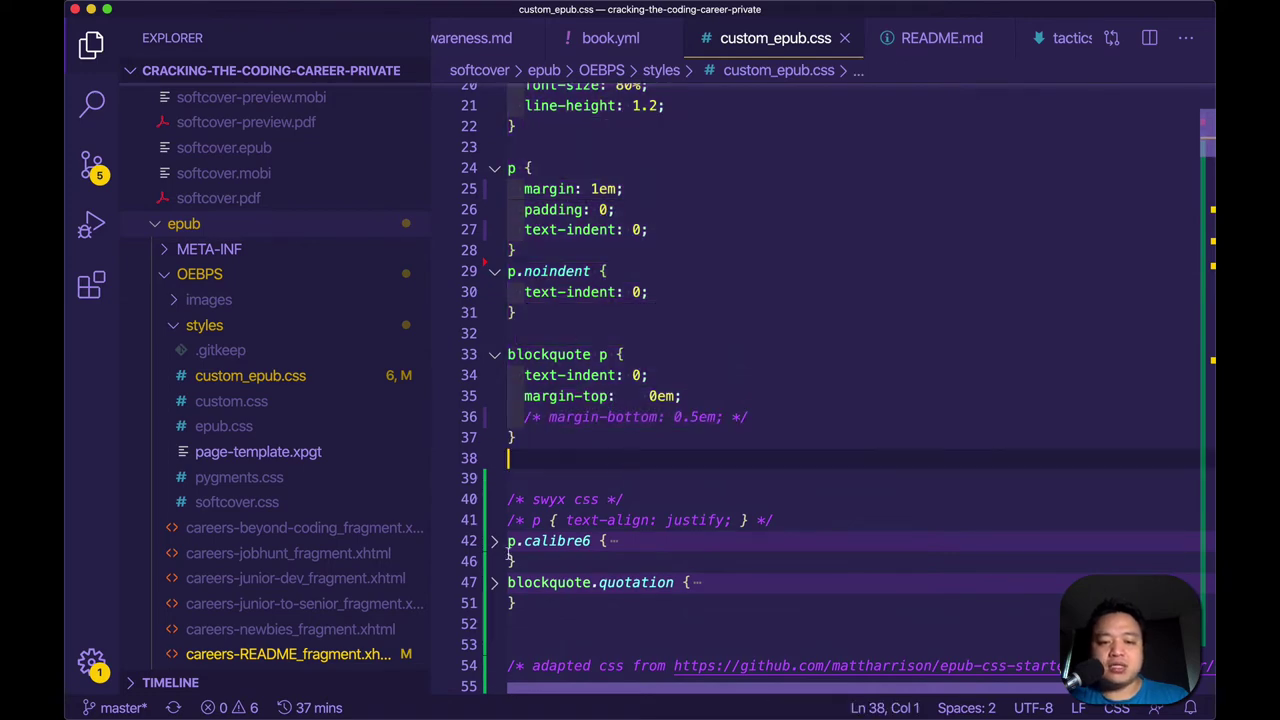
left_click_drag(508, 458, 580, 622)
scroll(572, 346, "down", 8)
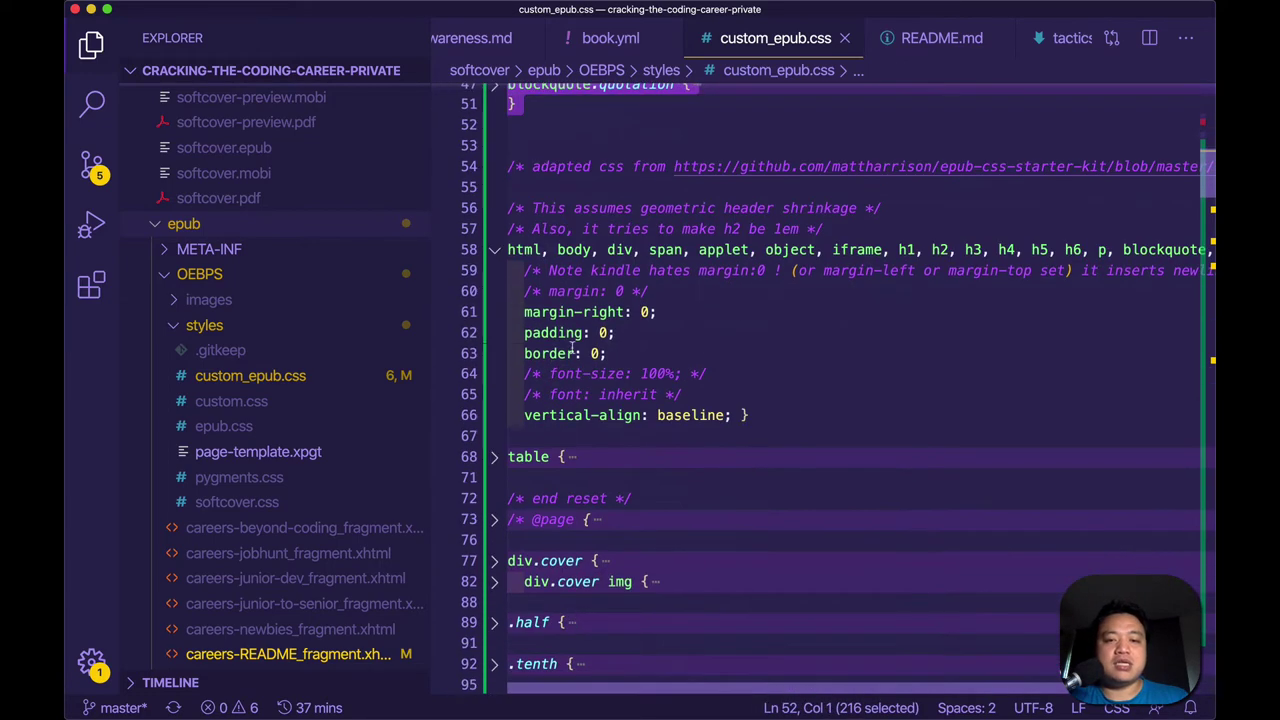
left_click(617, 643, "shift")
scroll(617, 646, "down", 20)
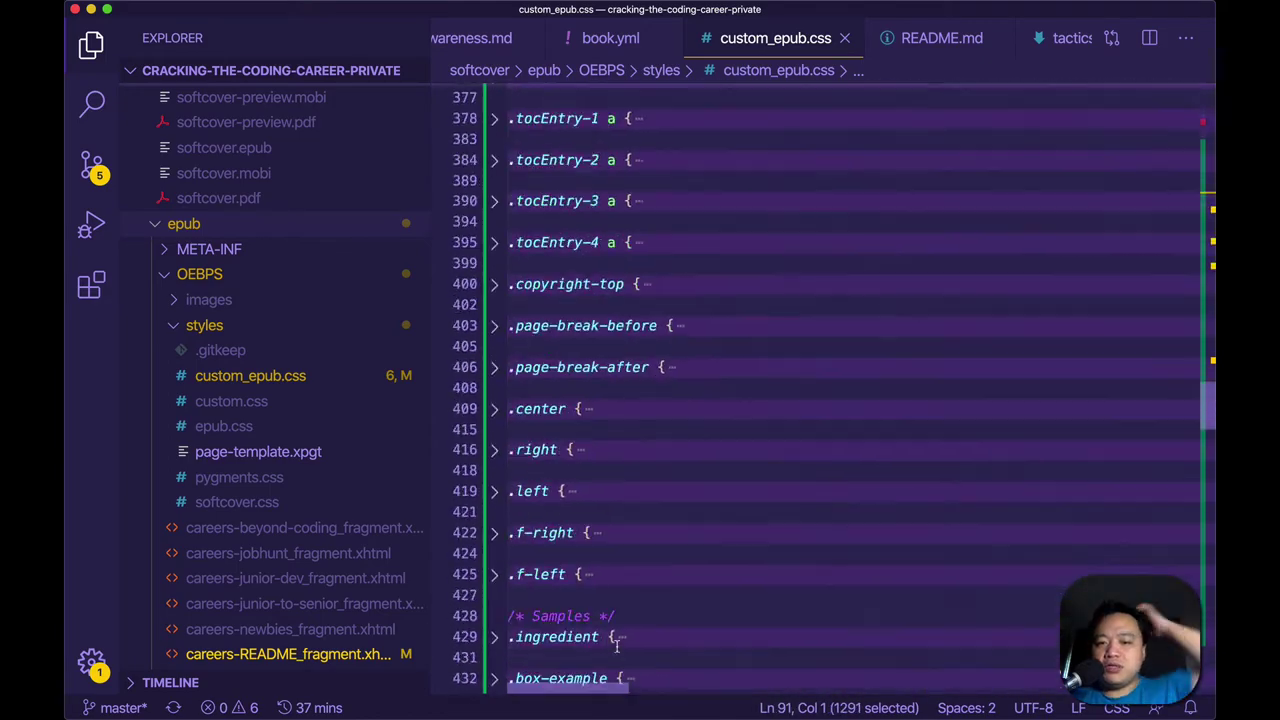
Step: Look through the remaining class, image and table rules in custom_epub.css, returning to the starter-kit source comment and clearing the selection
scroll(617, 646, "down", 20)
scroll(617, 646, "up", 20)
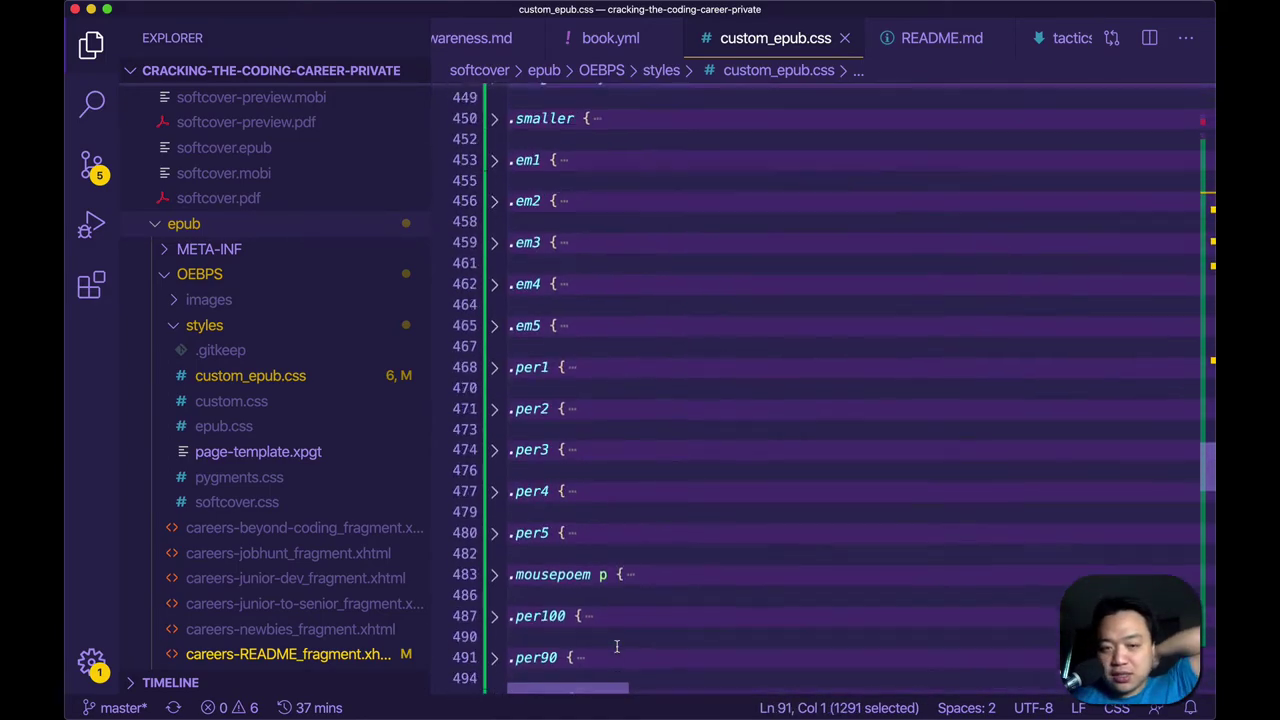
scroll(617, 646, "up", 15)
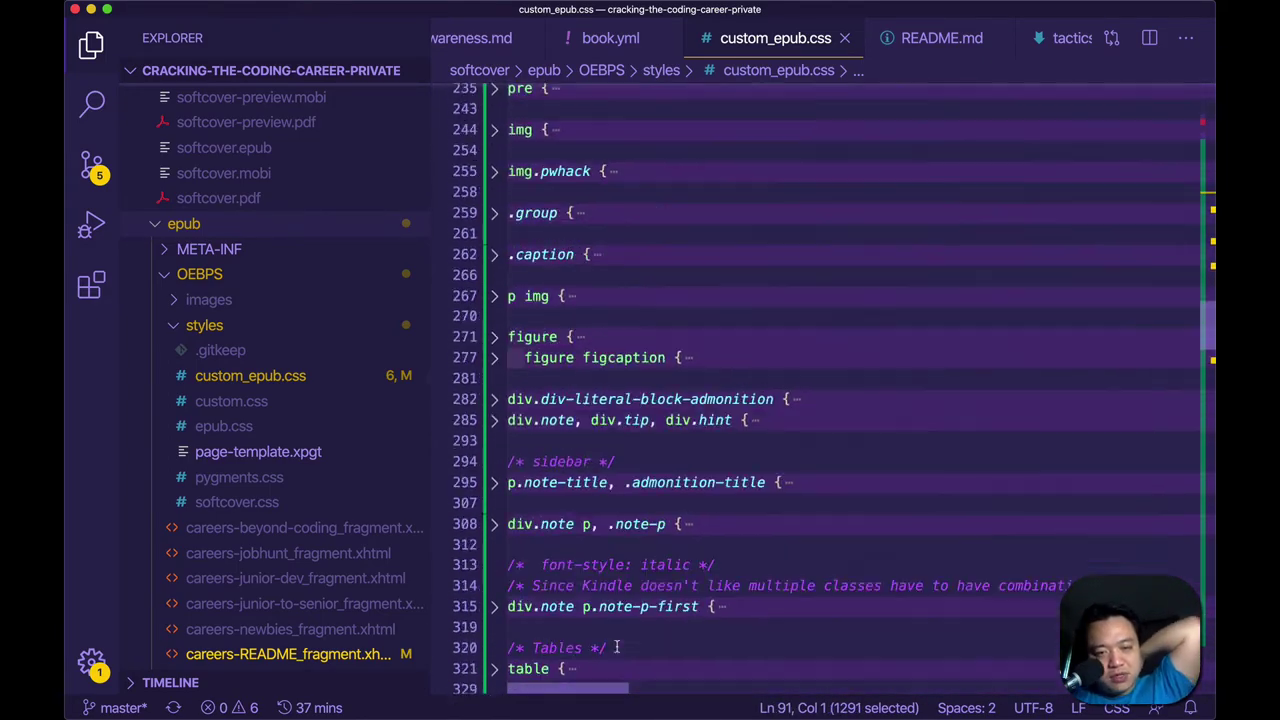
scroll(617, 647, "up", 10)
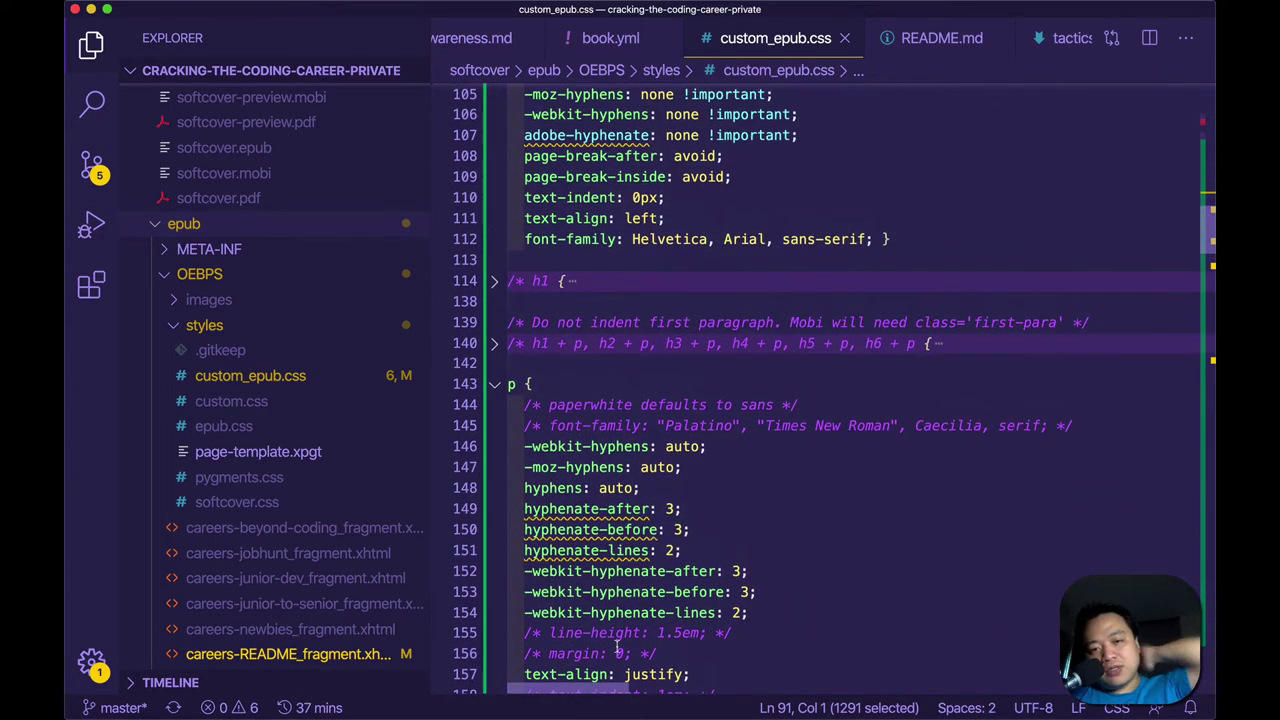
scroll(617, 647, "up", 6)
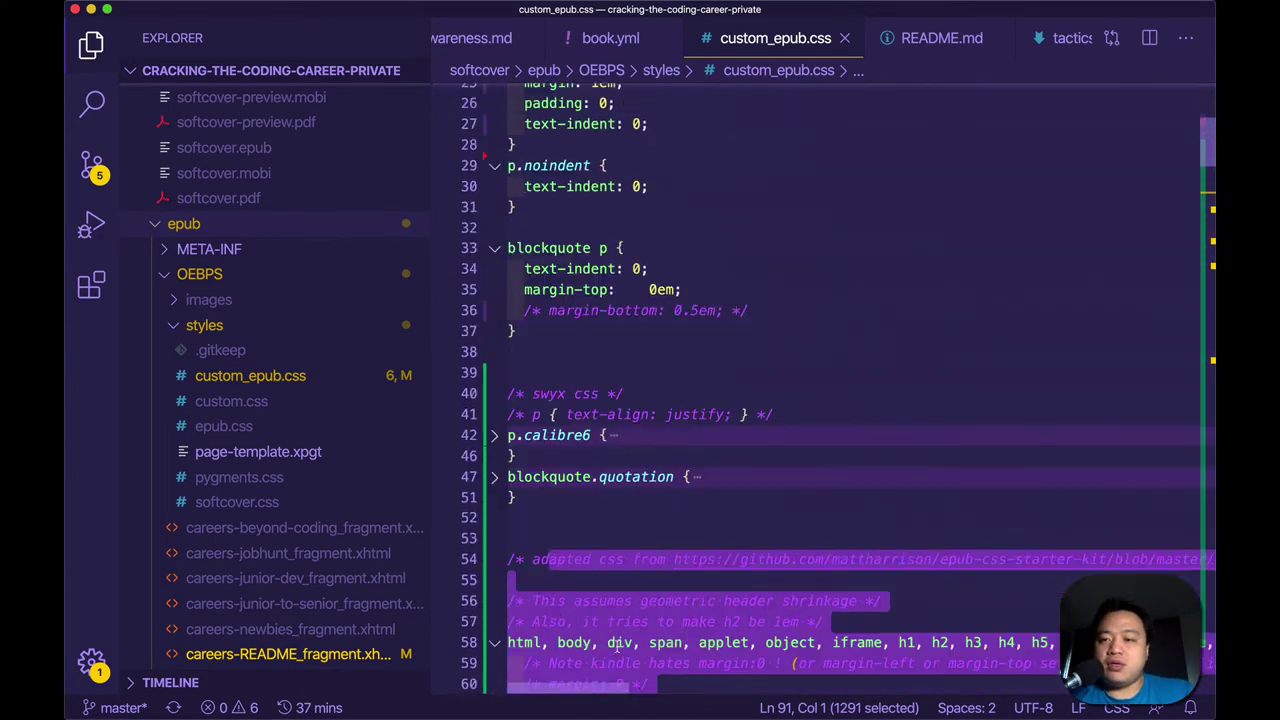
scroll(617, 646, "down", 2)
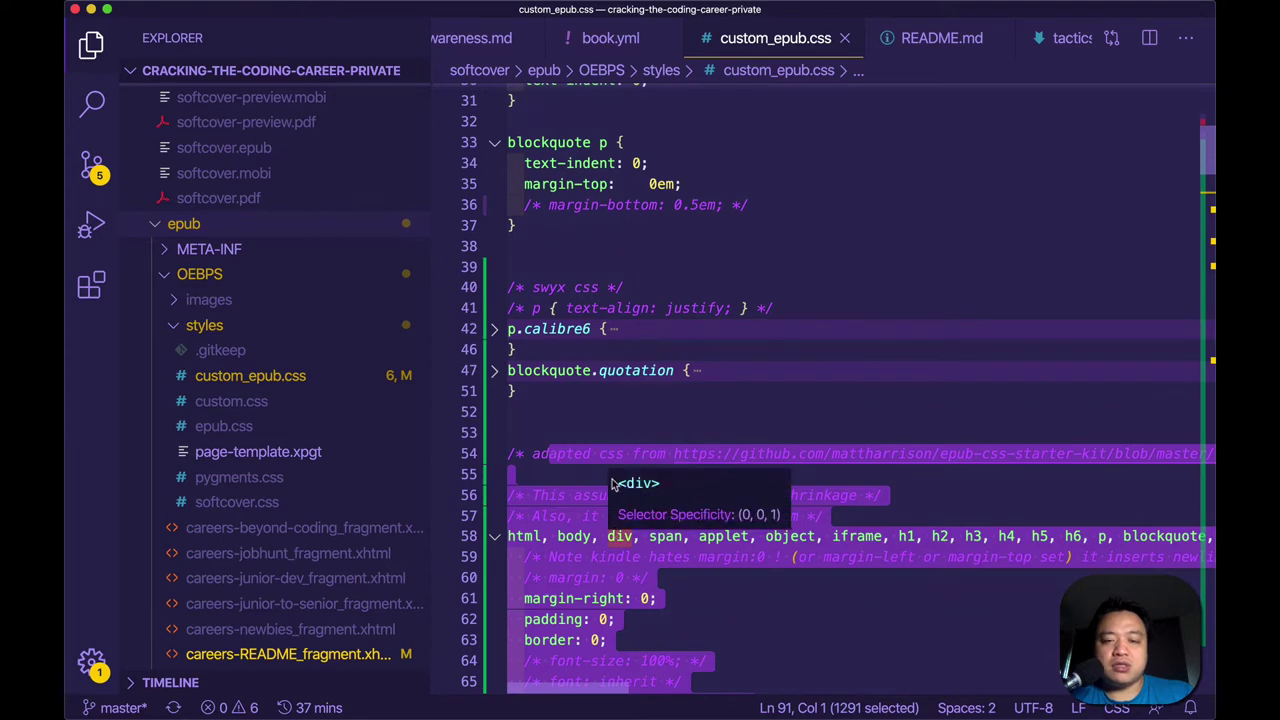
left_click(624, 517)
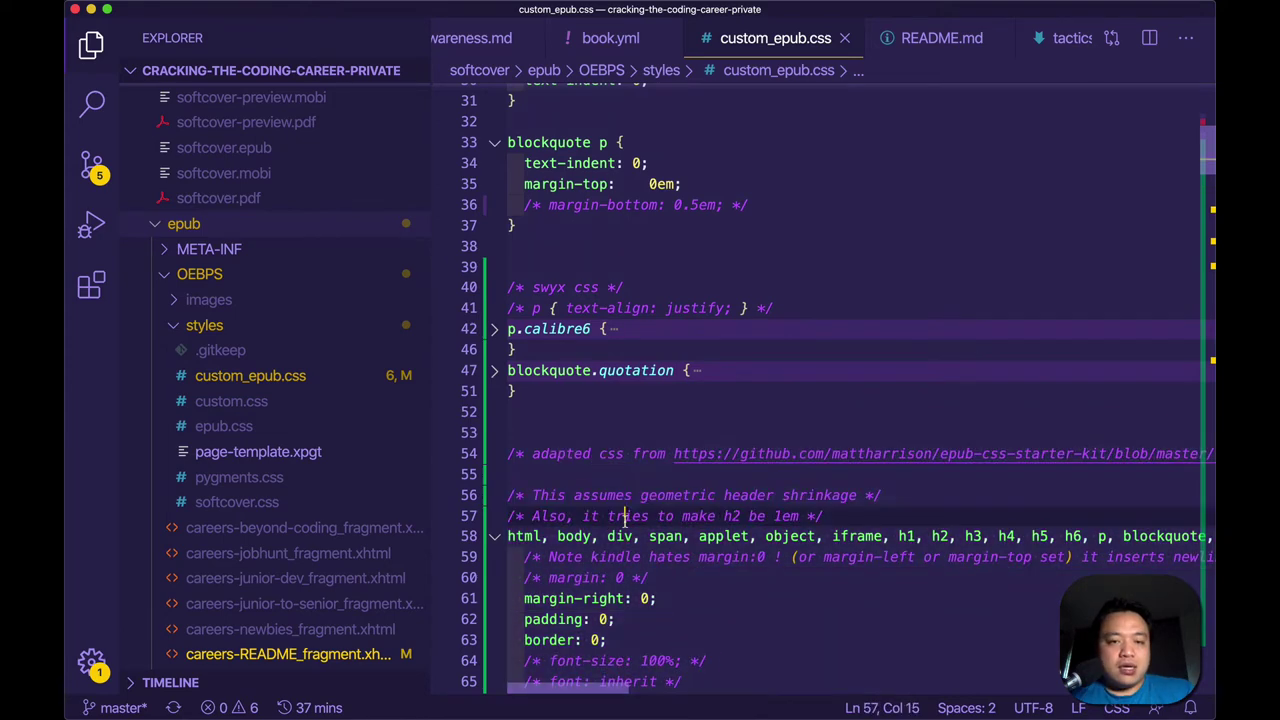
Step: Switch to Books and close the copy of Cracking the Coding Career that is open at pages 201 and 202
key("super+Tab")
key("super+Tab")
key("super+Tab")
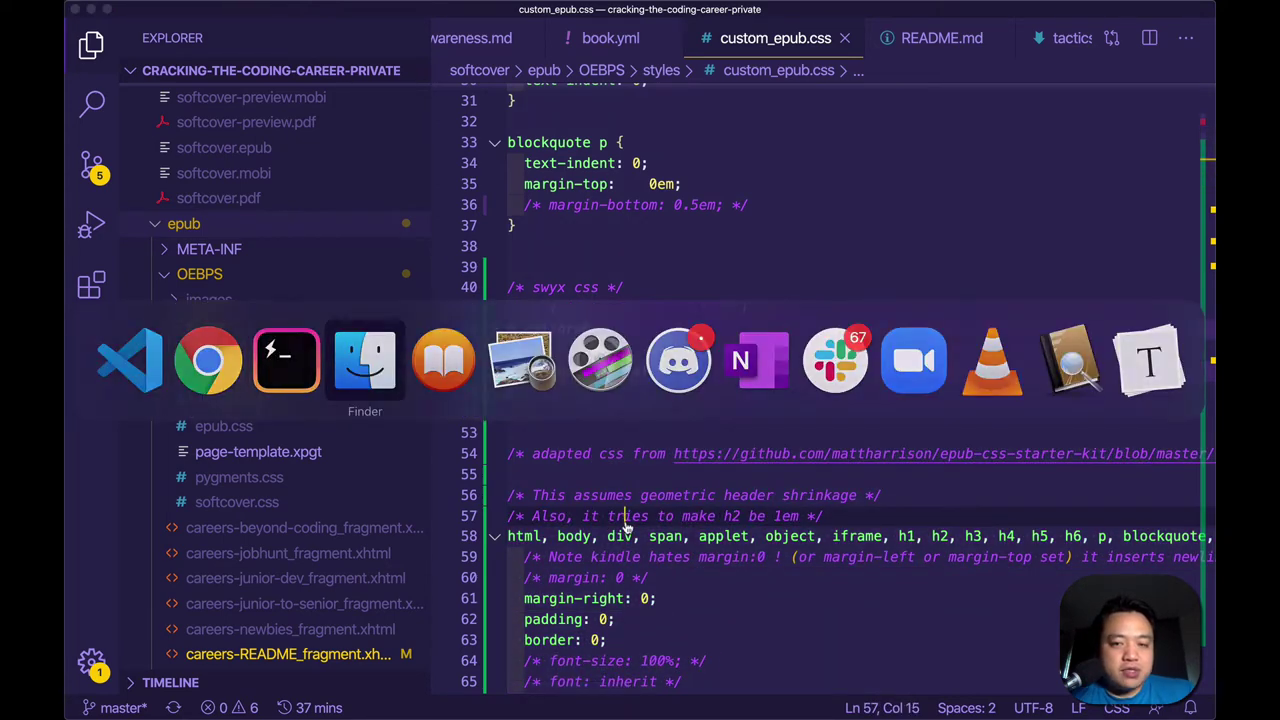
key("super+Tab")
key("super+Tab")
key("super+Tab")
key("super+Tab")
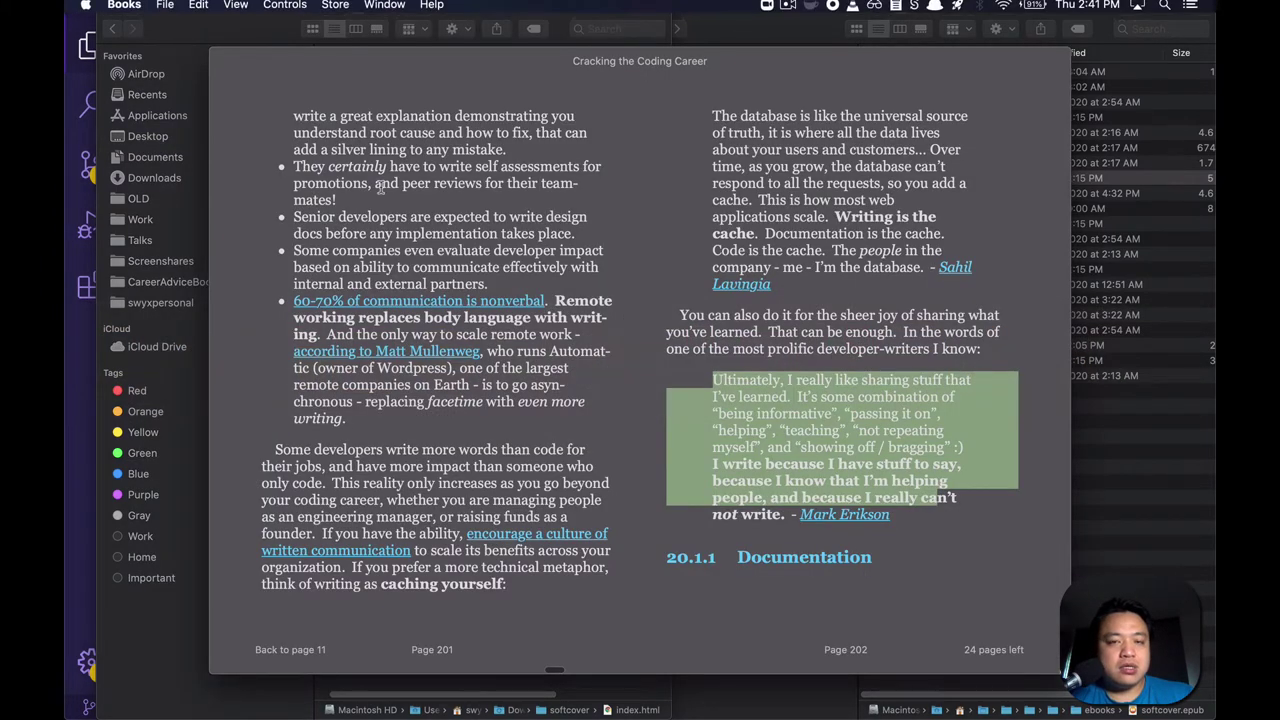
key("super+w")
double_click(553, 200)
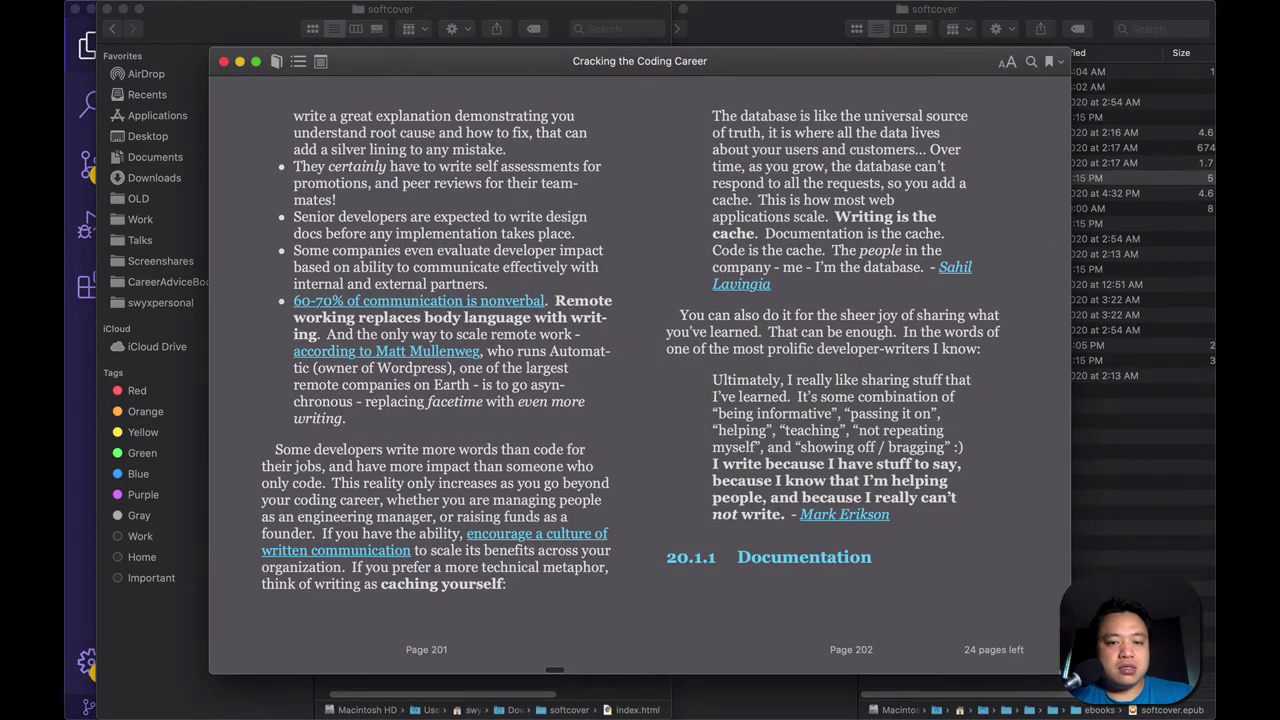
key("super+w")
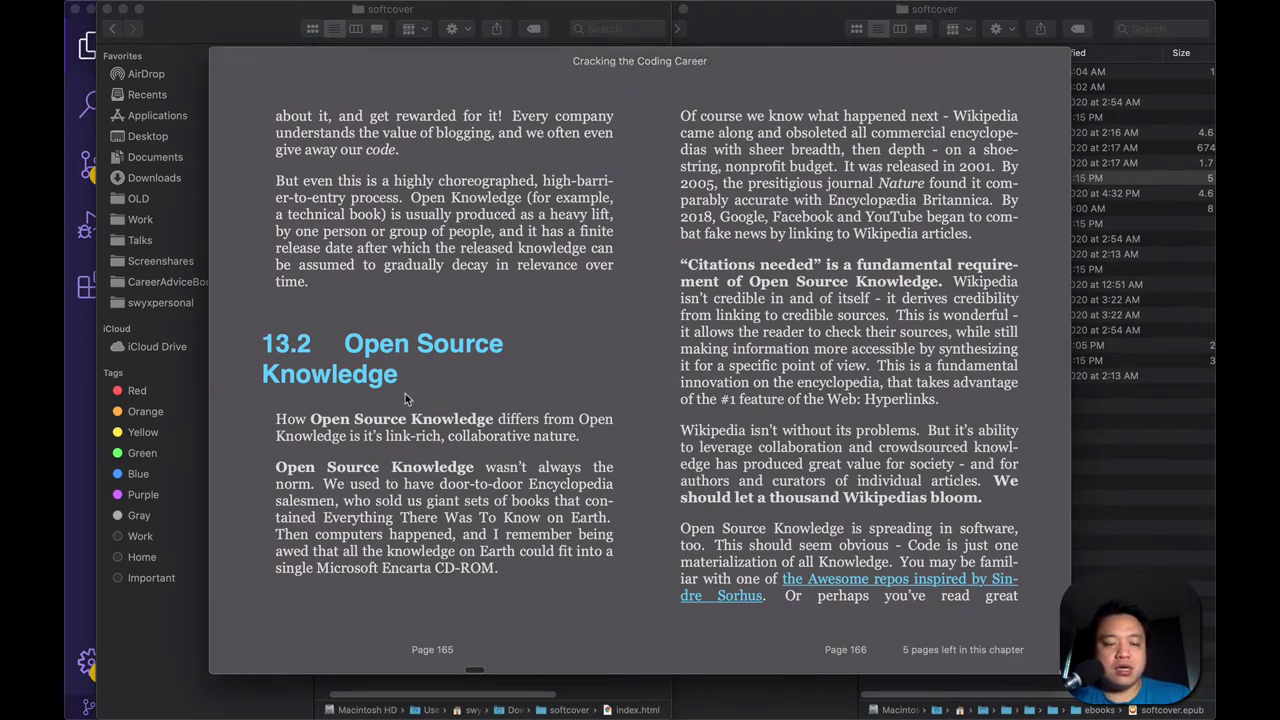
Step: Page through the book copy open at section 13.2 into chapter 14, examining its justified paragraphs, headings and boxed quotes
key("Right")
key("Right")
key("Right")
key("Right")
key("Right")
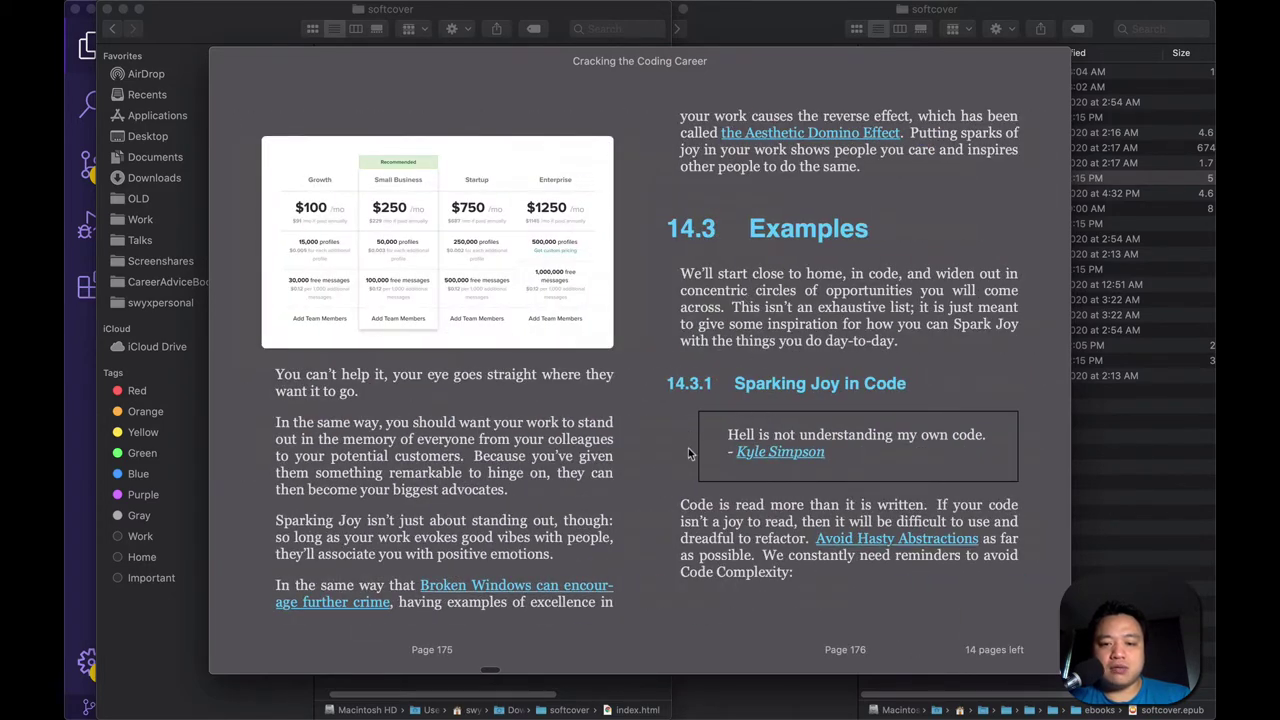
key("Right")
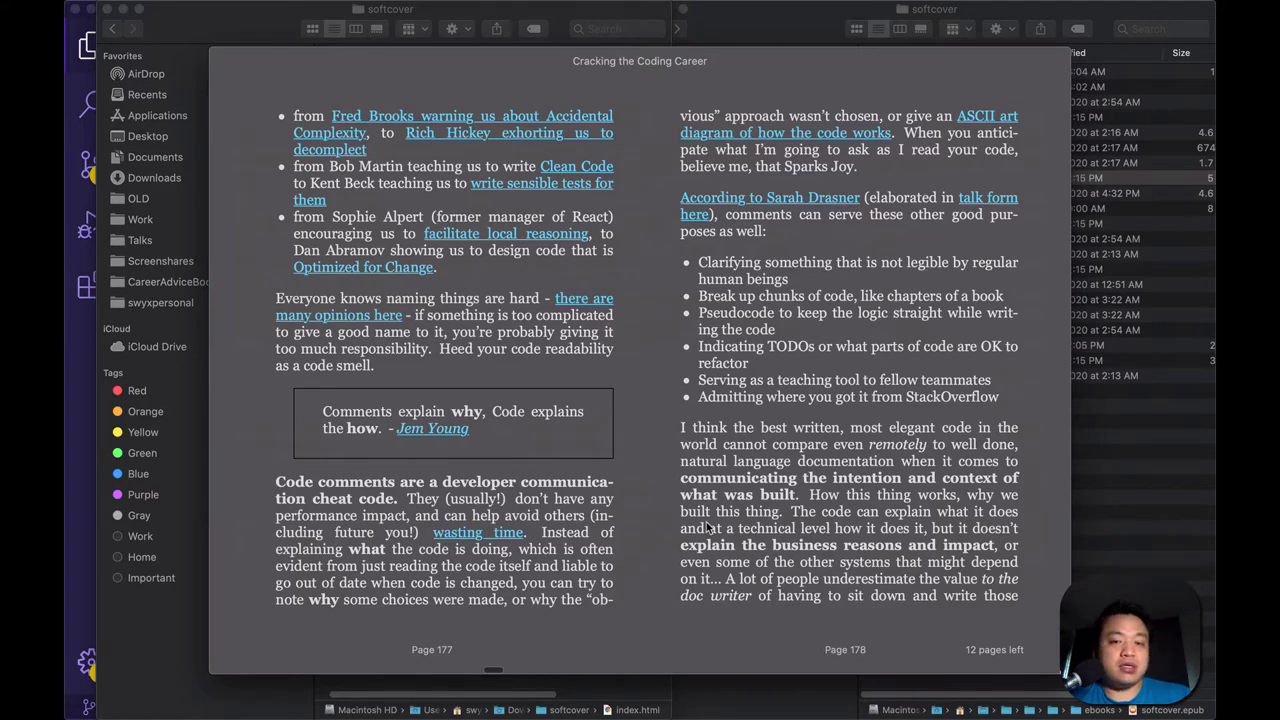
key("Right")
key("Right")
key("Right")
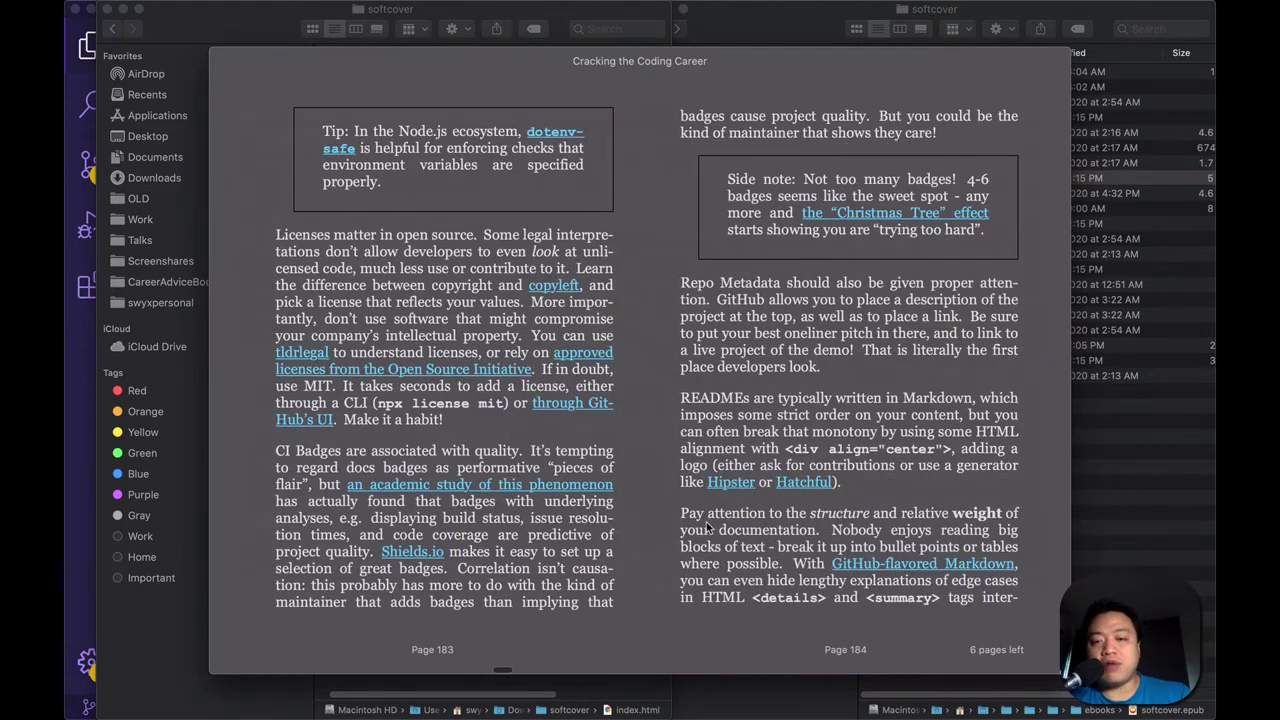
key("Right")
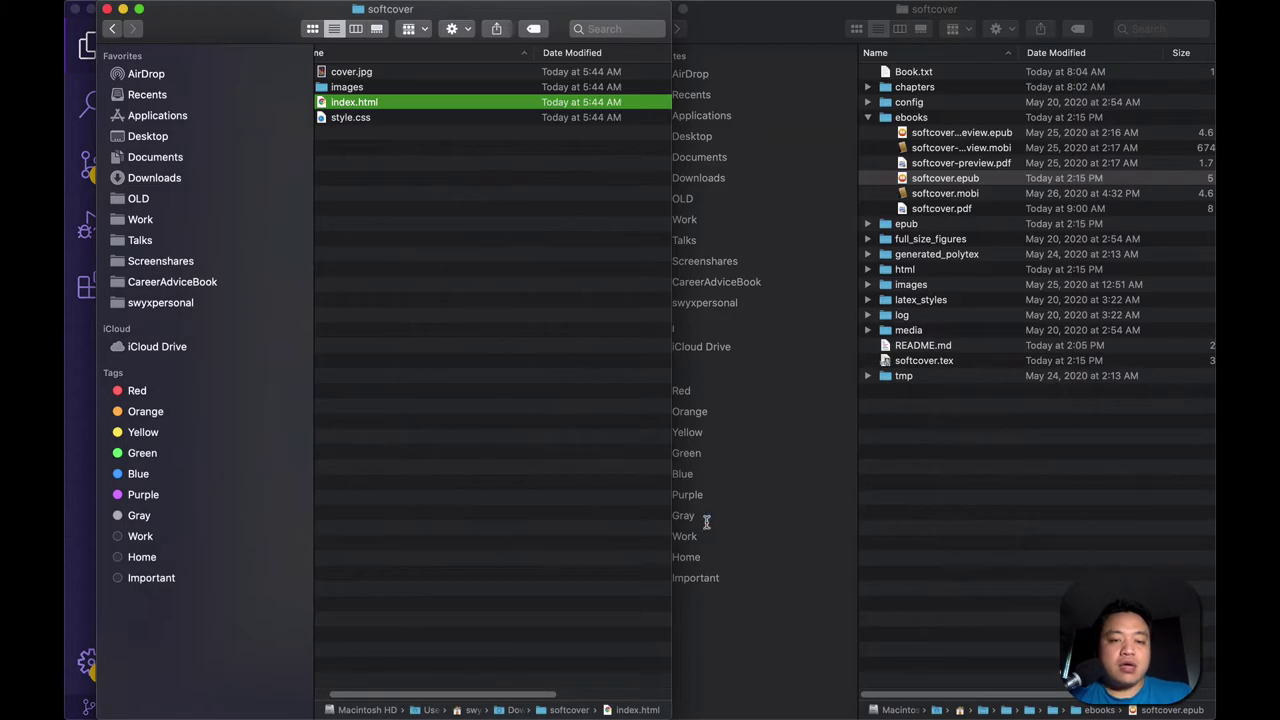
Step: Switch to Chrome and view the launch plan project board of the cracking-the-coding-career-private repository
key("super+Tab")
key("super+Tab")
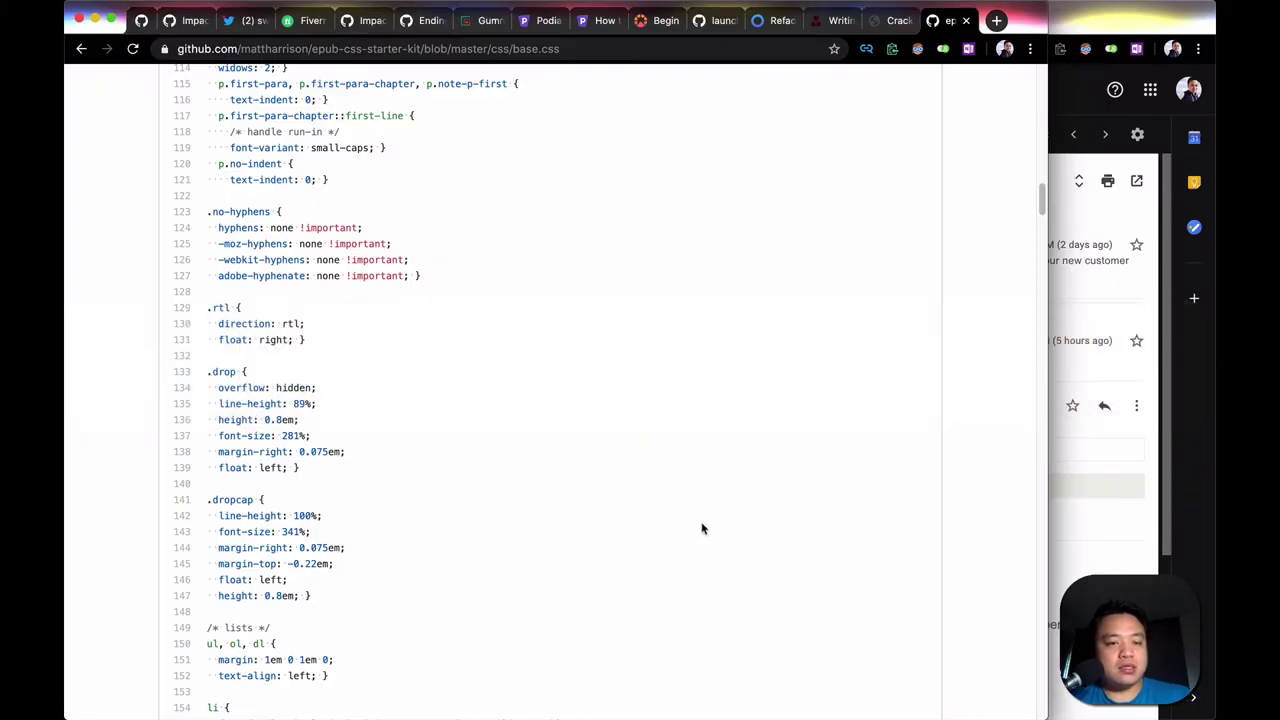
key("super+Tab")
key("super+Tab")
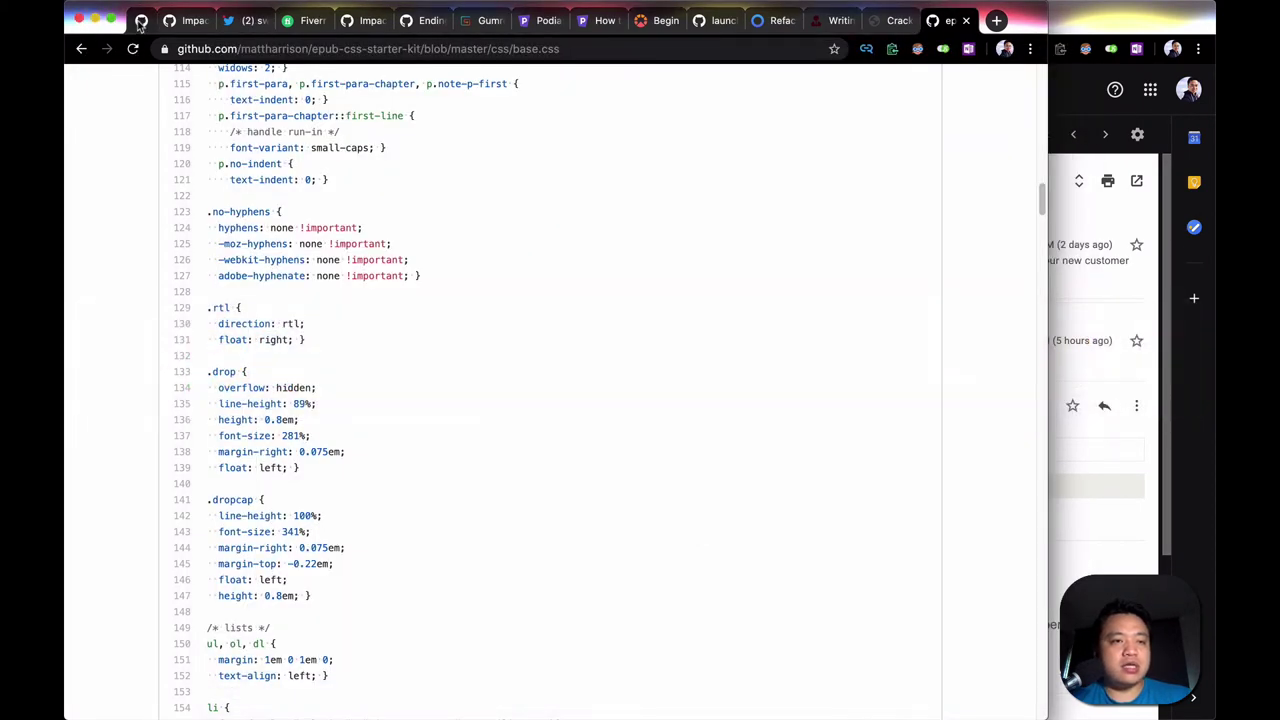
key("super+Left")
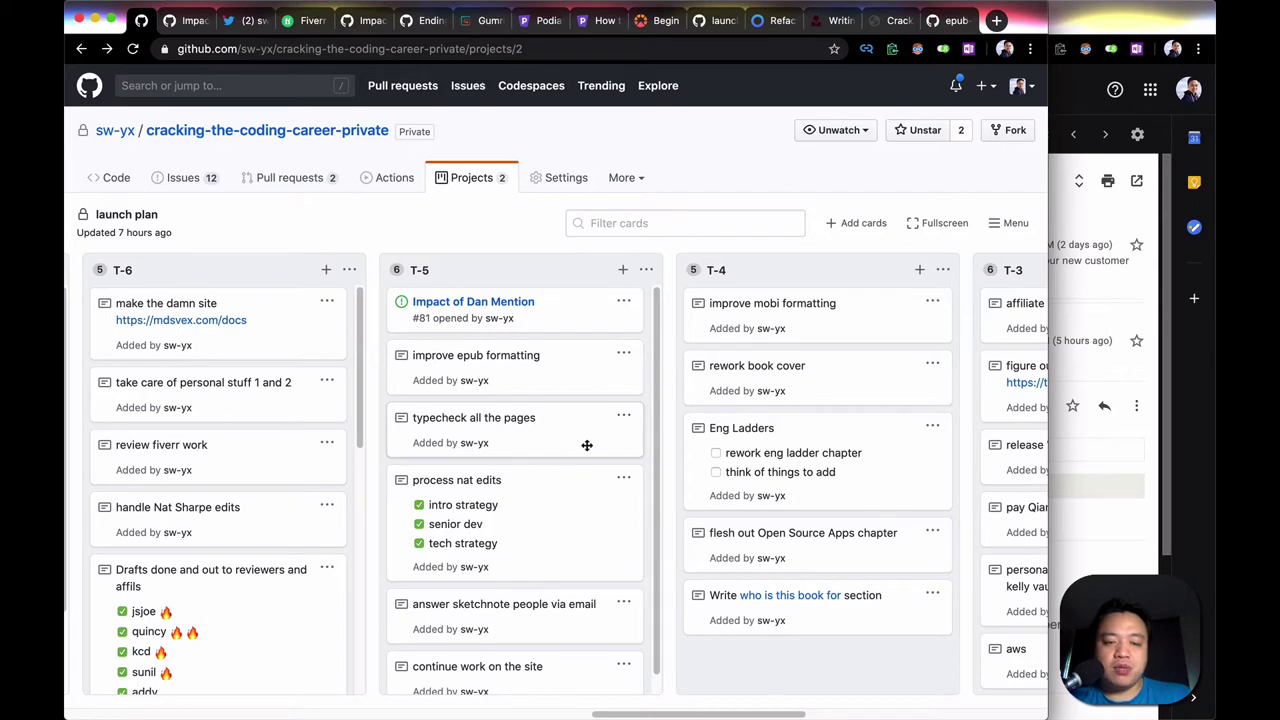
Step: Switch to Visual Studio Code and run softcover build:pdf in the terminal, adapting the earlier softcover build:epub command
key("super+space")
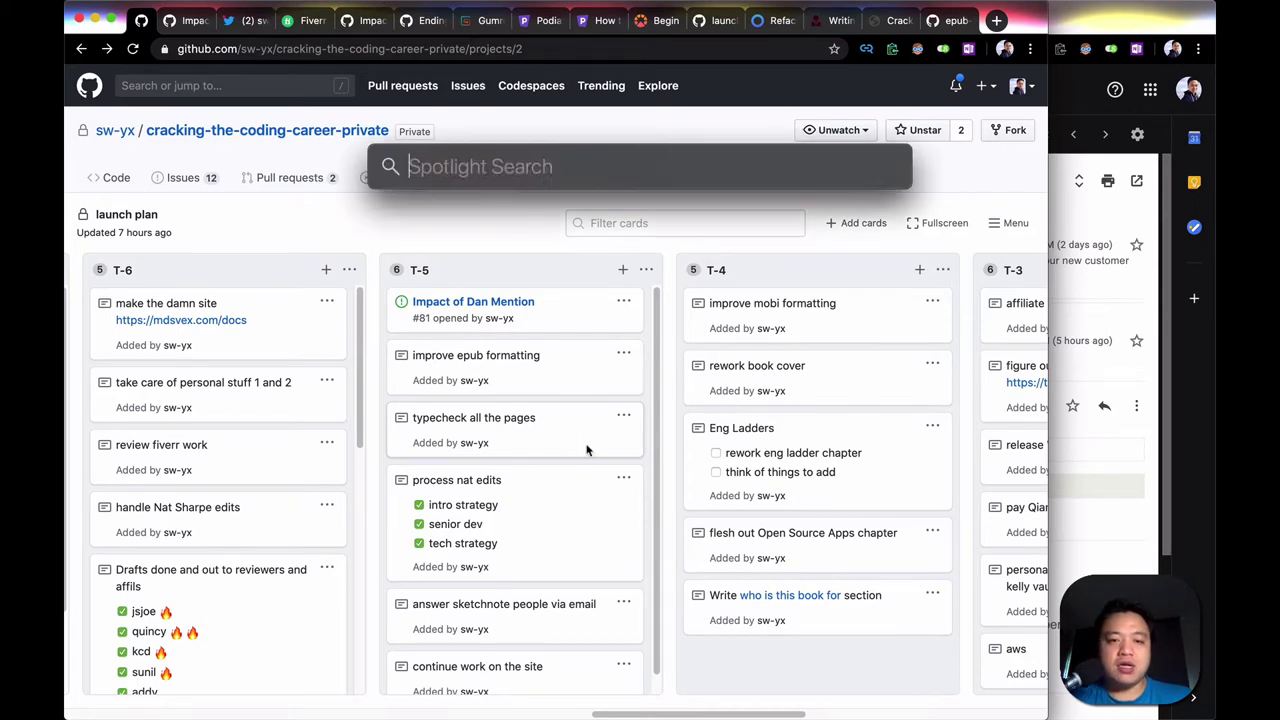
type("vsc")
key("Return")
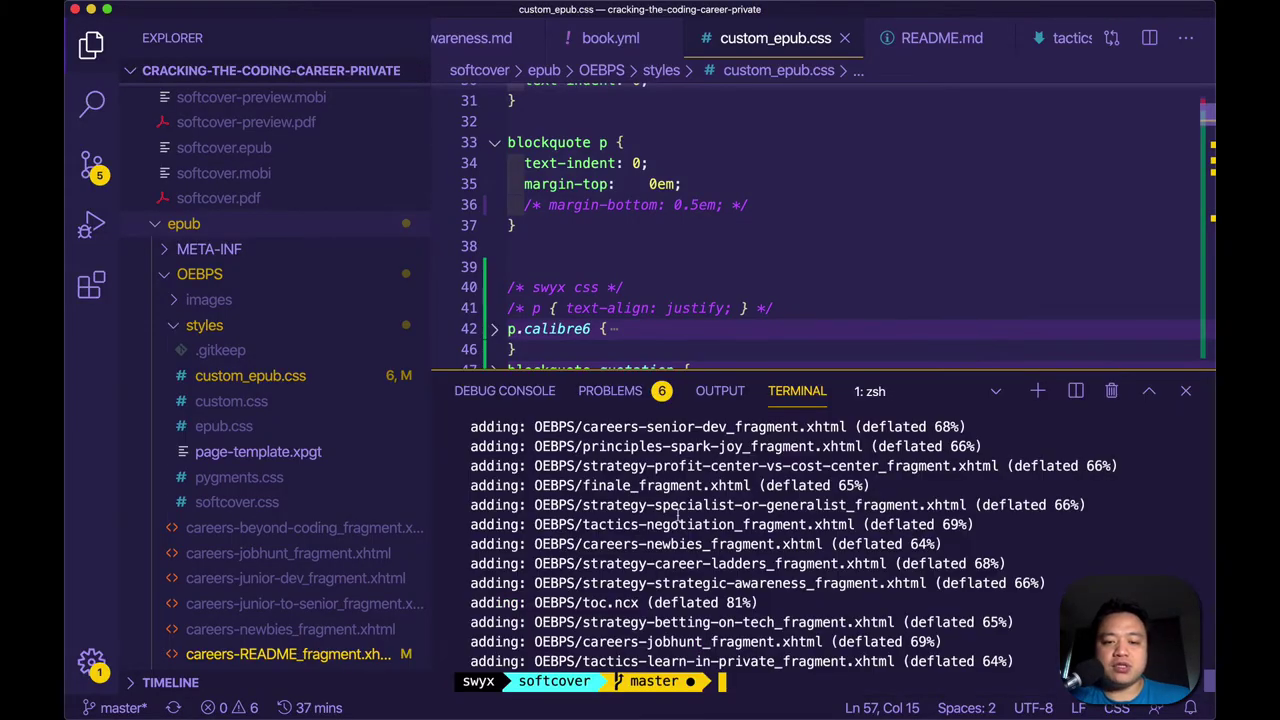
key("Up")
key("Up")
key("Up")
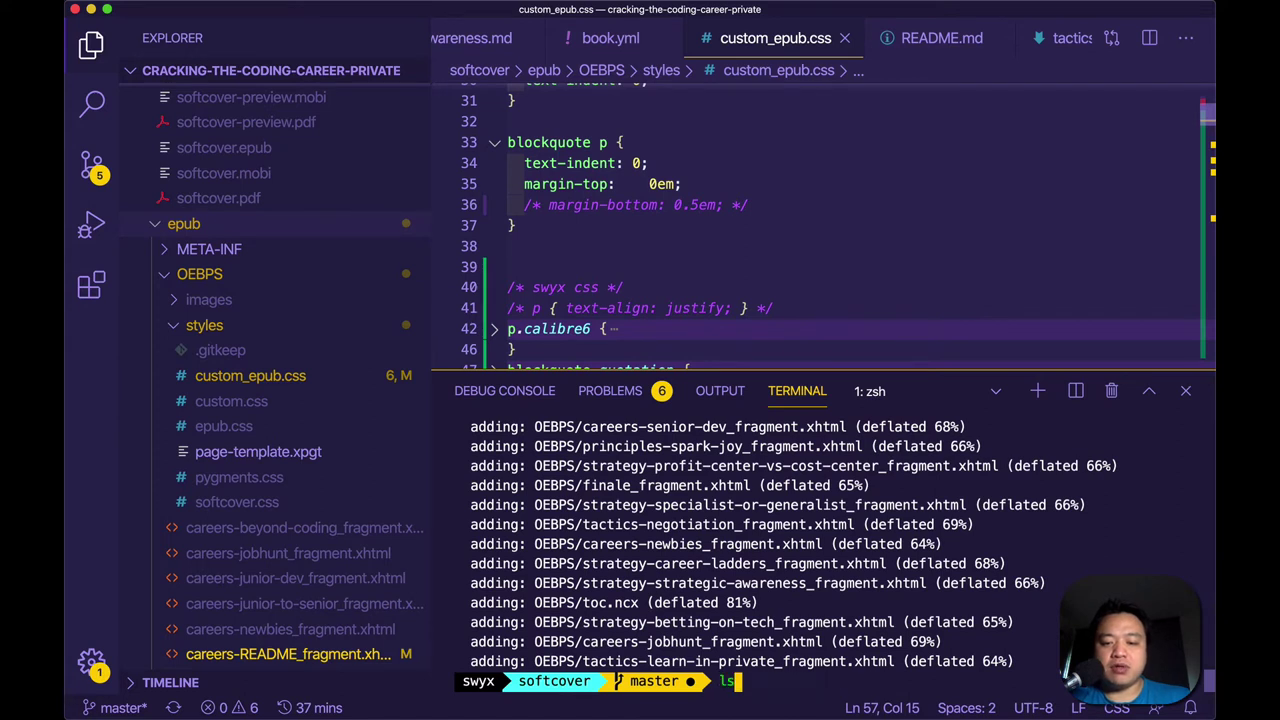
key("Up")
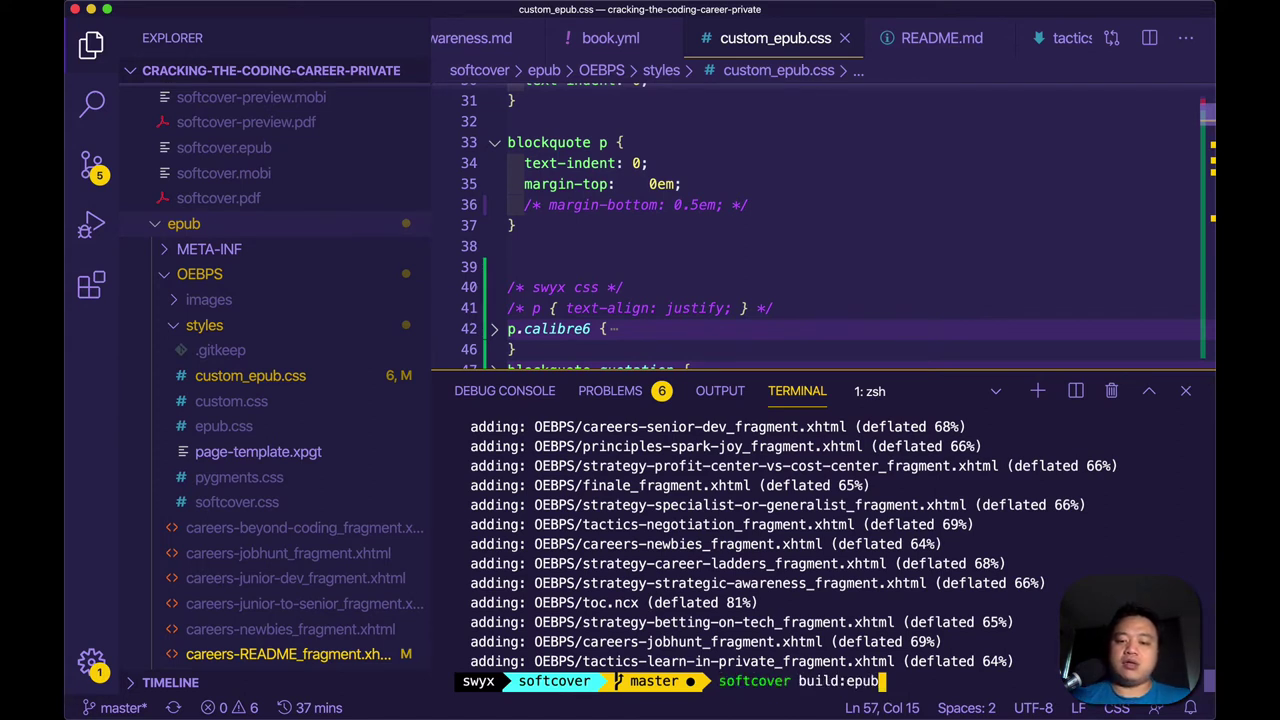
key("Down")
key("Up")
key("BackSpace")
key("BackSpace")
key("BackSpace")
type("pub")
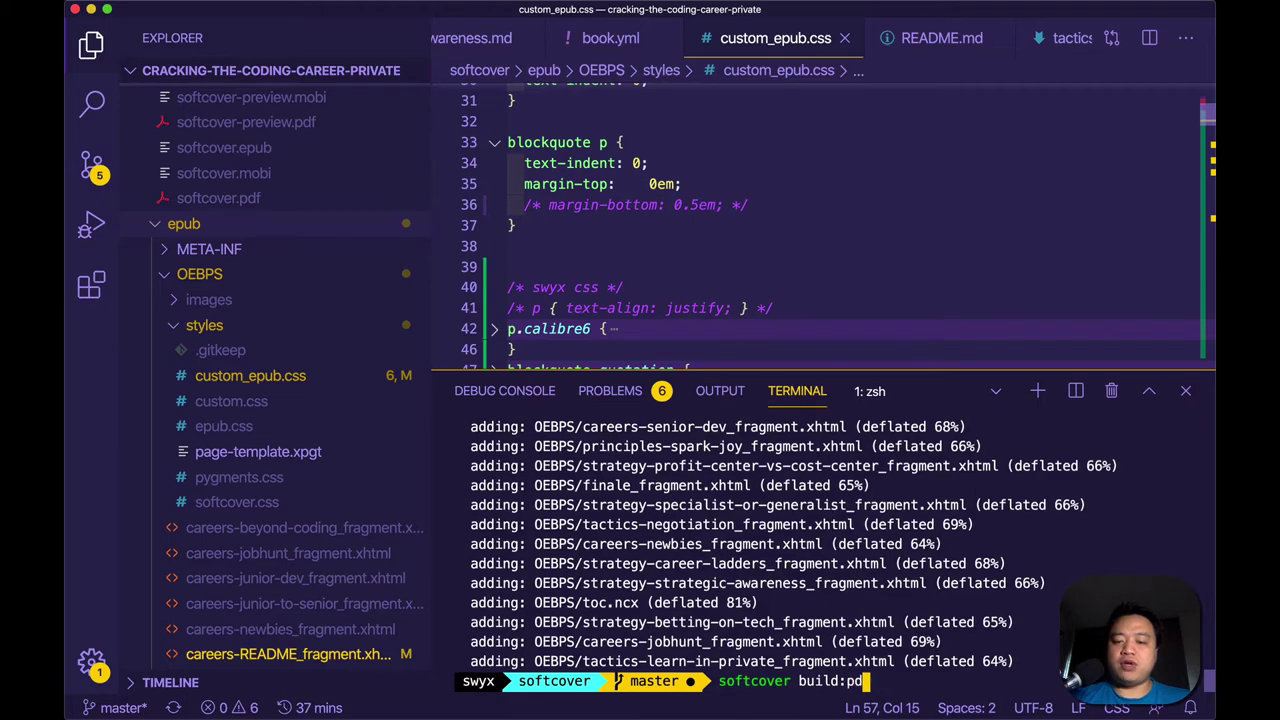
key("Return")
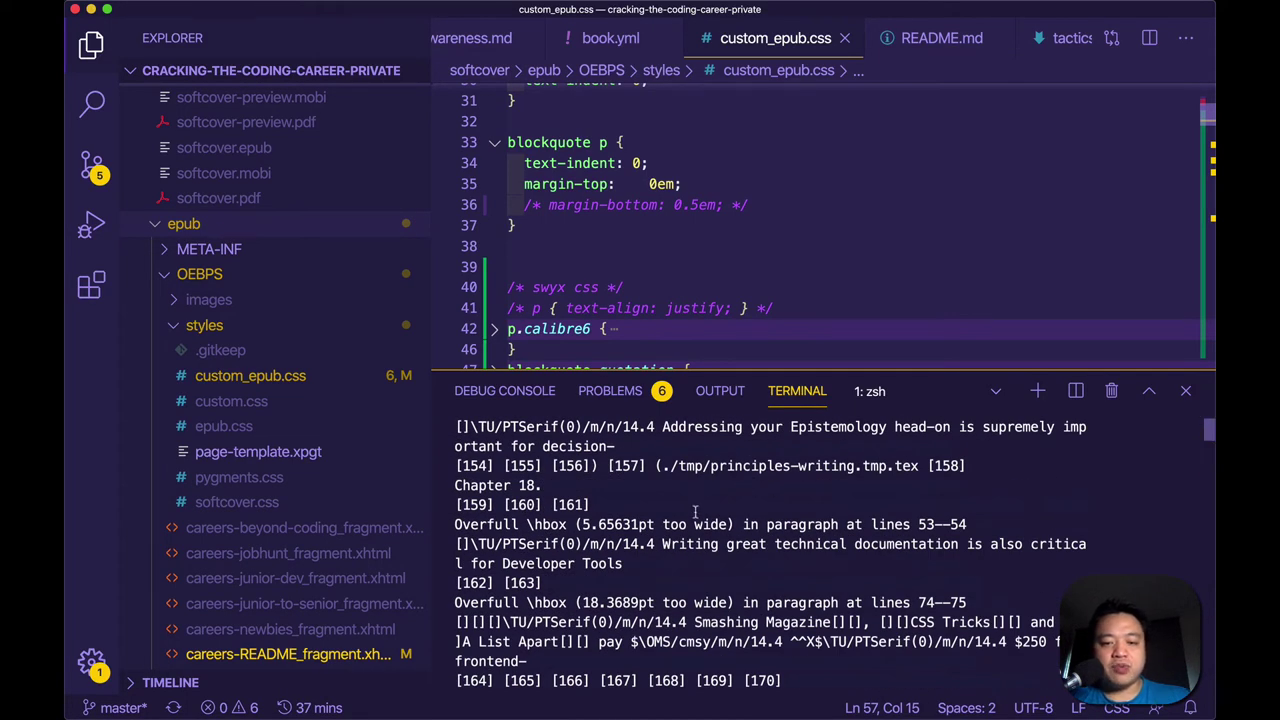
Step: Highlight the Chapter 18 overfull hbox warning for lines 53--54 in the build output, and open softcover.pdf from the ebooks folder
left_click_drag(581, 524, 773, 566)
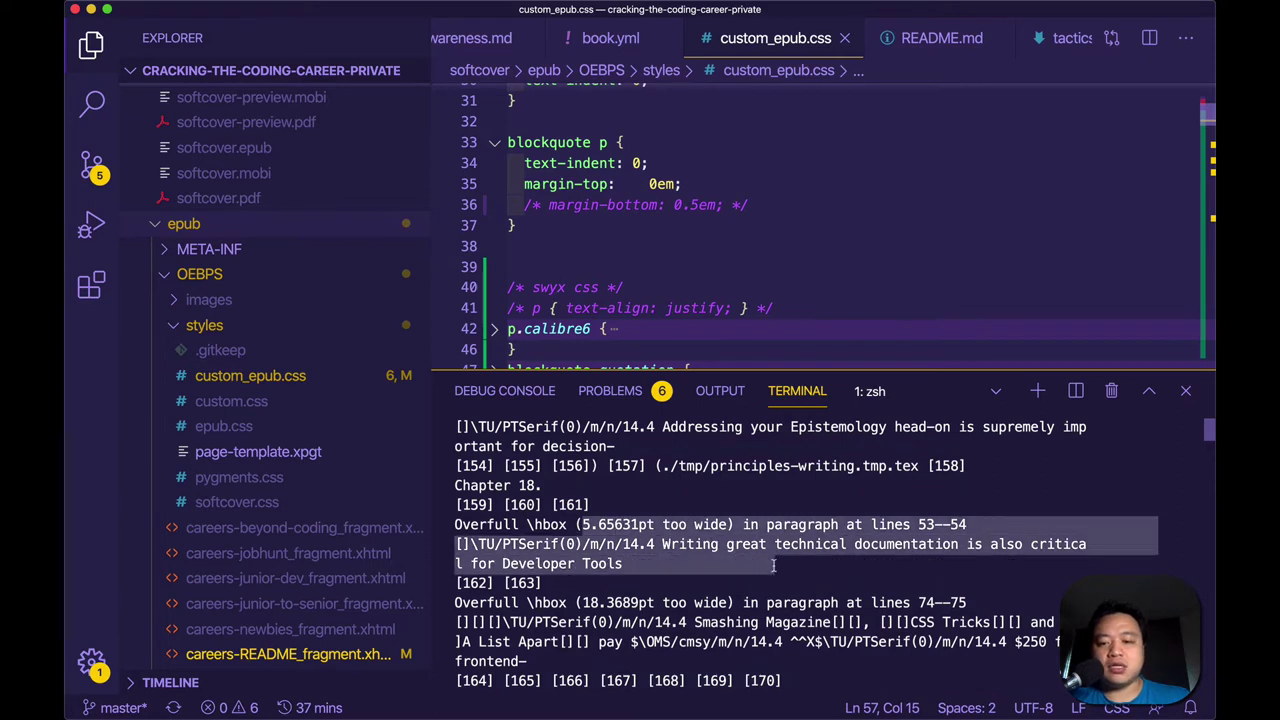
left_click(689, 543)
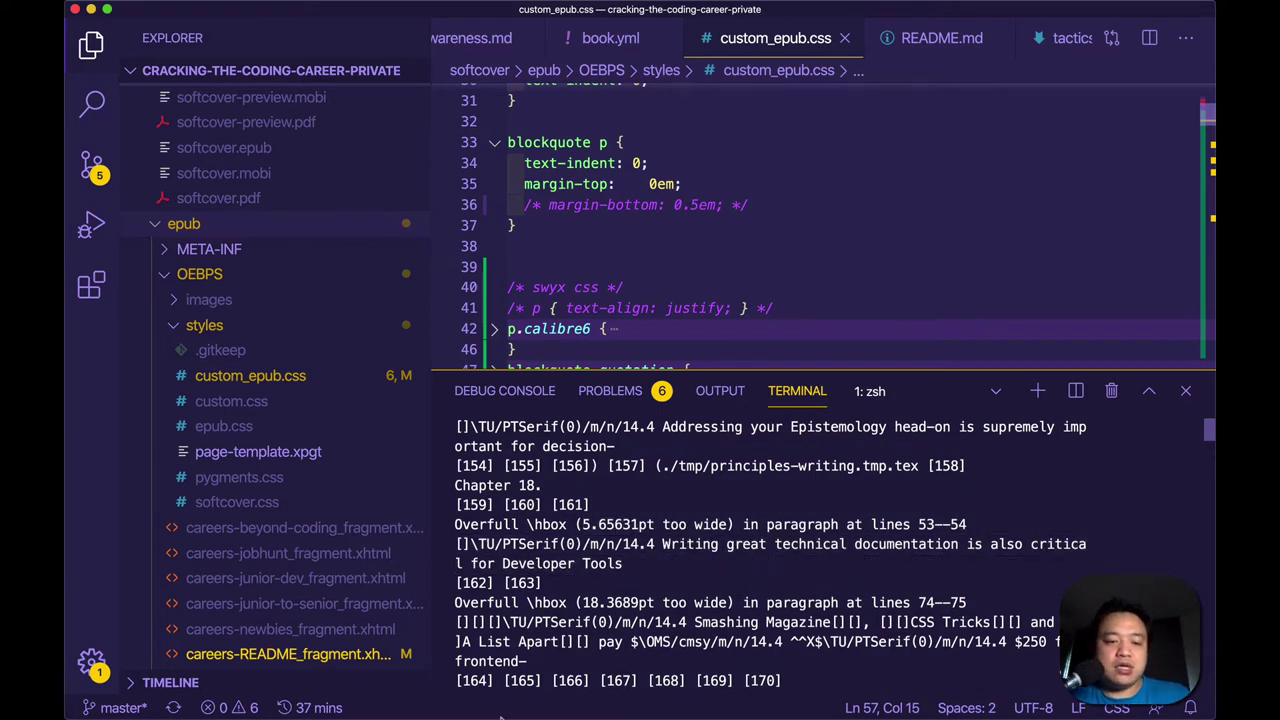
left_click(137, 694)
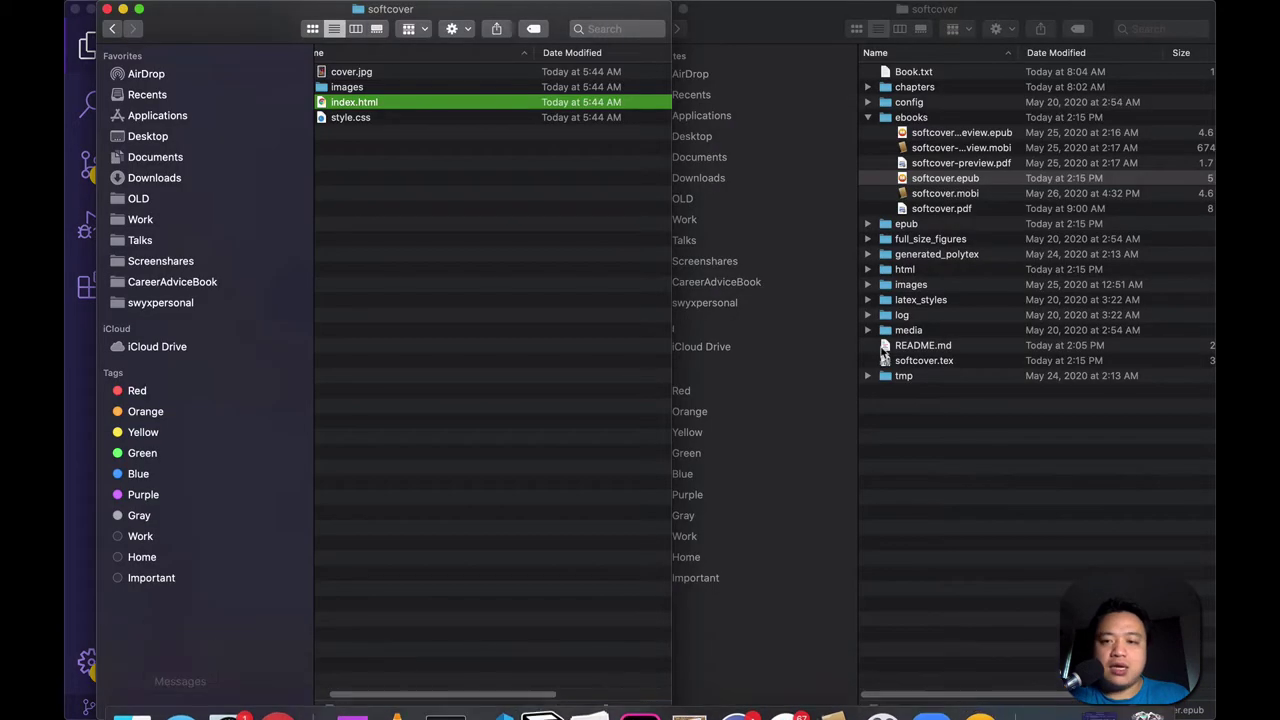
double_click(942, 211)
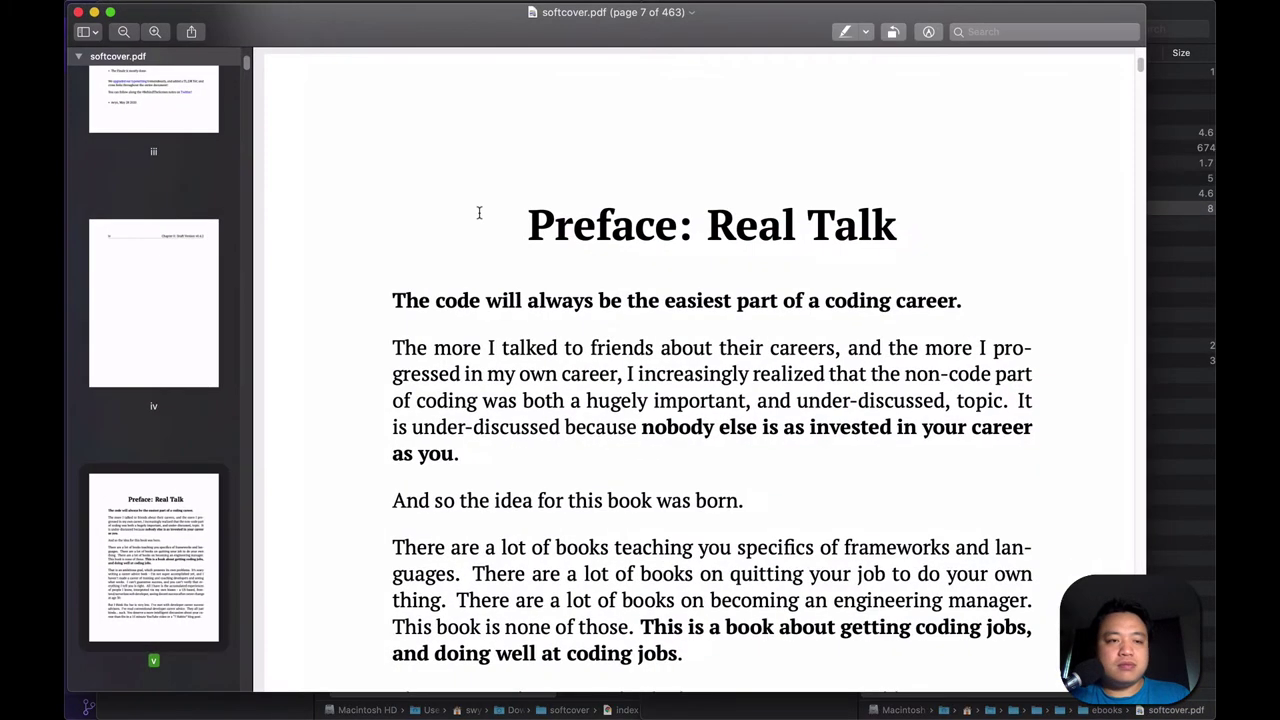
key("super+Tab")
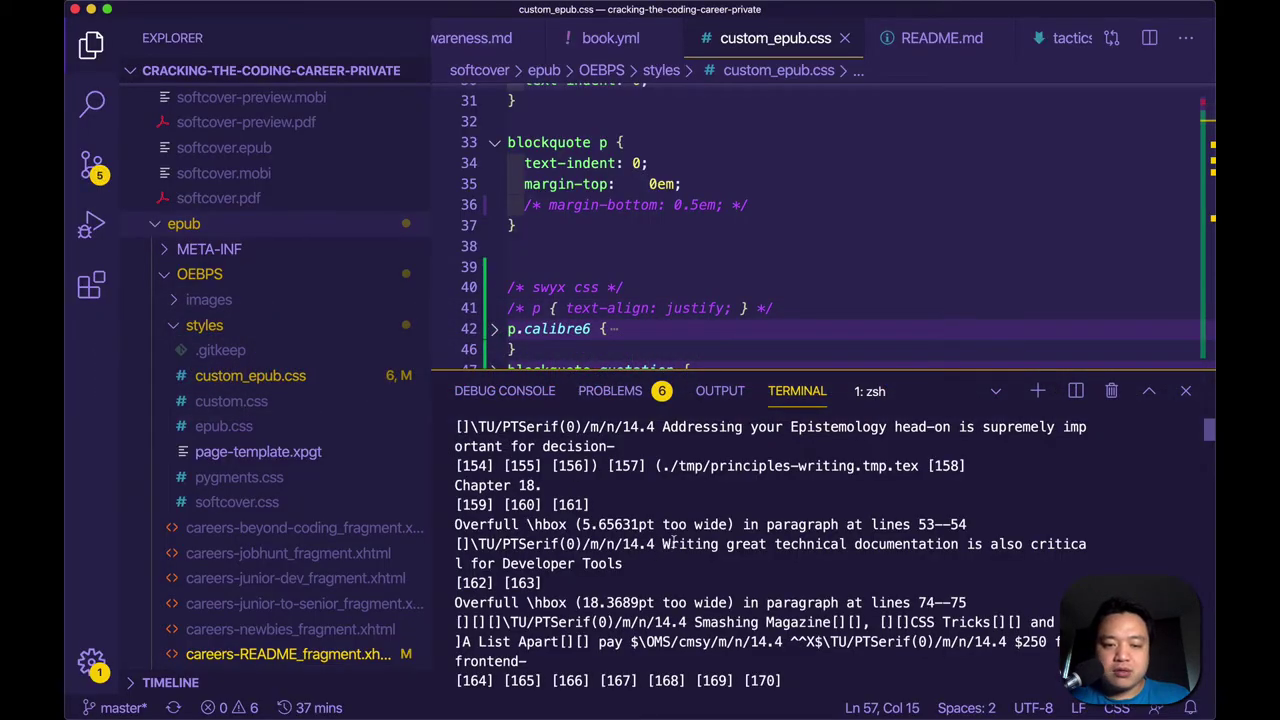
Step: Search softcover.pdf for "writing great technical documentat" and highlight the line ending in "Developer Tools" in section 18.1.1
key("super+Tab")
key("super+f")
type("writing")
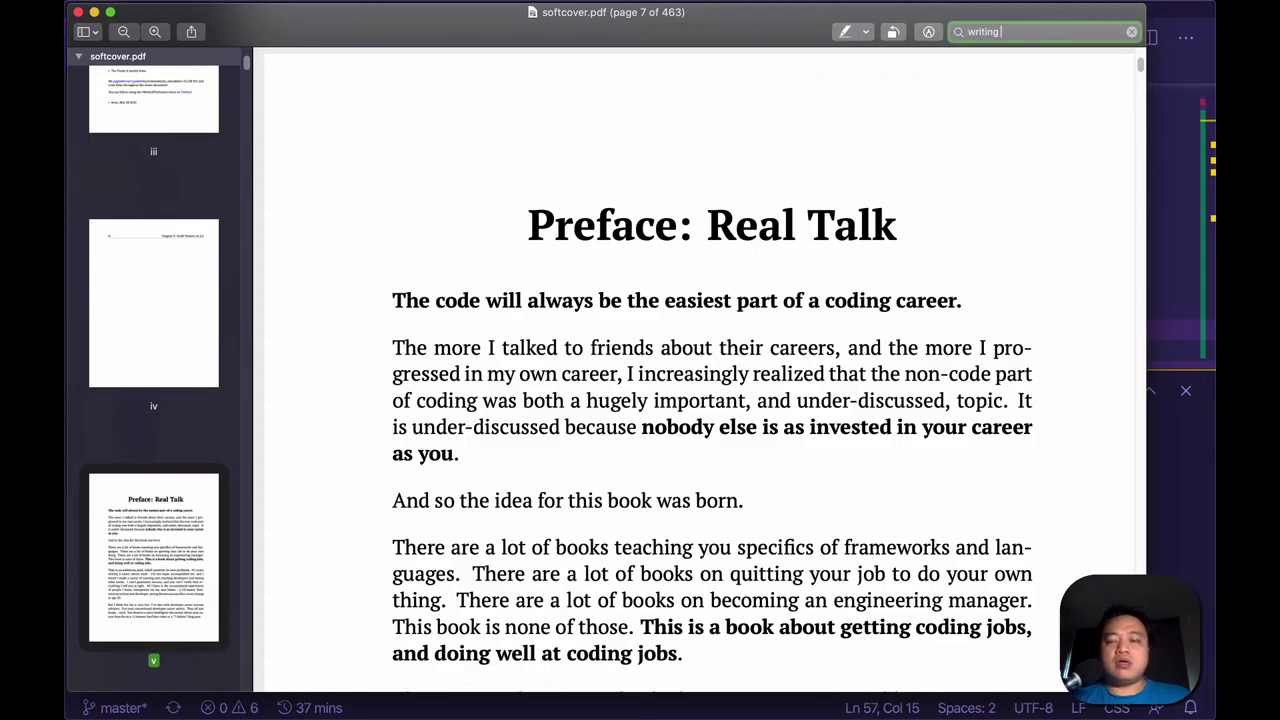
type(" great technic")
key("BackSpace")
key("BackSpace")
type("hnical ")
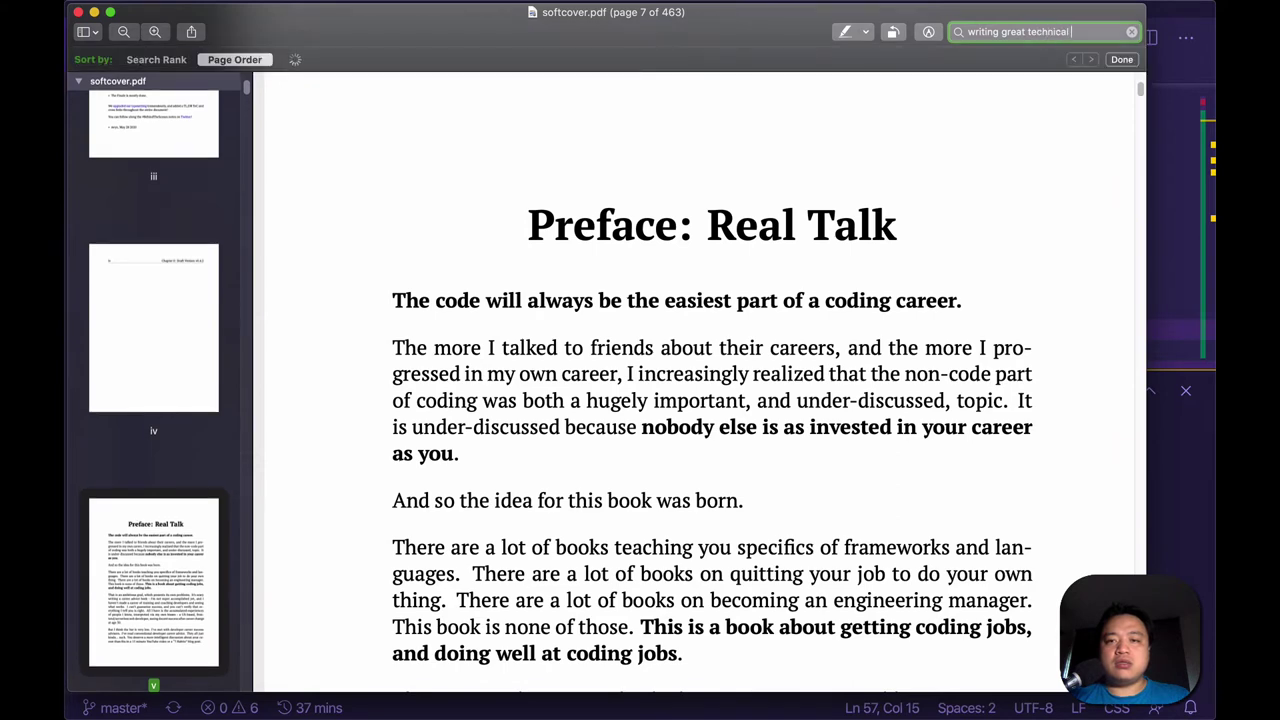
type("documentat")
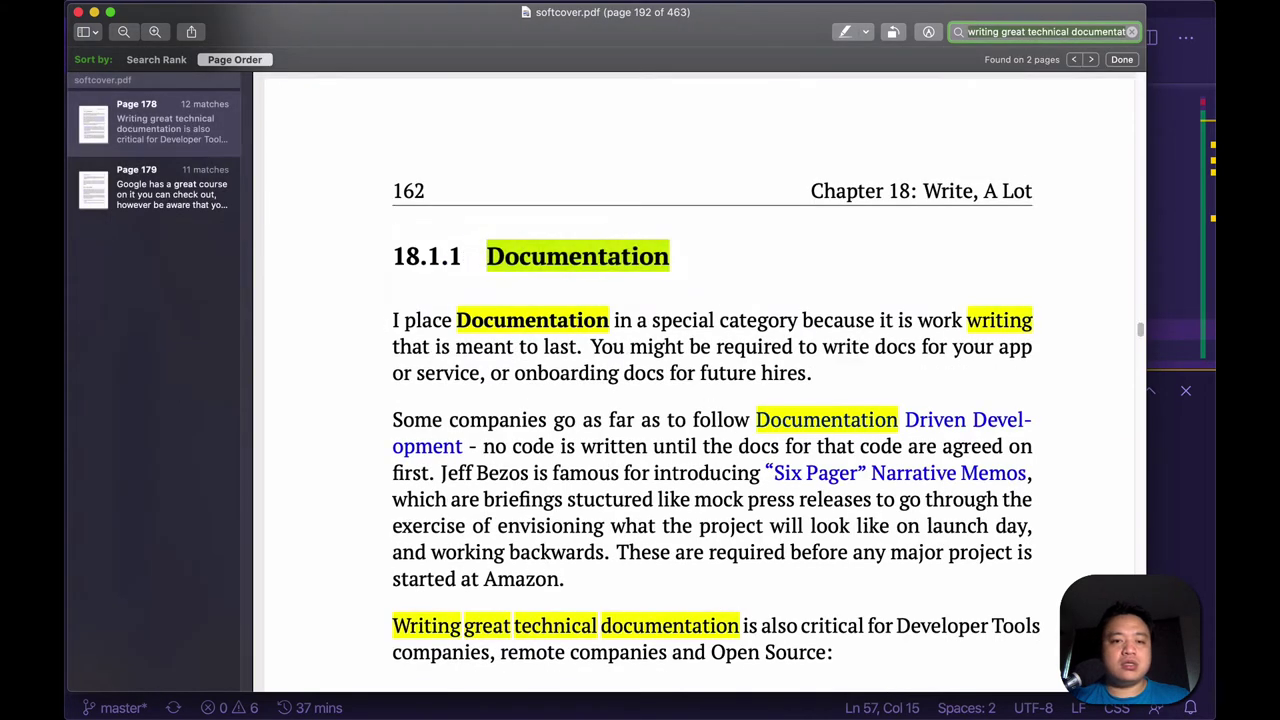
scroll(652, 427, "down", 3)
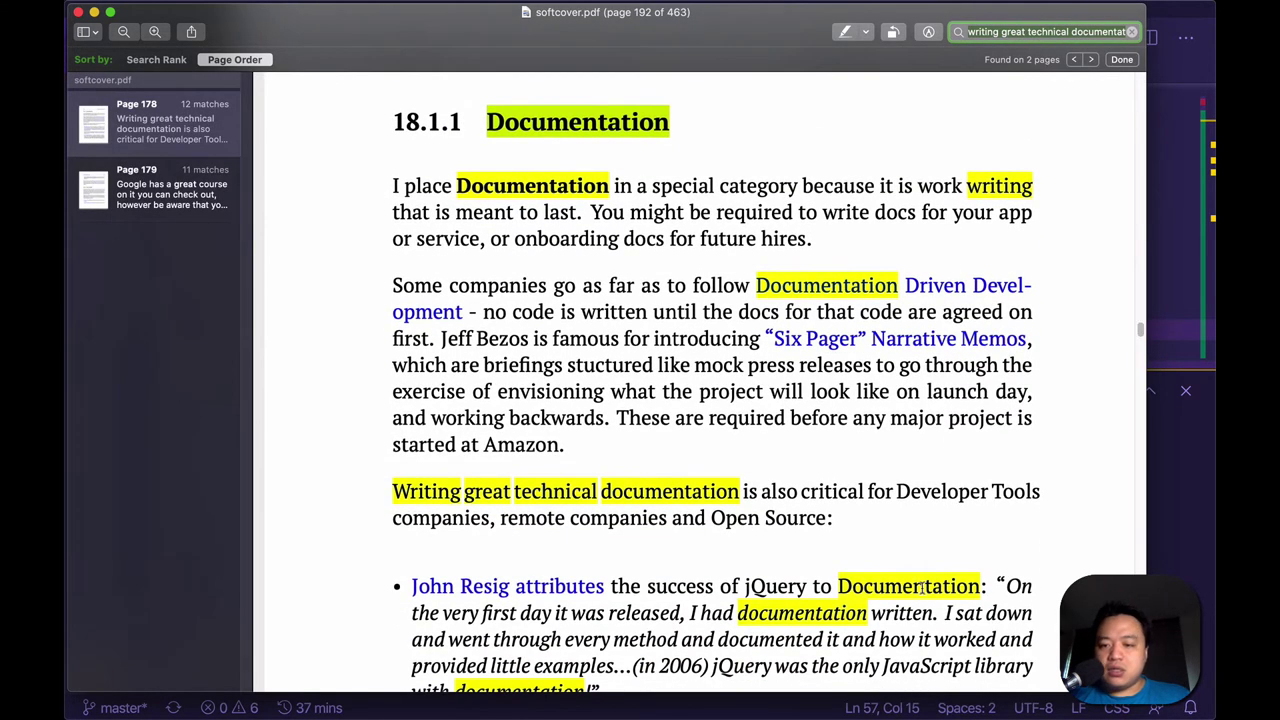
left_click_drag(1030, 408, 1037, 500)
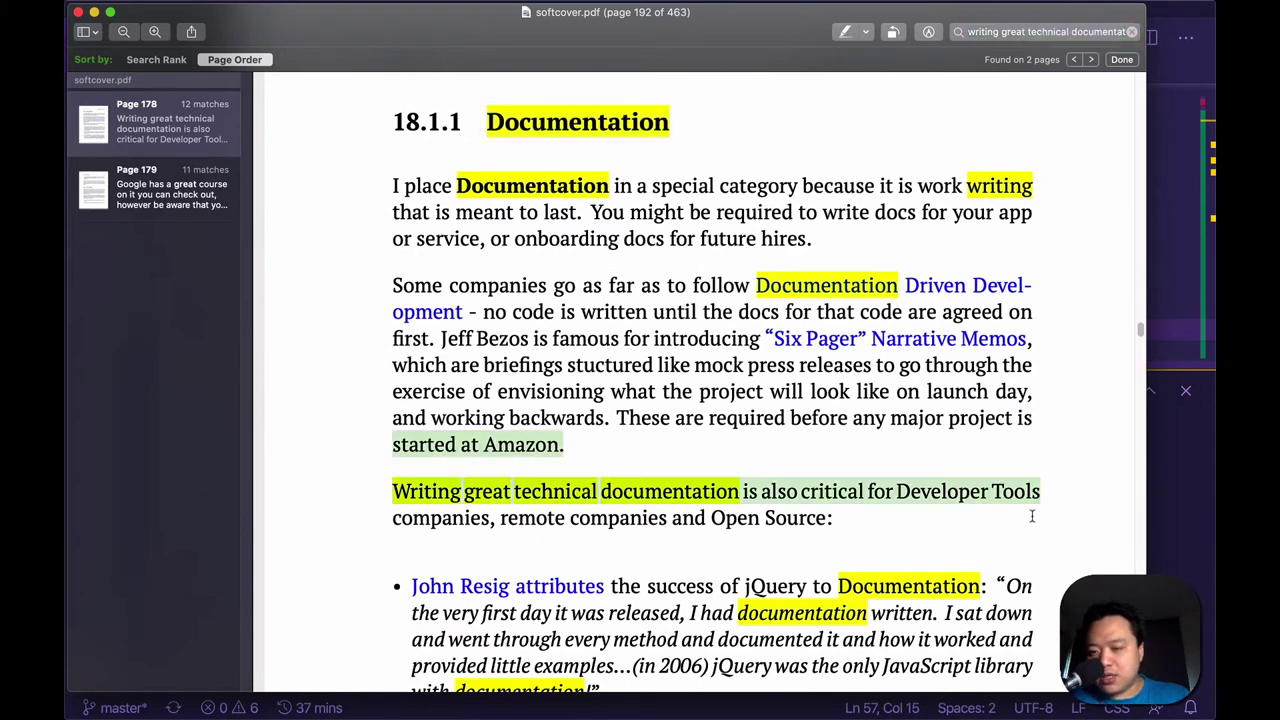
Step: Return to the build output in Visual Studio Code and highlight the overflow width in the warning for lines 53--54
key("super+Tab")
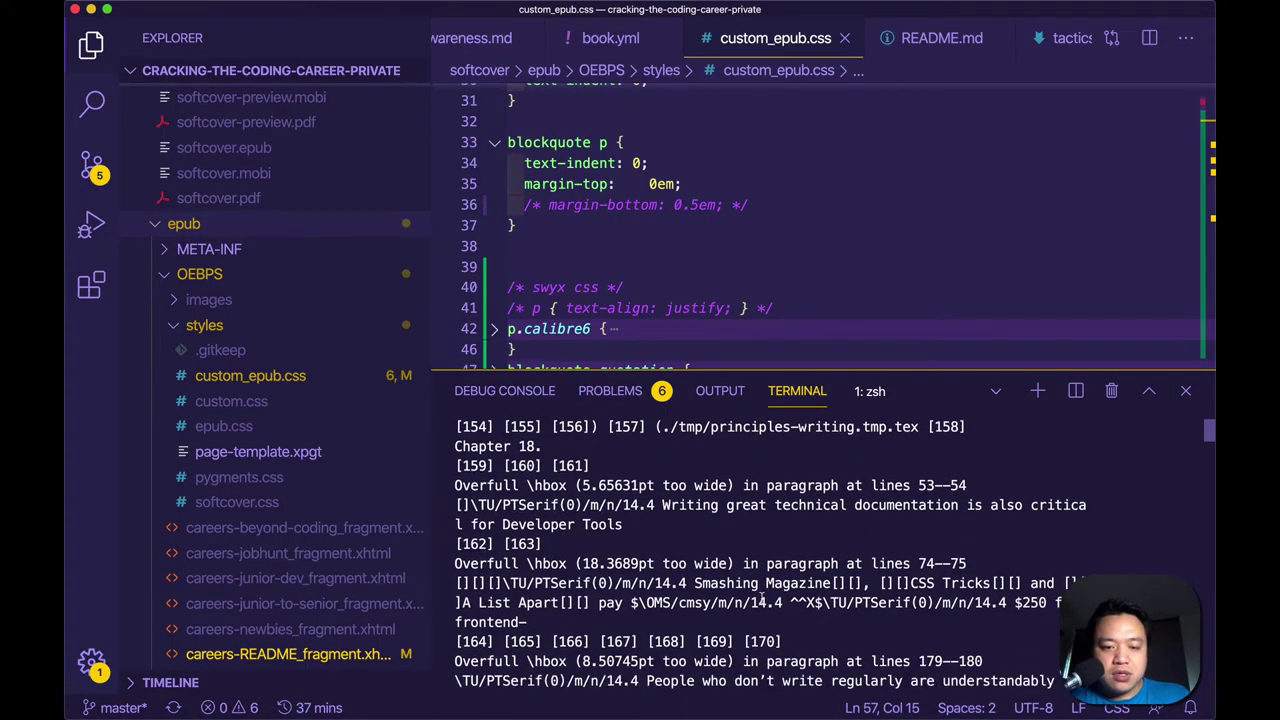
left_click_drag(581, 485, 645, 485)
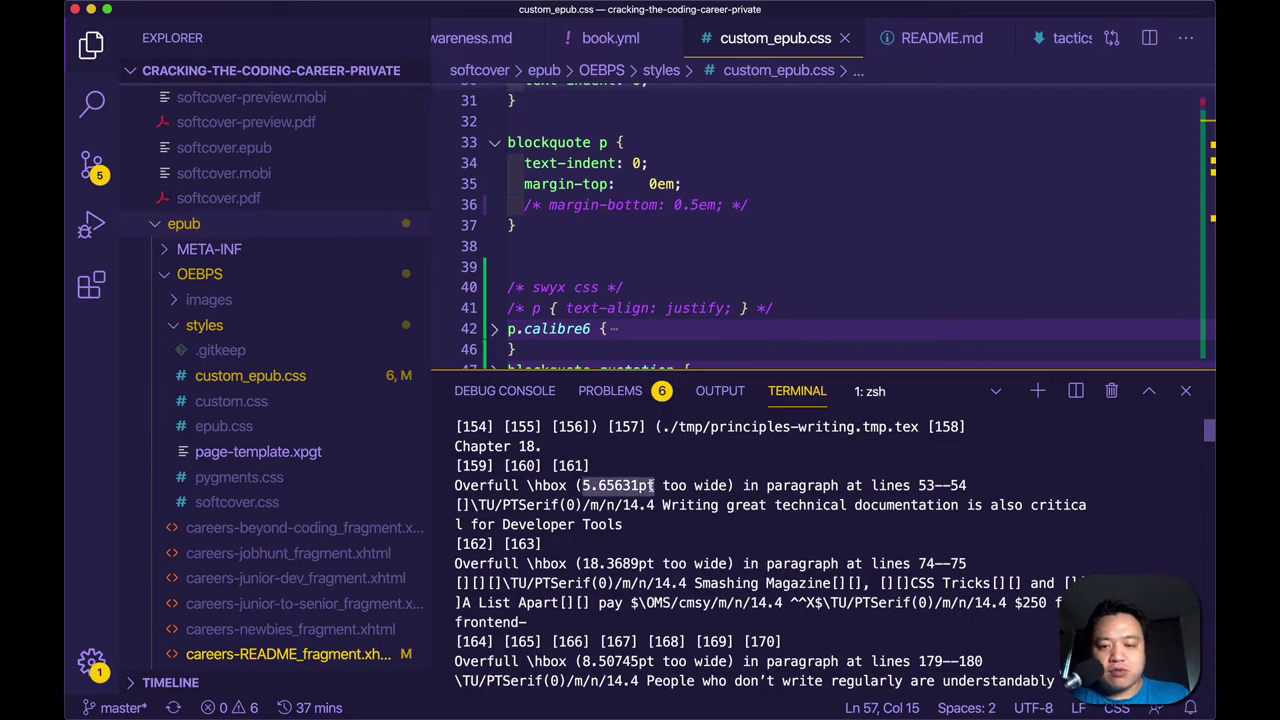
Step: Check the highlighted line in softcover.pdf, and highlight the overflow width in the build output's warning for lines 74--75
key("super+Tab")
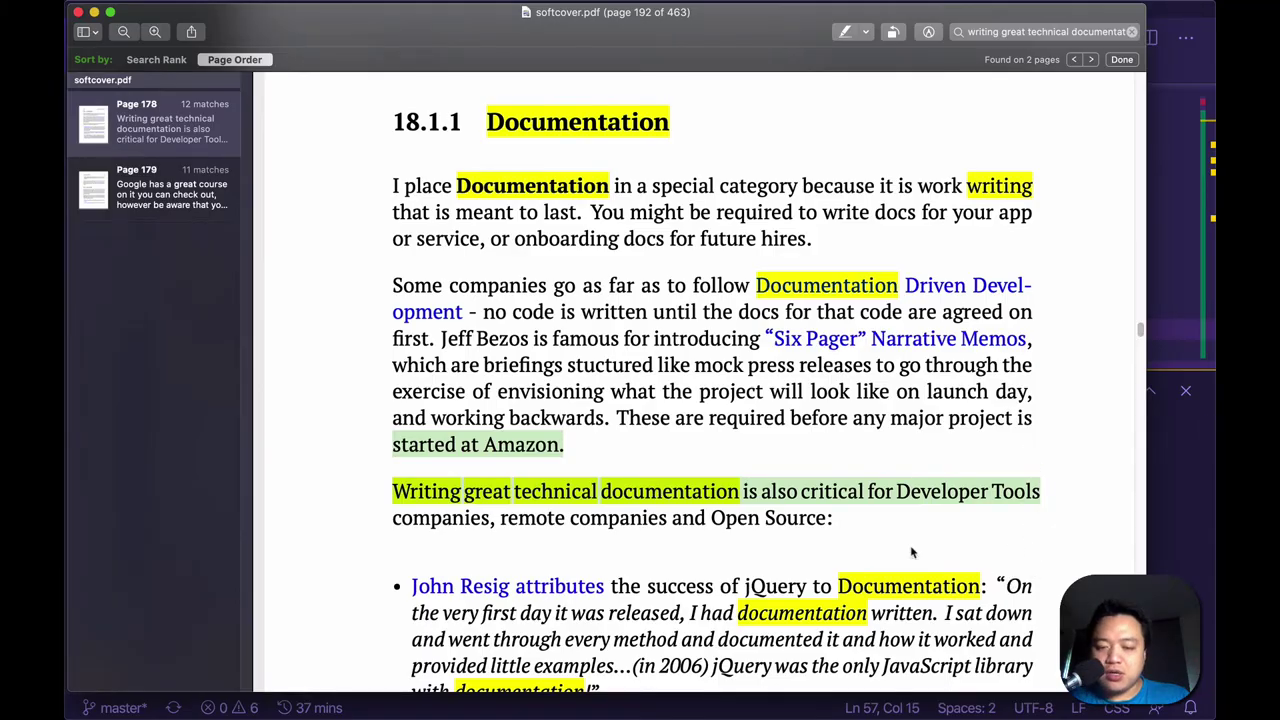
key("super+Tab")
scroll(603, 548, "down", 1)
left_click_drag(580, 524, 650, 524)
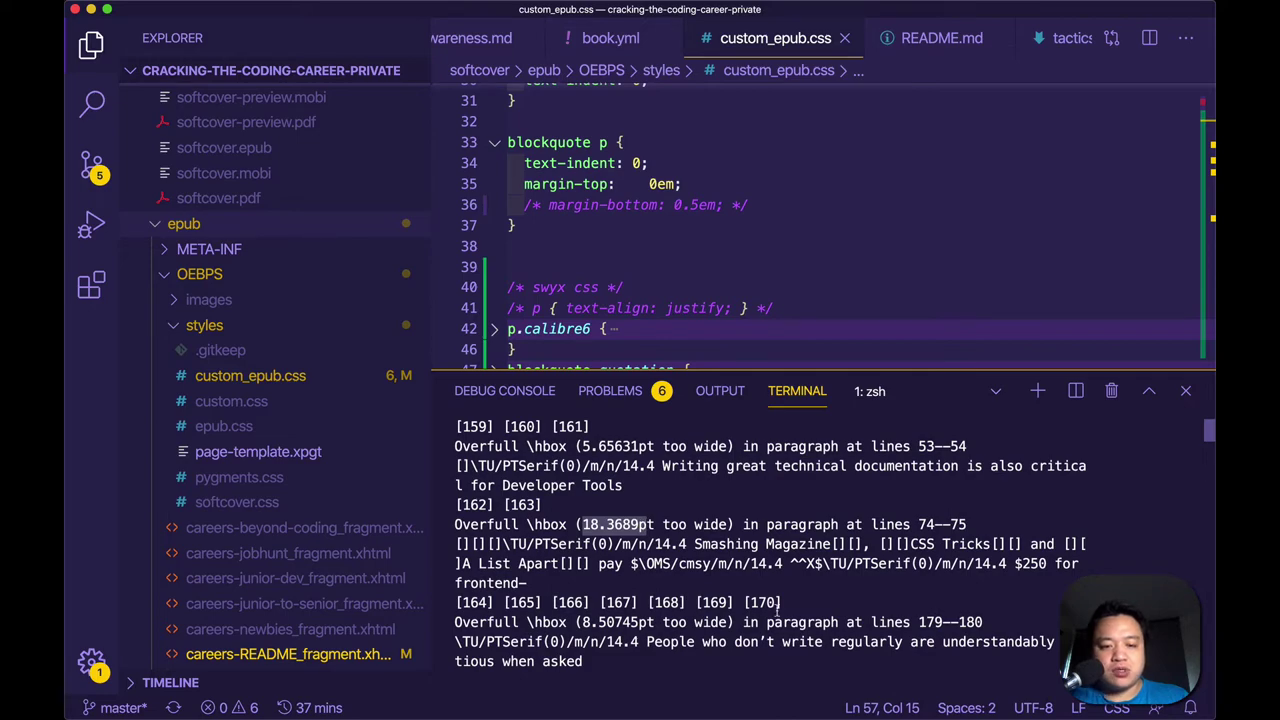
Step: Search softcover.pdf for "A List Apart" and highlight the list of paying publications in the Chapter 18 match on page 180
key("super+c")
key("super+Tab")
key("super+f")
key("super+v")
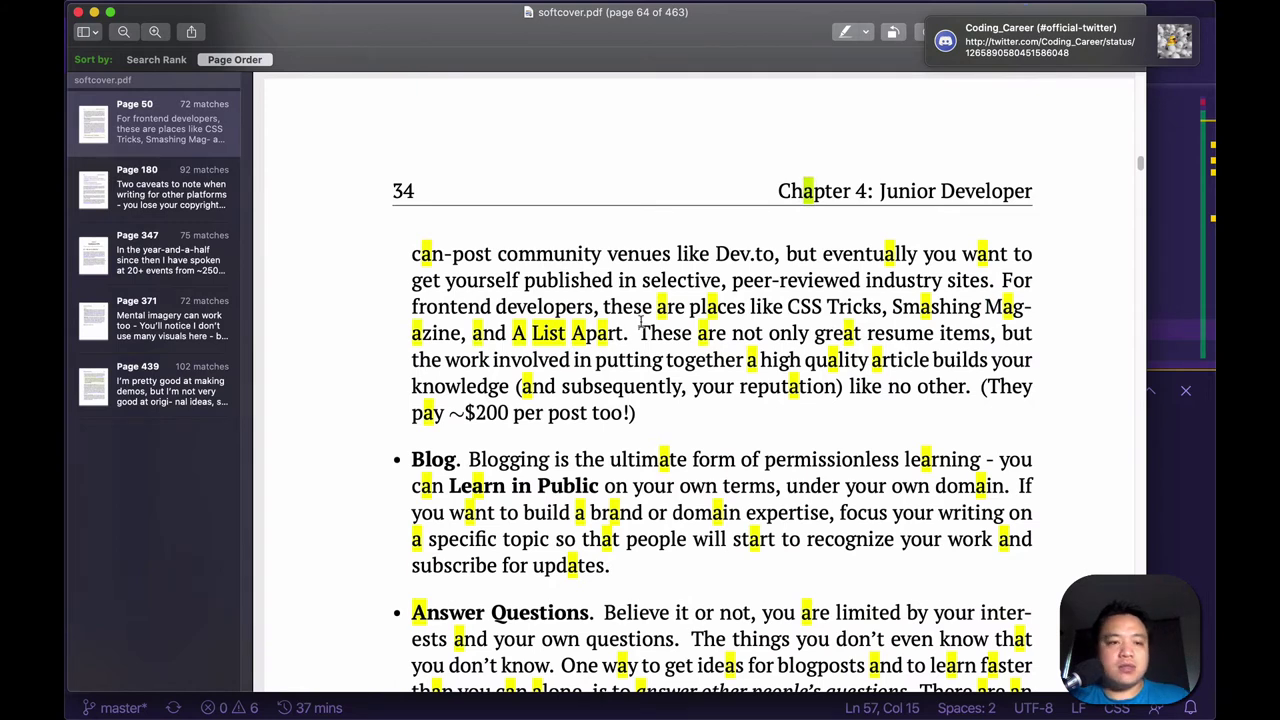
left_click(131, 177)
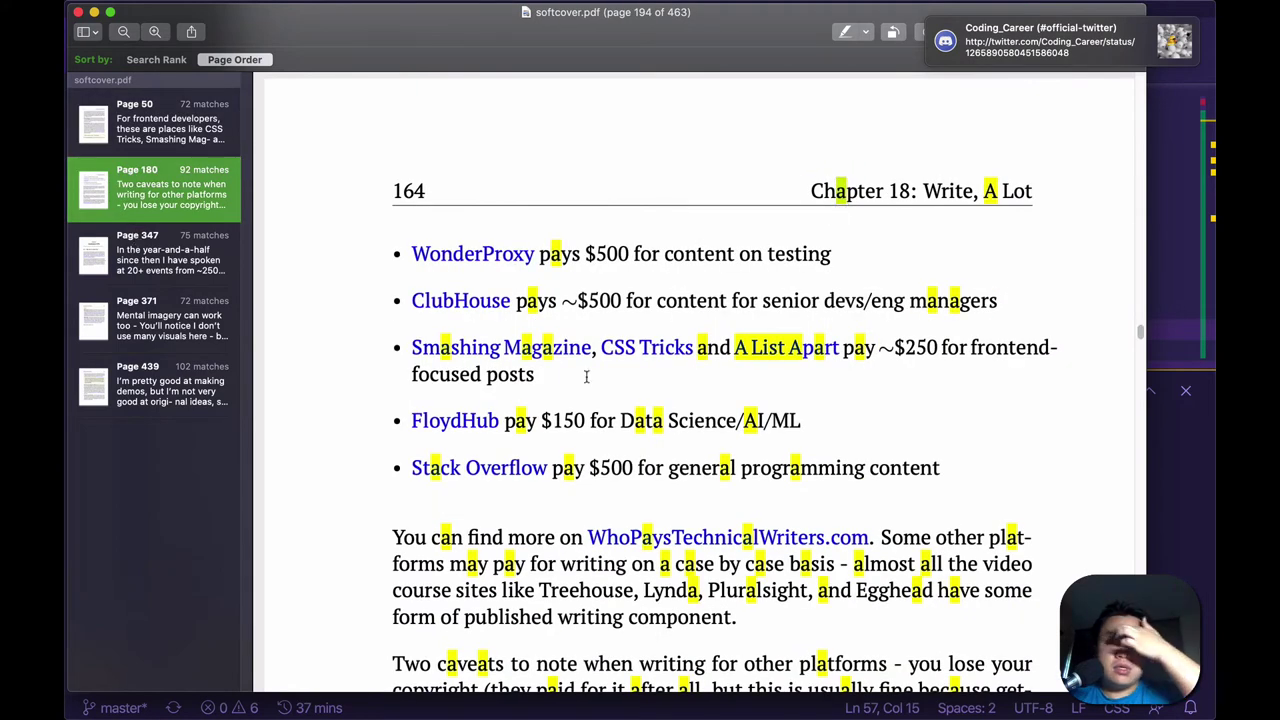
left_click_drag(1033, 198, 1048, 445)
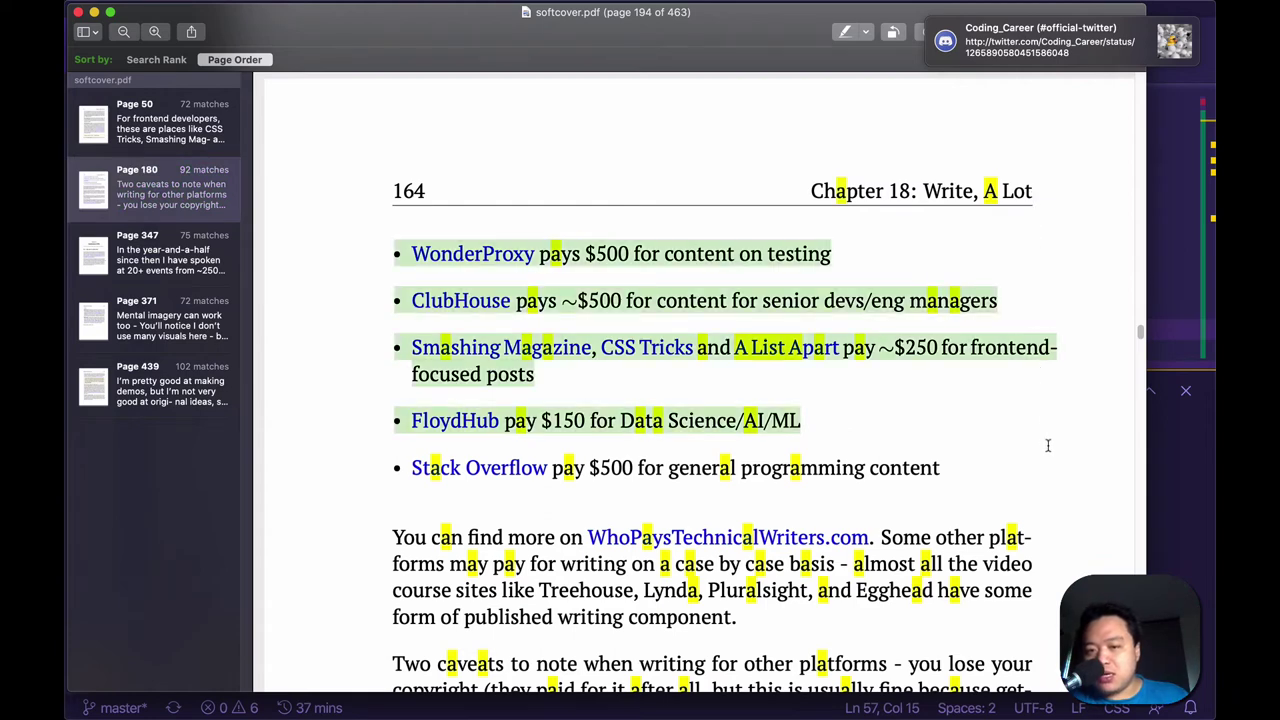
left_click(962, 409)
Step: Find the overfull warning for lines 35--36 in the build output, and search softcover.pdf for "counterparty"
key("super+Tab")
scroll(524, 520, "down", 5)
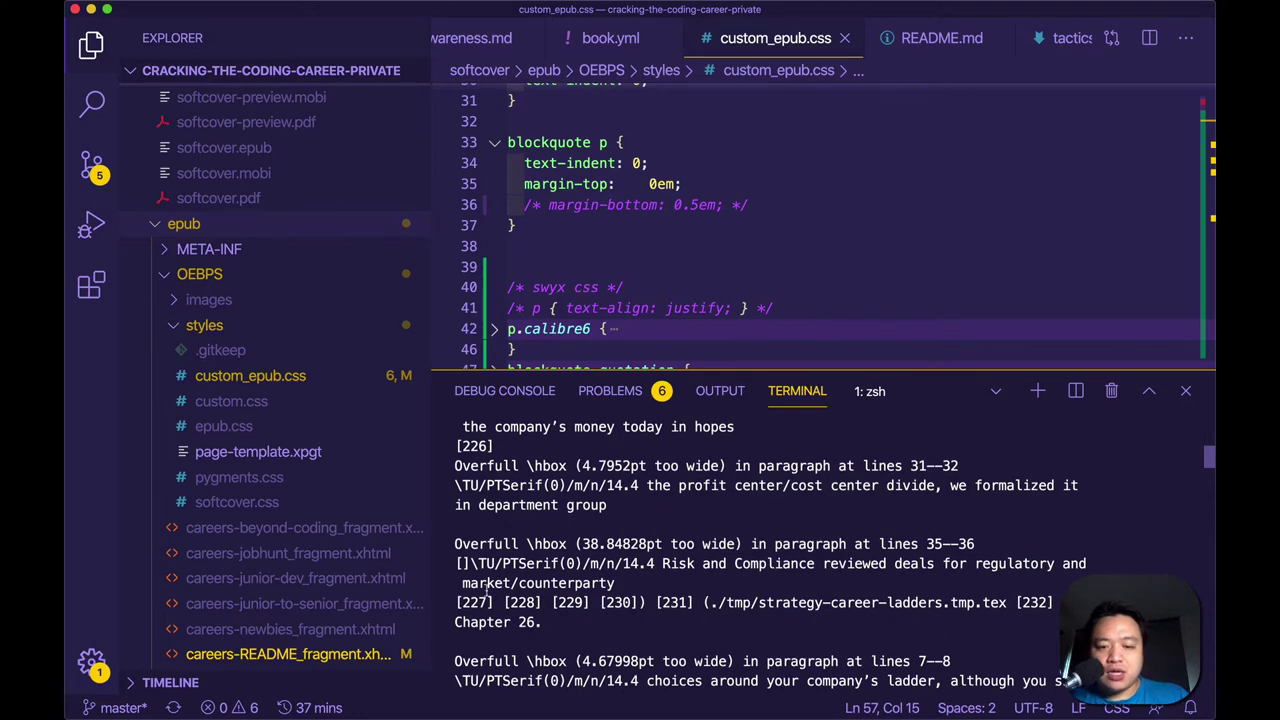
key("super+Tab")
type("copy")
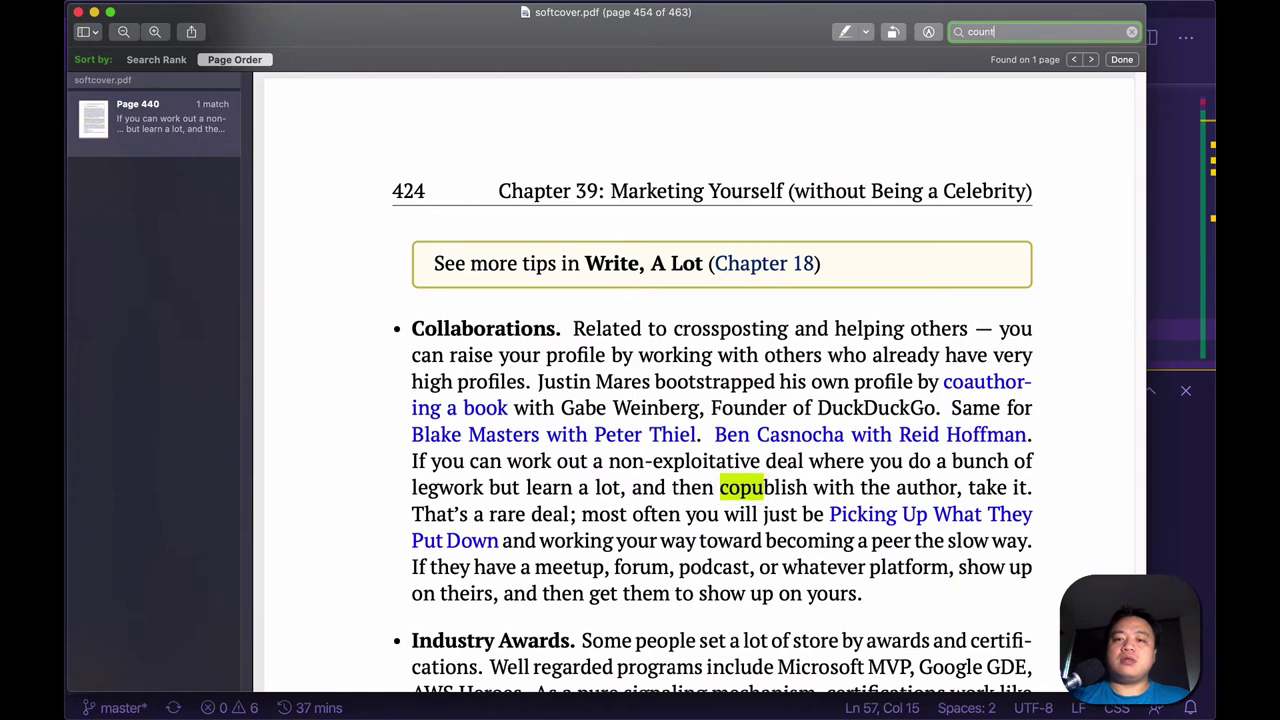
type("terparty")
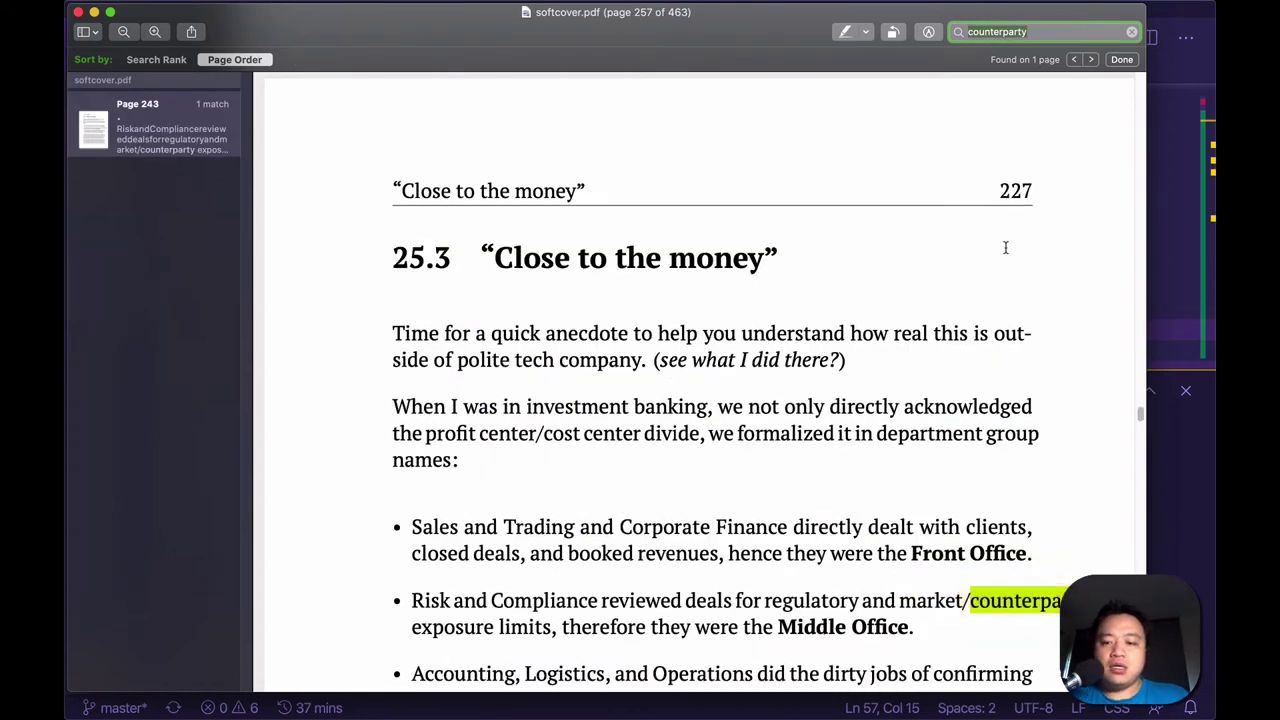
left_click(1006, 248)
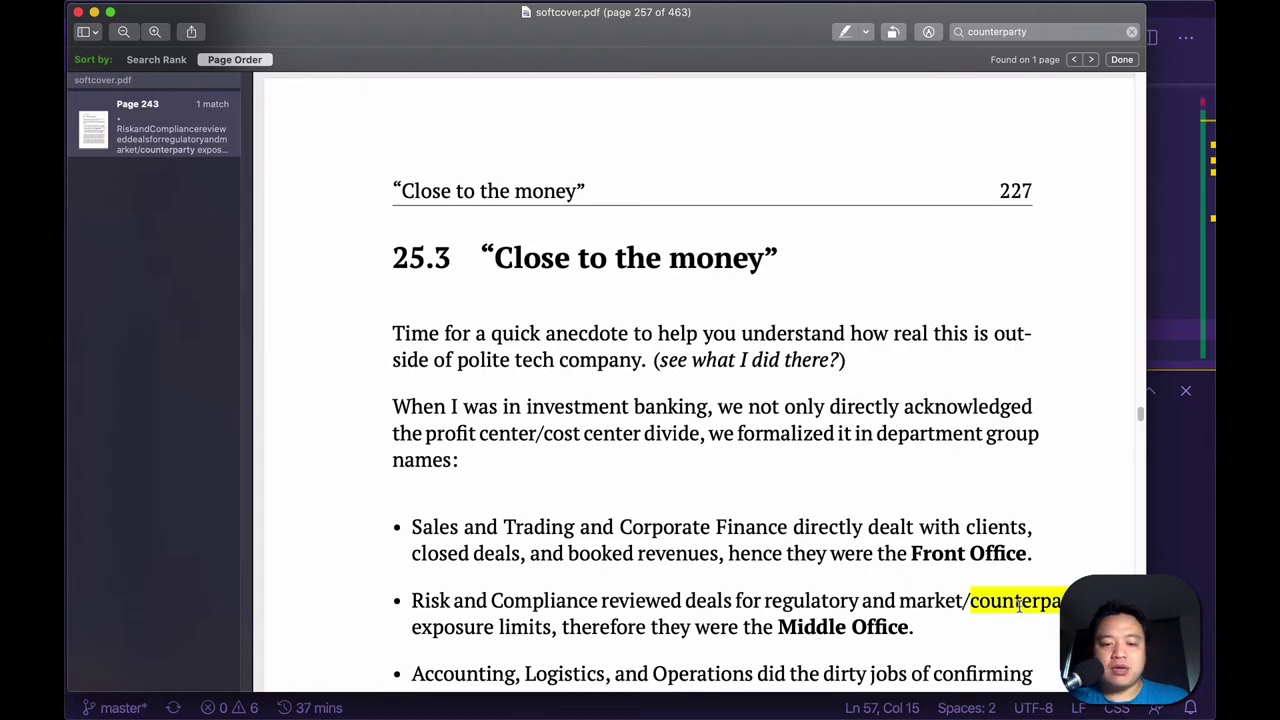
Step: Switch to Visual Studio Code, search the project for "counterparty" and open the match in strategy-profit-center-vs-cost-center.md
key("super+Tab")
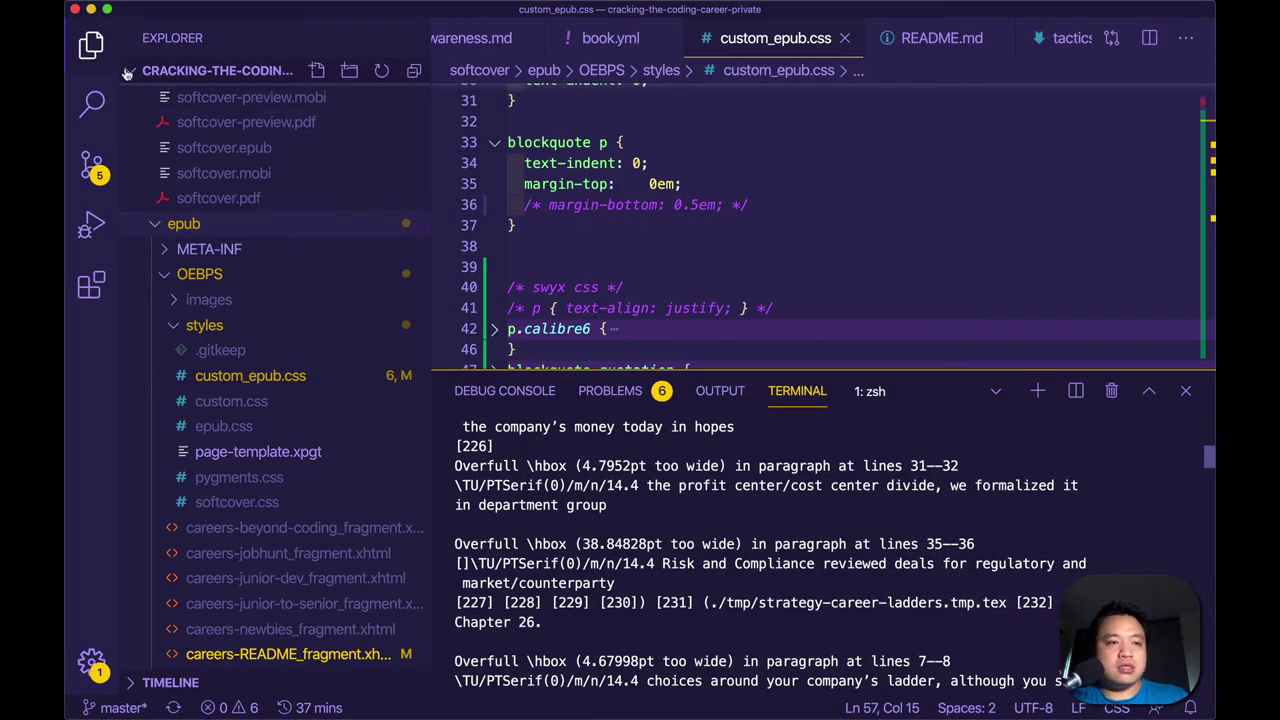
key("super+shift+f")
key("super+v")
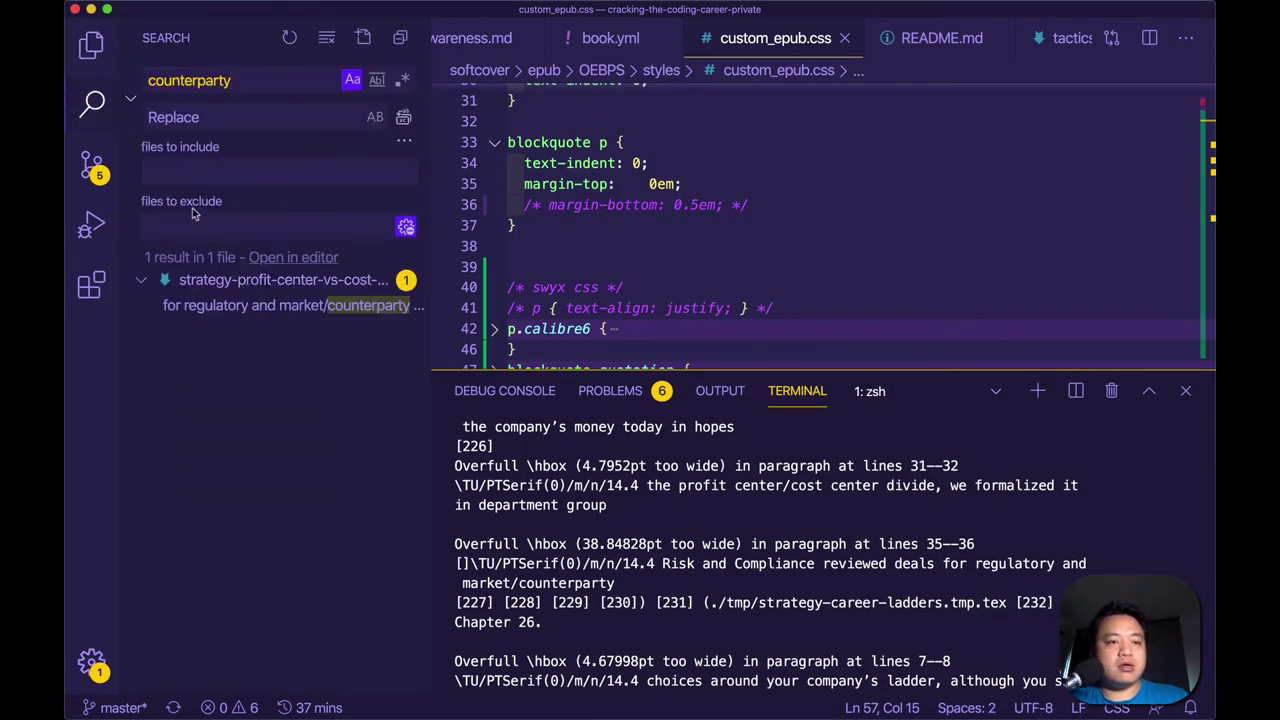
left_click(238, 306)
Step: Reword "regulatory and market/counterparty" on line 31 as "regulatory, market, and counterparty" and save the file
left_click_drag(1097, 228, 1032, 228)
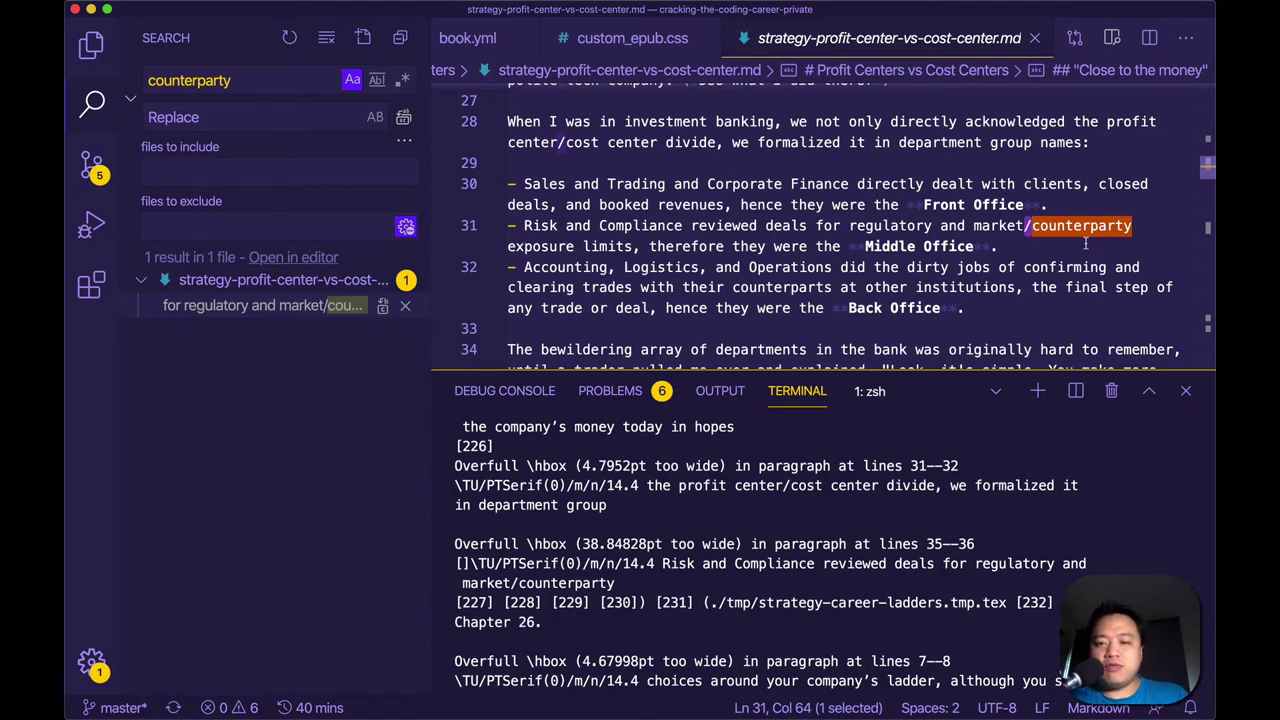
key("Left")
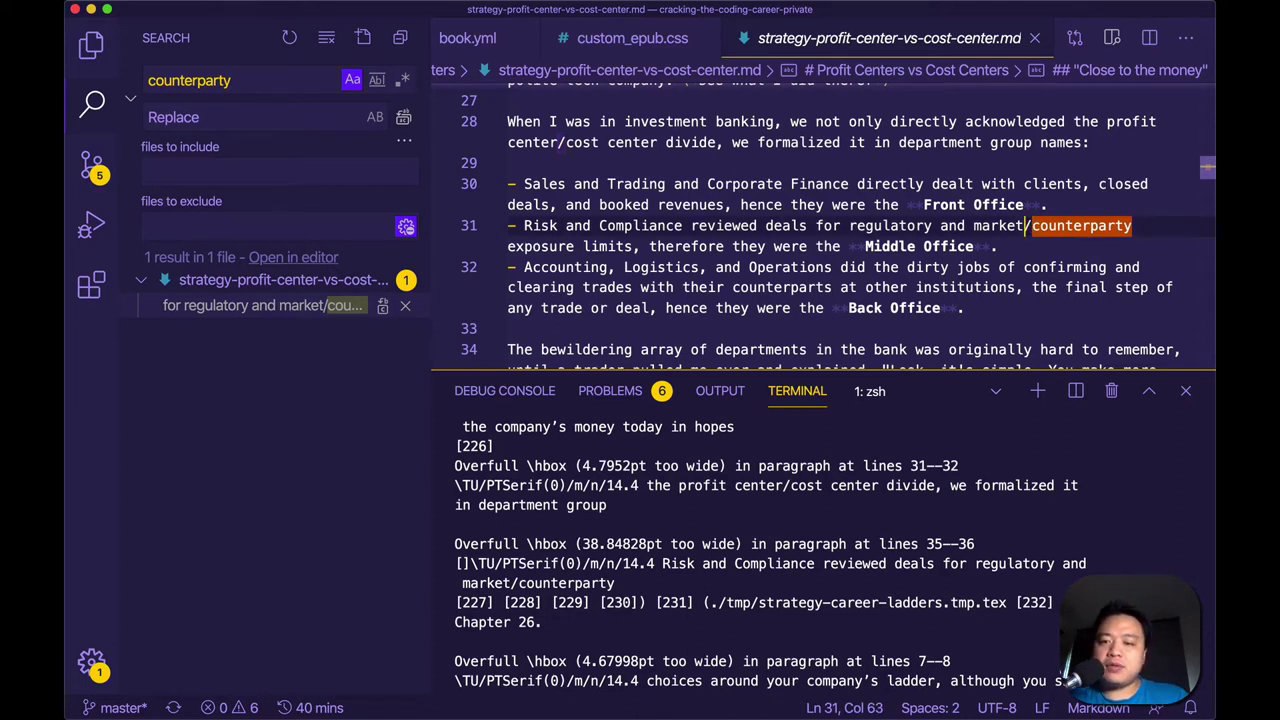
key("alt+BackSpace")
key("alt+BackSpace")
key("BackSpace")
type(", market")
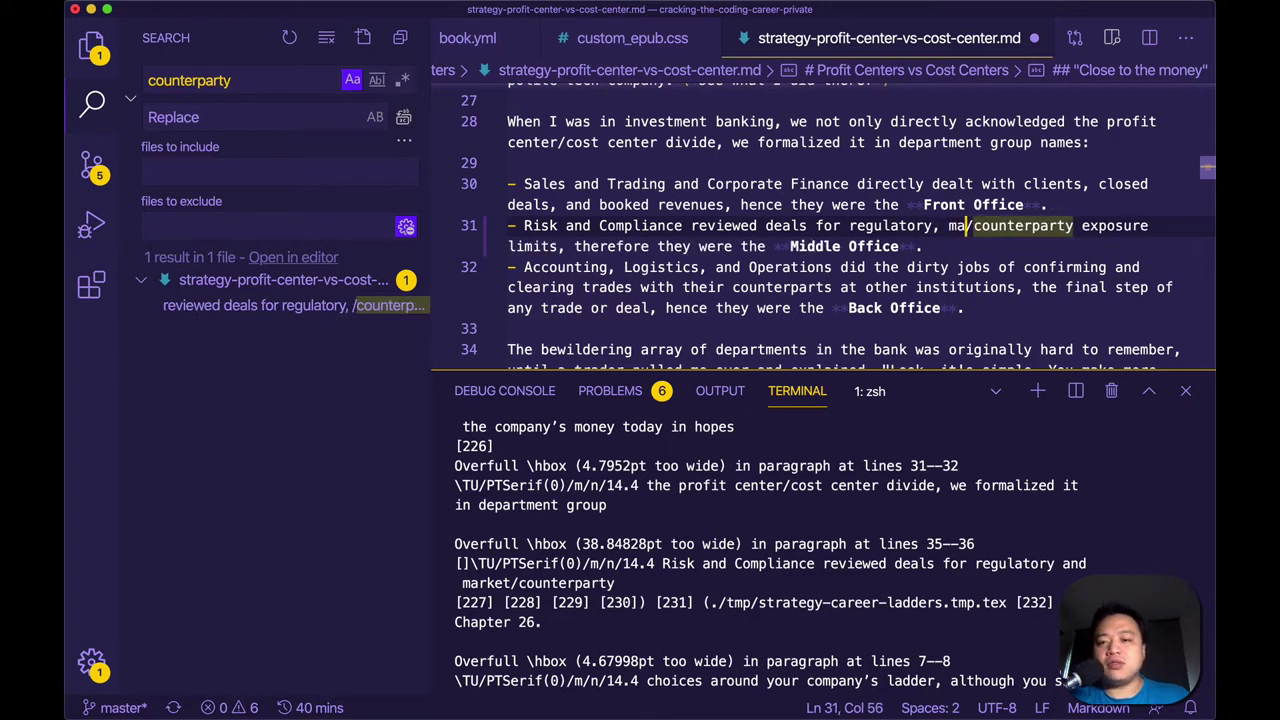
key("Delete")
type(", and")
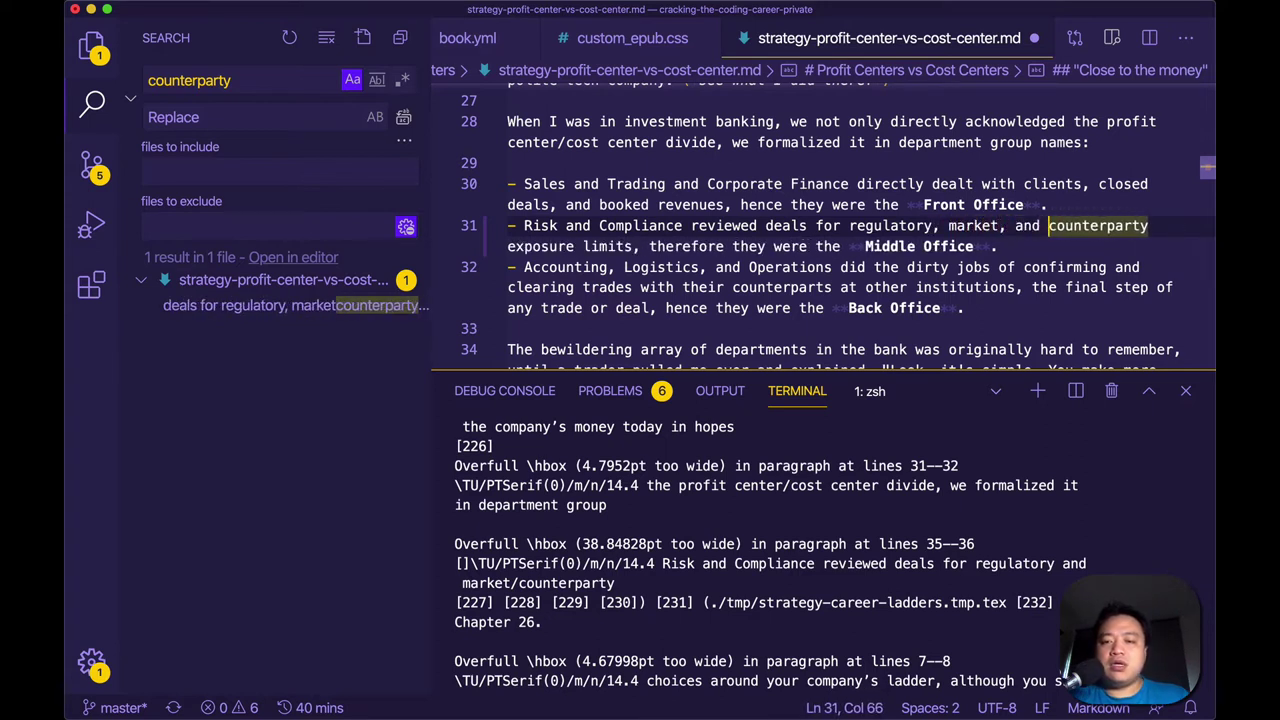
key("super+s")
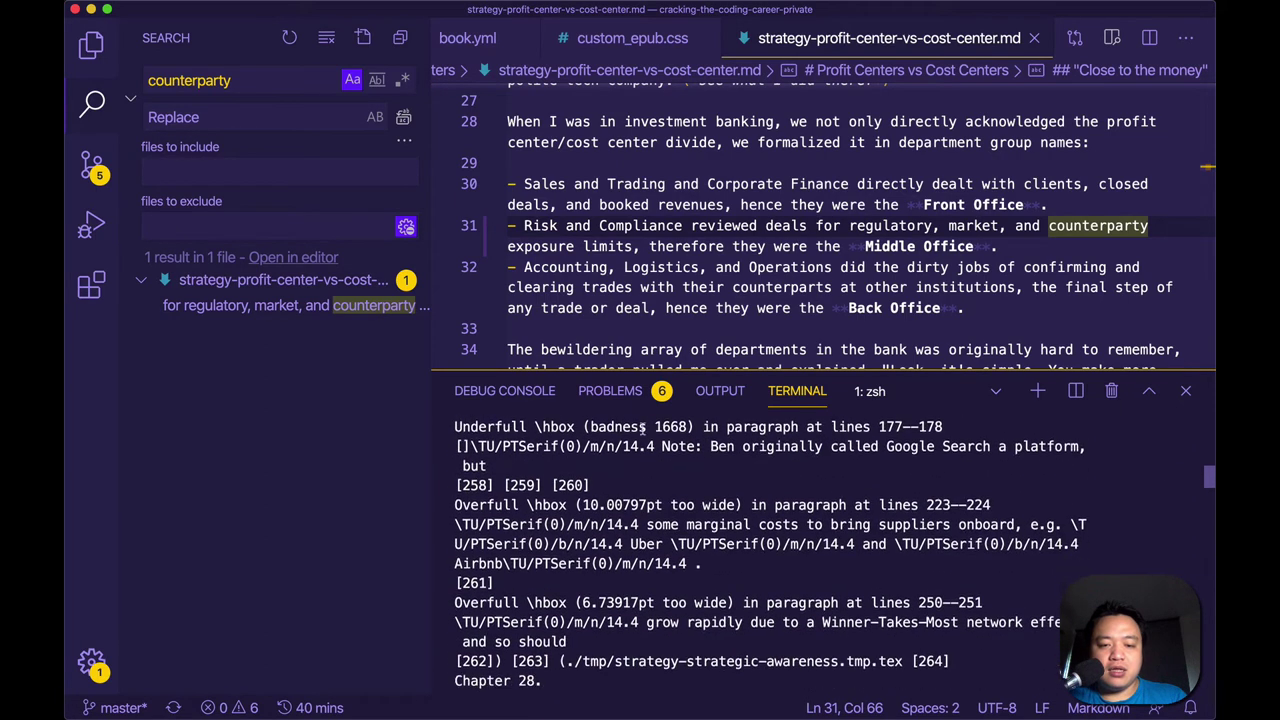
Step: Highlight the underfull hbox warning for lines 177--178 in the build output and review the warnings around it
scroll(664, 497, "up", 2)
left_click_drag(556, 510, 675, 546)
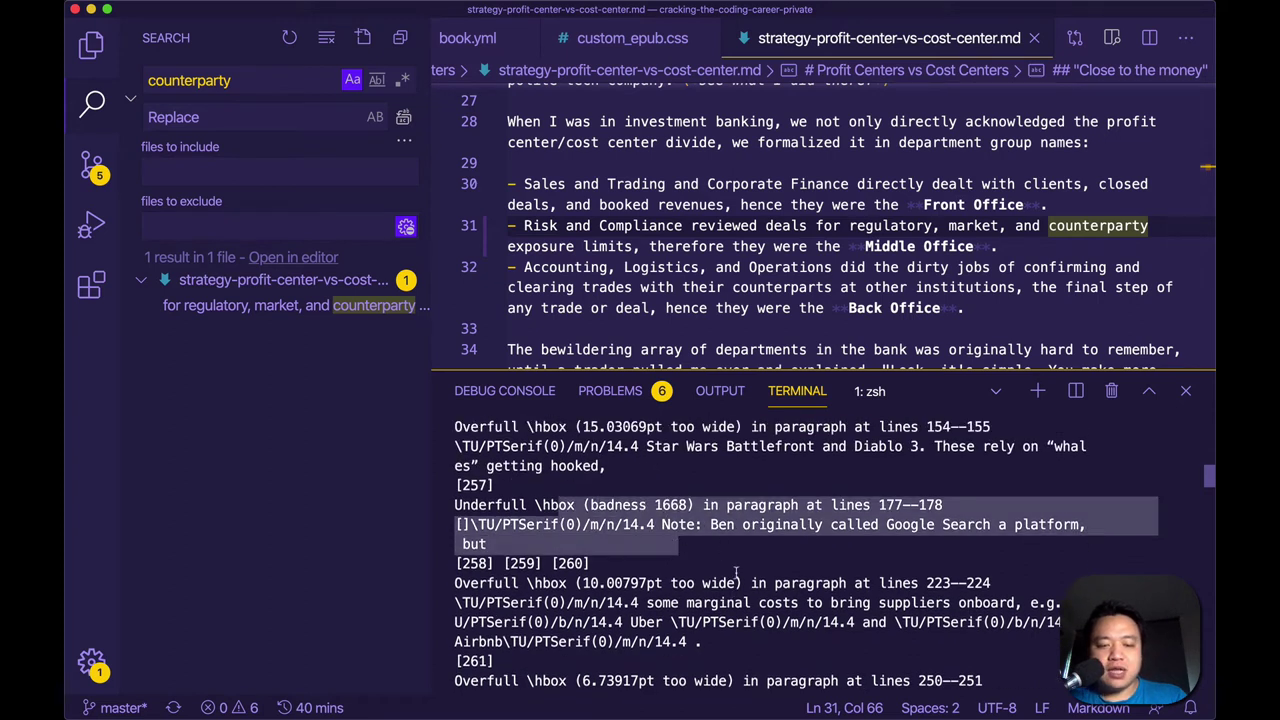
scroll(736, 572, "down", 3)
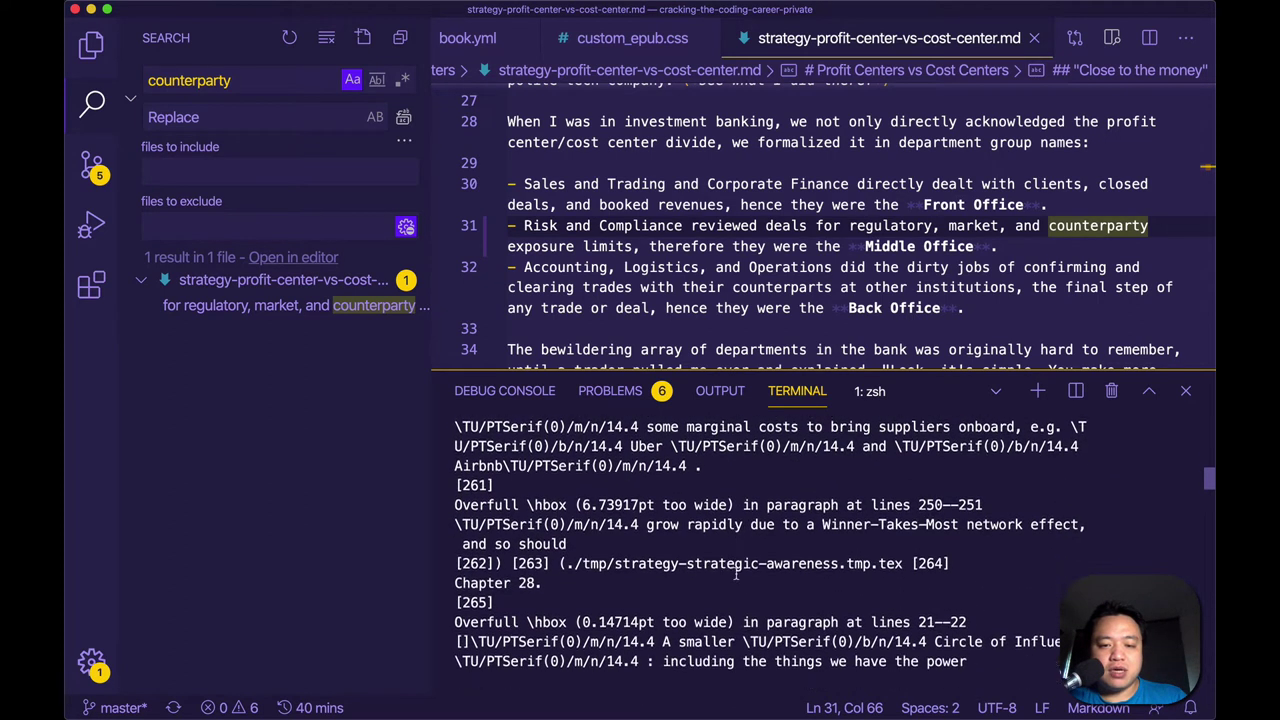
scroll(736, 572, "up", 4)
scroll(736, 572, "down", 2)
scroll(737, 570, "up", 2)
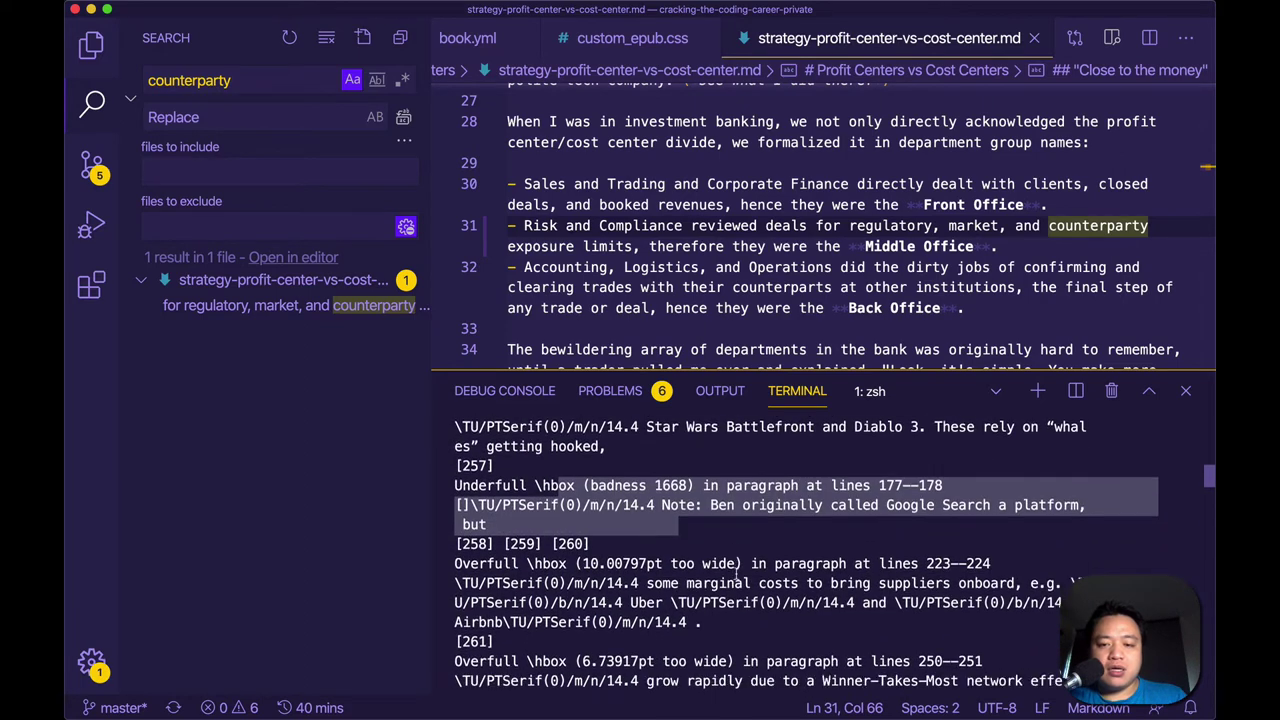
Step: Search softcover.pdf for the exact phrase "google search" and examine the boxed note about Ben in the page 274 match
key("super+Tab")
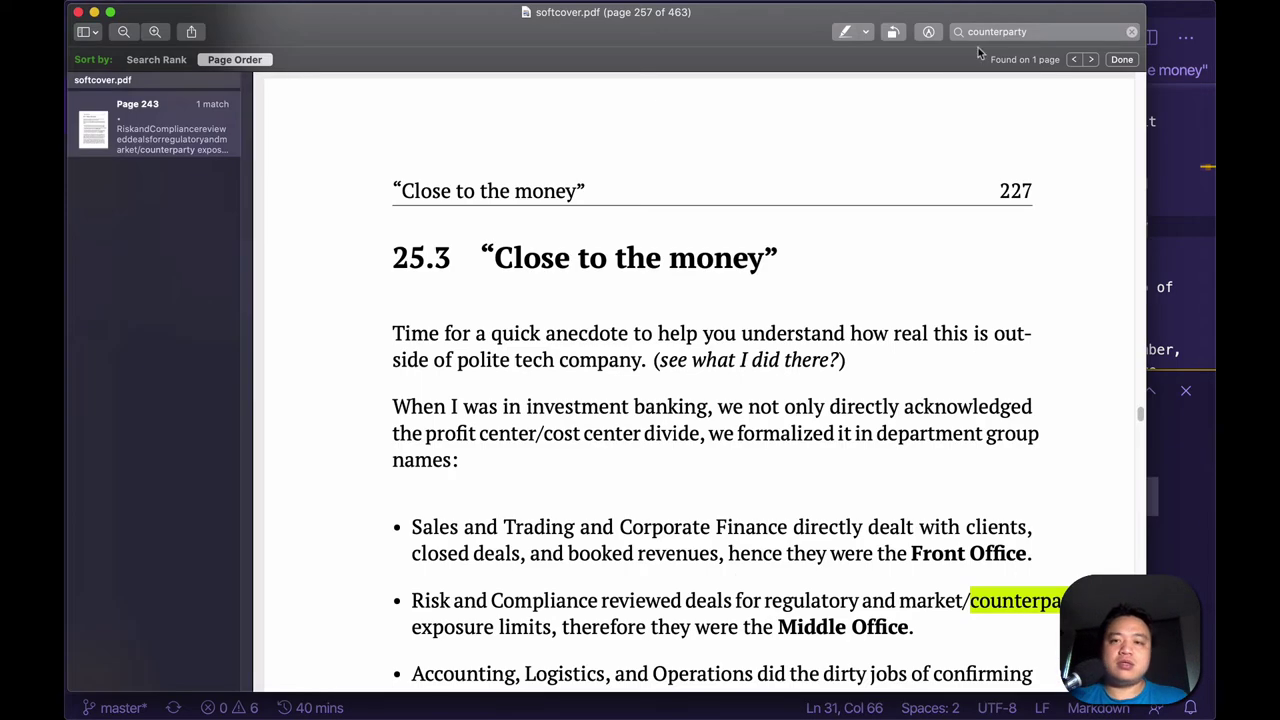
left_click(1009, 38)
type("google search")
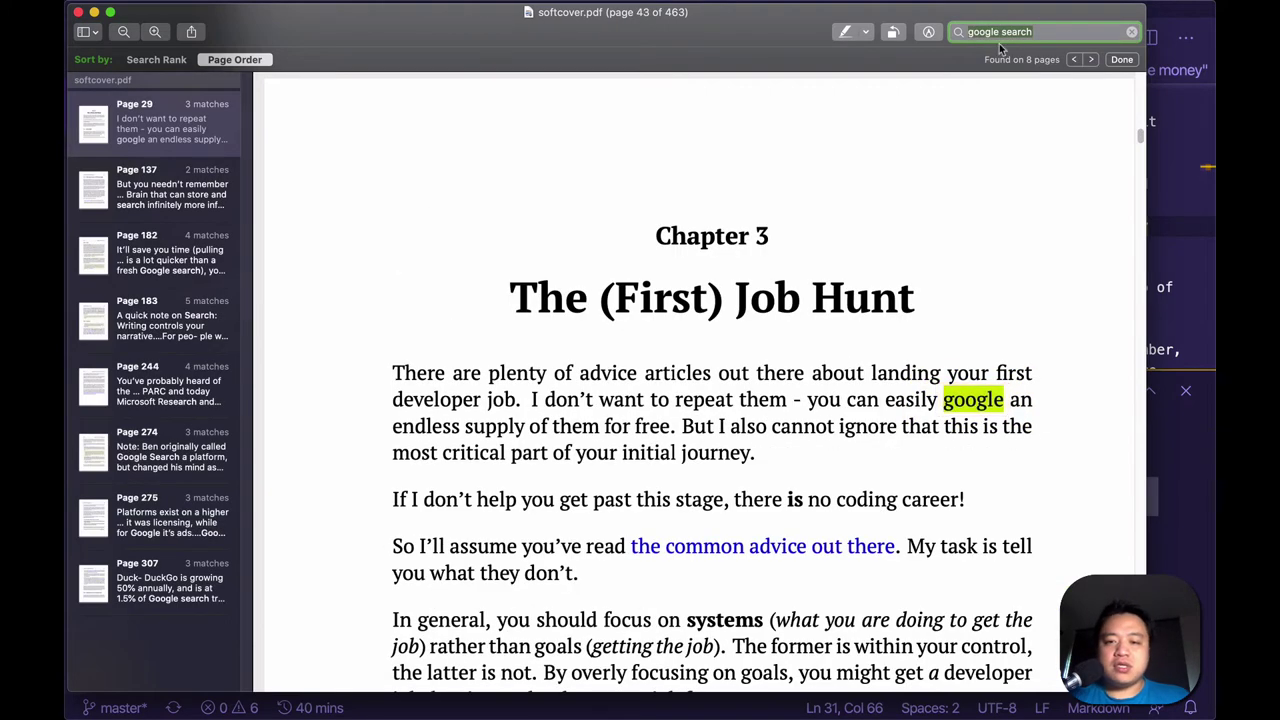
key("Left")
type("\"")
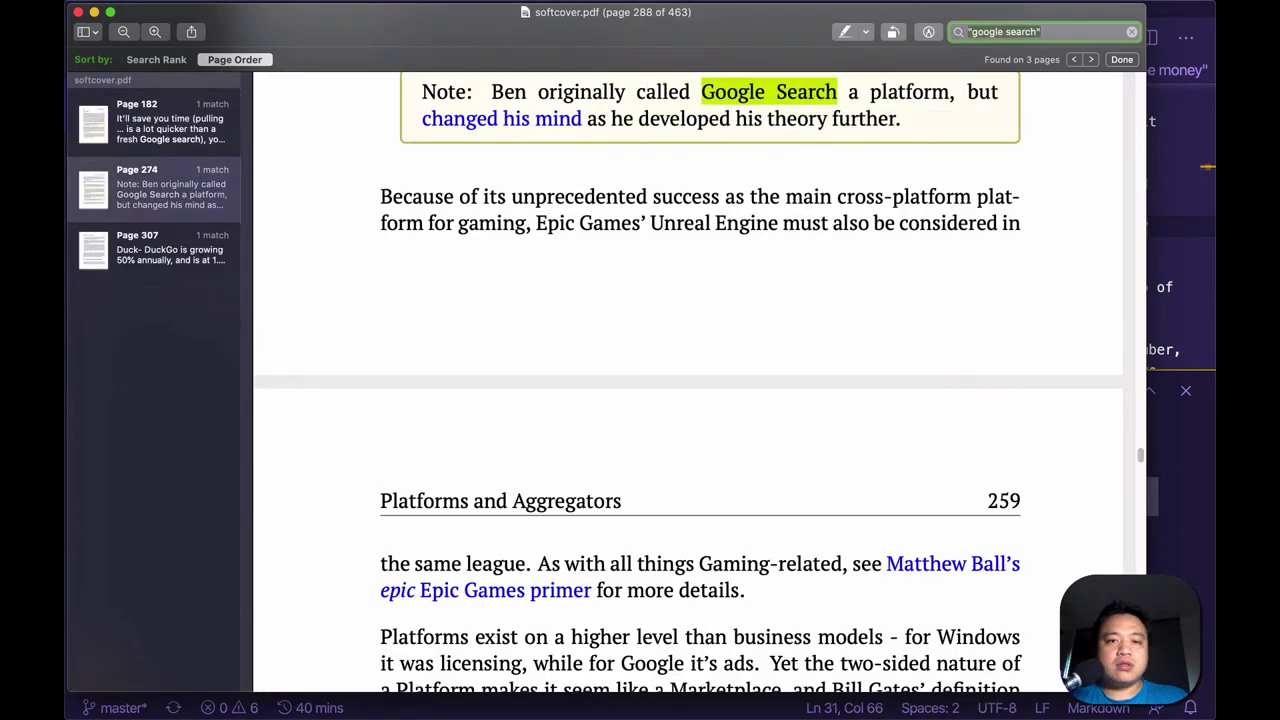
scroll(705, 424, "up", 2)
scroll(730, 300, "up", 2)
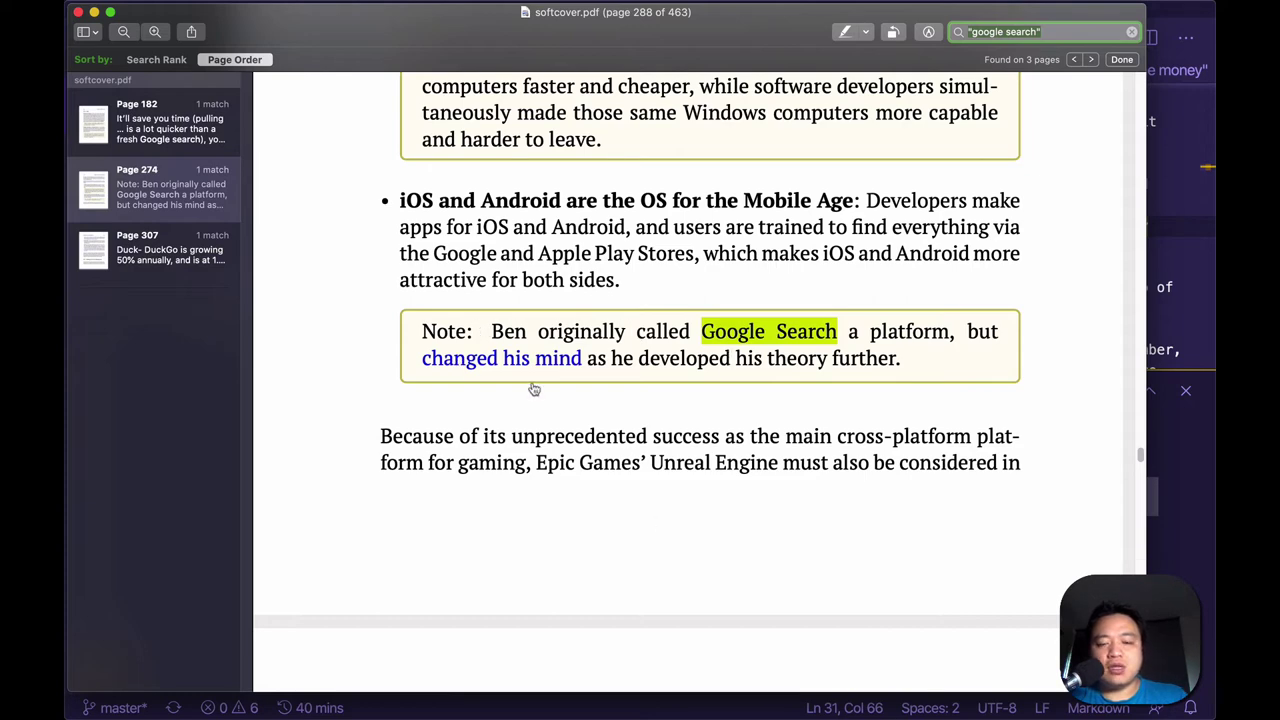
Step: Return to the build output in Visual Studio Code, highlight the 103.77783pt overfull warning, and copy $THING_EVERYONE_USES from it
key("super+Tab")
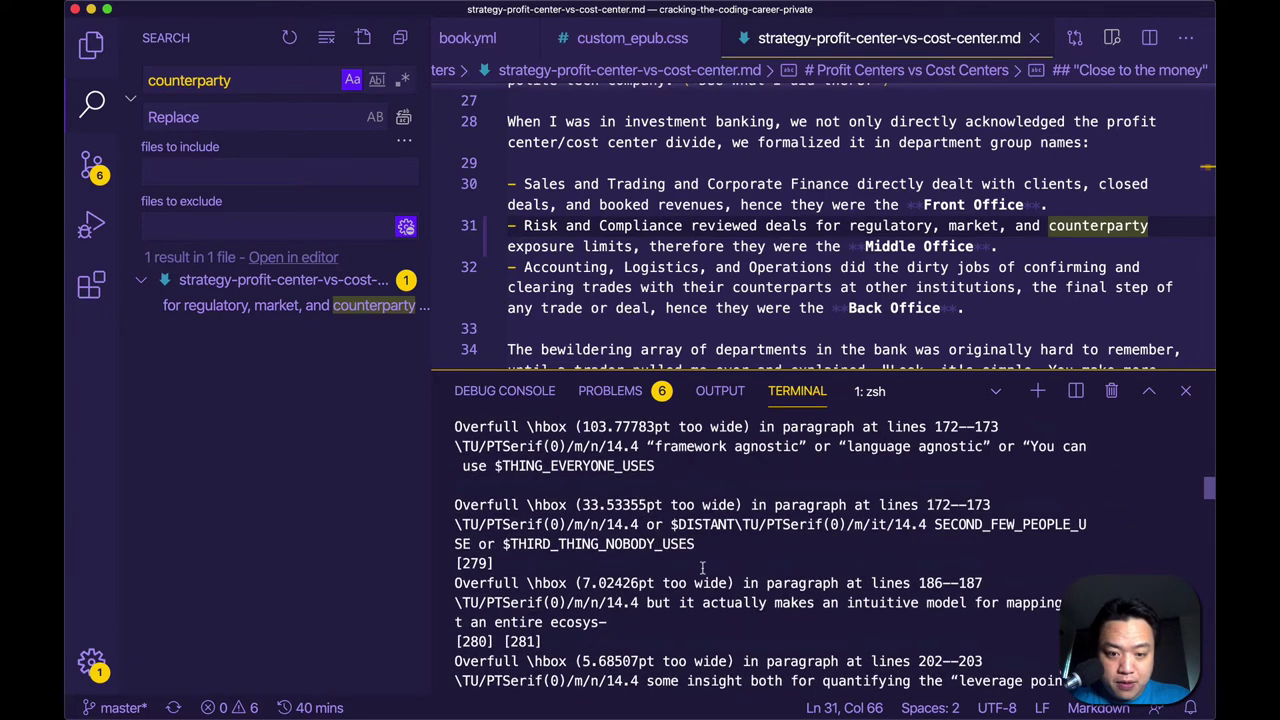
scroll(703, 568, "up", 2)
left_click_drag(558, 500, 714, 540)
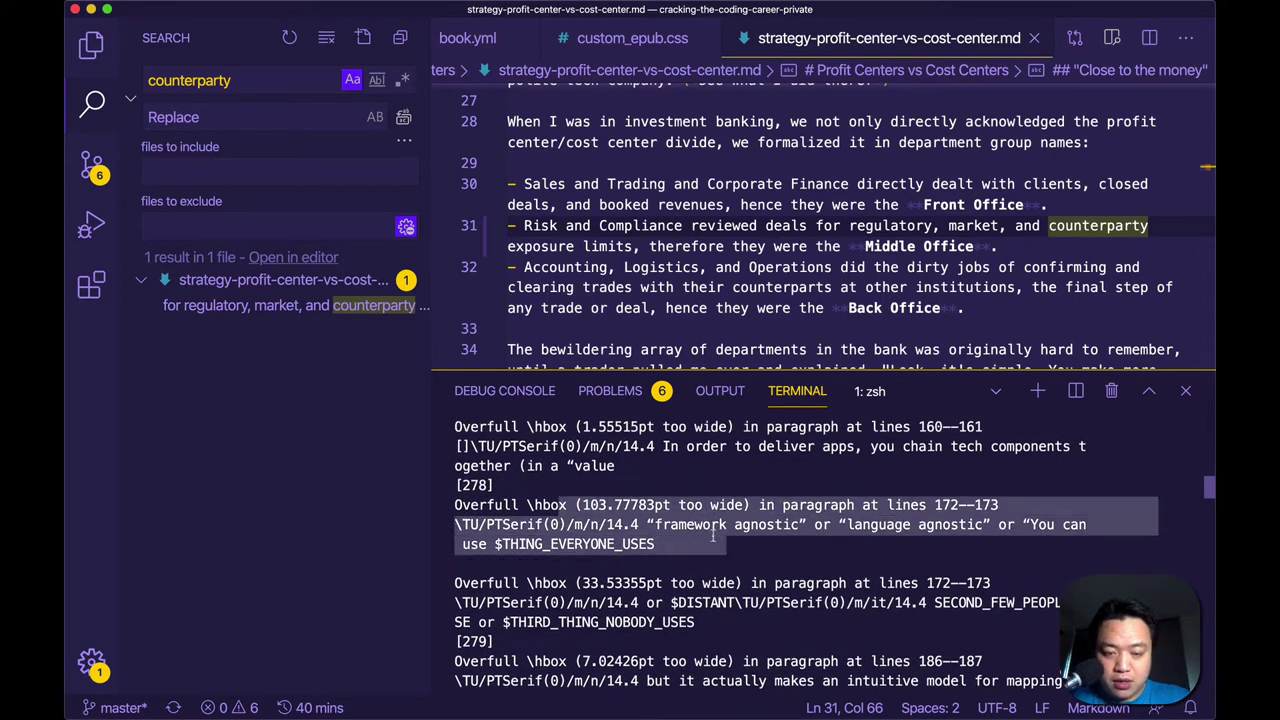
double_click(589, 530)
double_click(617, 541)
key("super+c")
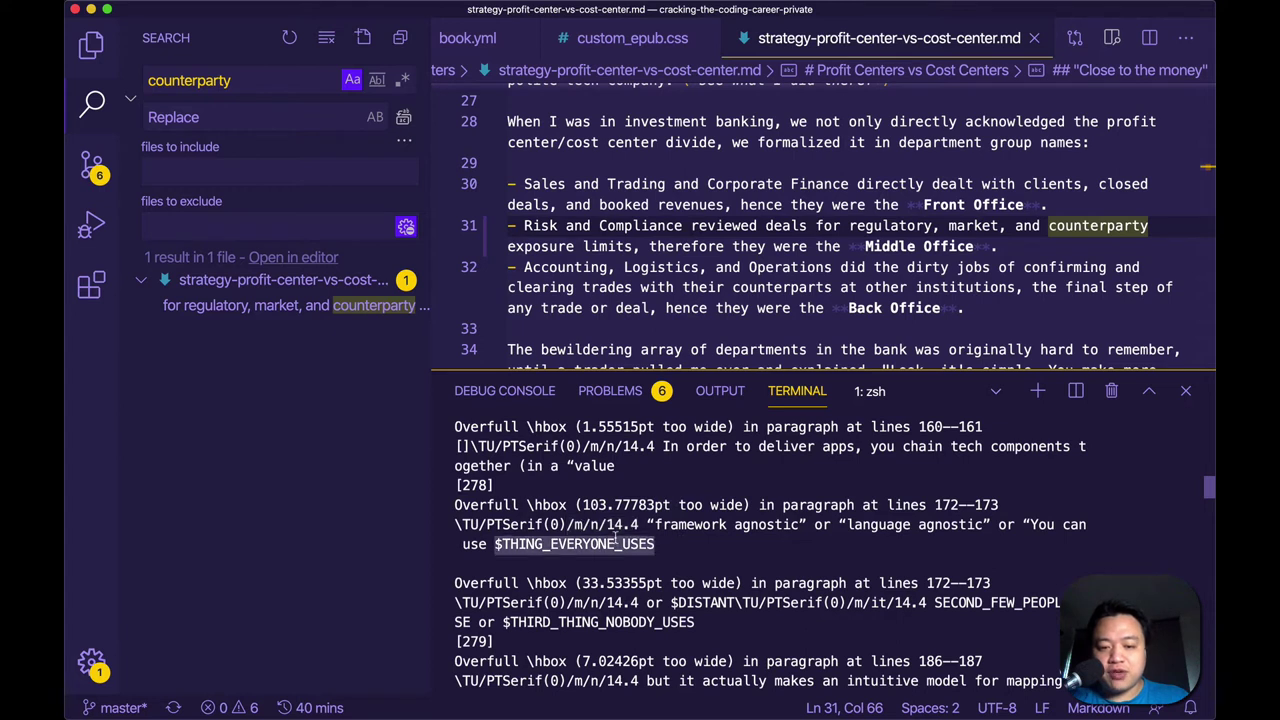
Step: Search the project for $THING_EVERYONE_USES, then without the dollar sign and with case matching turned off
double_click(230, 80)
key("super+v")
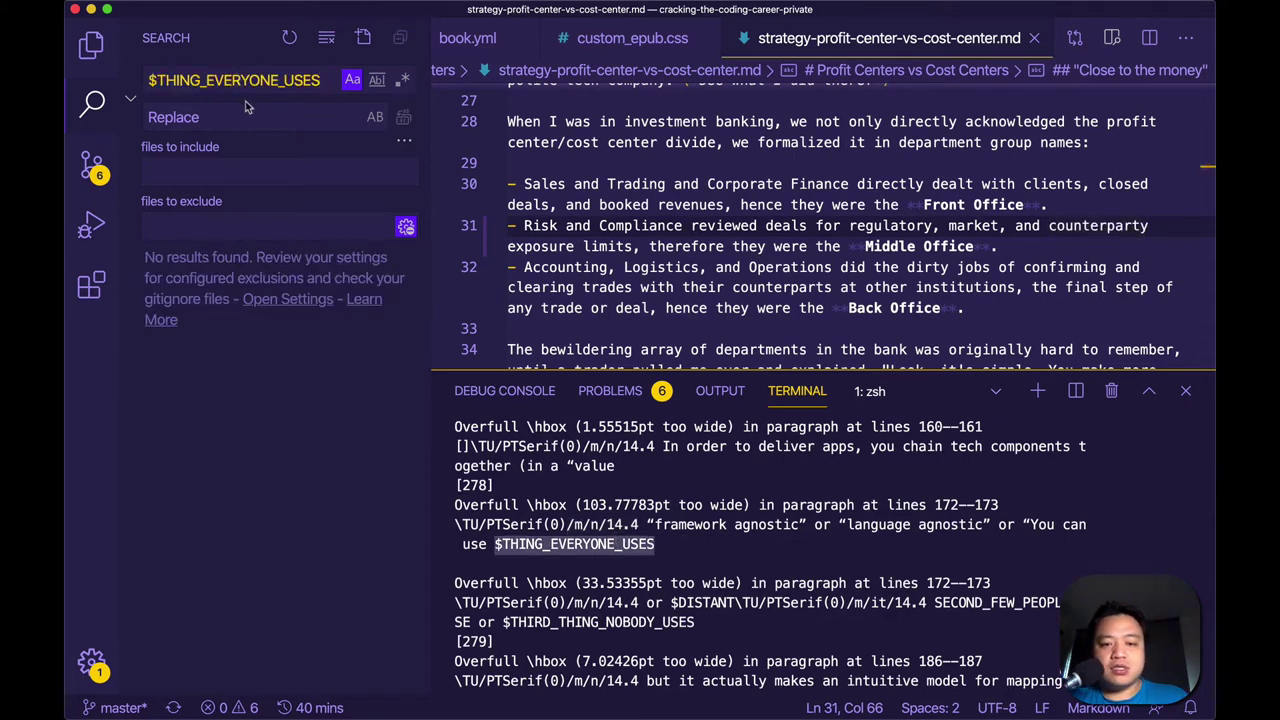
key("Home")
key("Delete")
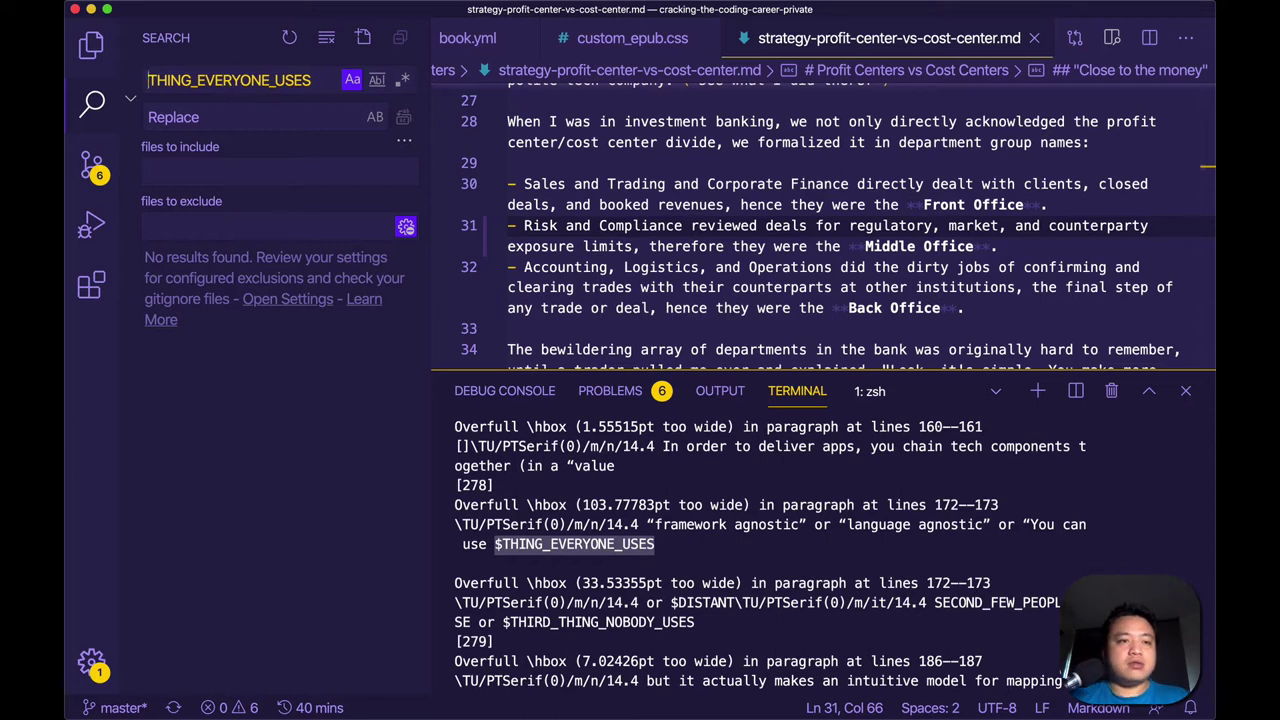
left_click(352, 80)
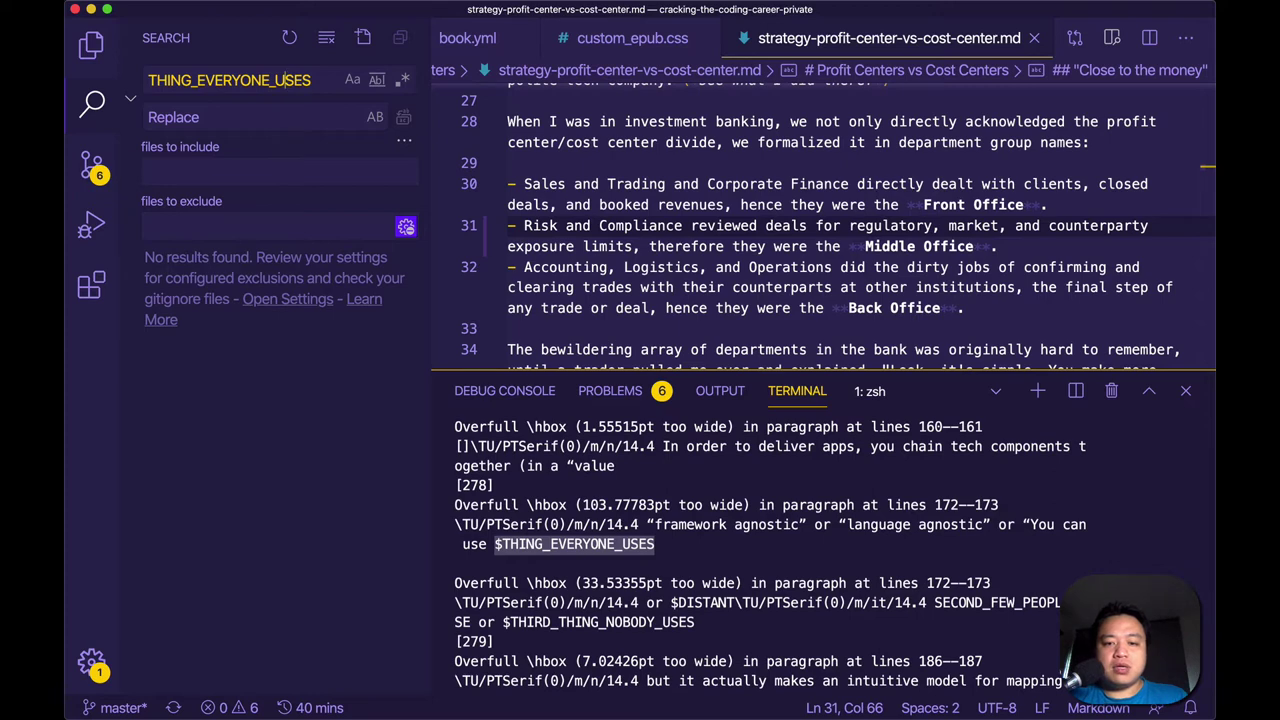
Step: Search the project for "language agnostic" and open the match in strategy-strategic-awareness.md
double_click(309, 80)
key("BackSpace")
type("language agnostic")
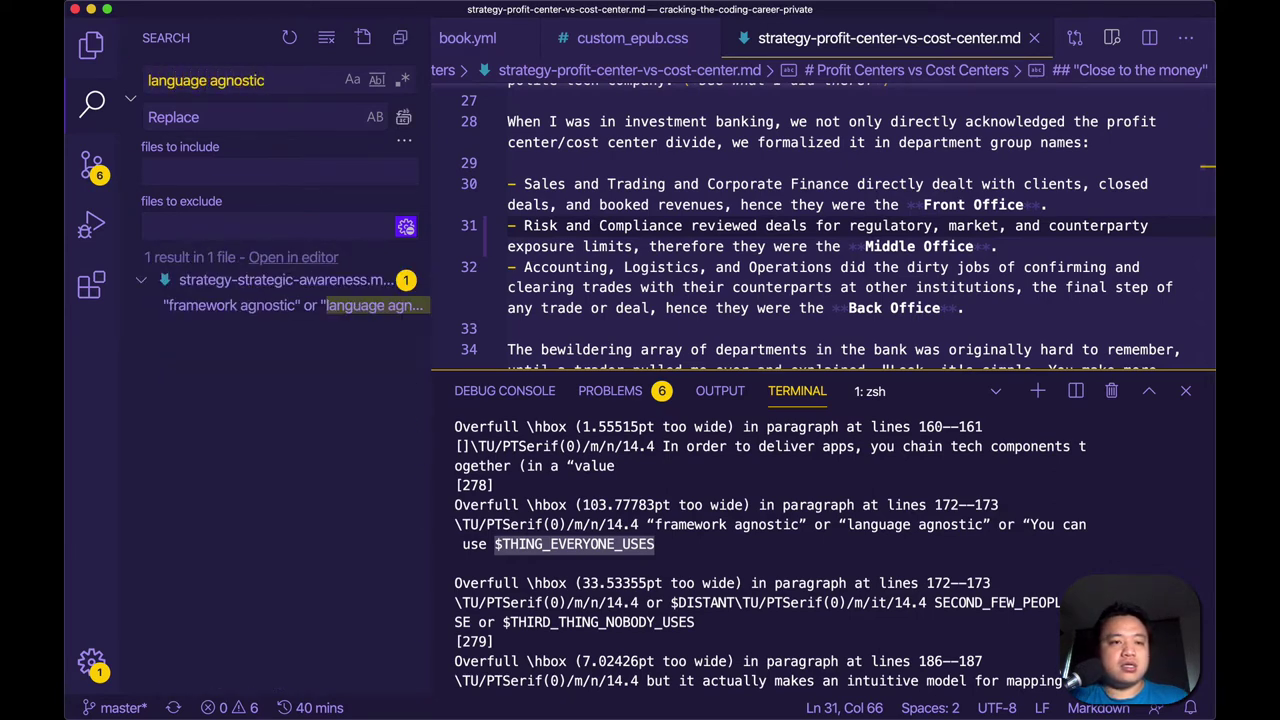
left_click(285, 305)
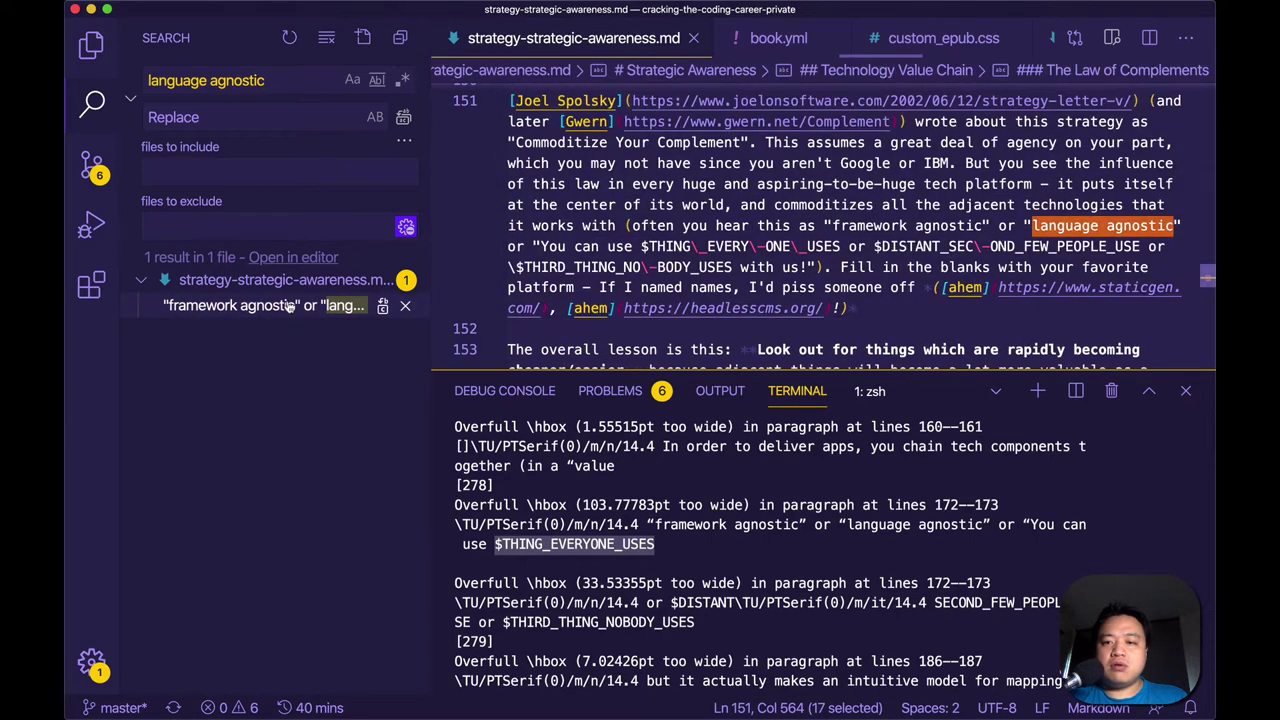
Step: Highlight the escaped underscore and the \- hyphenation hint inside $THING\_EVERY\-ONE\_USES on line 151
left_click(1121, 267)
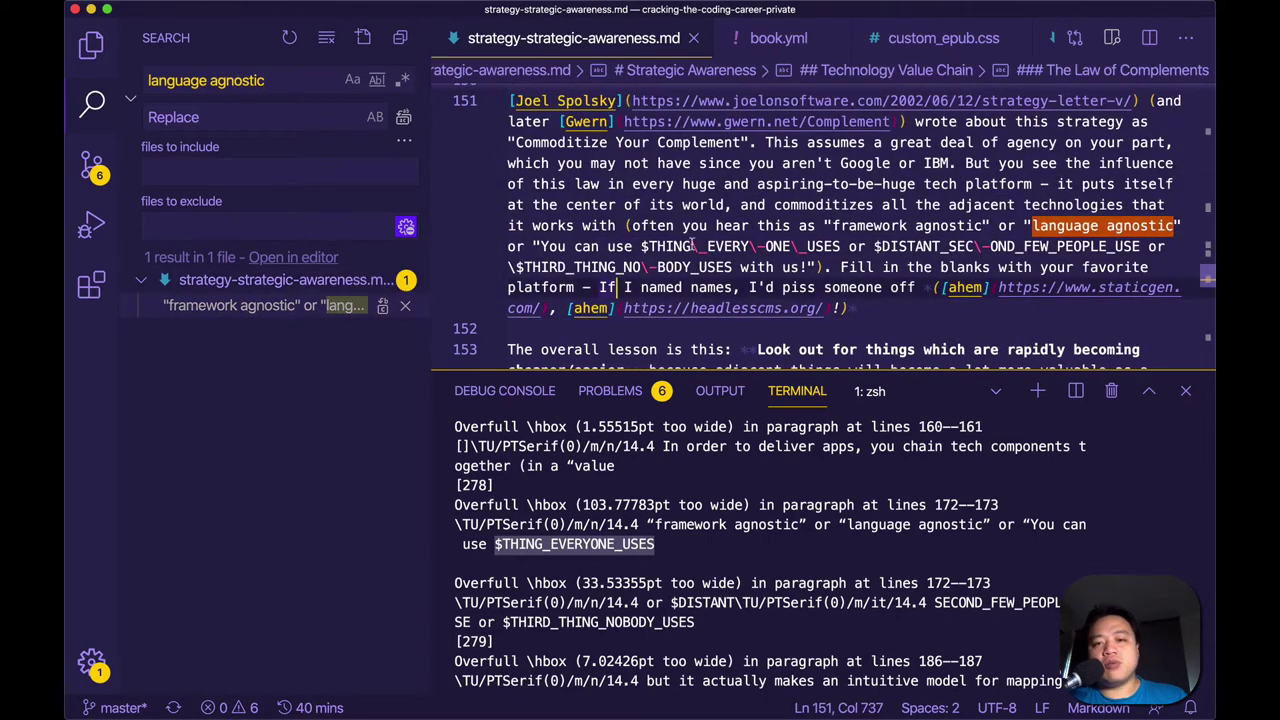
left_click_drag(695, 246, 704, 247)
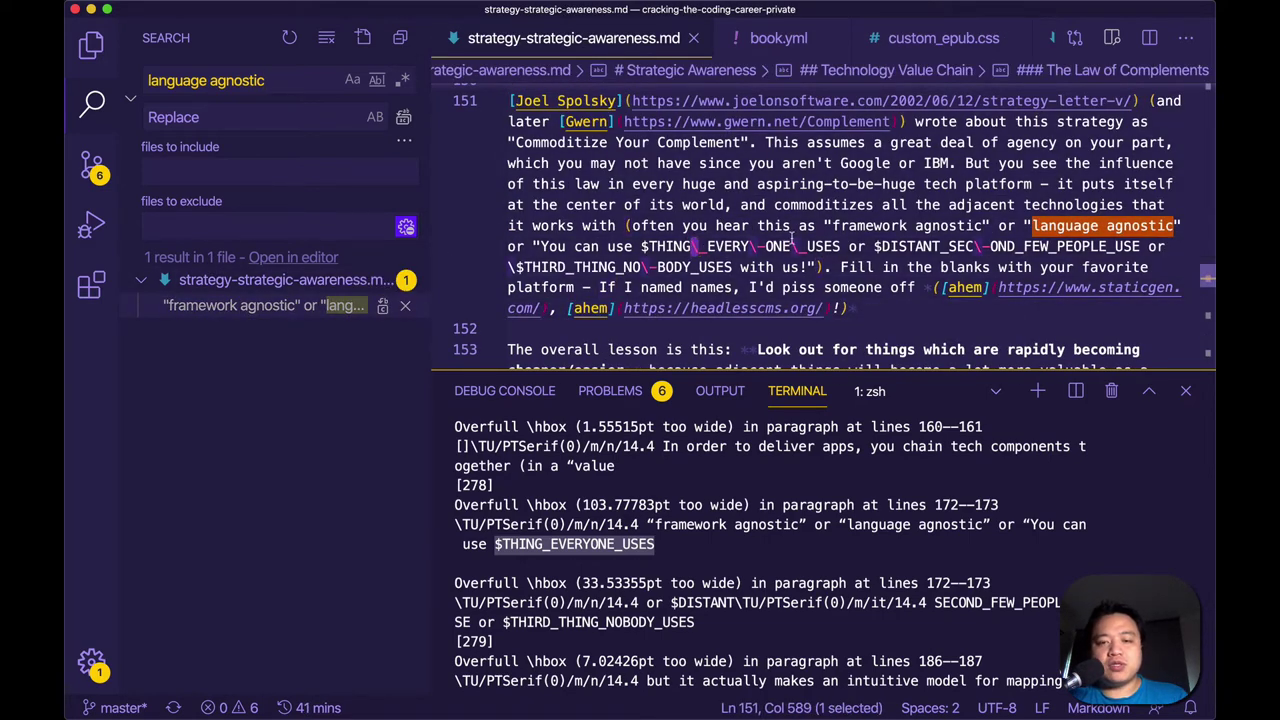
mouse_move(797, 246)
left_mouse_down()
mouse_move(812, 246)
mouse_move(764, 246)
mouse_move(776, 246)
left_mouse_up()
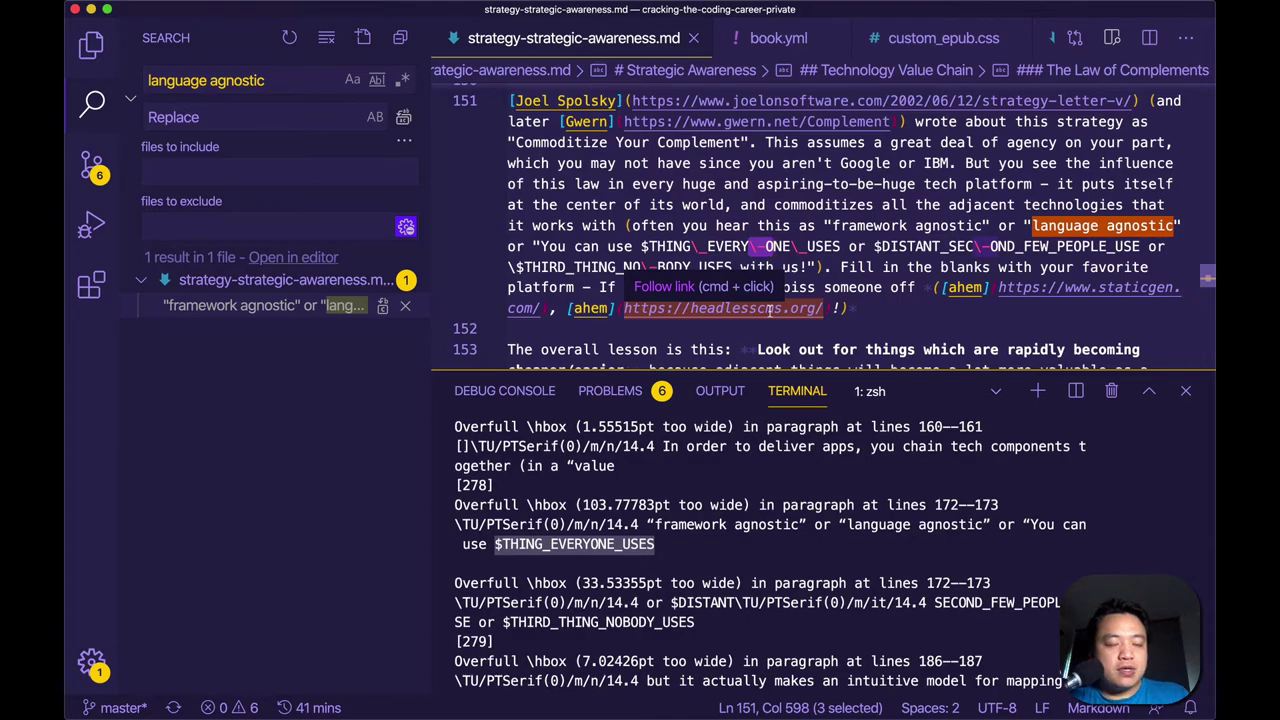
key("super+Tab")
key("super+Tab")
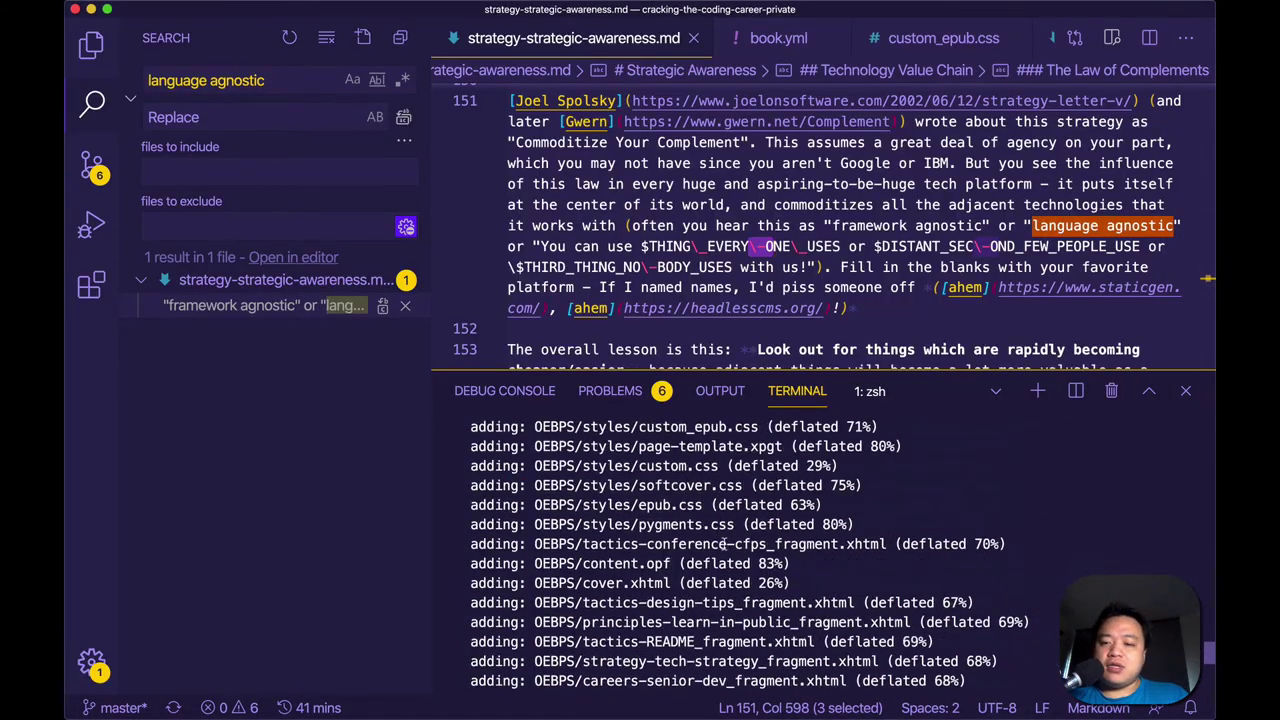
Step: Switch to the GitHub launch plan board in Chrome and open the repository's pull requests in a separate window
key("super+Tab")
key("super+Tab")
key("super+Tab")
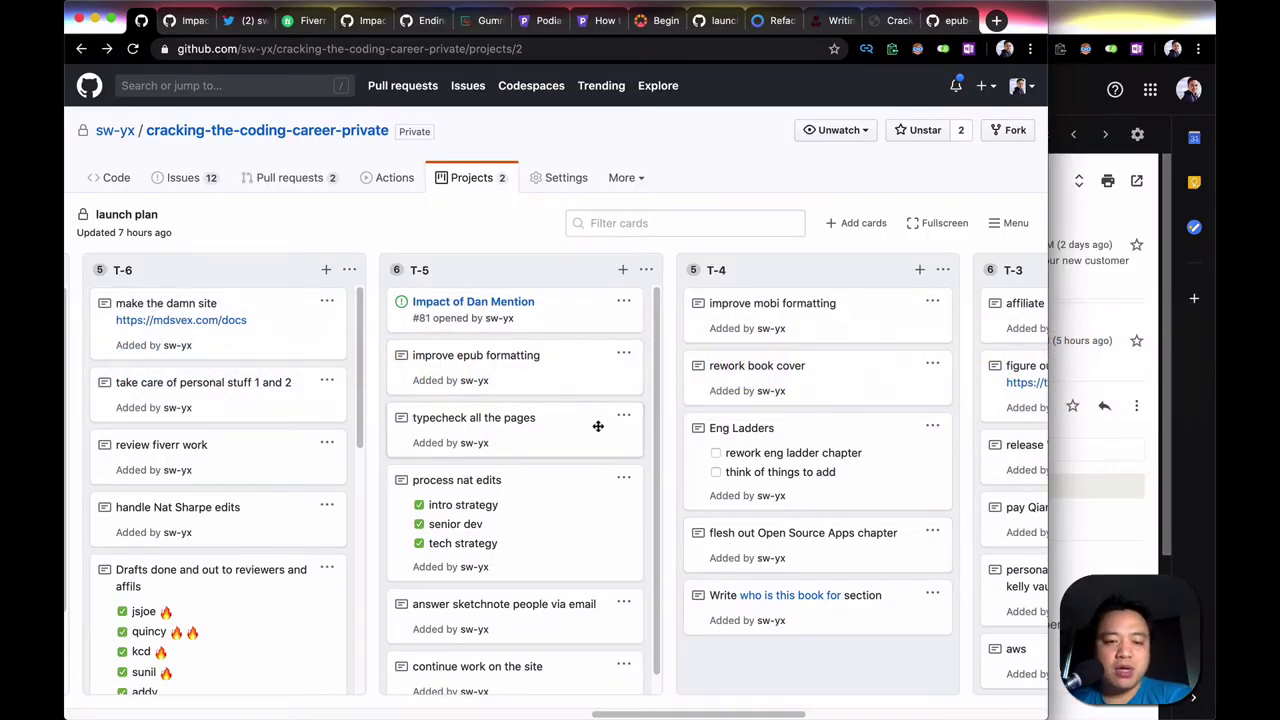
scroll(598, 426, "down", 1)
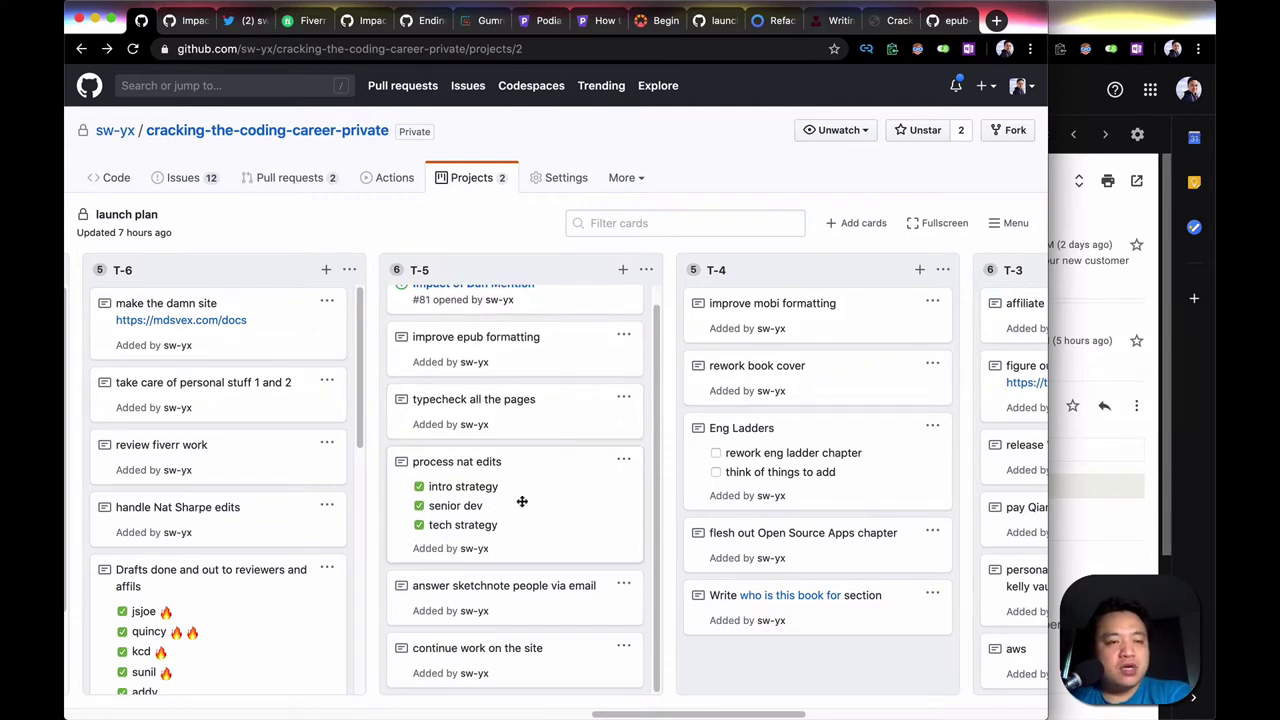
right_click(328, 180)
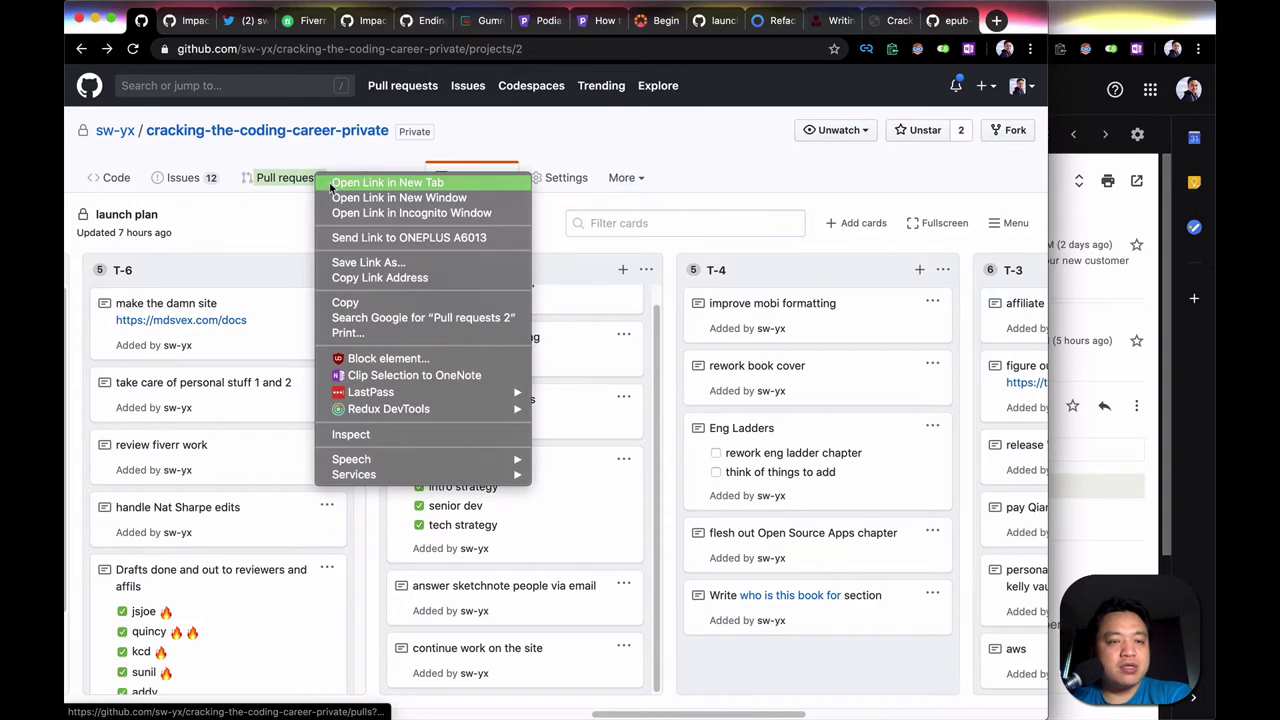
left_click(330, 186)
left_click_drag(190, 20, 1210, 300)
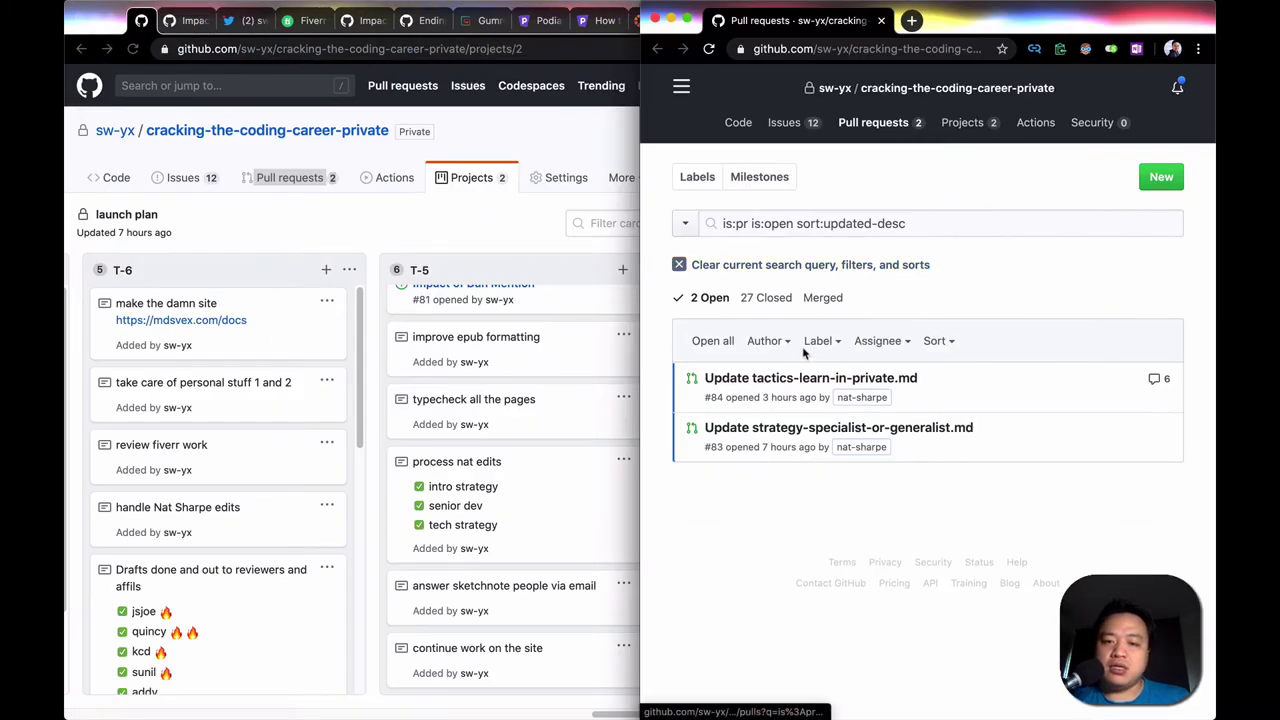
Step: List the closed pull requests and open "Update strategy-intro-strategy.md" in an enlarged window
left_click(766, 297)
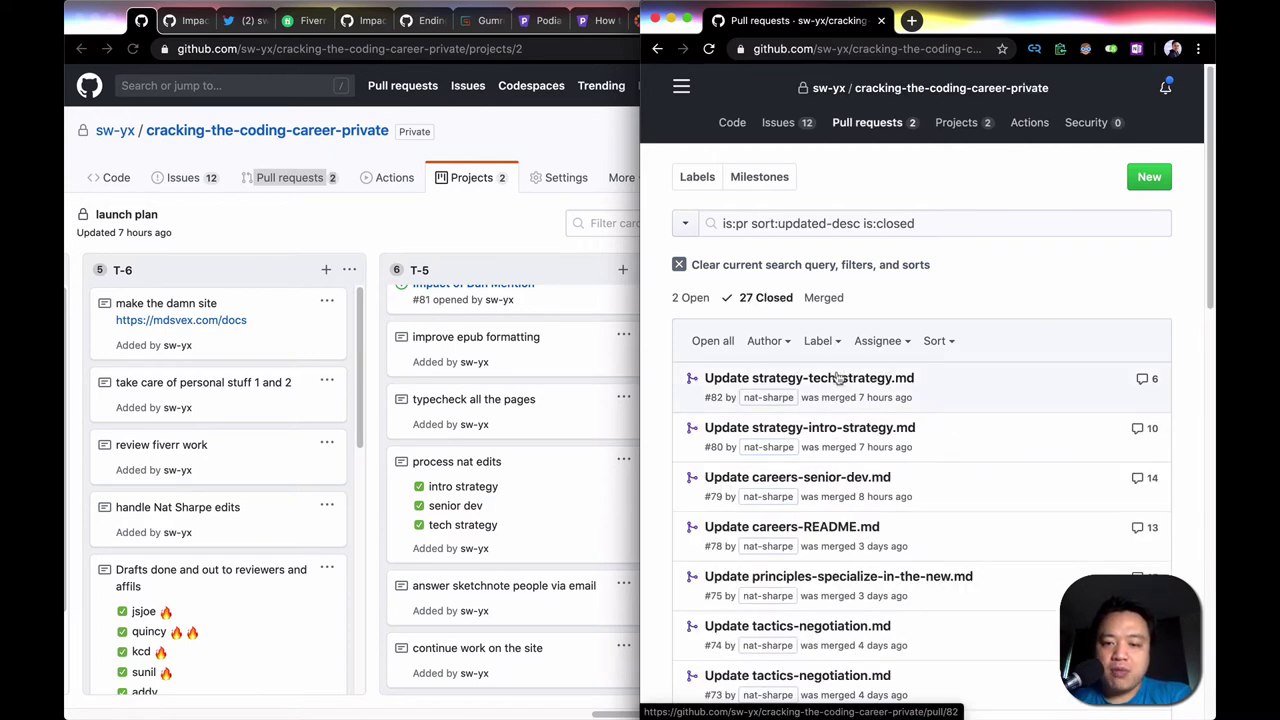
left_click(822, 427)
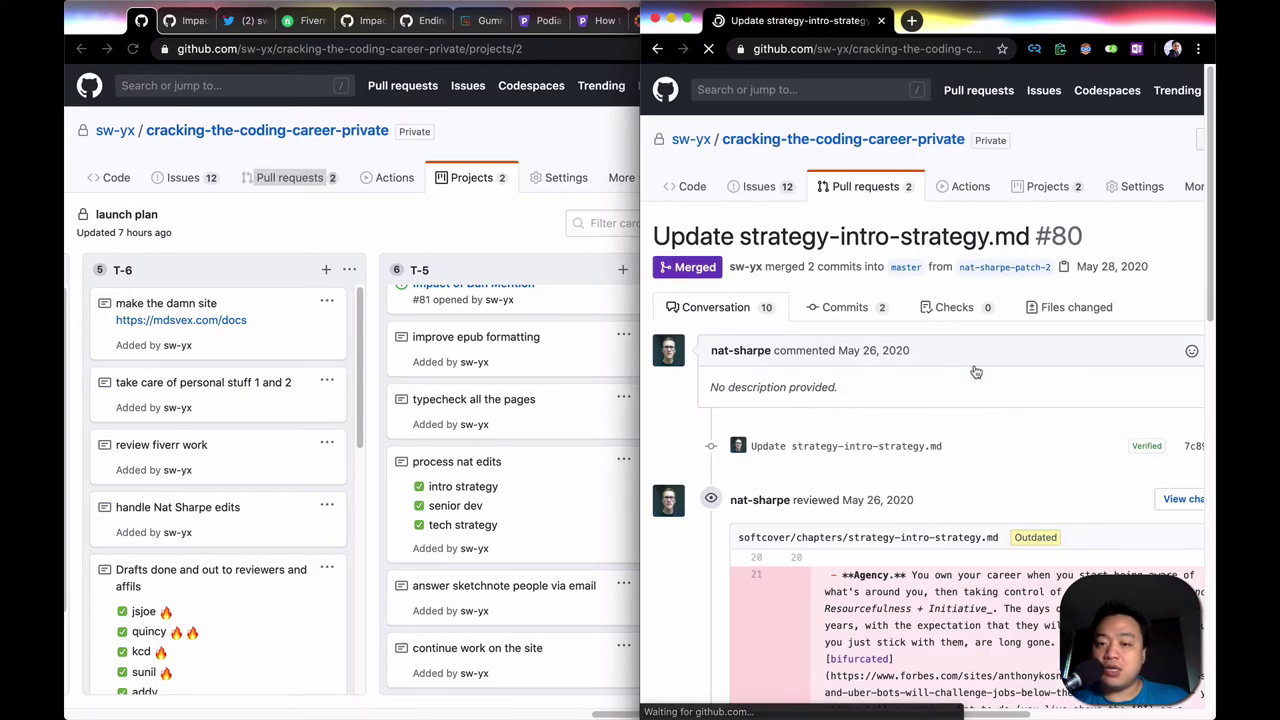
key("ctrl+alt+t")
Step: Read through the reviewer's comments and replies in the conversation of pull request #80
scroll(801, 400, "down", 10)
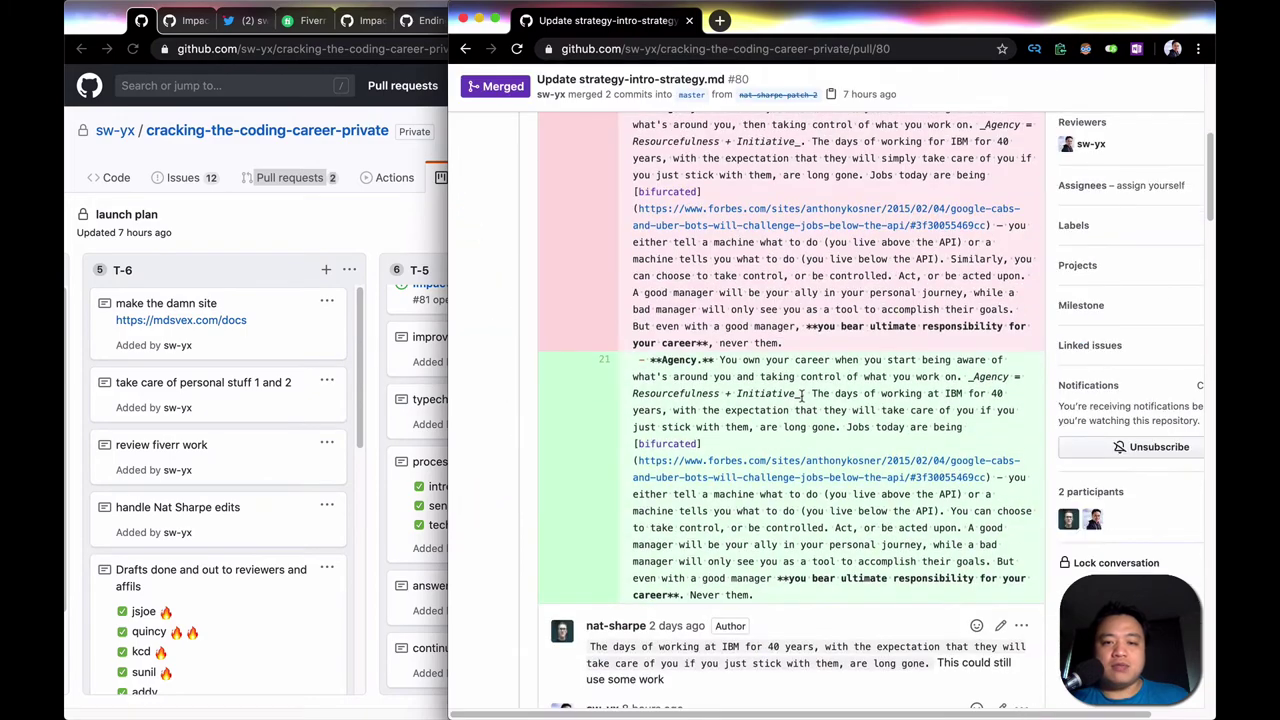
scroll(605, 460, "down", 2)
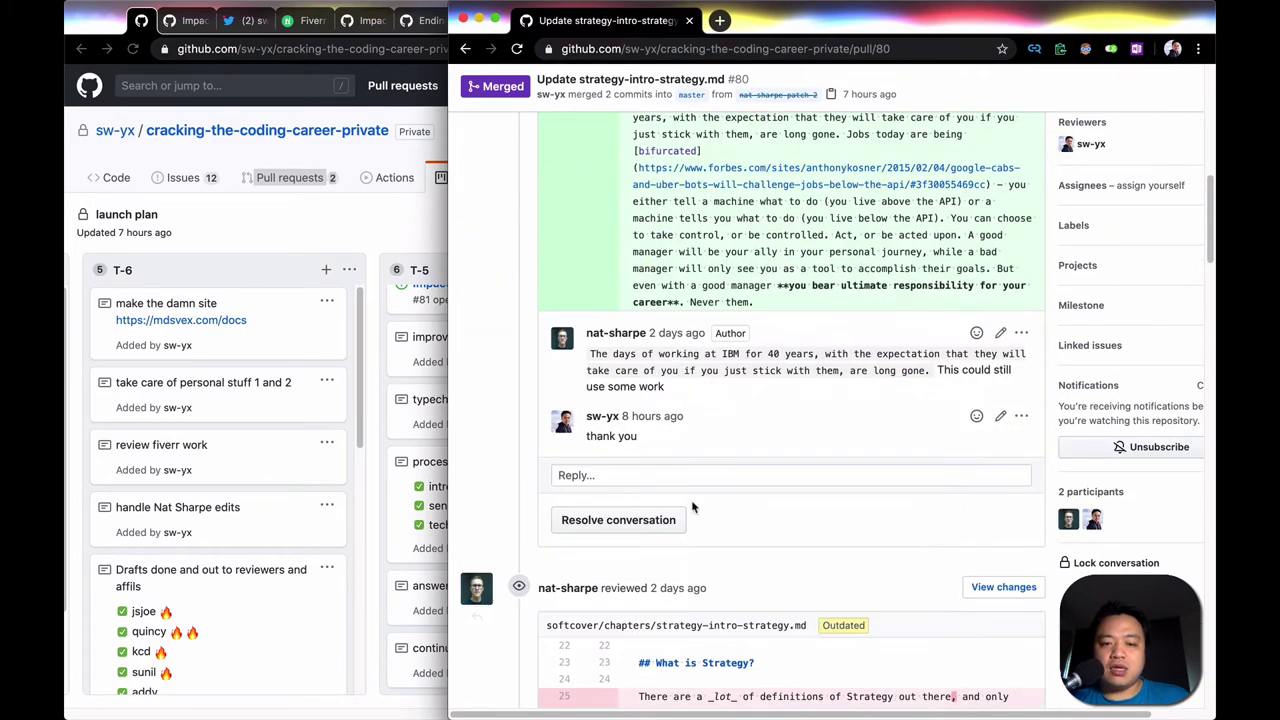
scroll(662, 462, "down", 5)
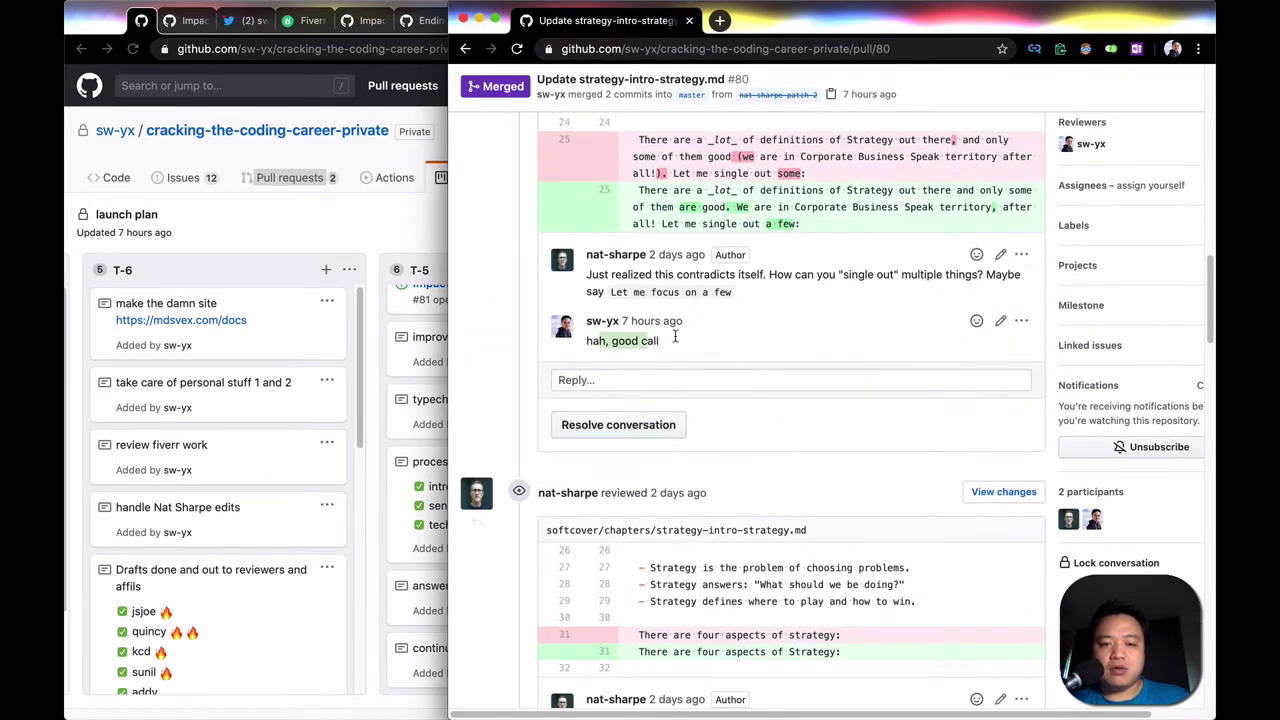
scroll(670, 340, "down", 5)
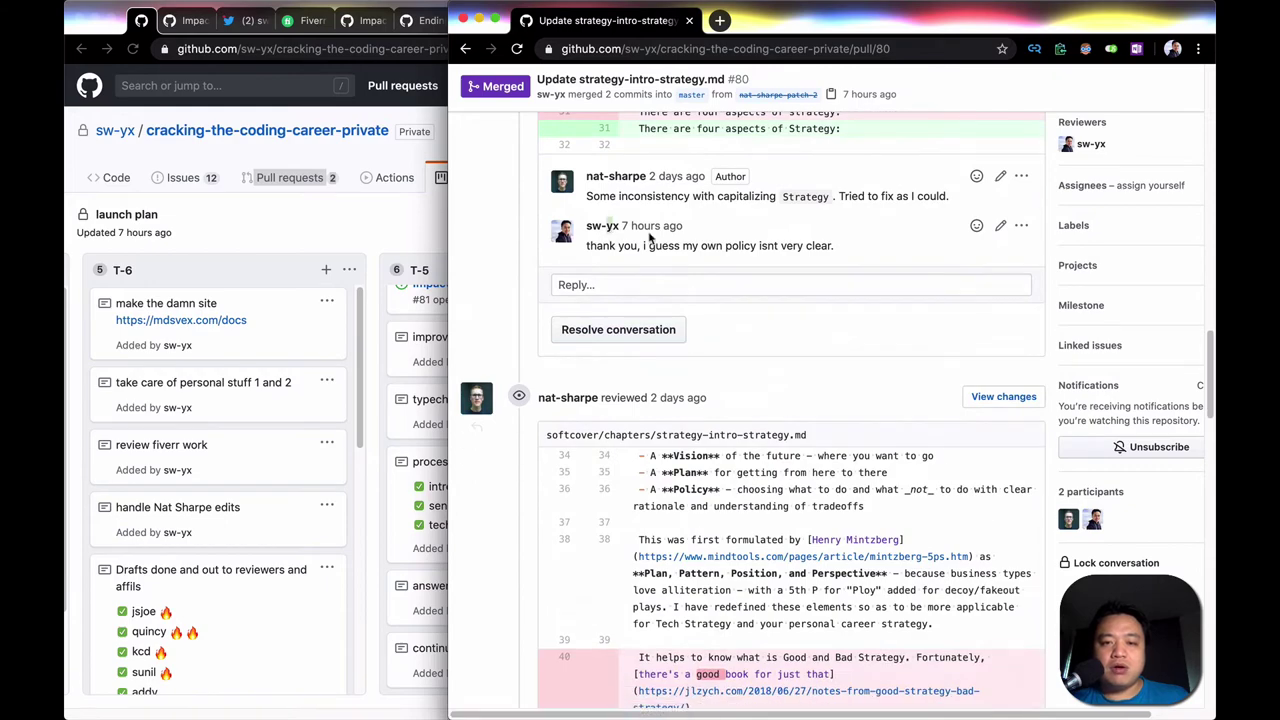
left_click_drag(607, 226, 826, 245)
scroll(826, 245, "down", 3)
scroll(826, 245, "up", 3)
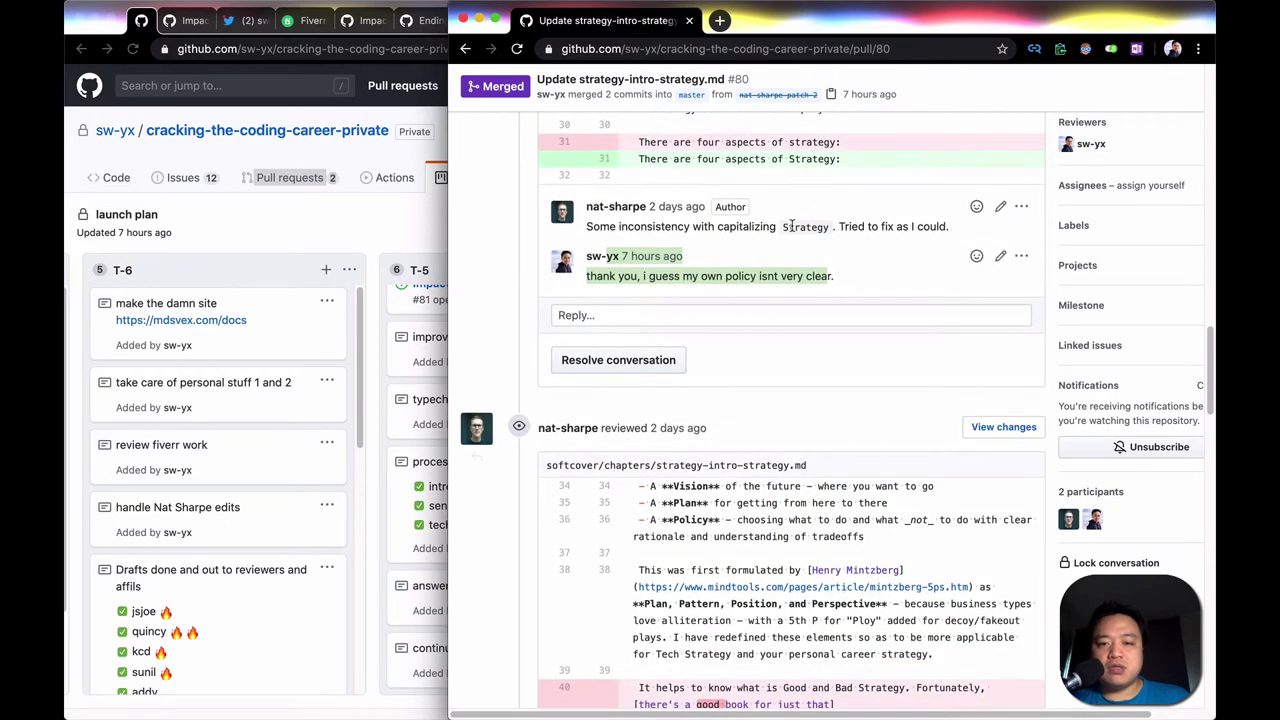
scroll(800, 235, "down", 7)
scroll(792, 231, "down", 15)
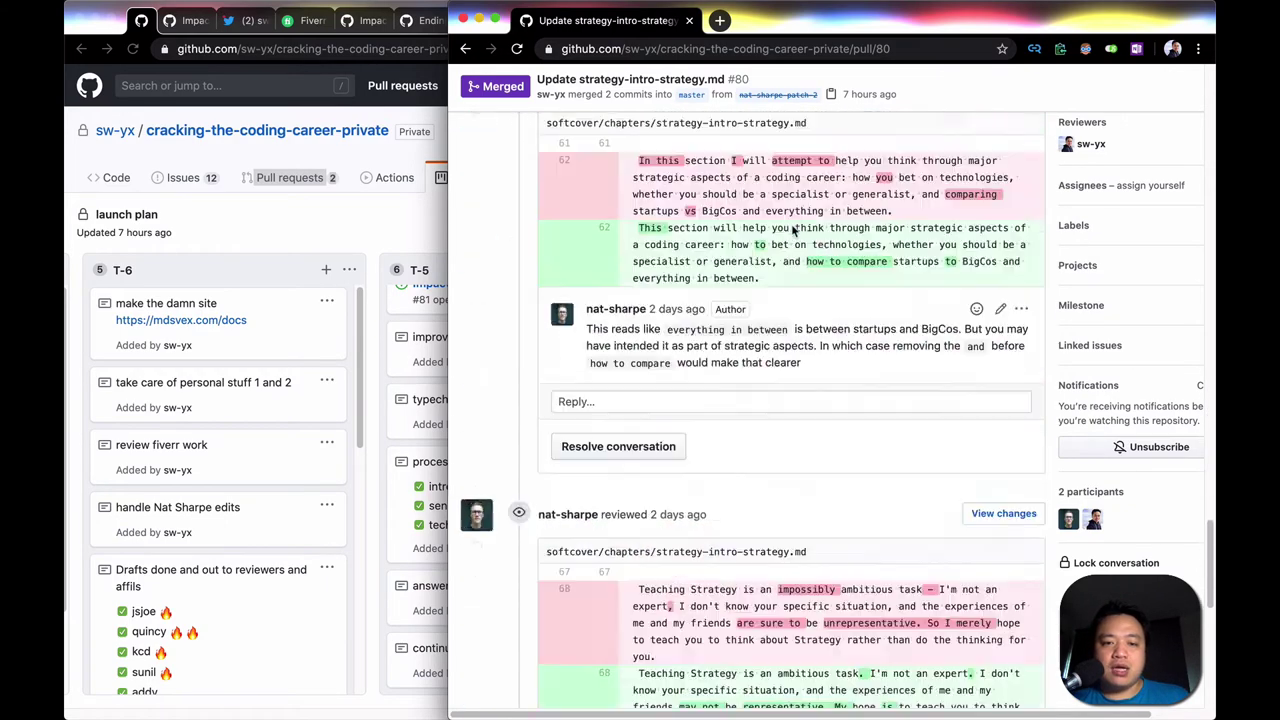
scroll(792, 231, "up", 20)
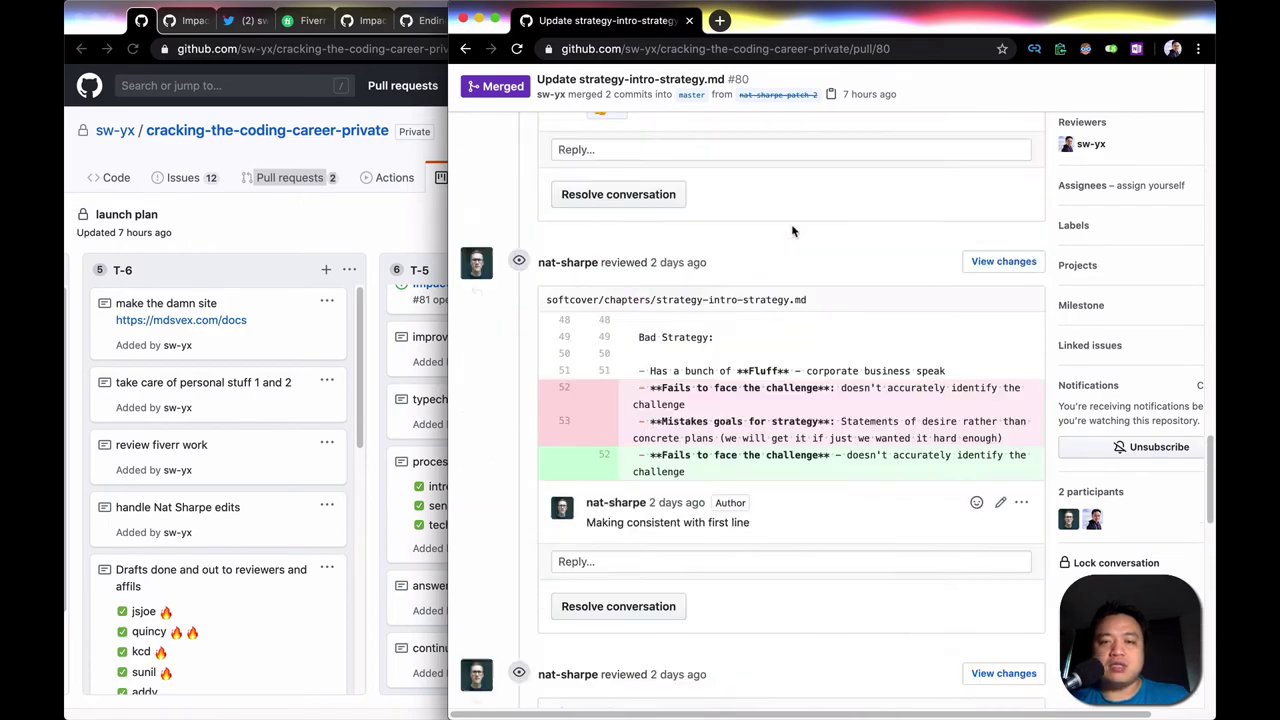
Step: Examine the changed lines of strategy-intro-strategy.md in the pull request's file diff and close its window
left_click(851, 304)
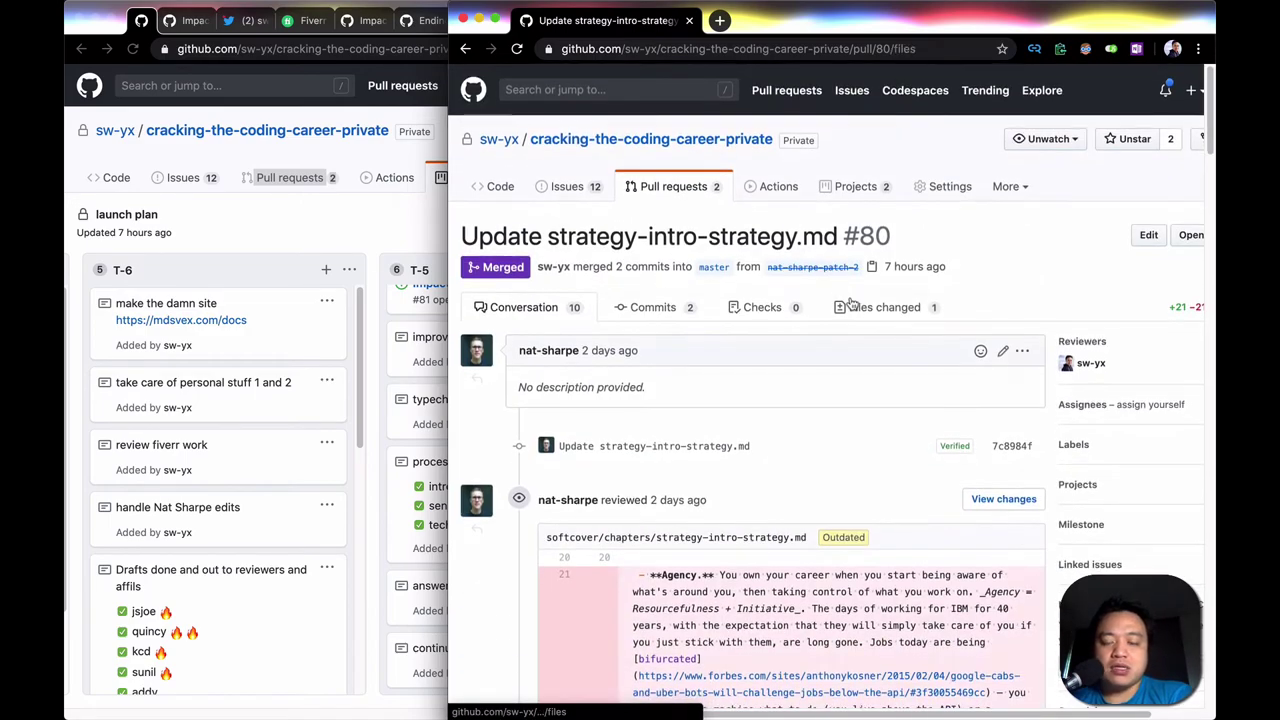
scroll(849, 300, "down", 3)
scroll(850, 297, "down", 20)
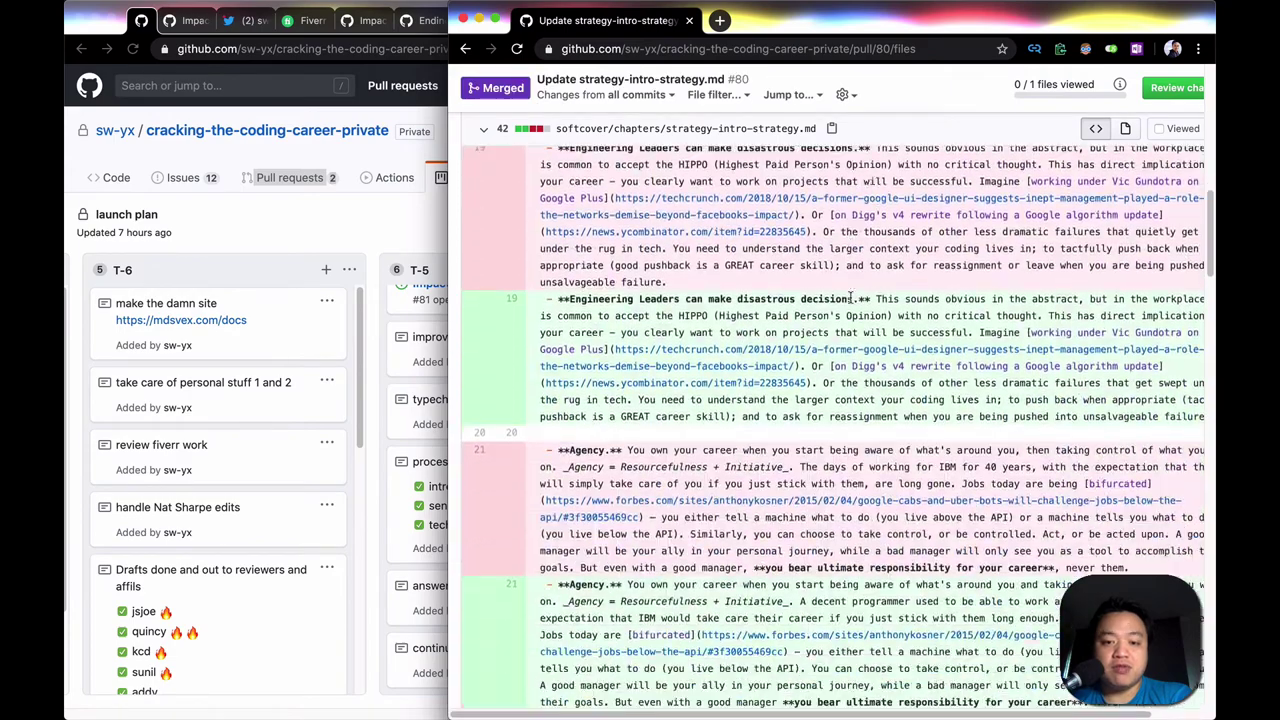
scroll(851, 304, "down", 10)
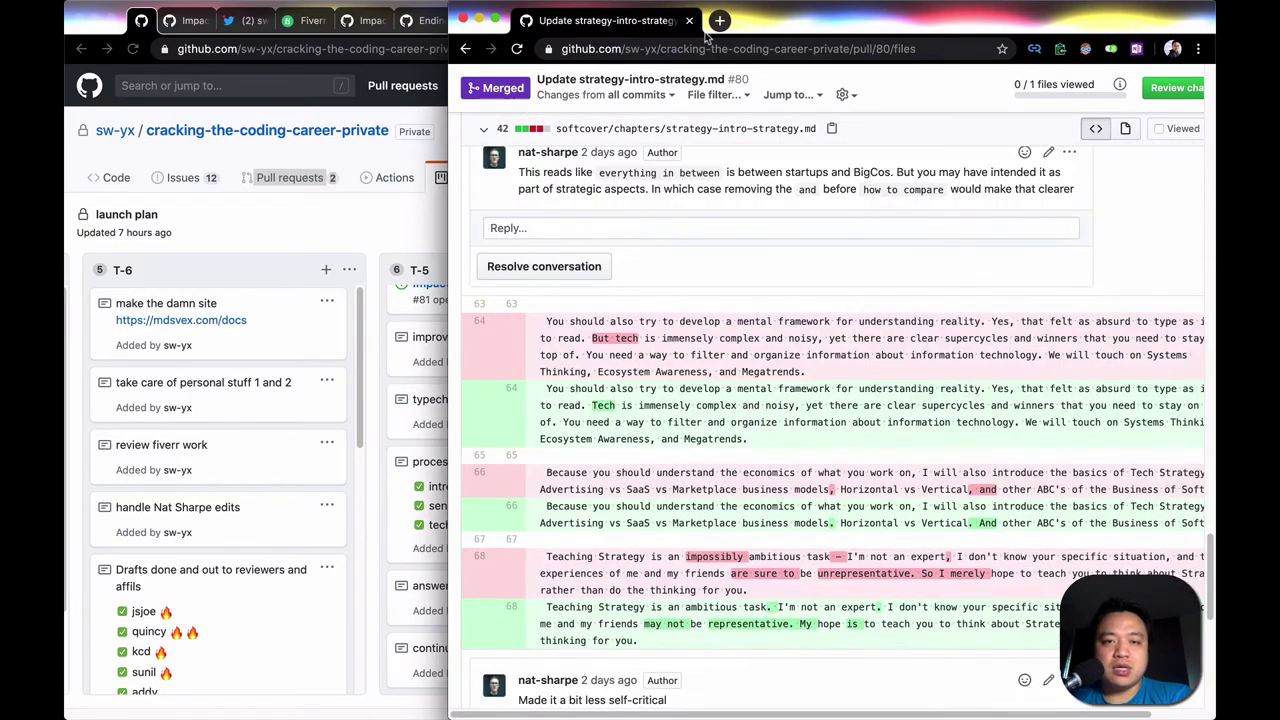
scroll(766, 258, "up", 20)
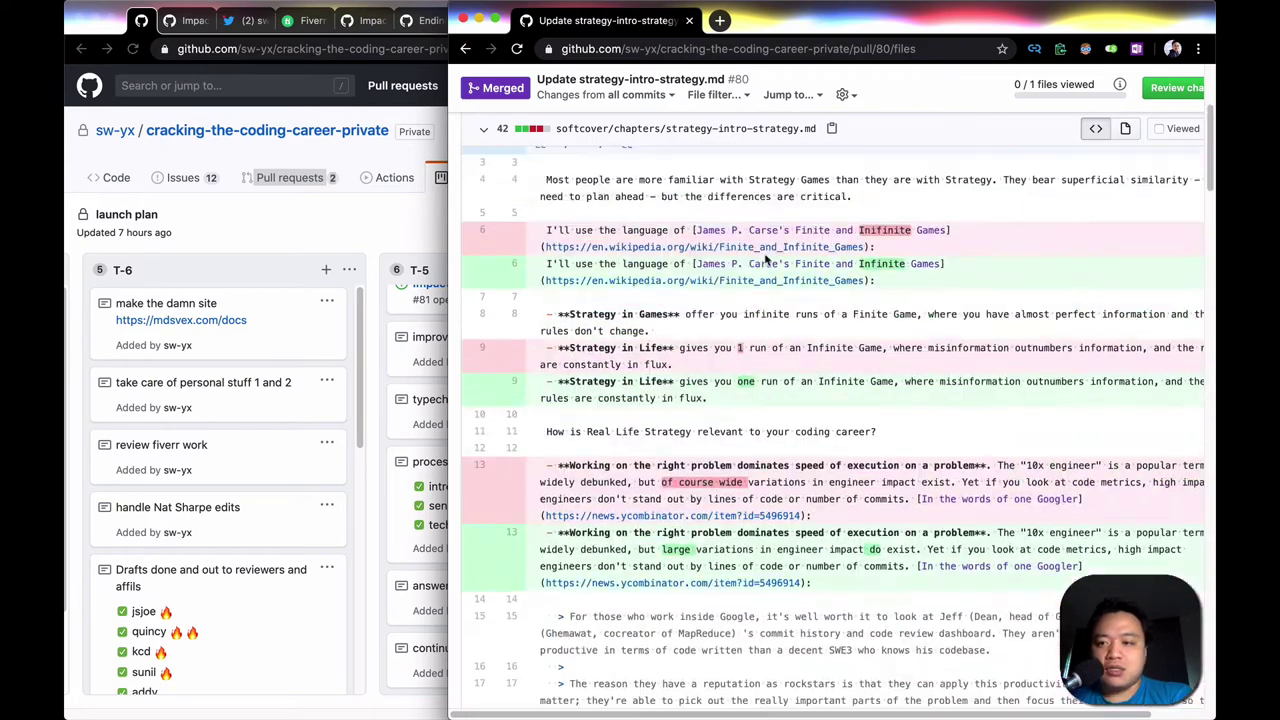
scroll(766, 258, "up", 3)
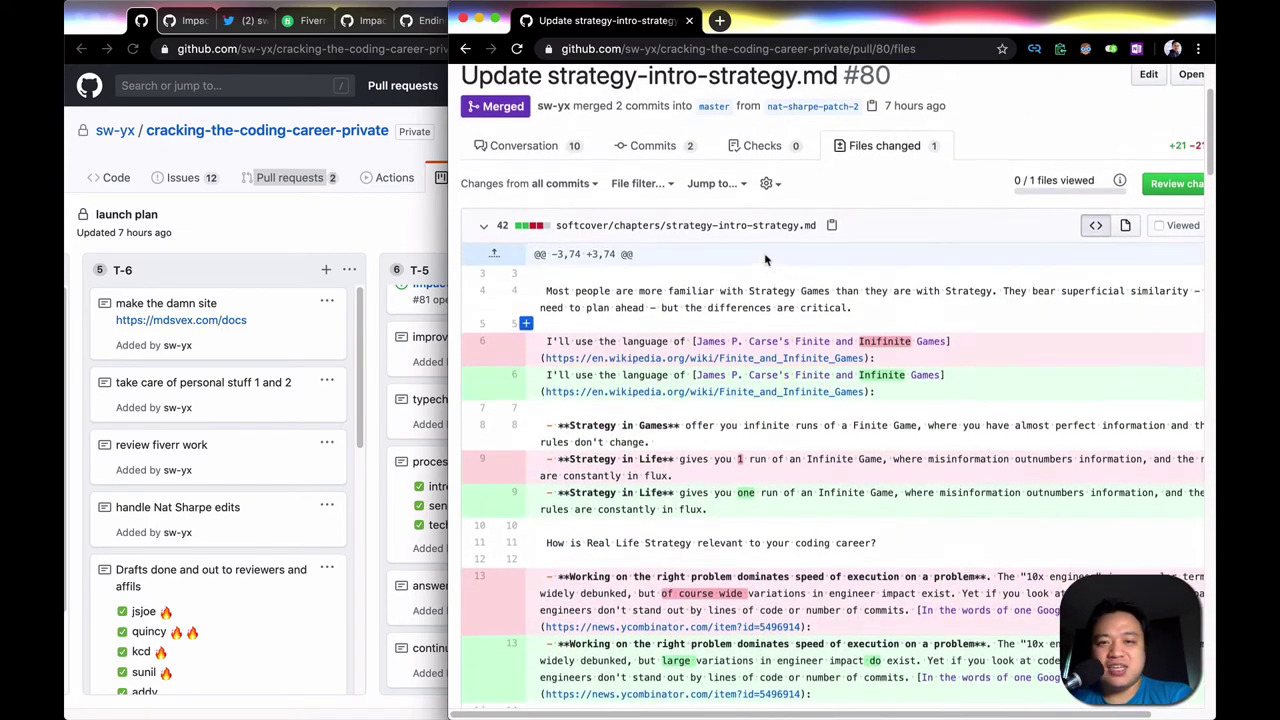
left_click(689, 21)
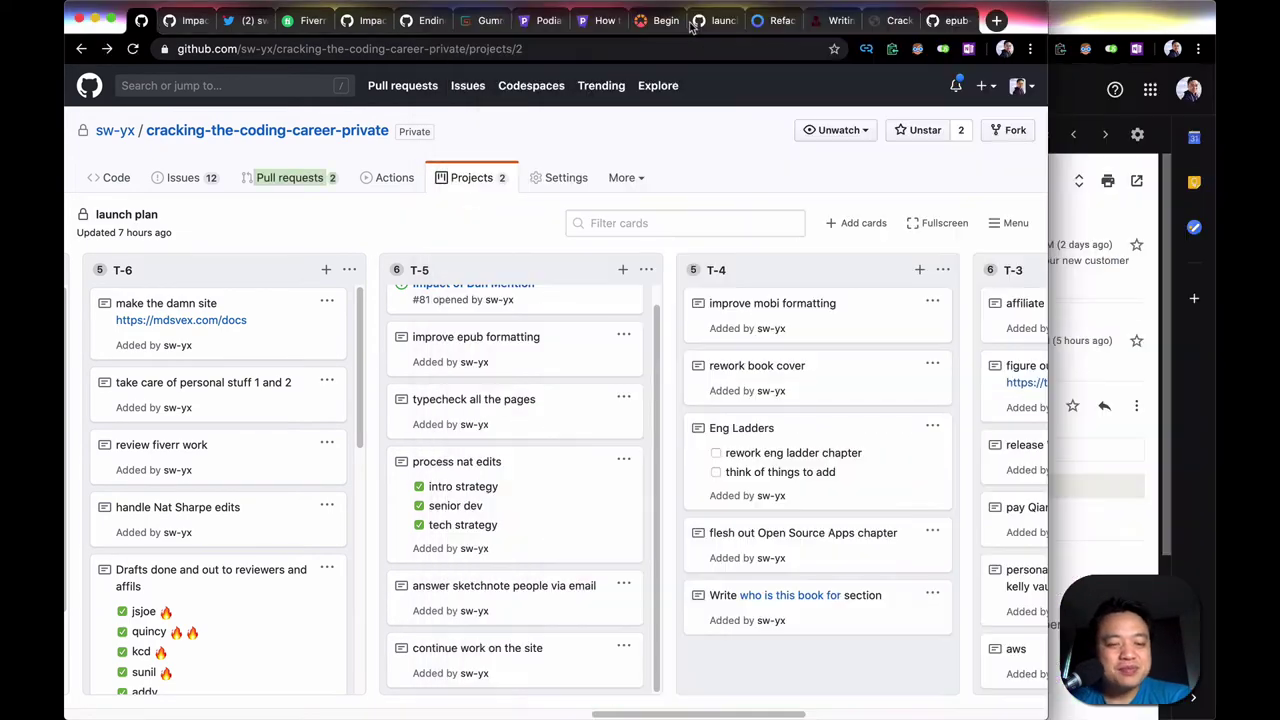
Step: Look over the "answer sketchnote people via email" and "continue work on the site" cards in the T-5 column
left_click(535, 600)
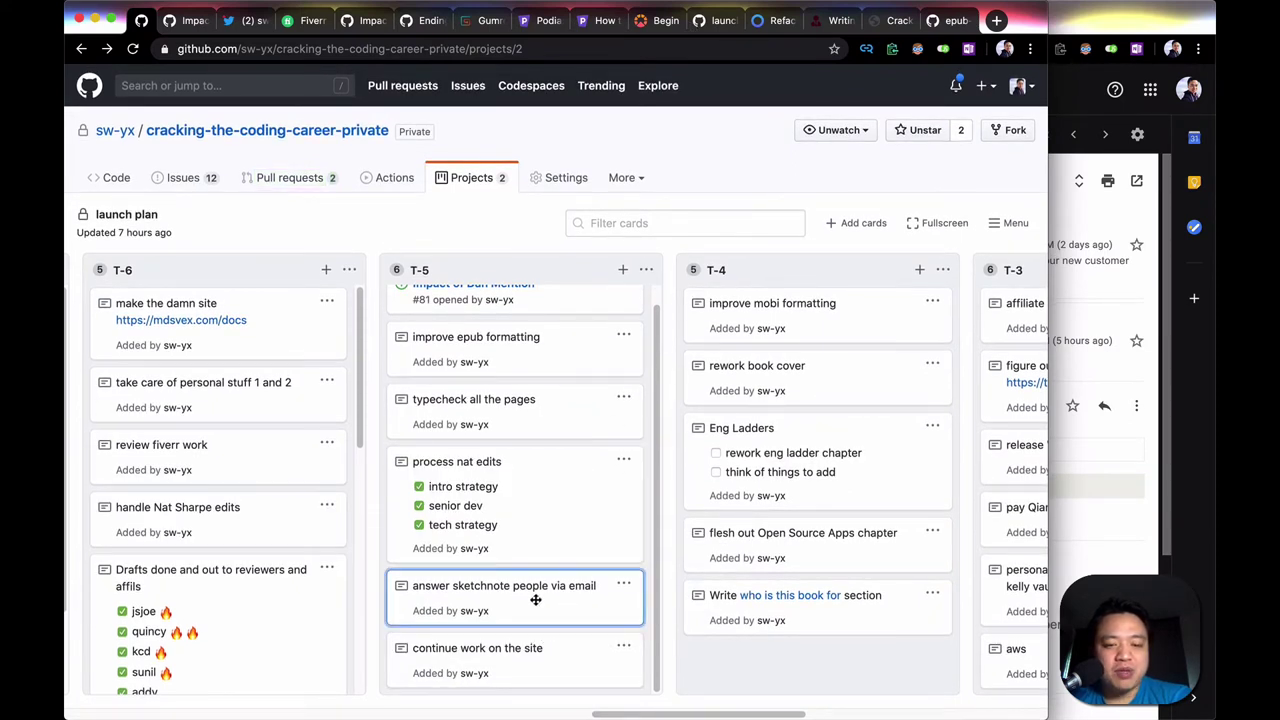
left_click(522, 671)
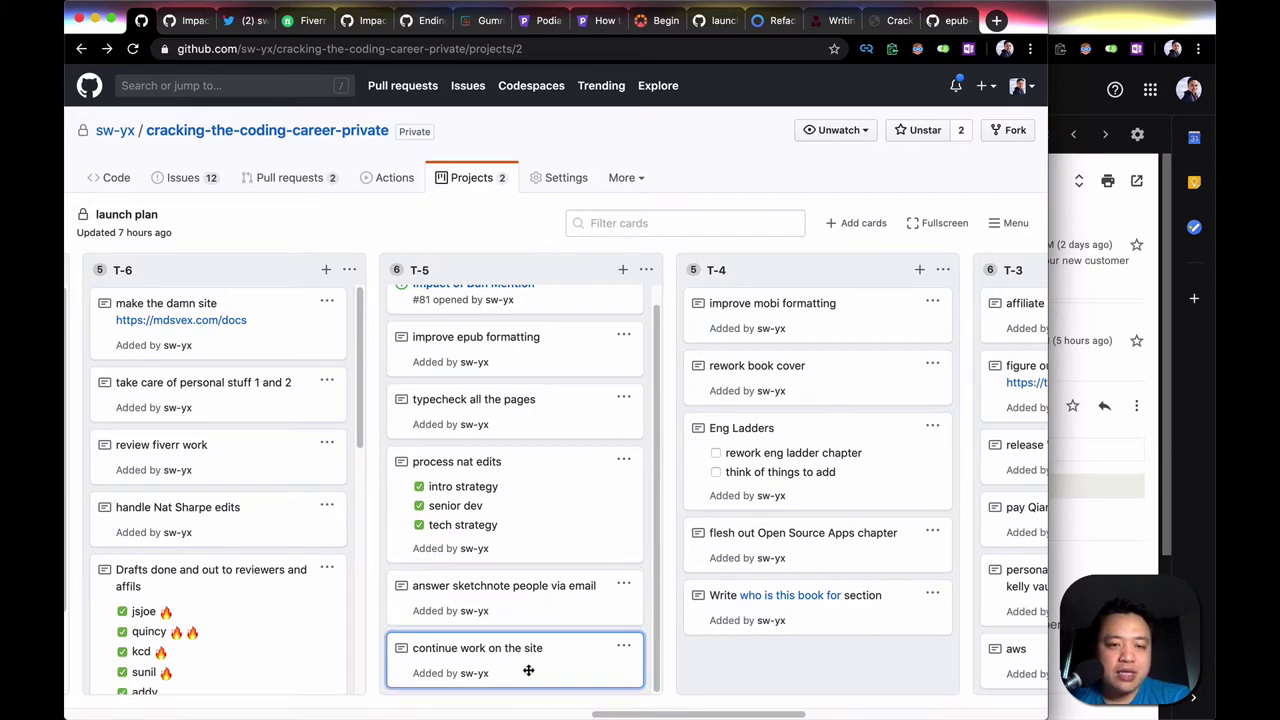
scroll(306, 508, "left", 5)
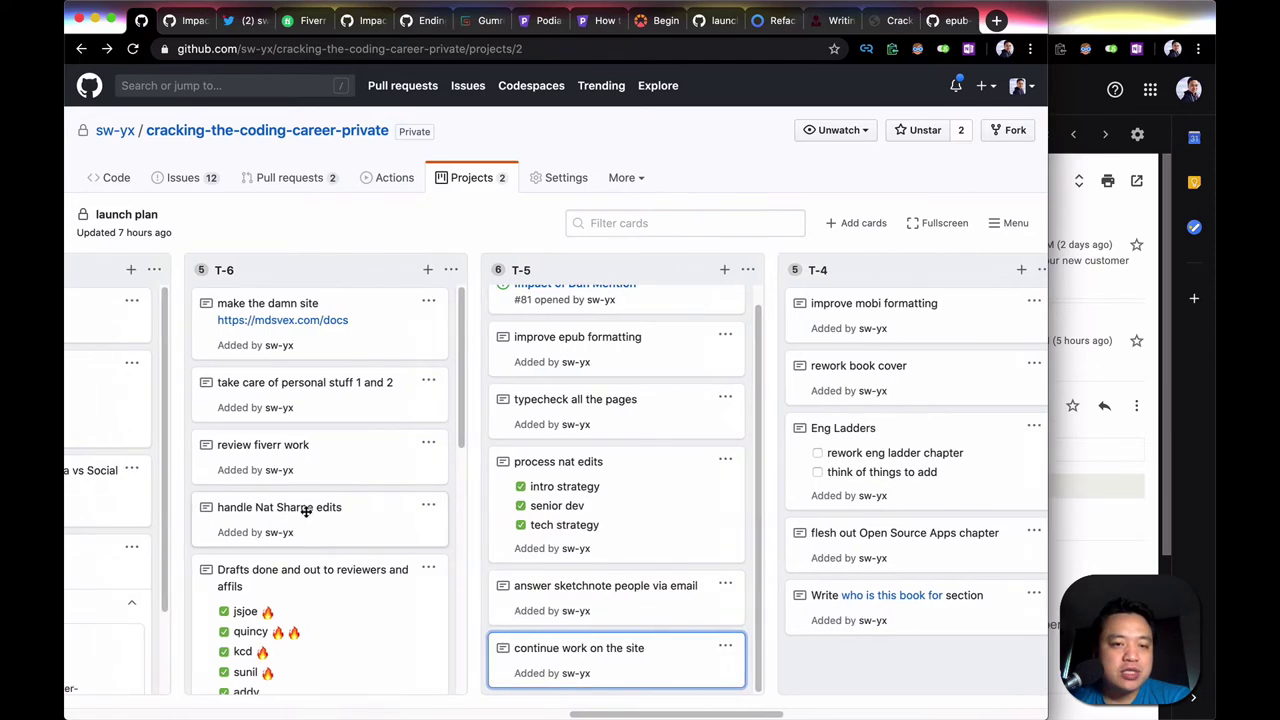
scroll(580, 570, "right", 1)
scroll(620, 697, "right", 3)
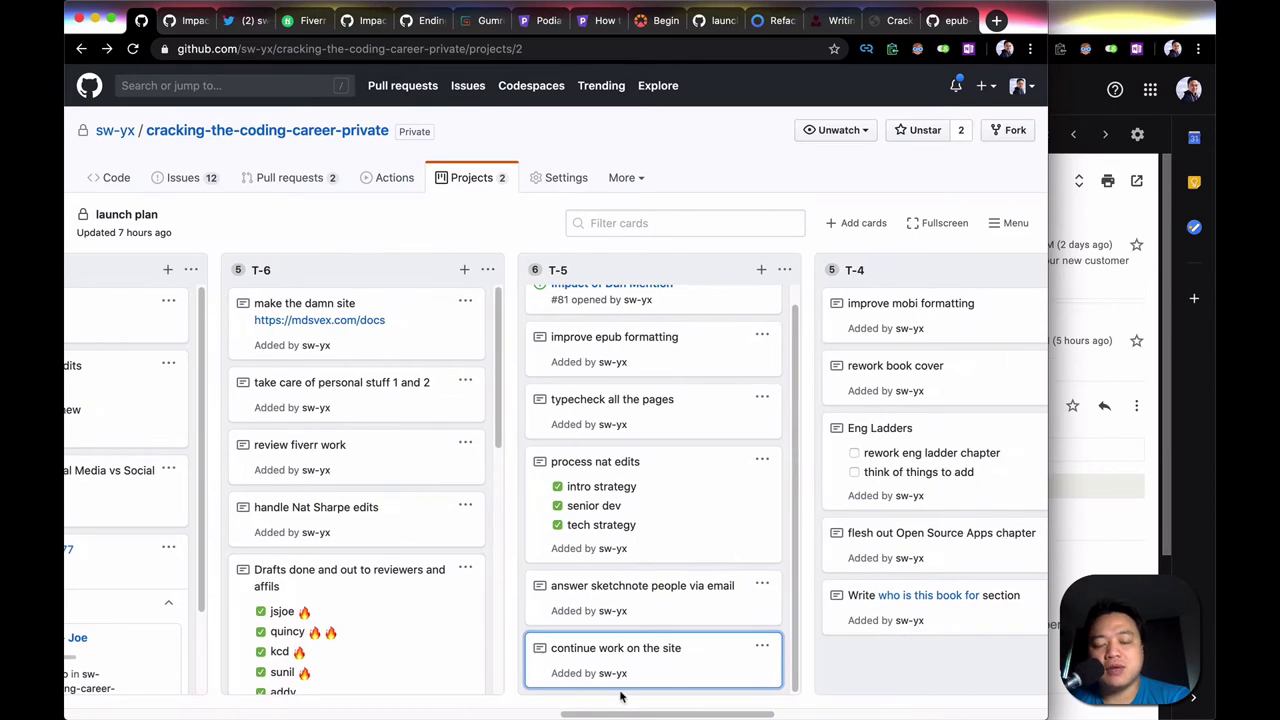
Step: Restore the minimized codingcareer.com window in Visual Studio Code and run ys in its terminal to start the dev server
mouse_move(445, 700)
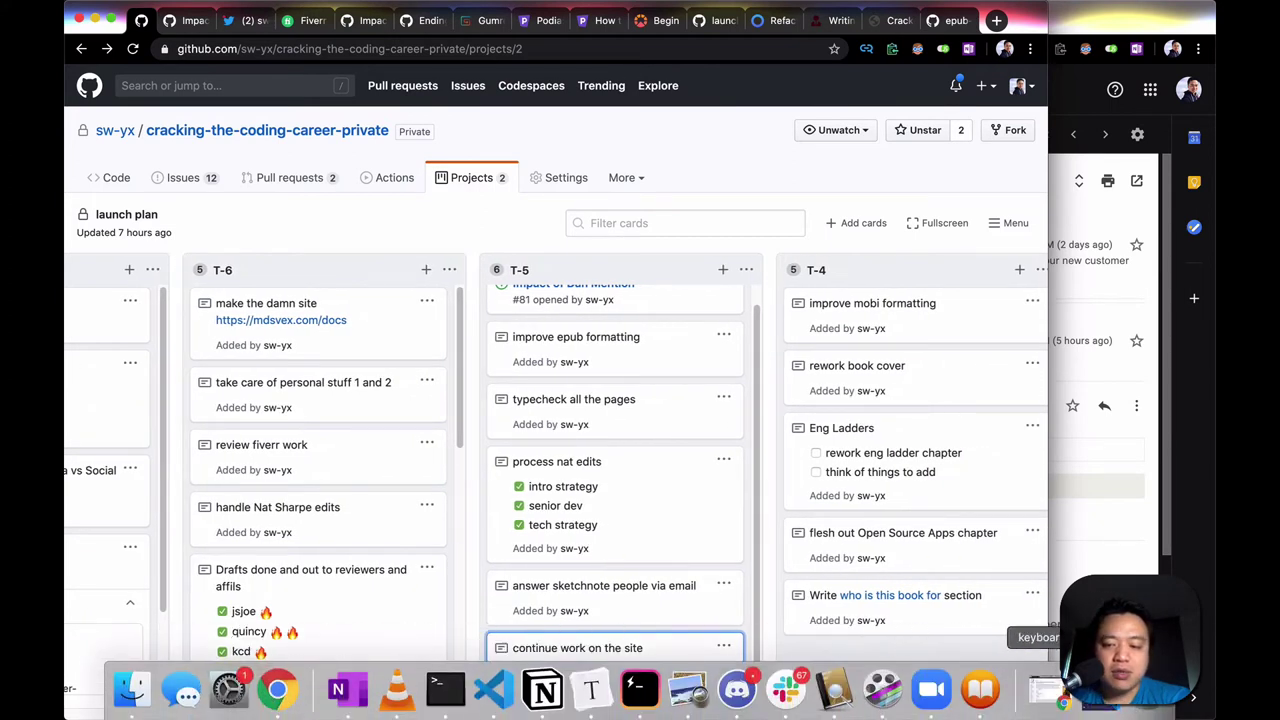
left_click(1045, 688)
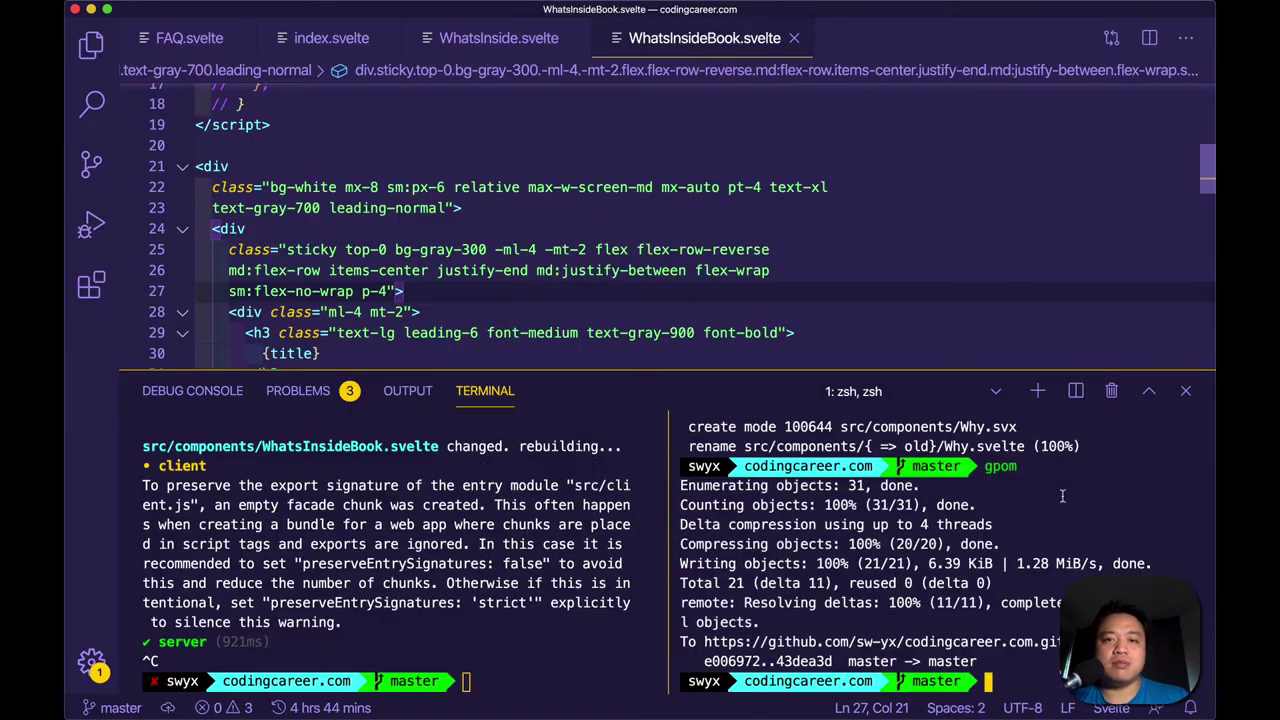
type("ys")
key("Return")
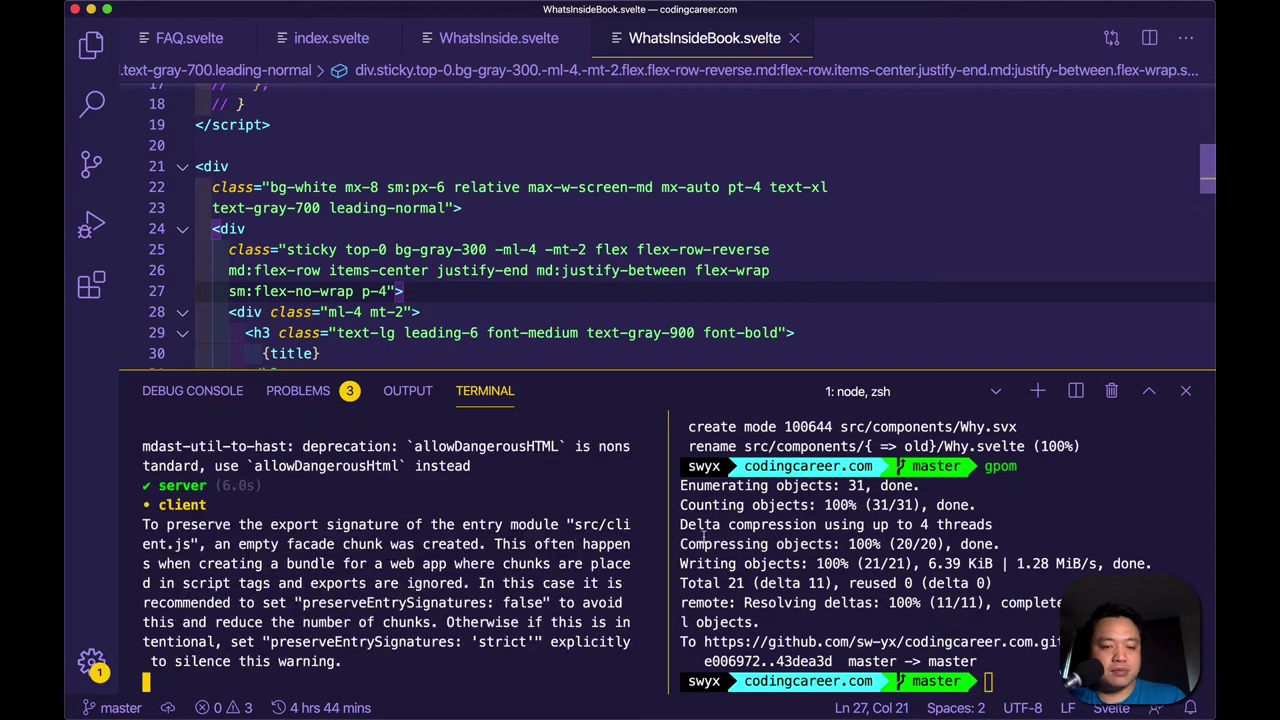
Step: Open localhost:3000 in its own browser window and review the landing page from the hero to the book's chapter sections, highlighting the career advice text
left_click(347, 665, "super")
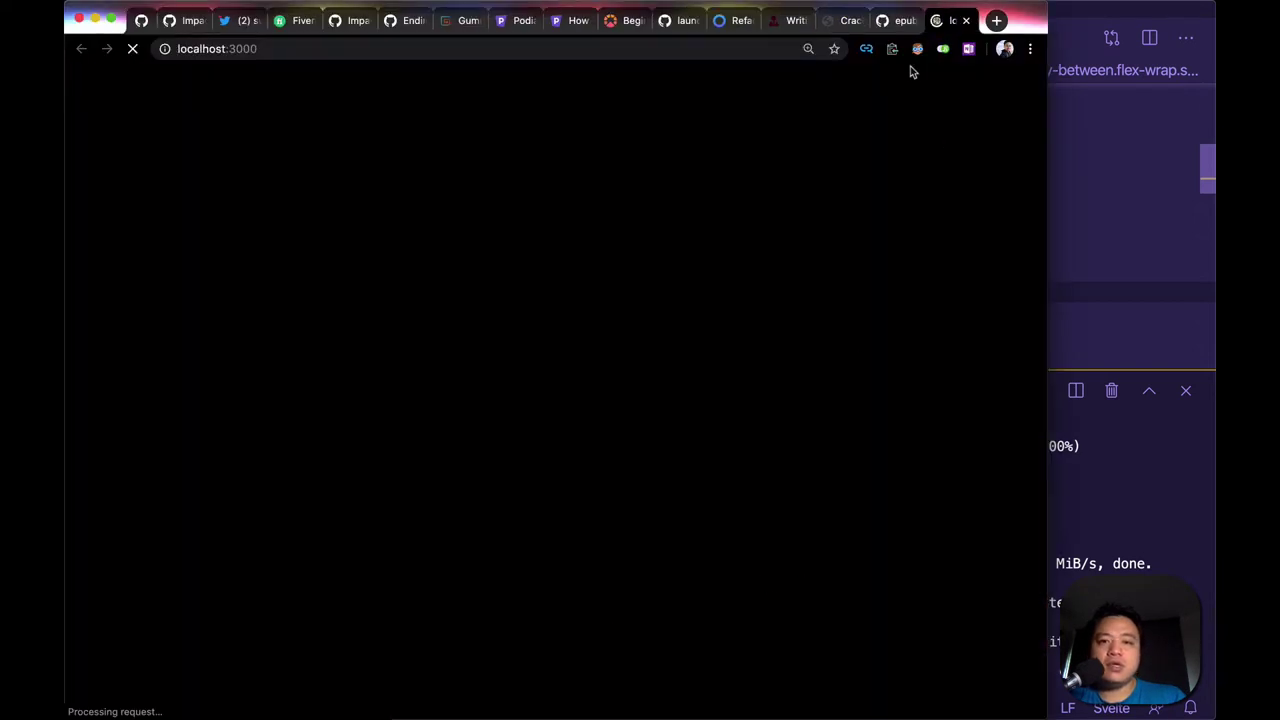
left_click_drag(943, 20, 926, 143)
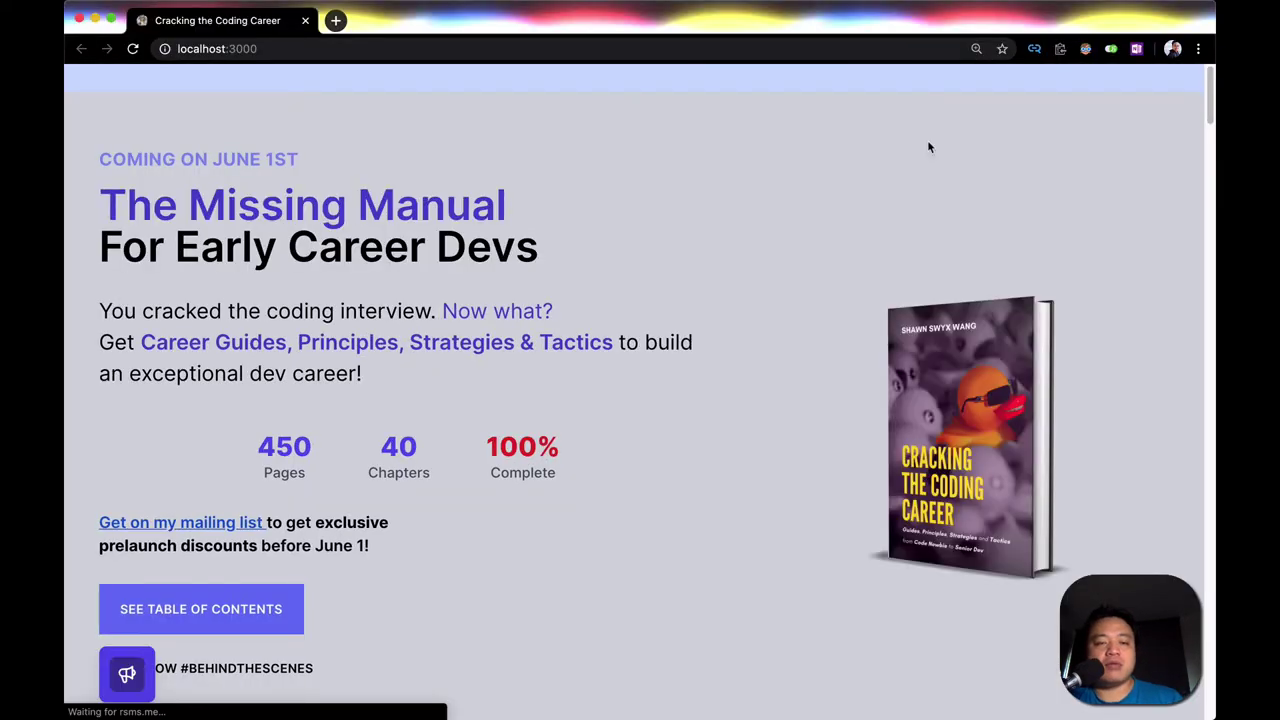
scroll(877, 246, "down", 5)
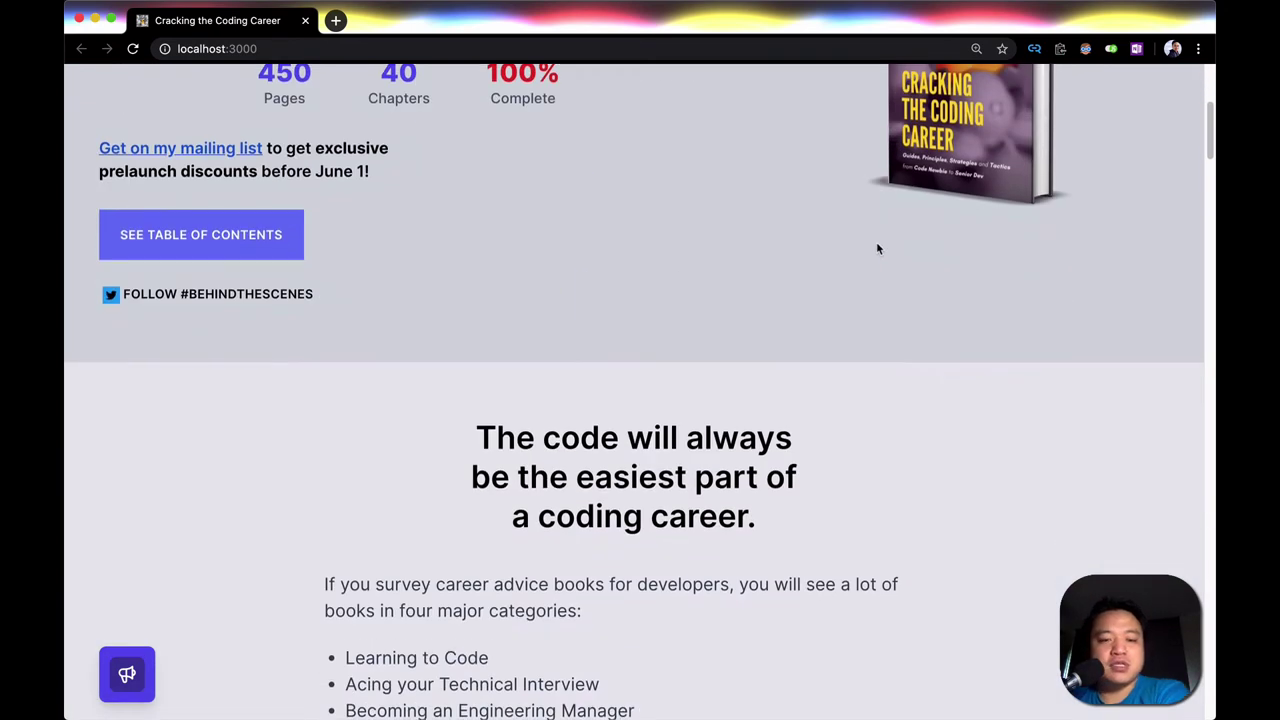
scroll(877, 248, "down", 5)
scroll(451, 148, "up", 3)
left_click_drag(451, 190, 790, 615)
scroll(802, 625, "down", 3)
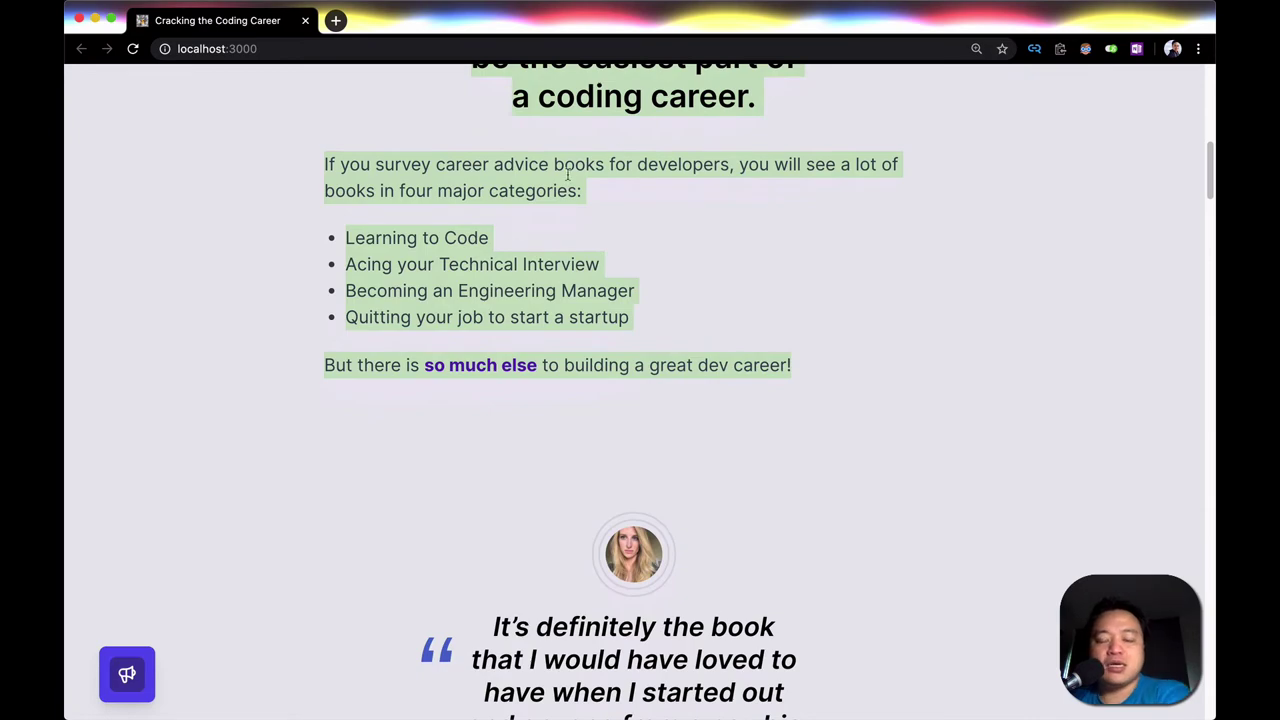
scroll(688, 194, "down", 5)
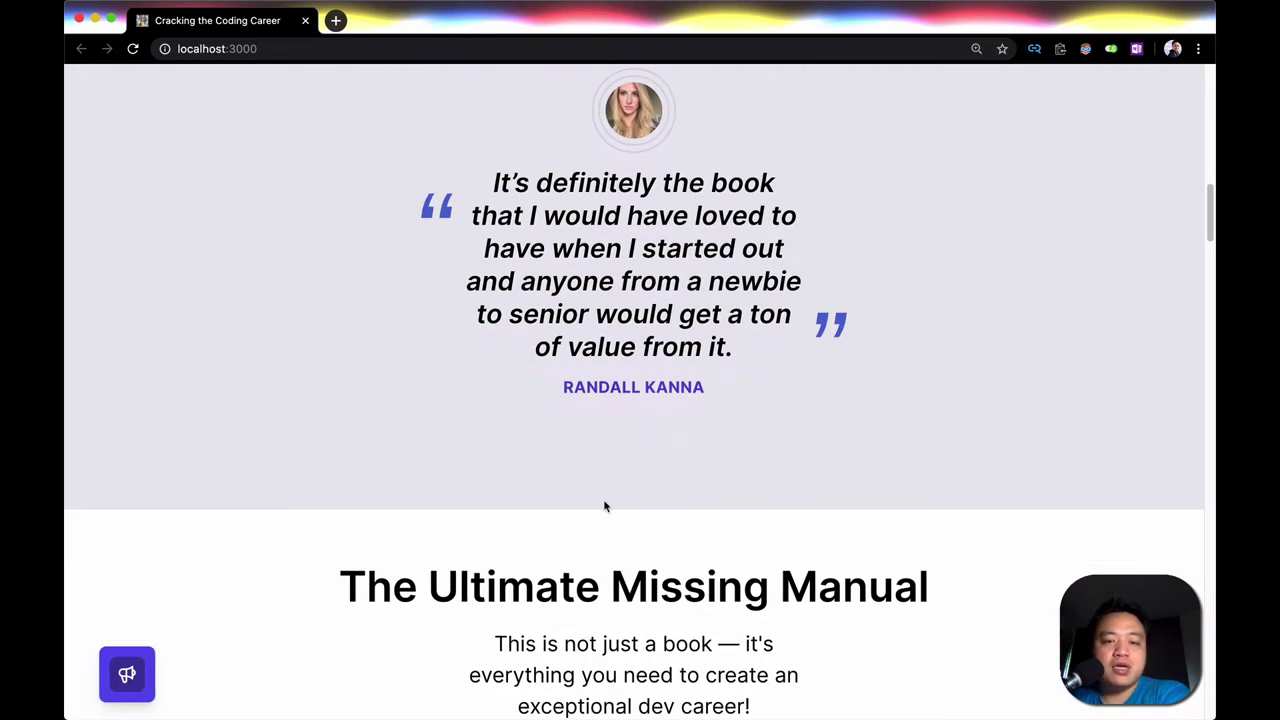
scroll(606, 506, "down", 5)
scroll(626, 317, "down", 3)
scroll(566, 240, "down", 10)
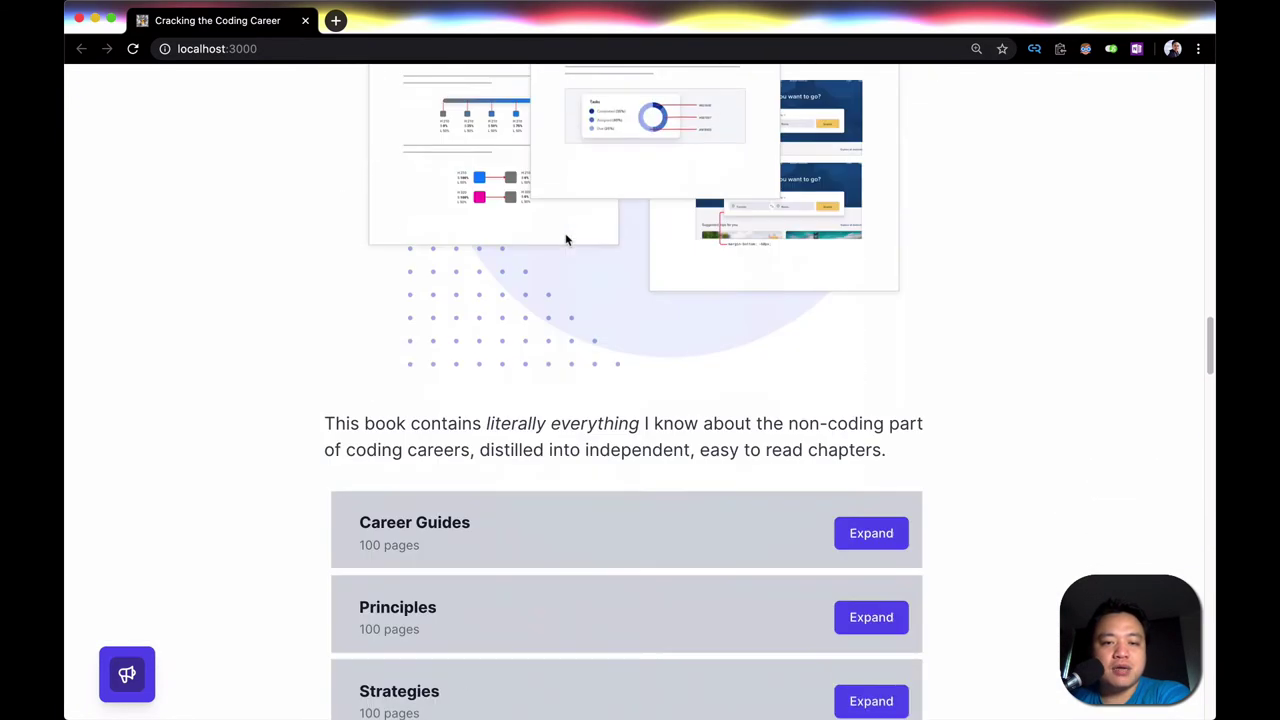
Step: Expand and collapse the Career Guides and Principles sections on the landing page to check their contents
scroll(565, 240, "up", 3)
left_click(895, 194)
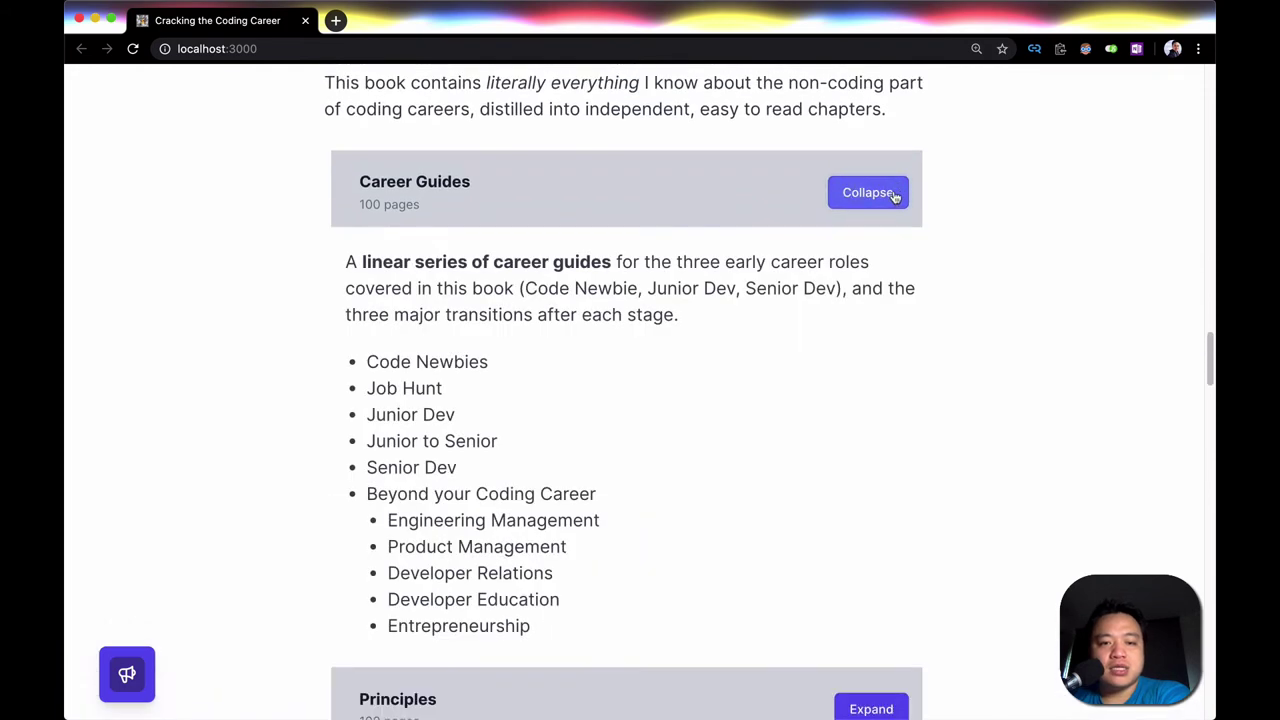
left_click(890, 192)
left_click(872, 277)
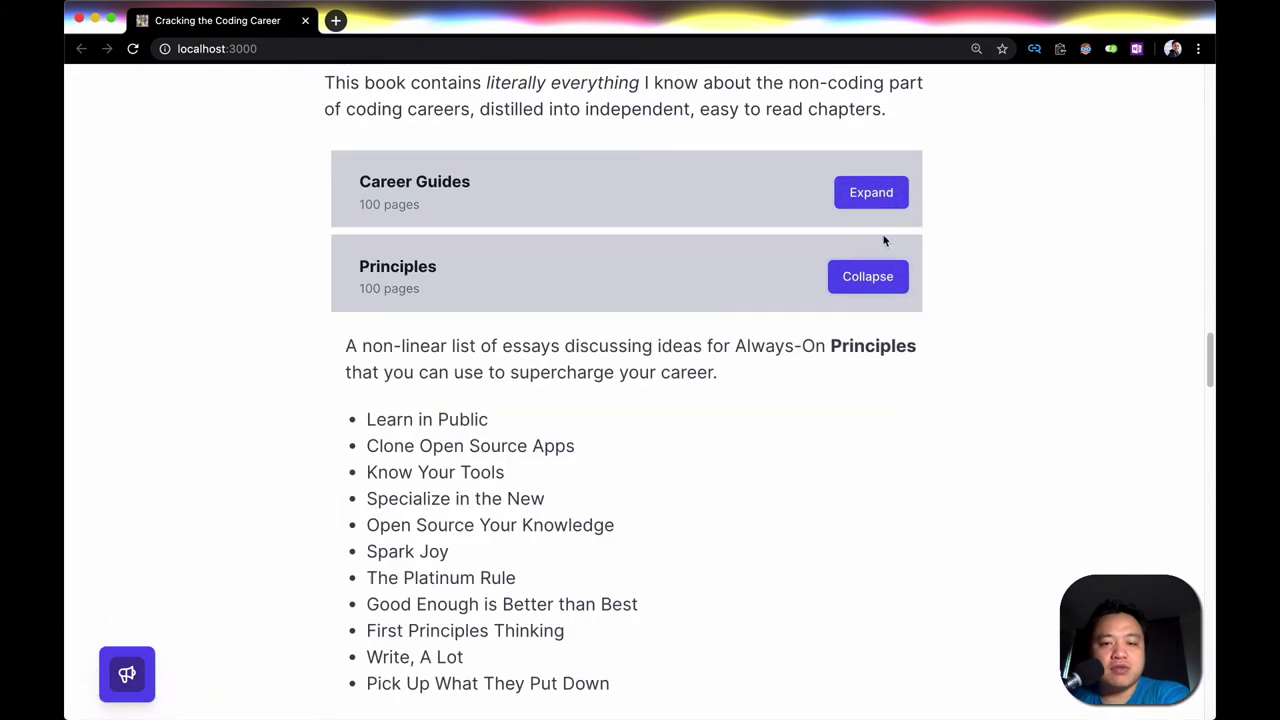
left_click(875, 280)
left_click(872, 282)
left_click(868, 283)
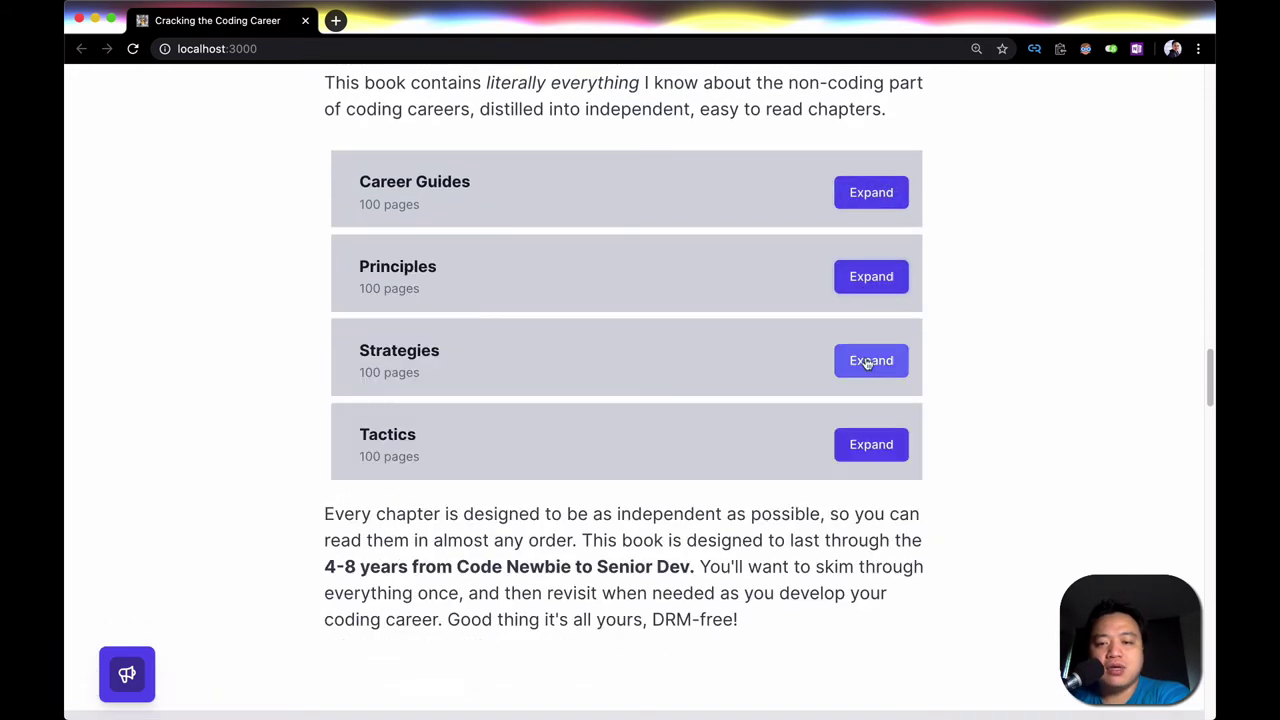
Step: Expand and collapse the Strategies and Tactics sections on the landing page to check their contents
left_click(866, 361)
left_click(873, 358)
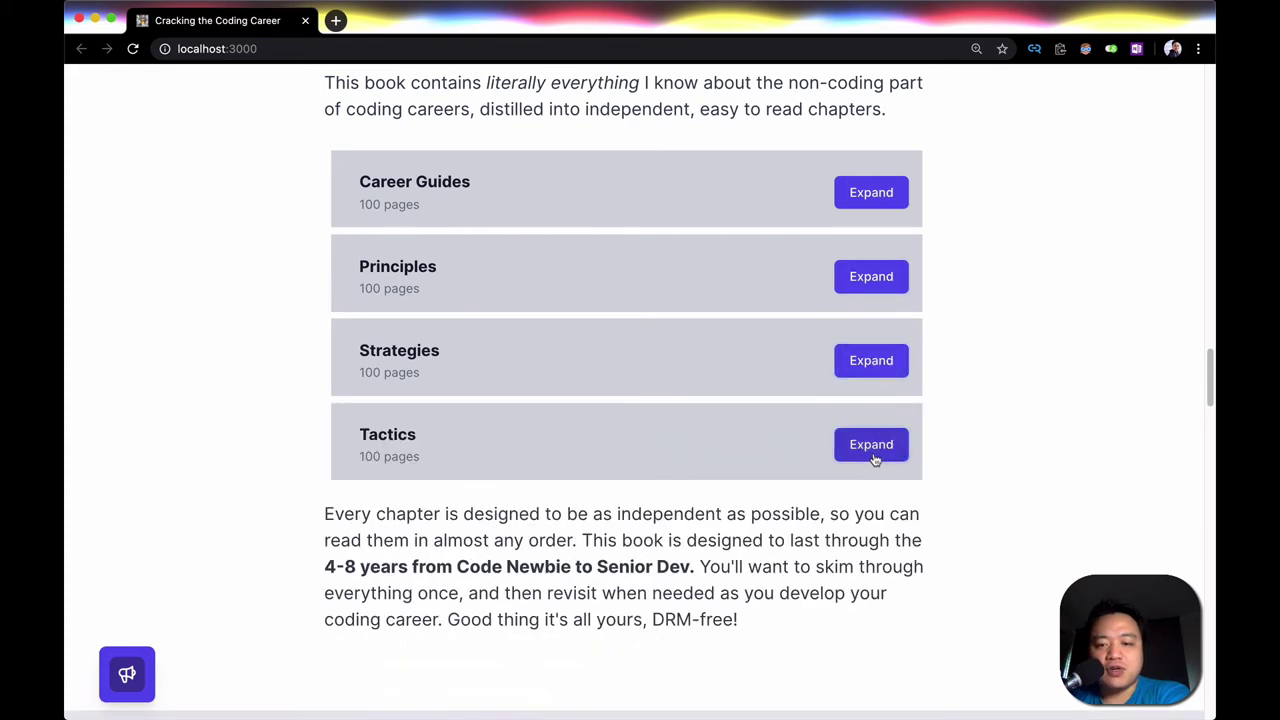
left_click(871, 444)
left_click(860, 447)
Step: Open the launch announcement banner, highlight part of its LEARNINPUBLIC discount message, and dismiss the banner
scroll(907, 447, "down", 3)
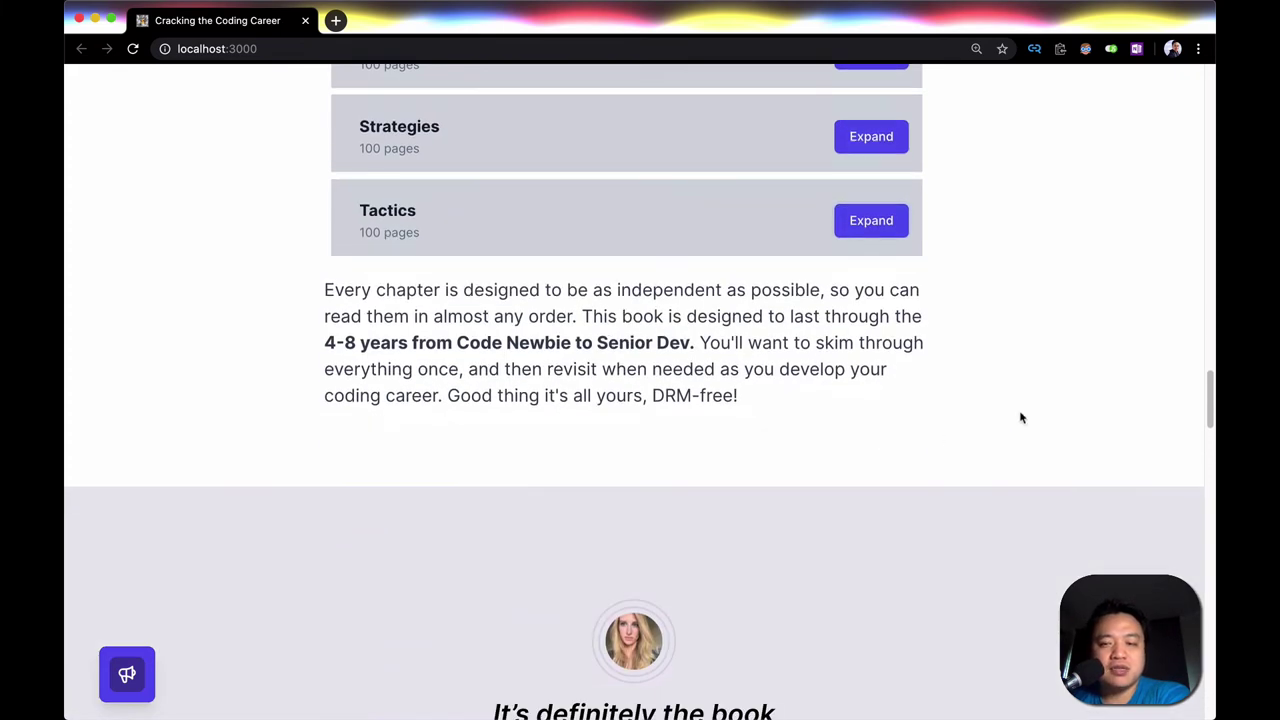
left_click(113, 675)
left_click_drag(332, 689, 648, 690)
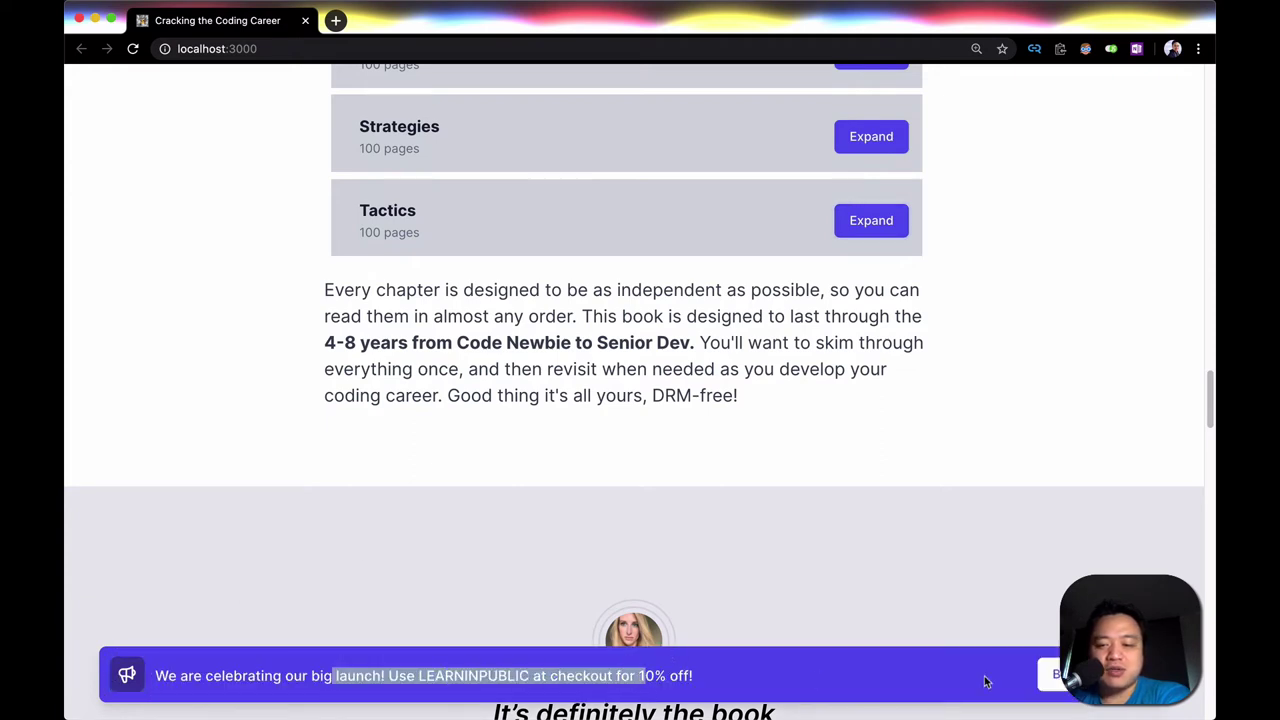
left_click(1066, 678)
mouse_move(252, 666)
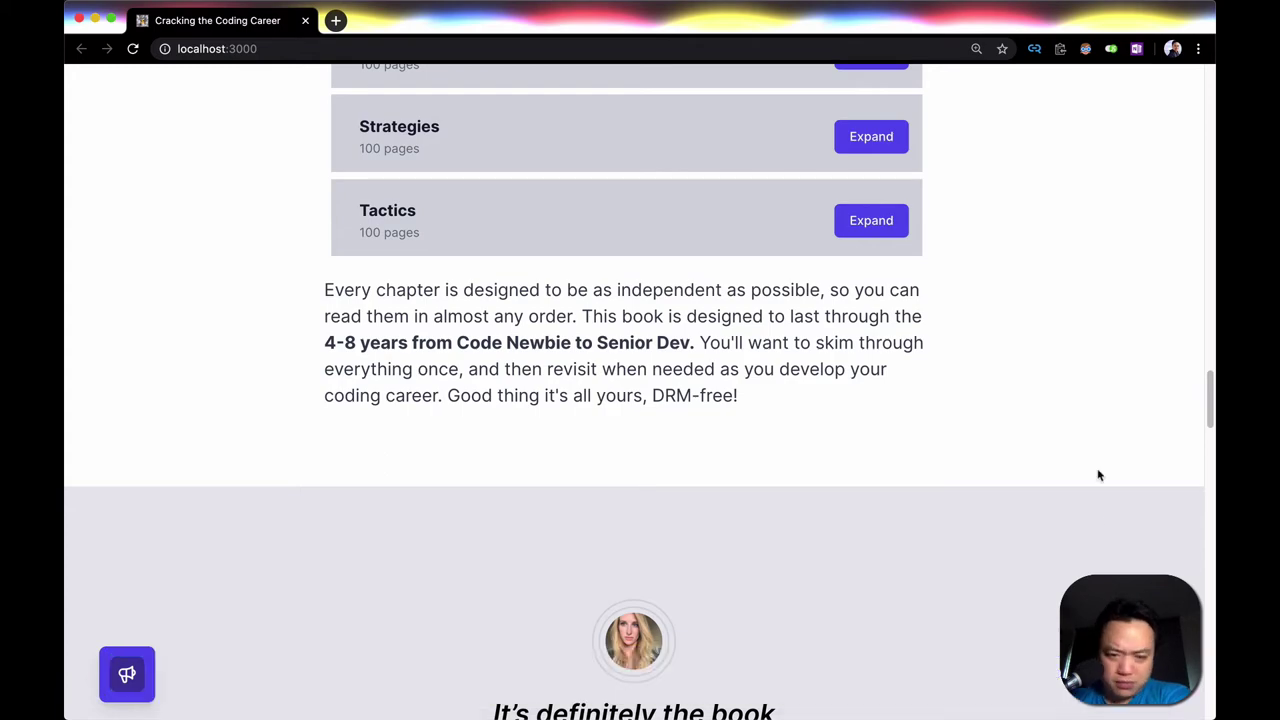
Step: Review the rest of the landing page, from the Big Duck and Duck Race packages to the FAQ
scroll(1097, 475, "down", 15)
scroll(1097, 475, "up", 10)
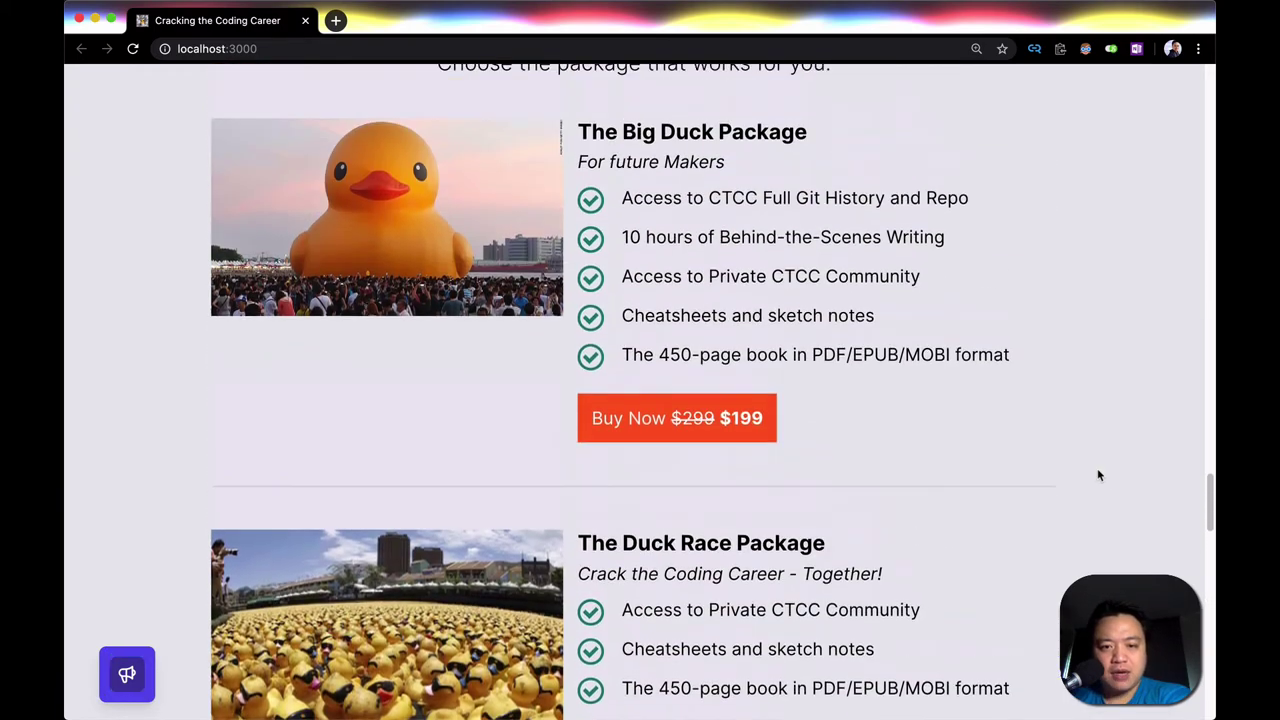
scroll(1097, 475, "up", 3)
scroll(1097, 475, "down", 3)
scroll(1097, 475, "up", 2)
scroll(740, 447, "down", 1)
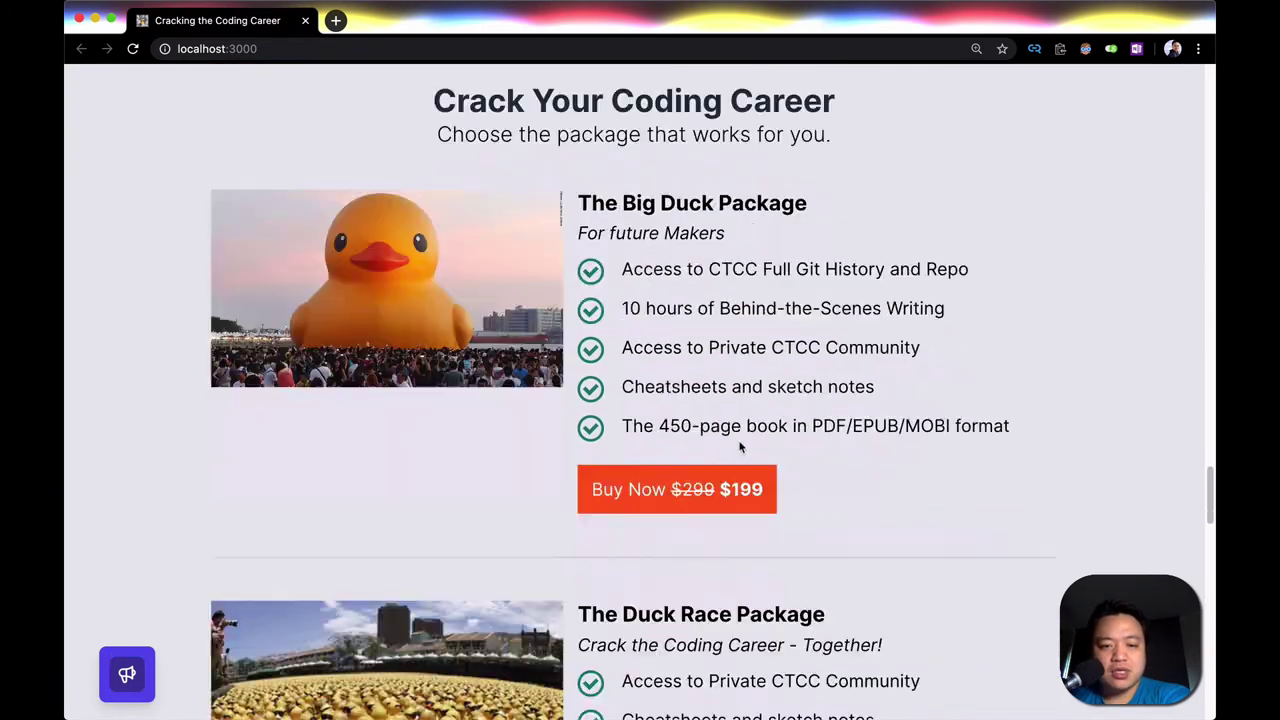
scroll(740, 447, "down", 15)
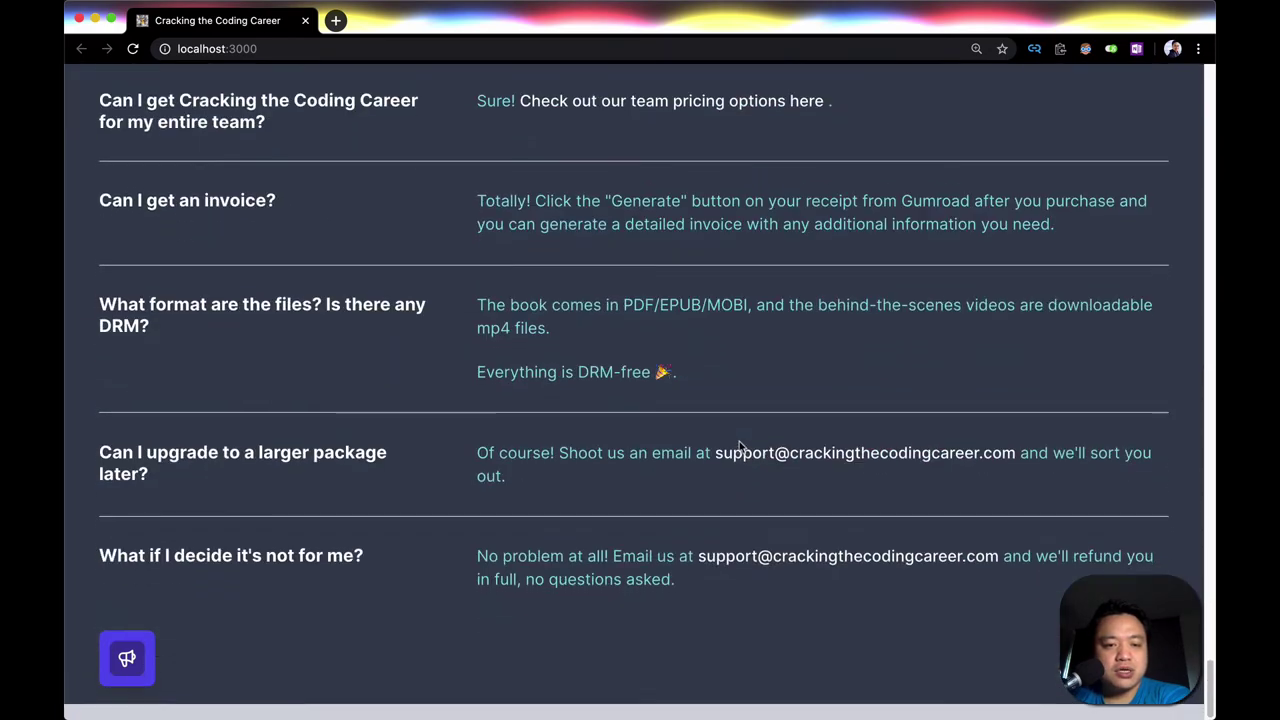
scroll(740, 446, "up", 20)
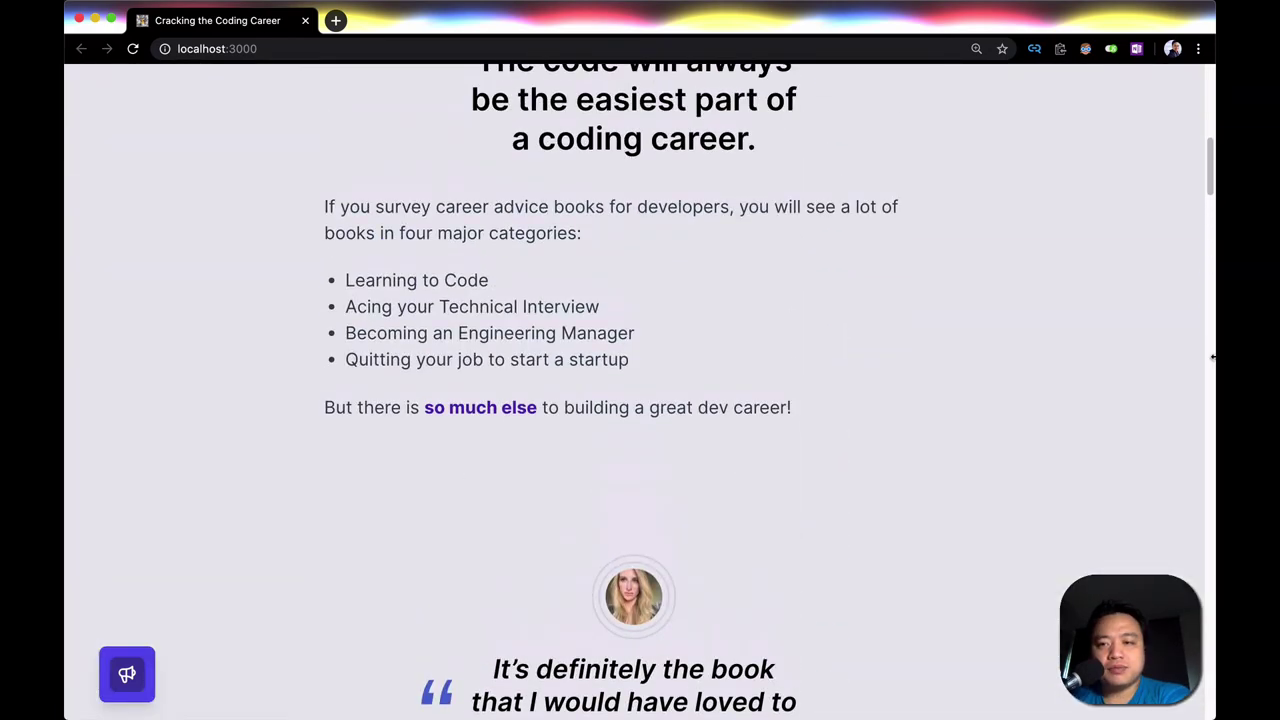
Step: Narrow and restore the browser window, and display the landing page in the developer tools' iPhone X device emulation
left_click_drag(974, 378, 964, 373)
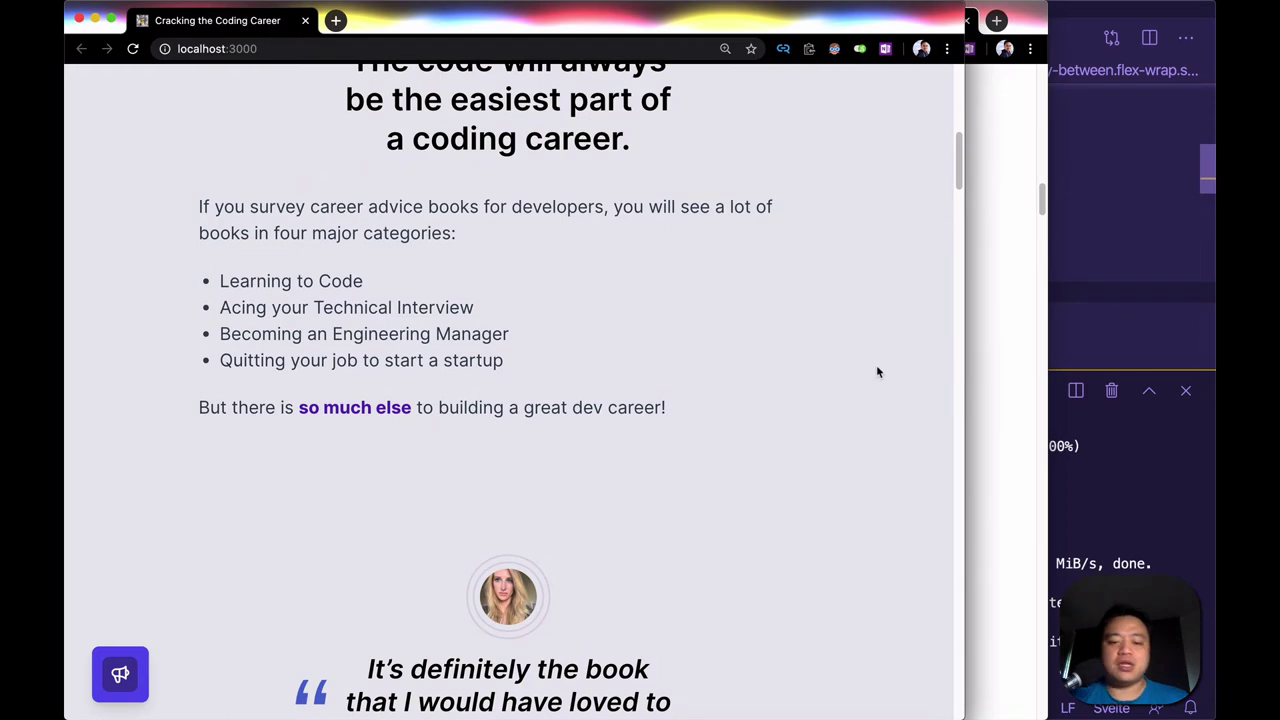
key("ctrl+alt+Return")
key("super+alt+i")
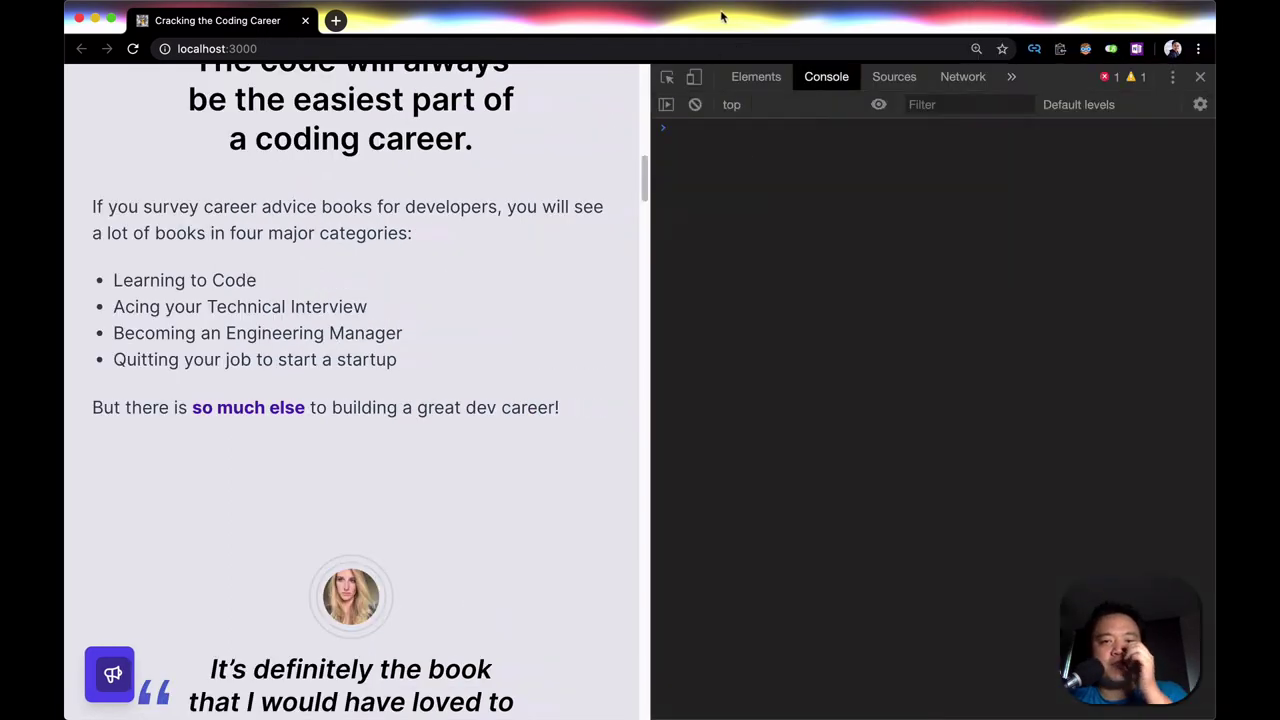
left_click(694, 70)
Step: Review the landing page's mobile layout, expanding and collapsing the Career Guides section, and return to the hero
scroll(407, 368, "down", 15)
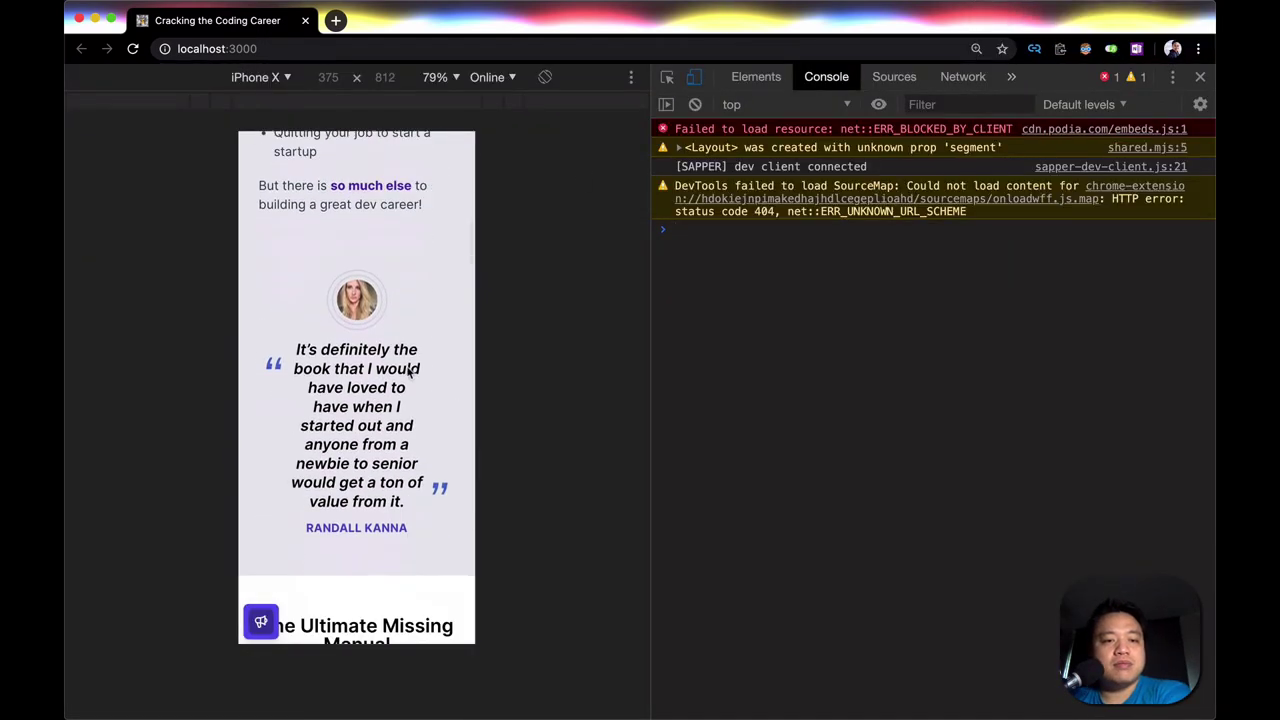
scroll(407, 372, "down", 3)
scroll(400, 365, "up", 5)
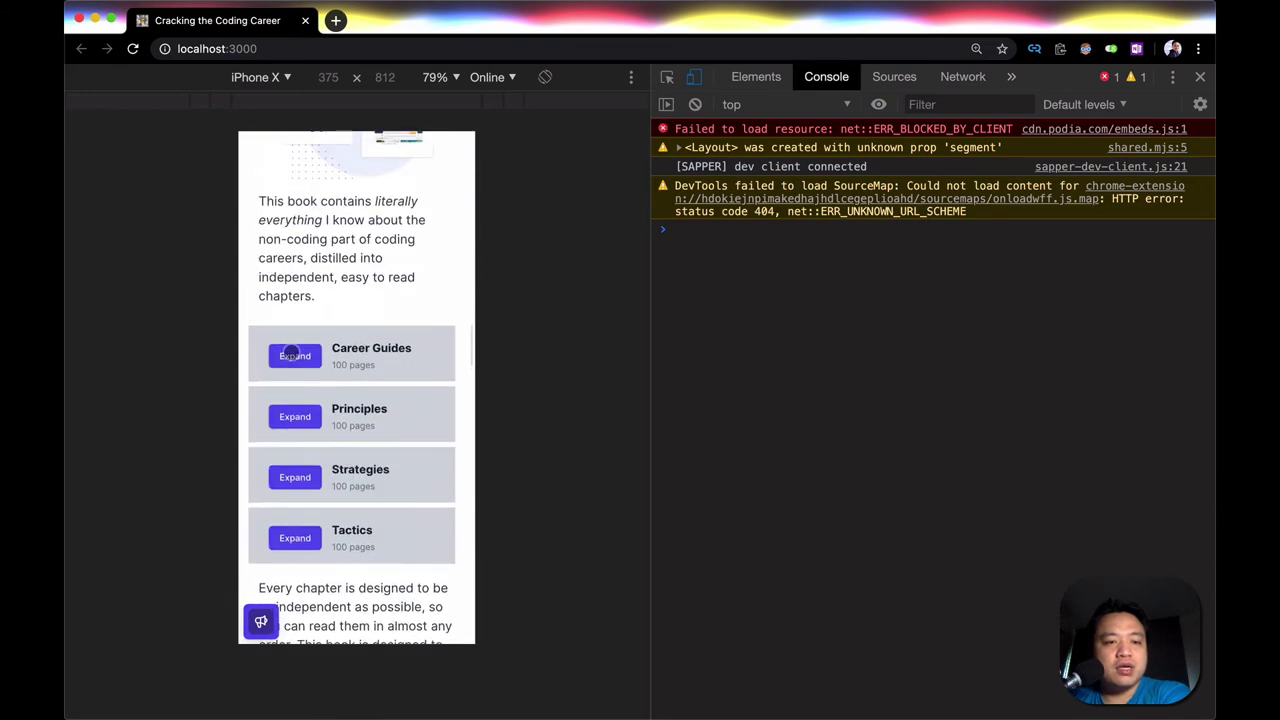
left_click(293, 357)
left_click(299, 364)
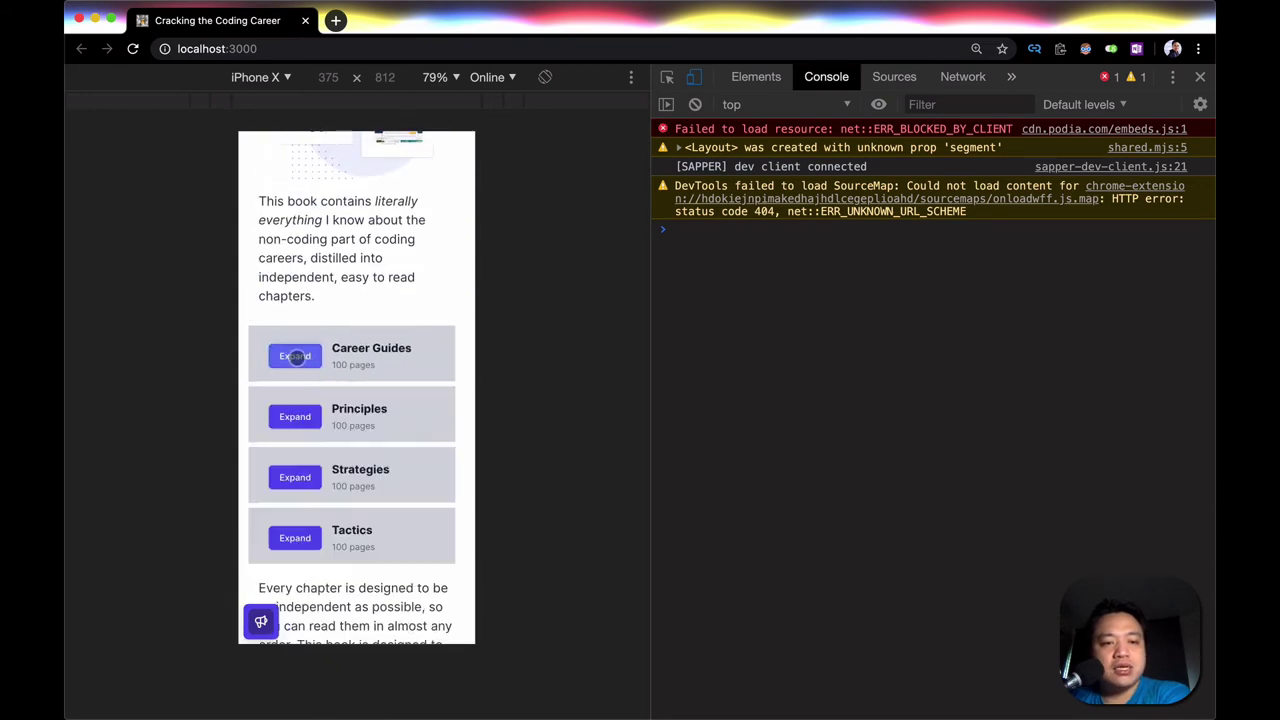
left_click(295, 357)
left_click(295, 357)
scroll(371, 449, "down", 6)
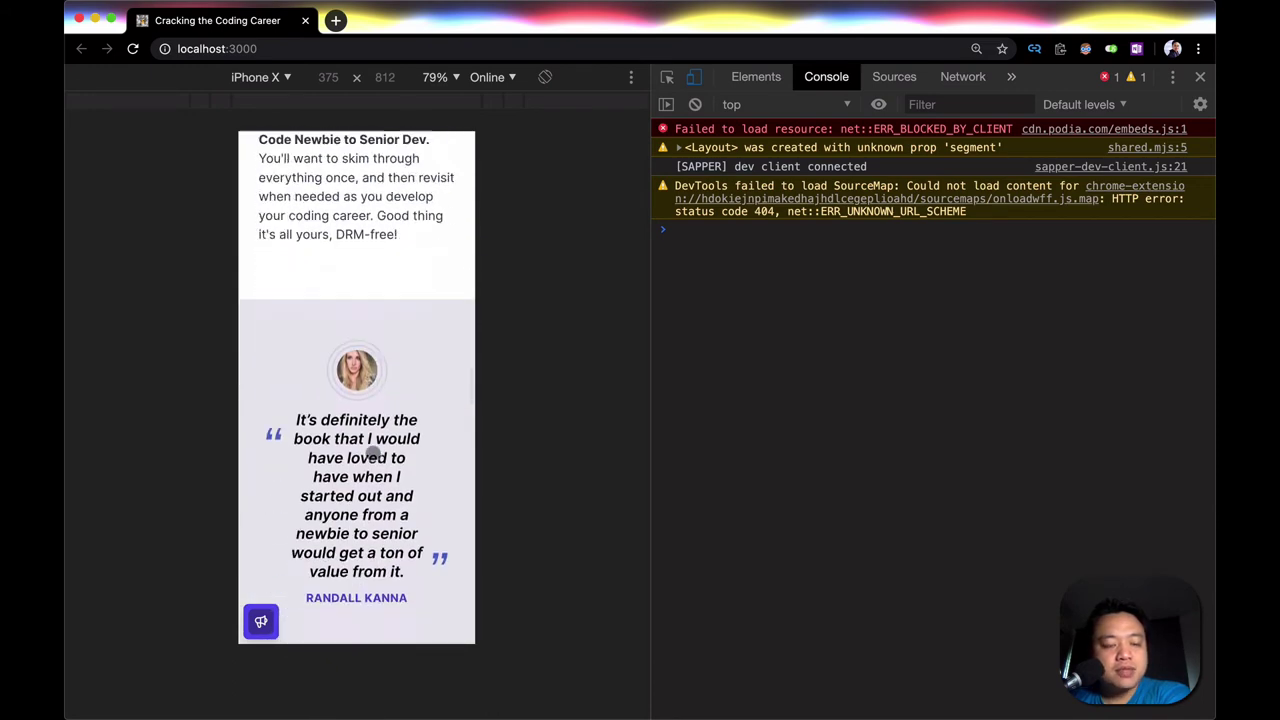
scroll(372, 452, "up", 15)
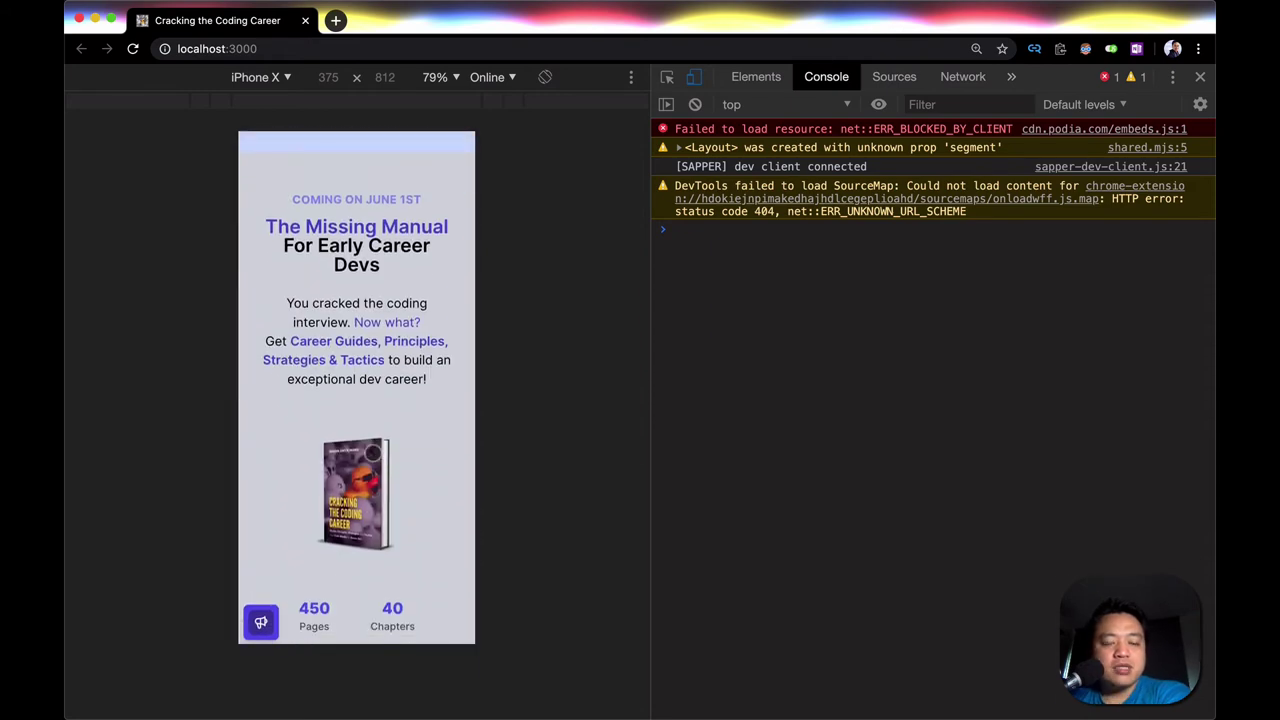
Step: Open refactoringui.com/book in a new tab and show it in the developer tools' iPhone X emulation
left_click(336, 21)
type("ref")
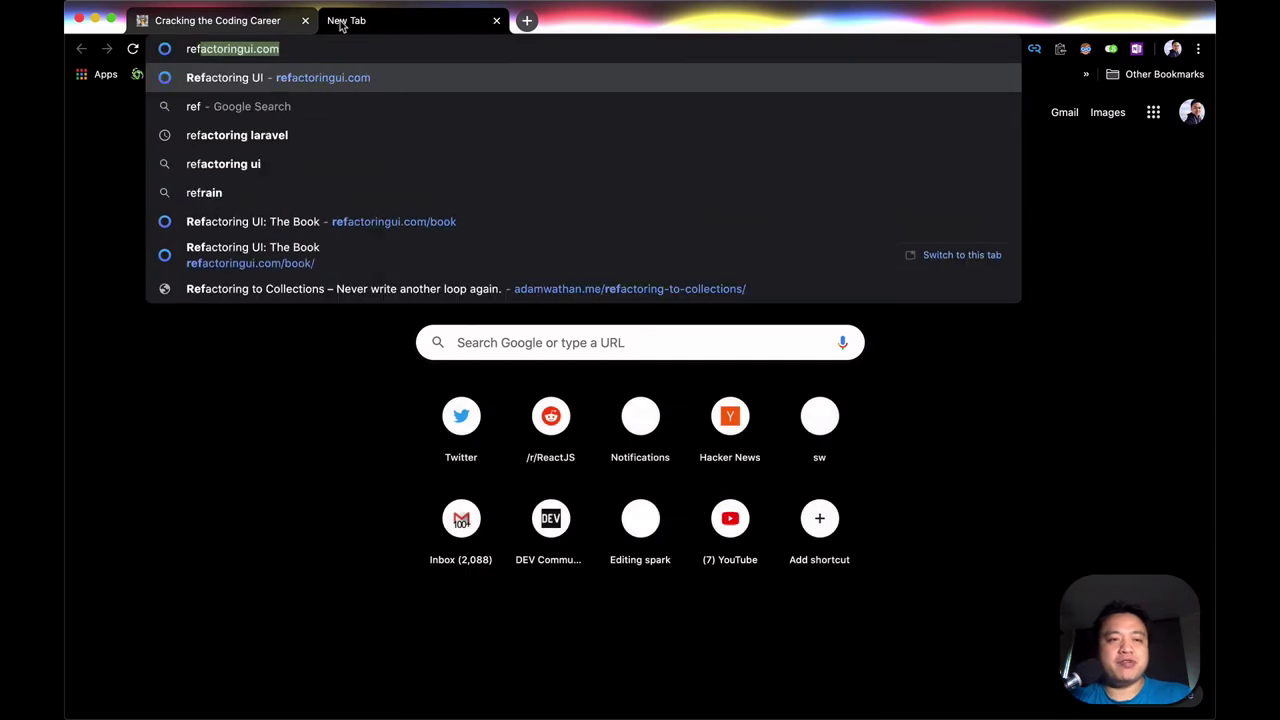
key("Up")
key("Up")
key("Return")
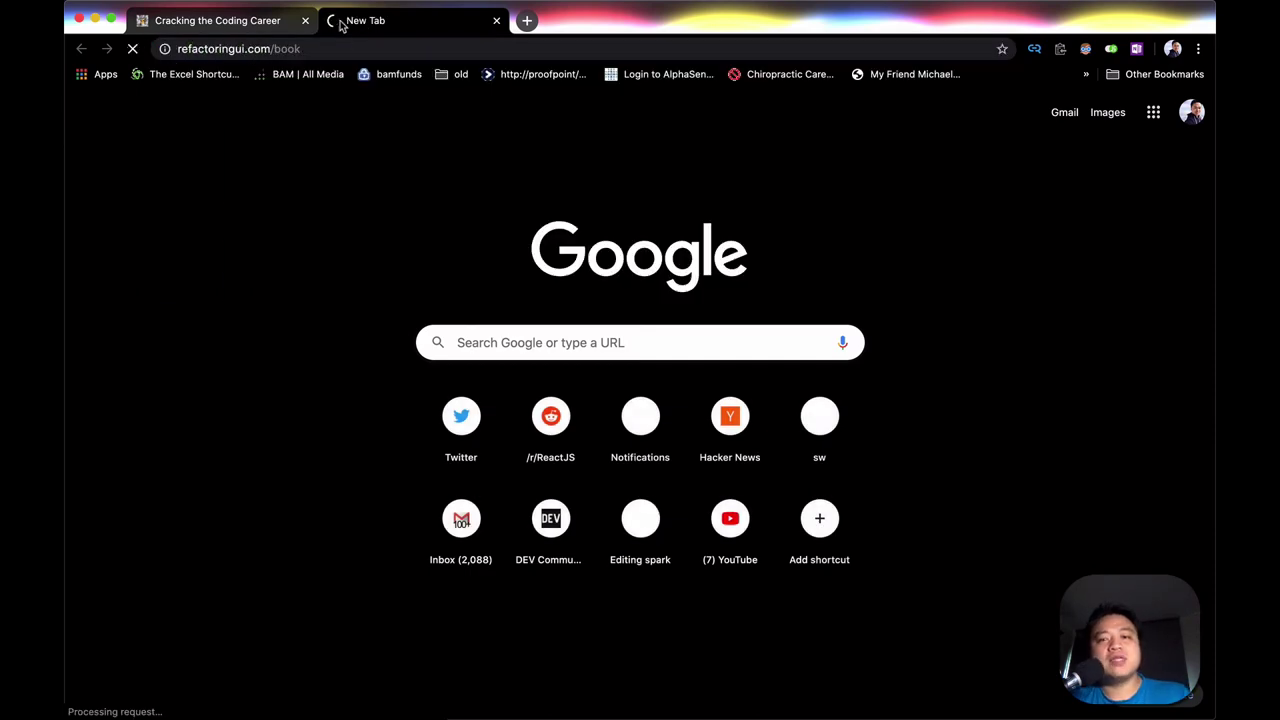
key("super+alt+i")
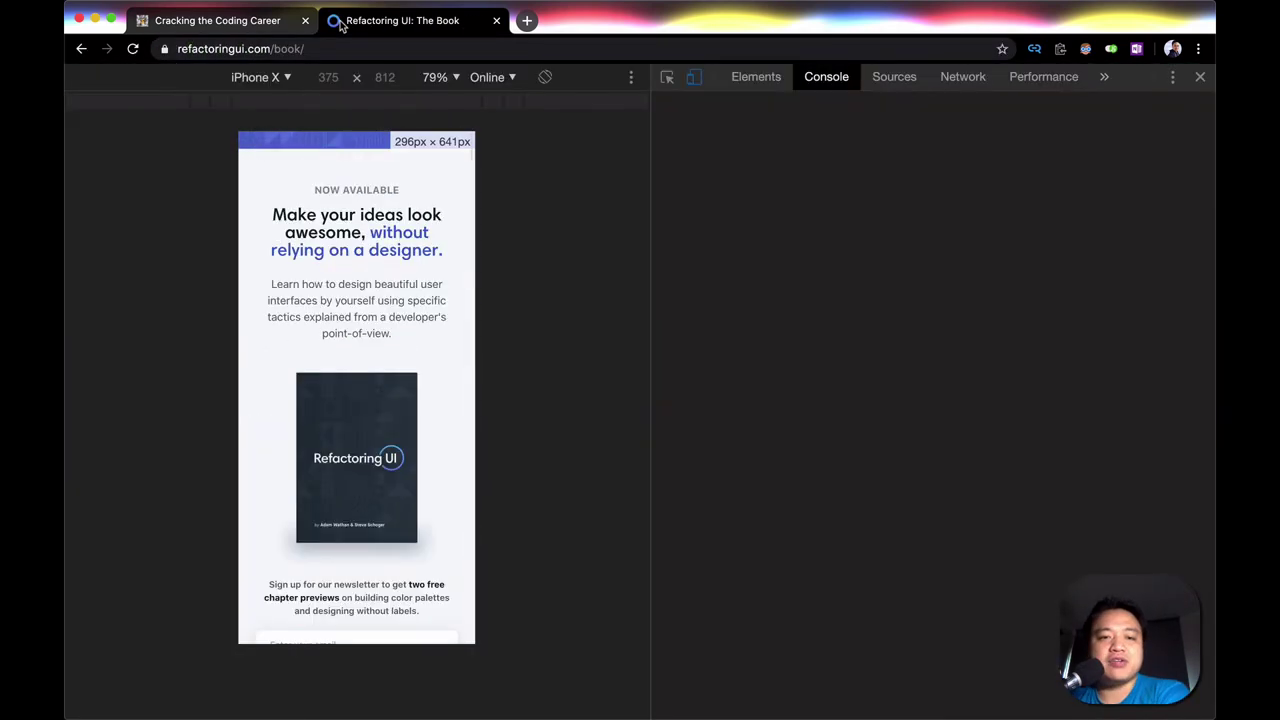
Step: Review the Refactoring UI book page's mobile layout, including its Video Tutorials and component gallery sections
scroll(409, 300, "down", 15)
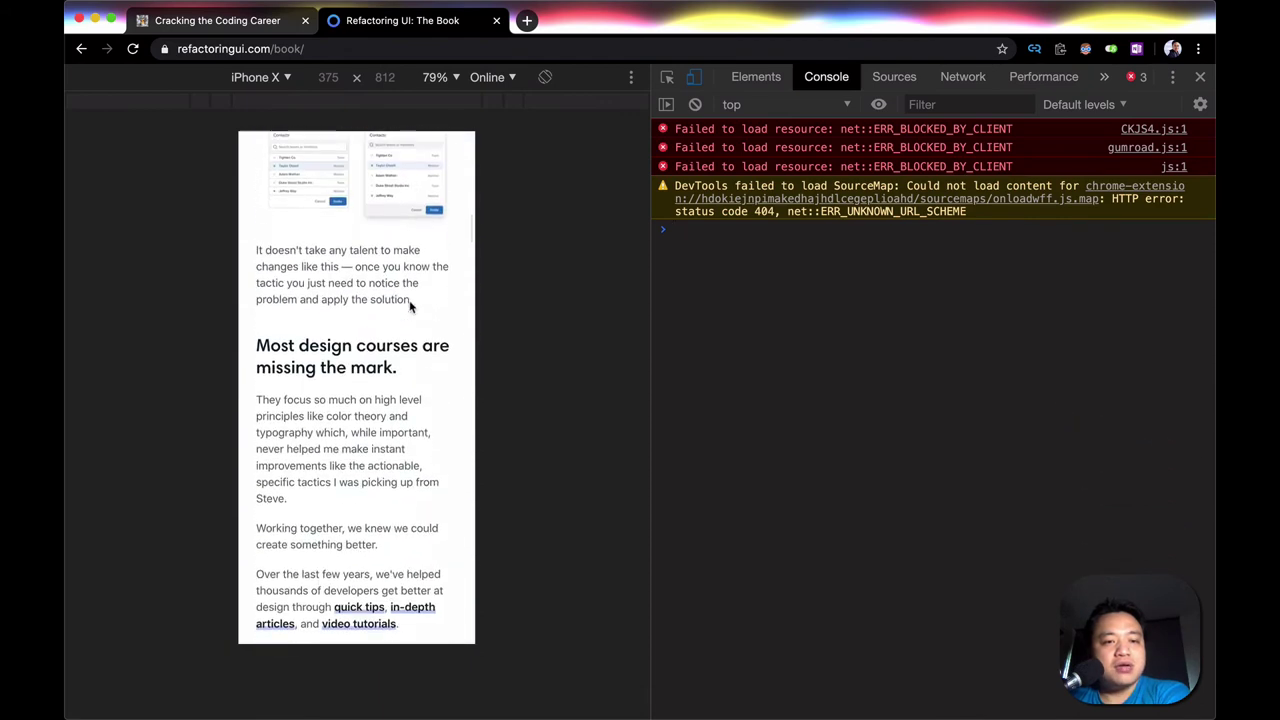
scroll(409, 306, "down", 20)
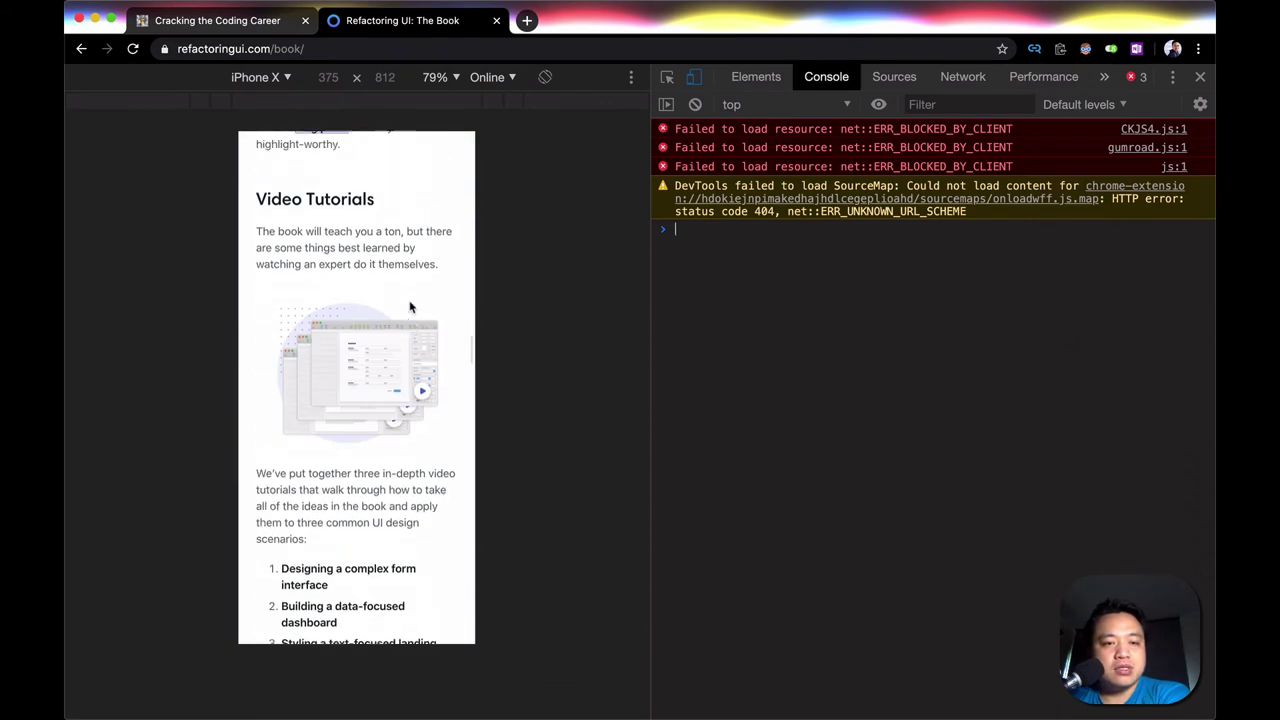
scroll(409, 306, "down", 15)
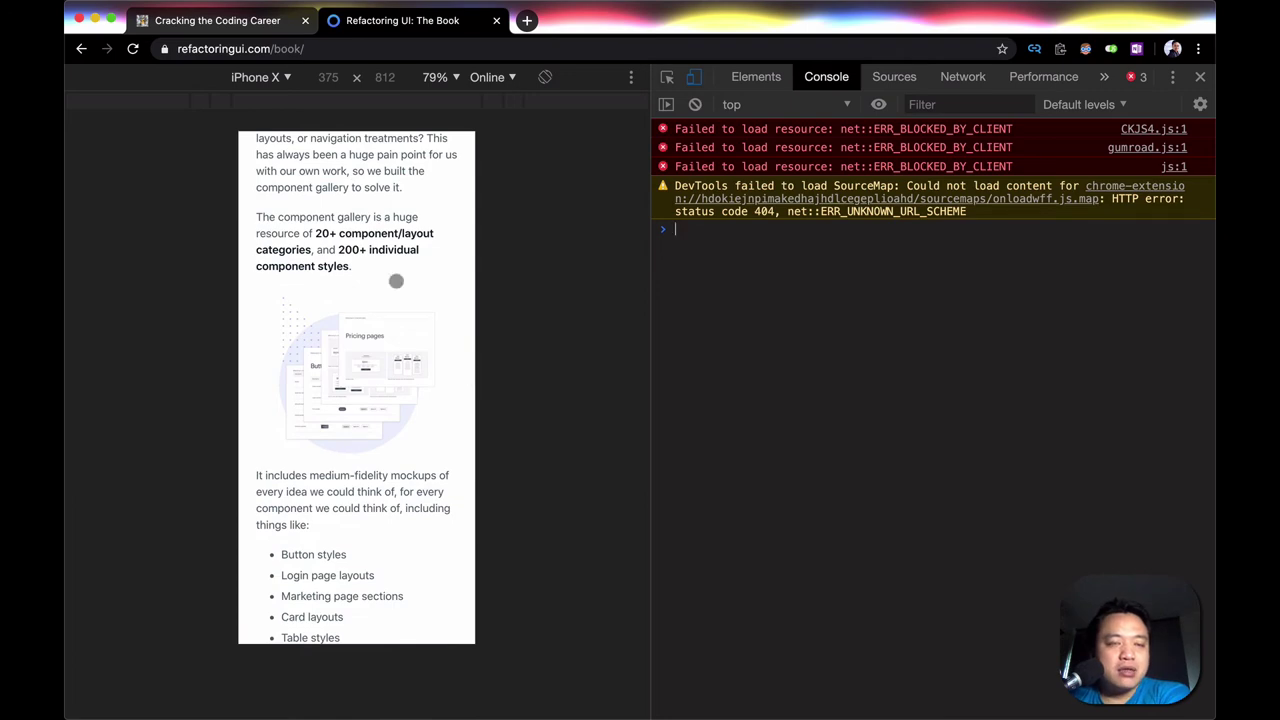
Step: Return to the localhost landing page and inspect the career advice text's container div and its parent main element
left_click(215, 27)
scroll(389, 322, "down", 10)
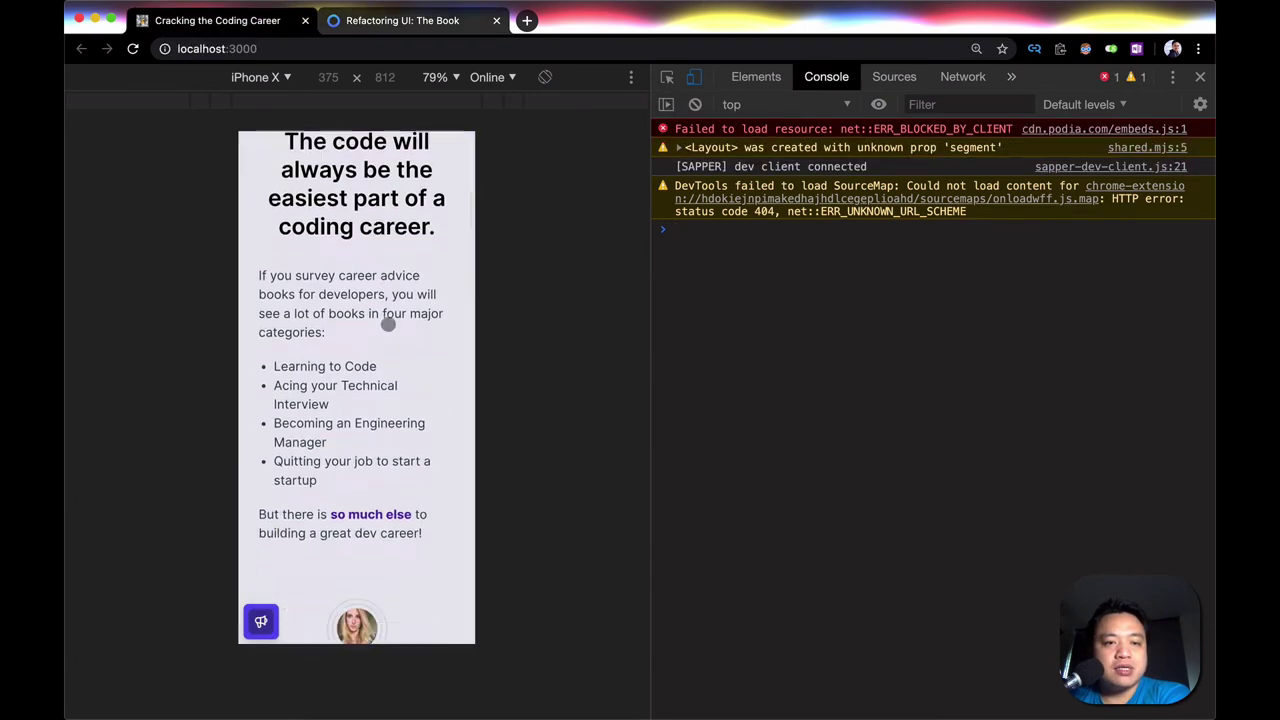
left_click(667, 76)
left_click(389, 216)
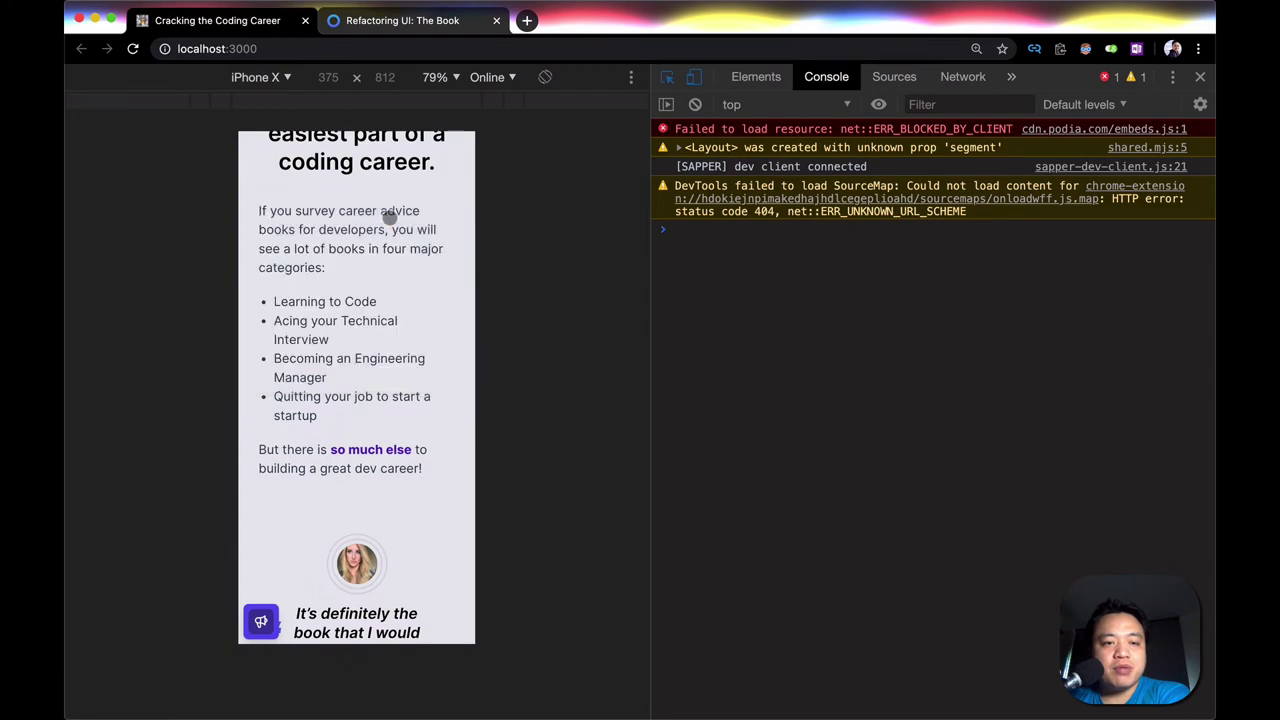
left_click(925, 268)
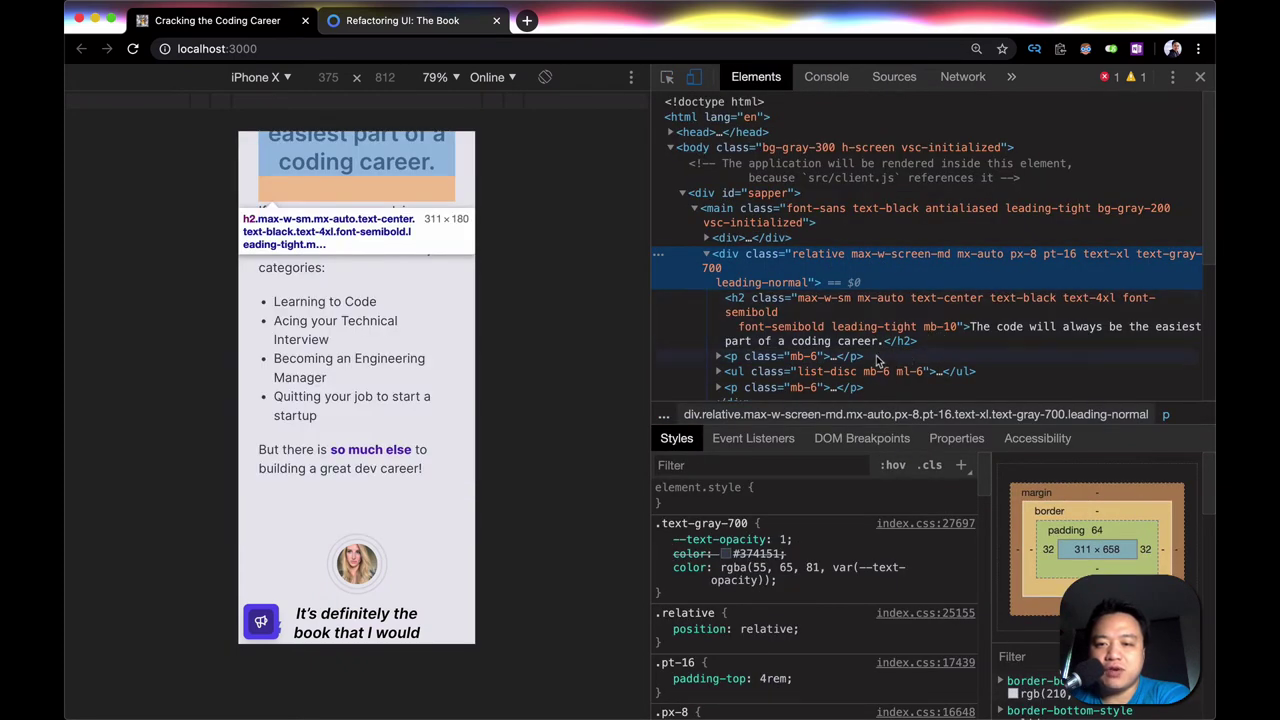
left_click(1075, 214)
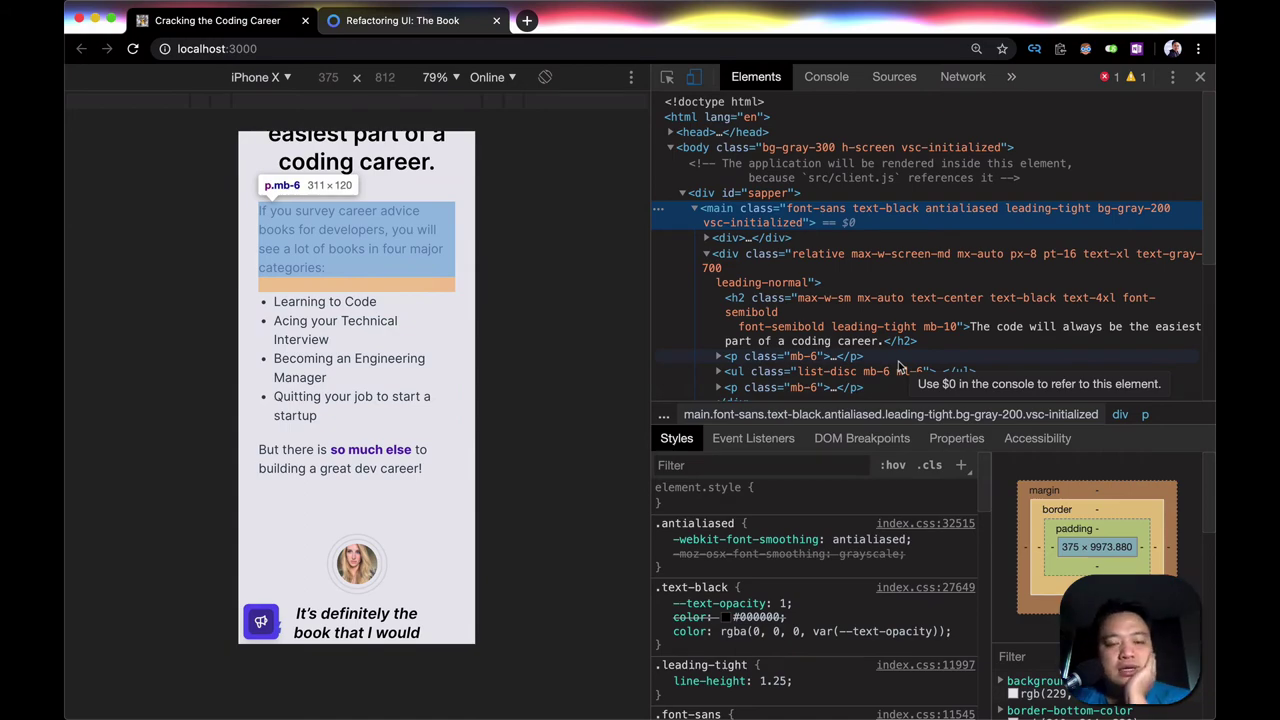
Step: Check the landing page's mobile layout from The Book section to the Ducky Package and back to the chapter sections
scroll(330, 393, "down", 15)
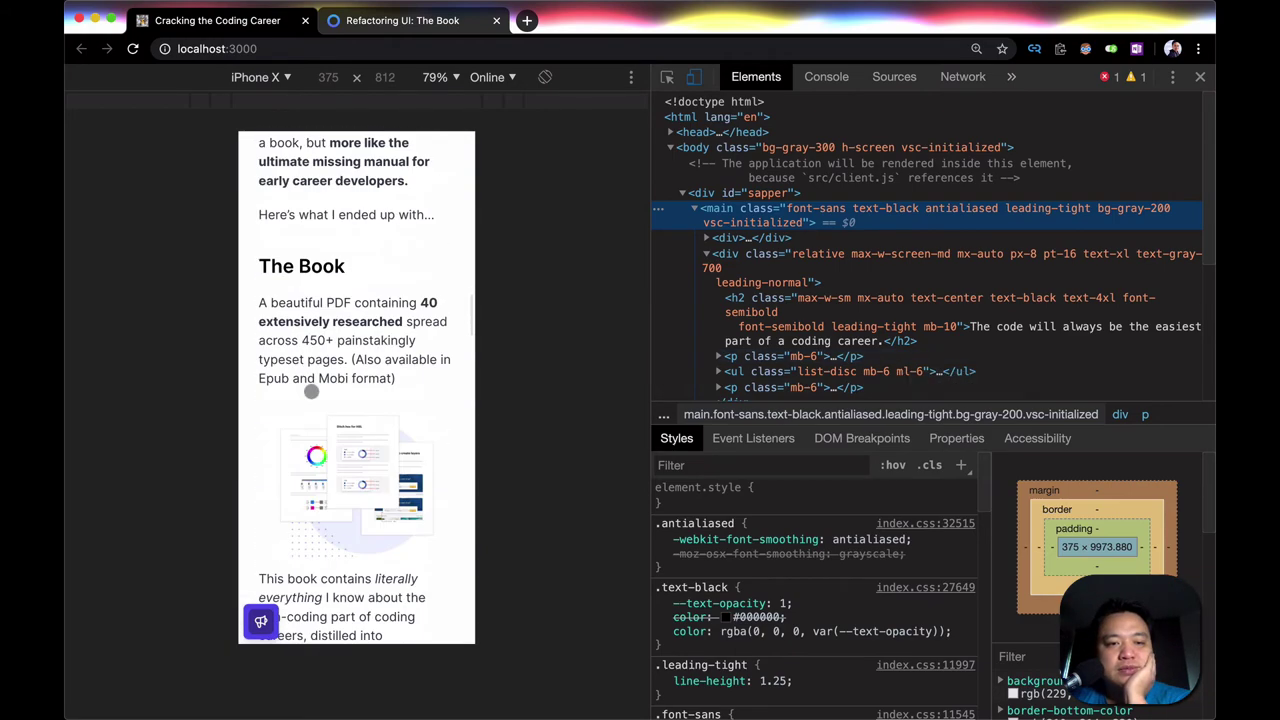
scroll(311, 392, "down", 10)
scroll(311, 392, "up", 8)
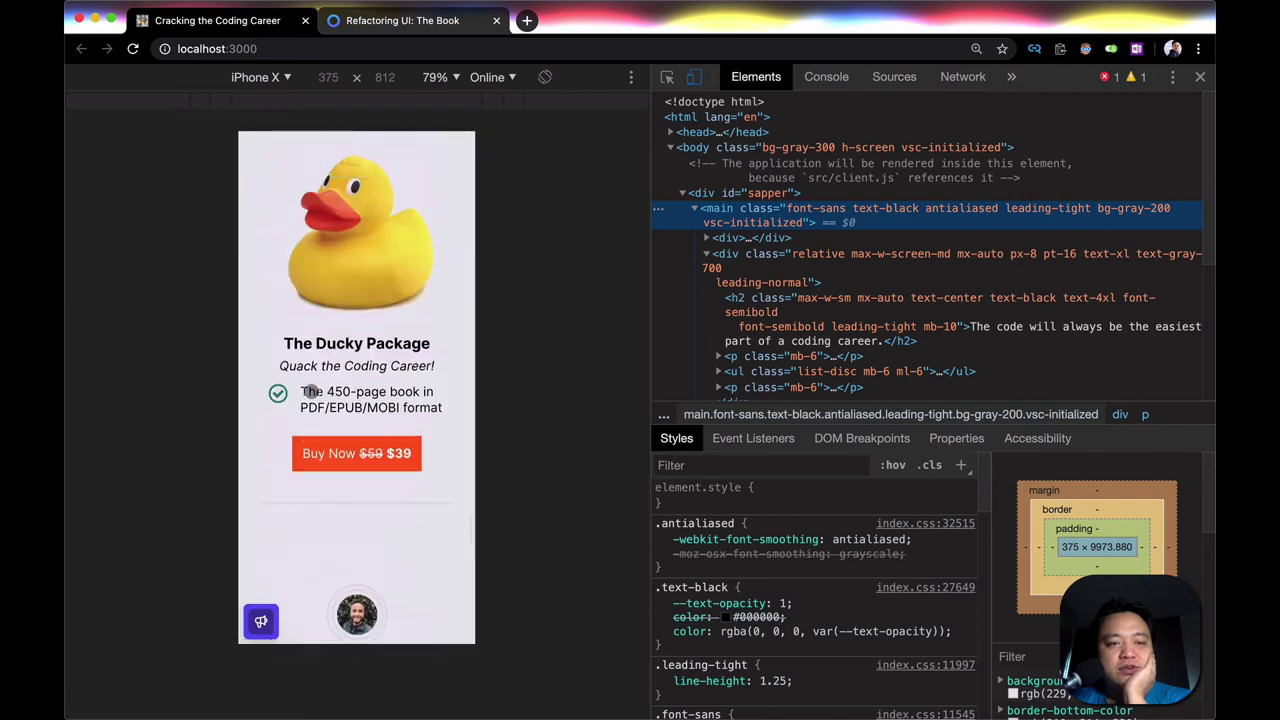
scroll(311, 392, "up", 5)
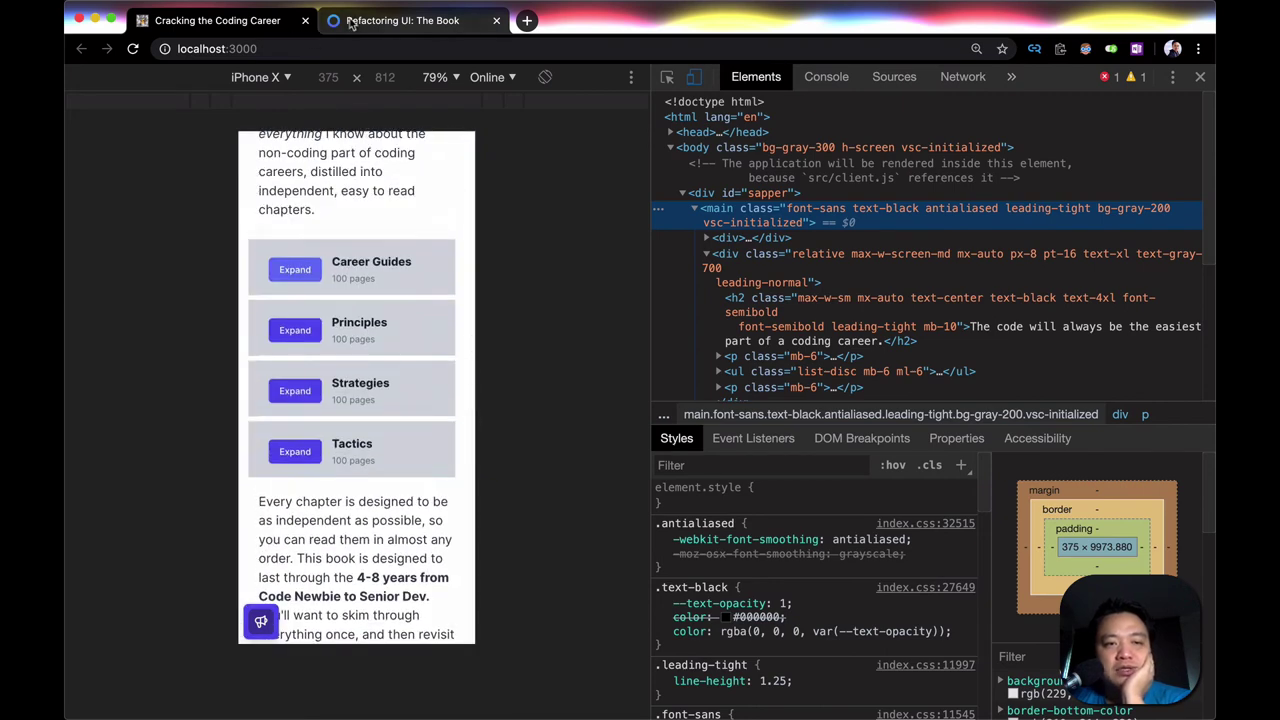
Step: Open swyx.podia.com in a new tab with the developer tools' iPhone X emulation enabled
left_click(528, 20)
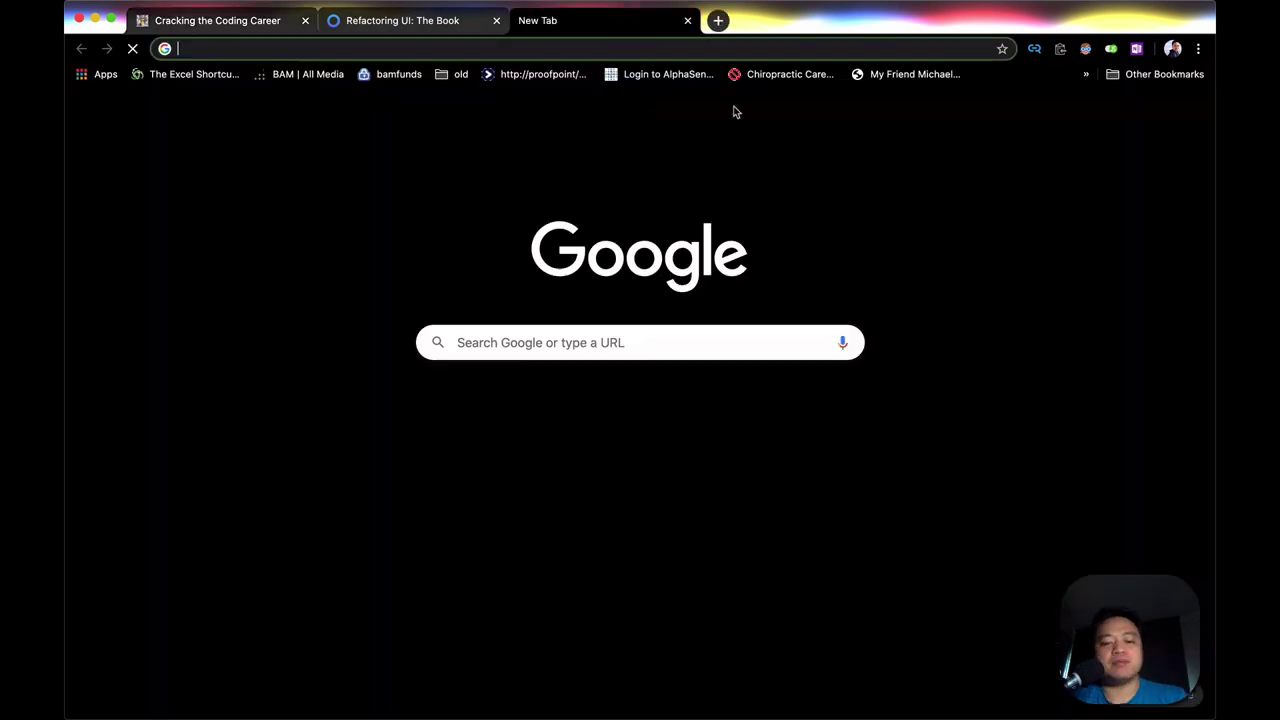
type("s")
key("Escape")
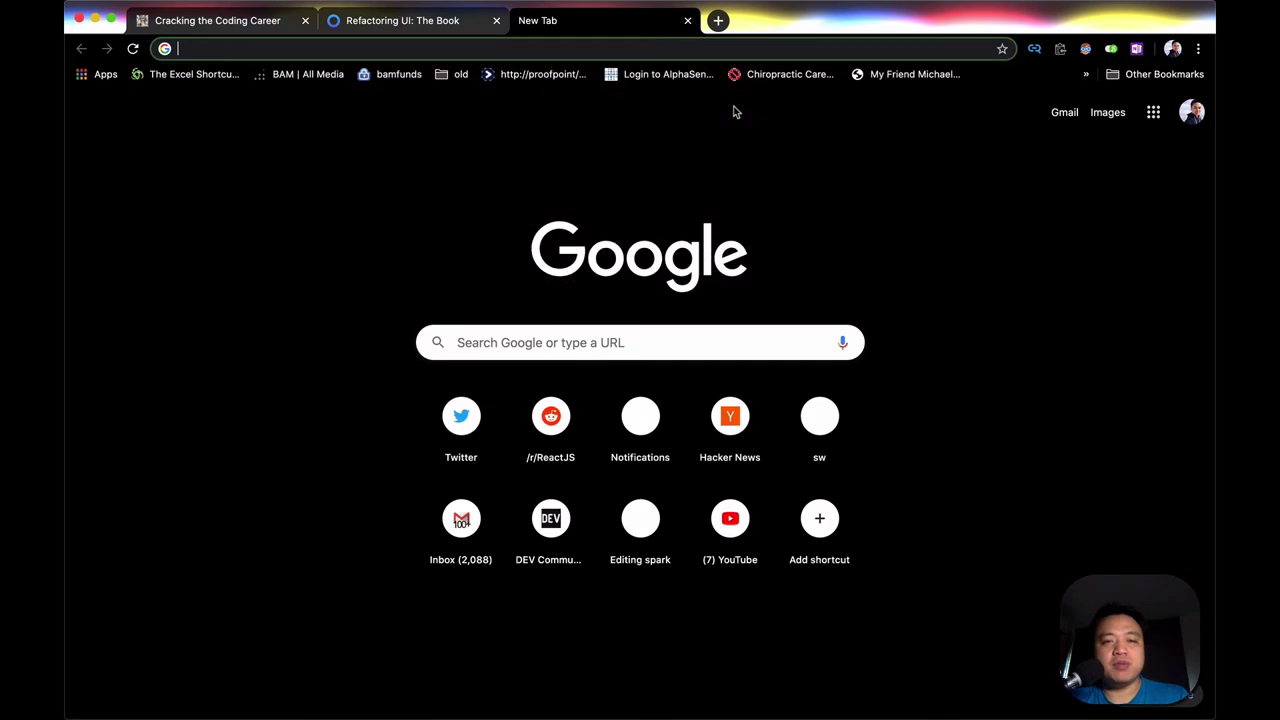
key("super+alt+j")
left_click(651, 46)
type("swyx.")
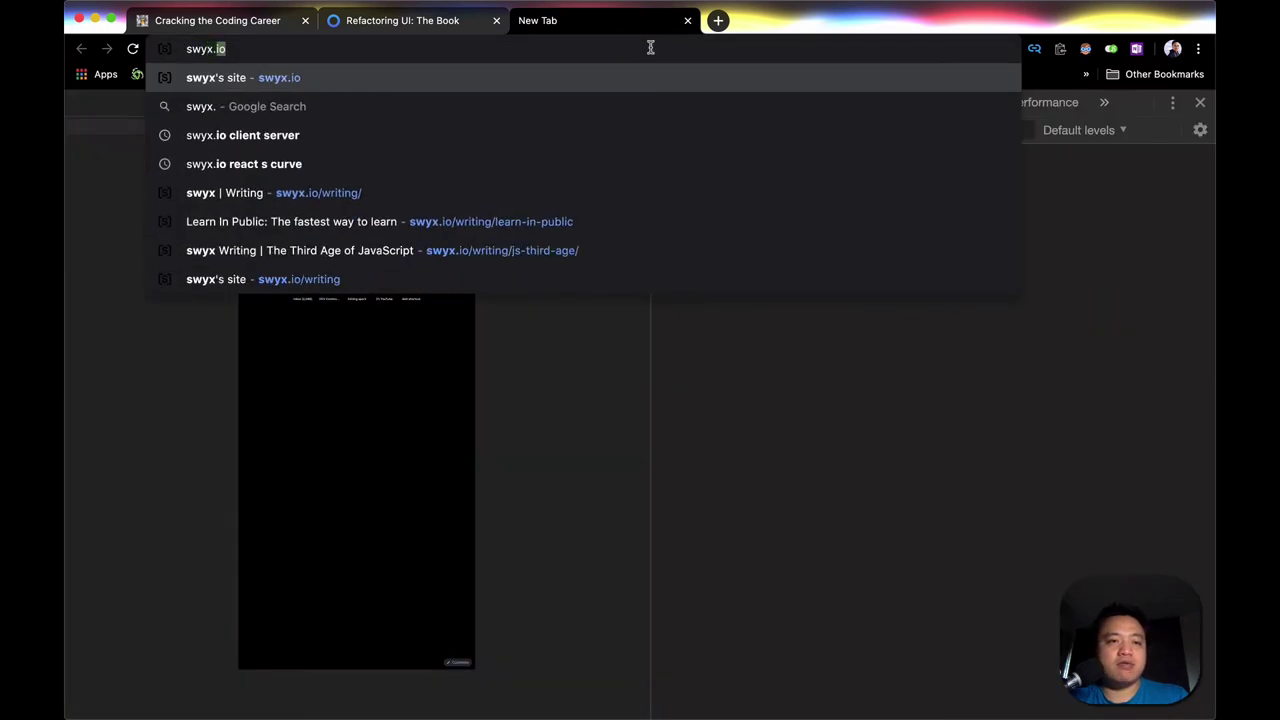
type("po")
key("Return")
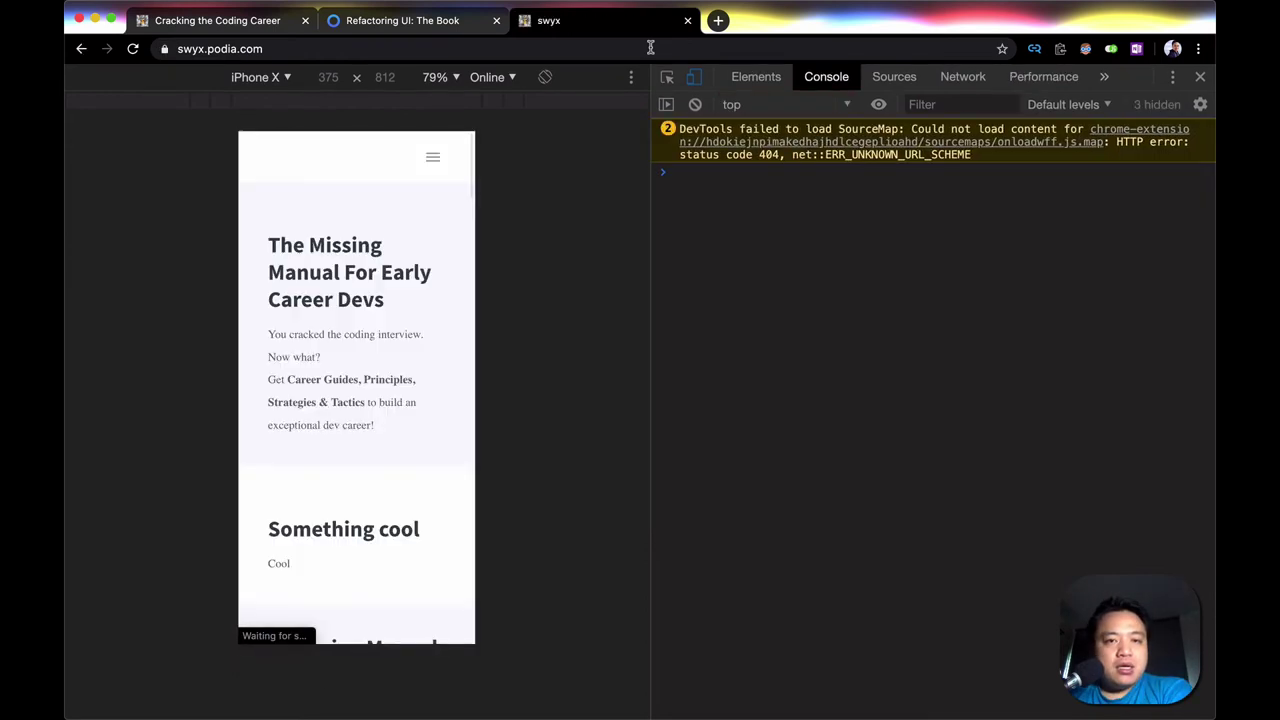
Step: Look through the Podia page's mobile layout, from the missing manual introduction to the placeholder testimonials
scroll(408, 391, "down", 10)
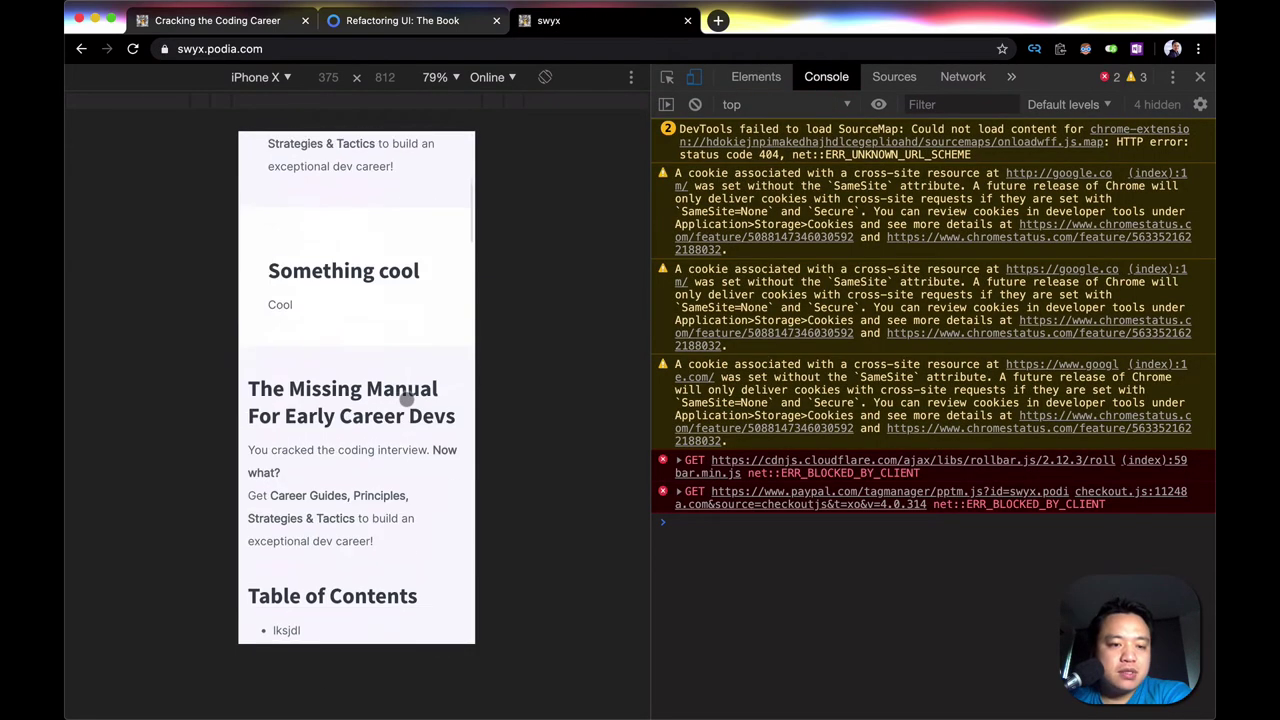
scroll(406, 399, "down", 10)
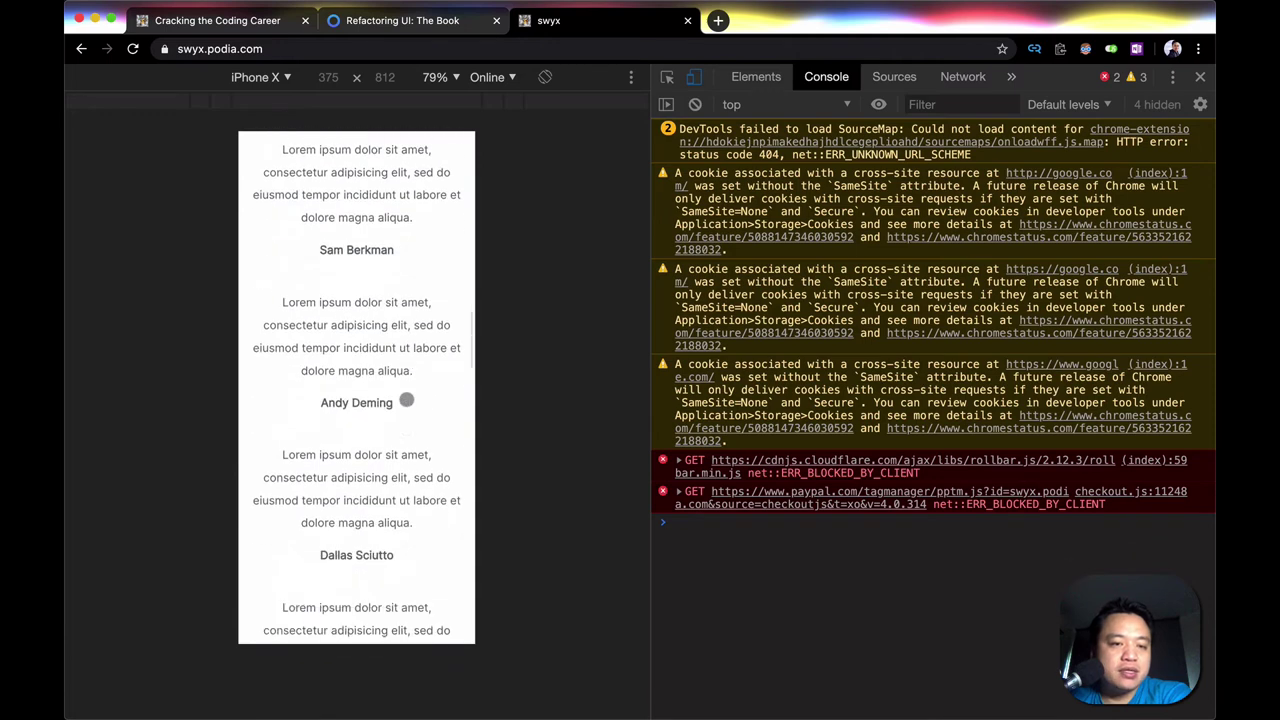
scroll(406, 399, "up", 5)
scroll(406, 399, "down", 10)
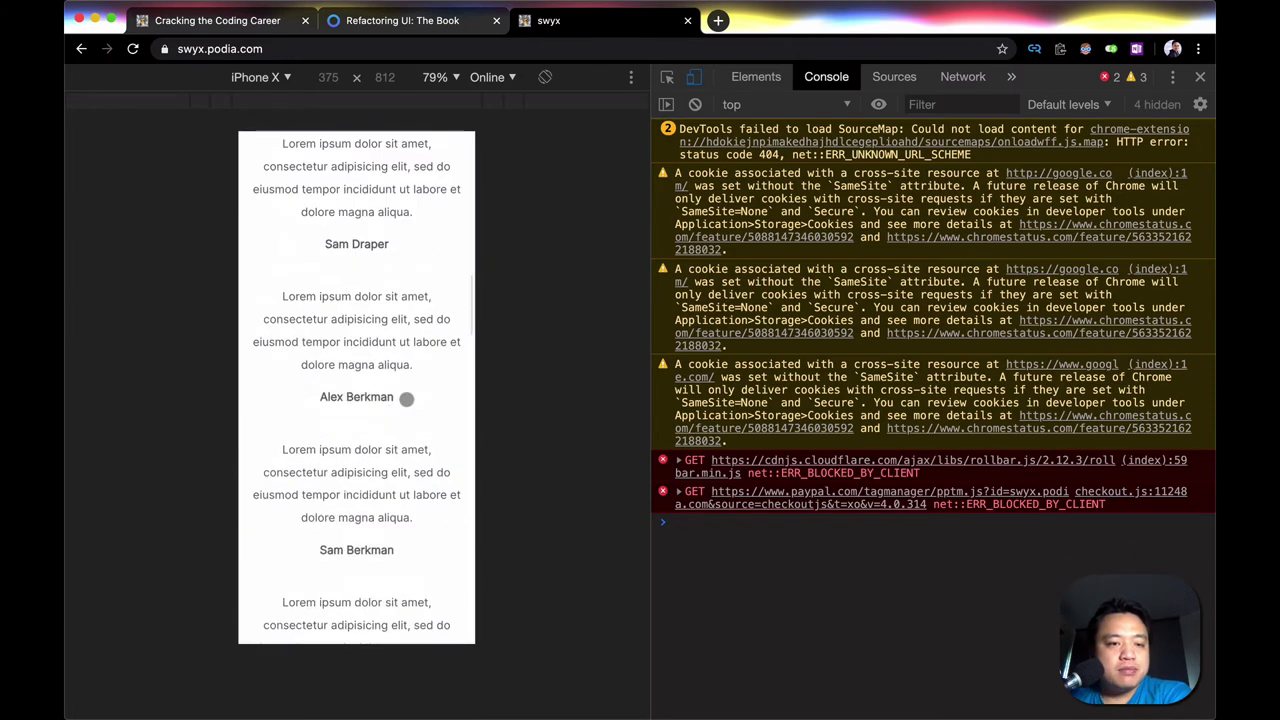
Step: Look through the Podia page's mobile layout from the testimonials to the Creators Track product and again from the header to the Columns section
scroll(406, 399, "down", 10)
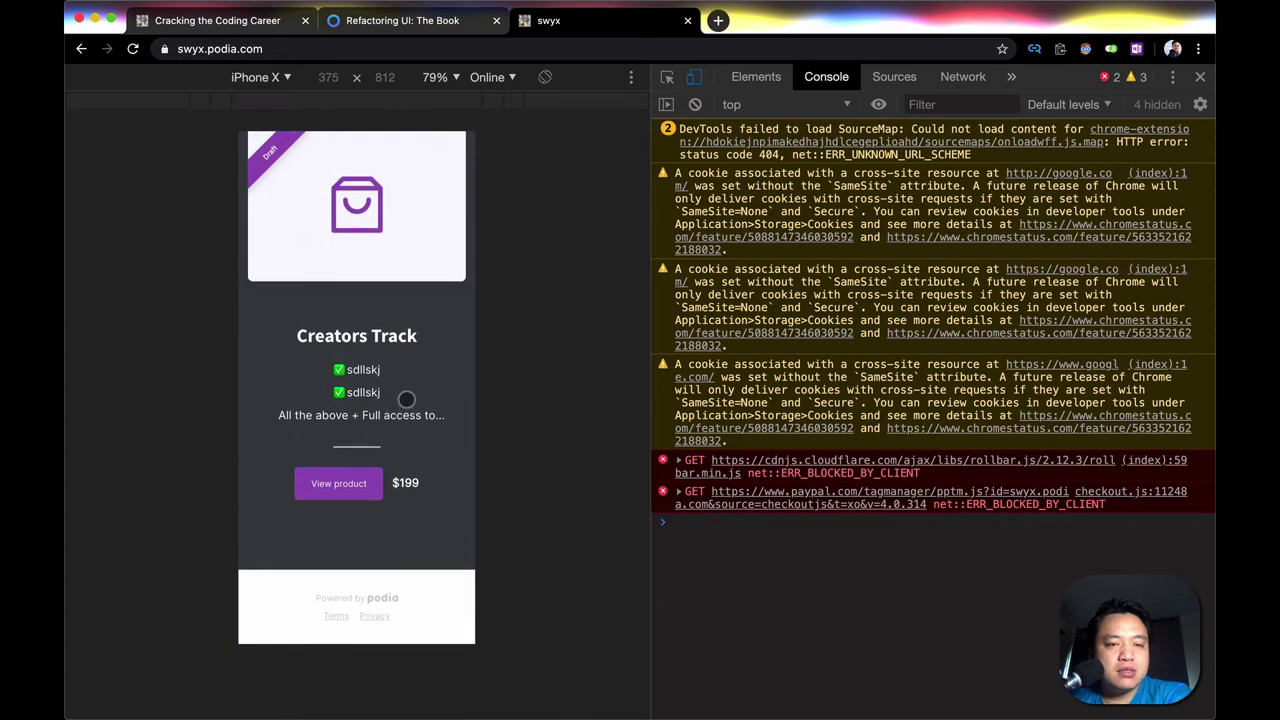
scroll(406, 399, "up", 20)
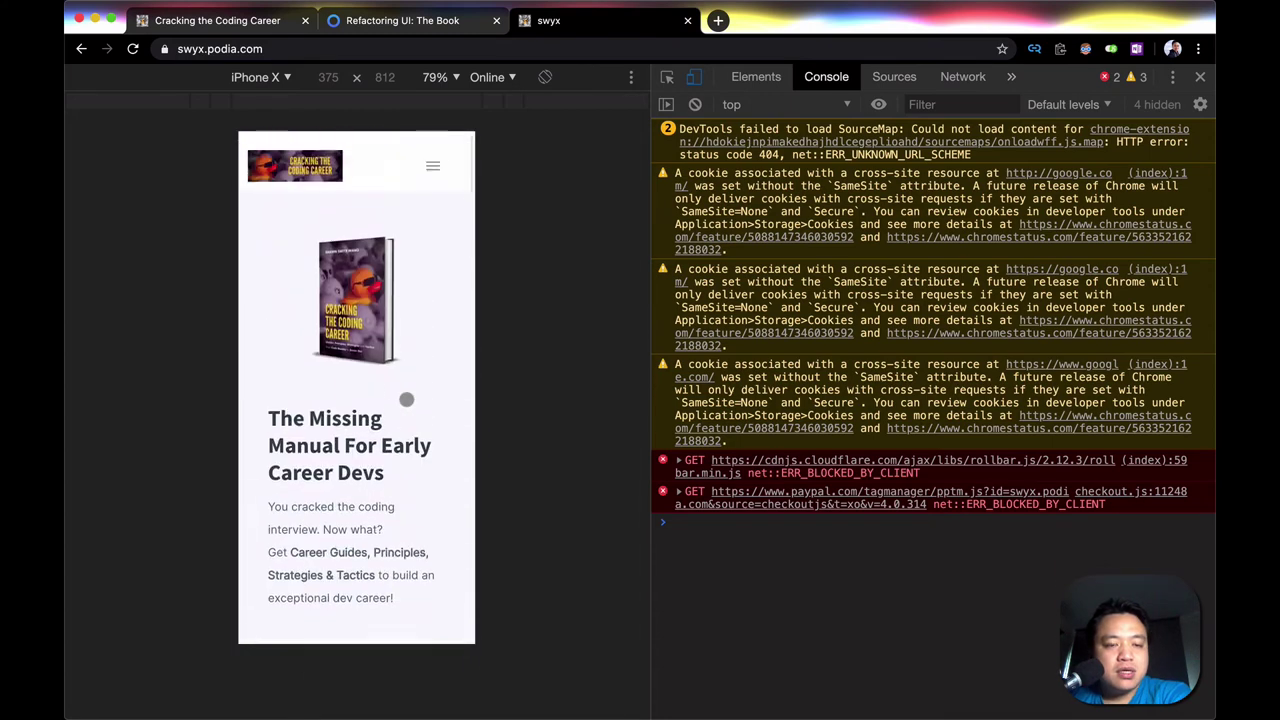
scroll(409, 417, "down", 3)
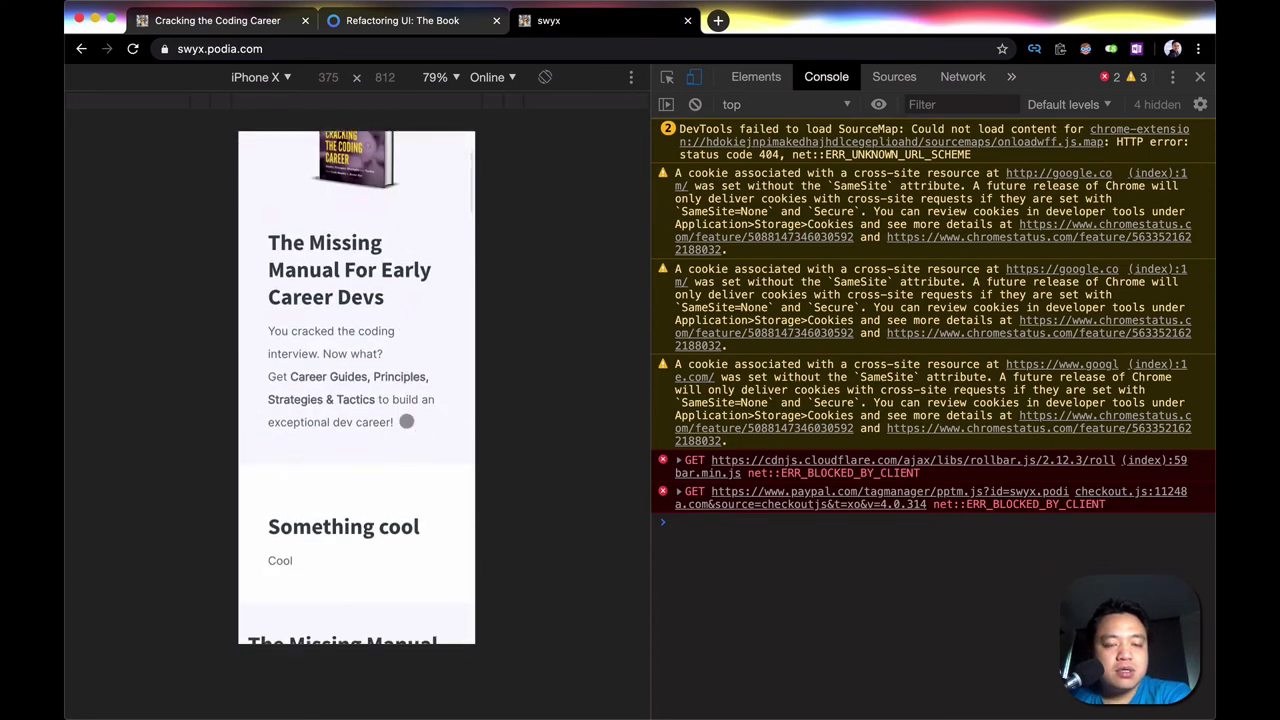
scroll(406, 421, "up", 3)
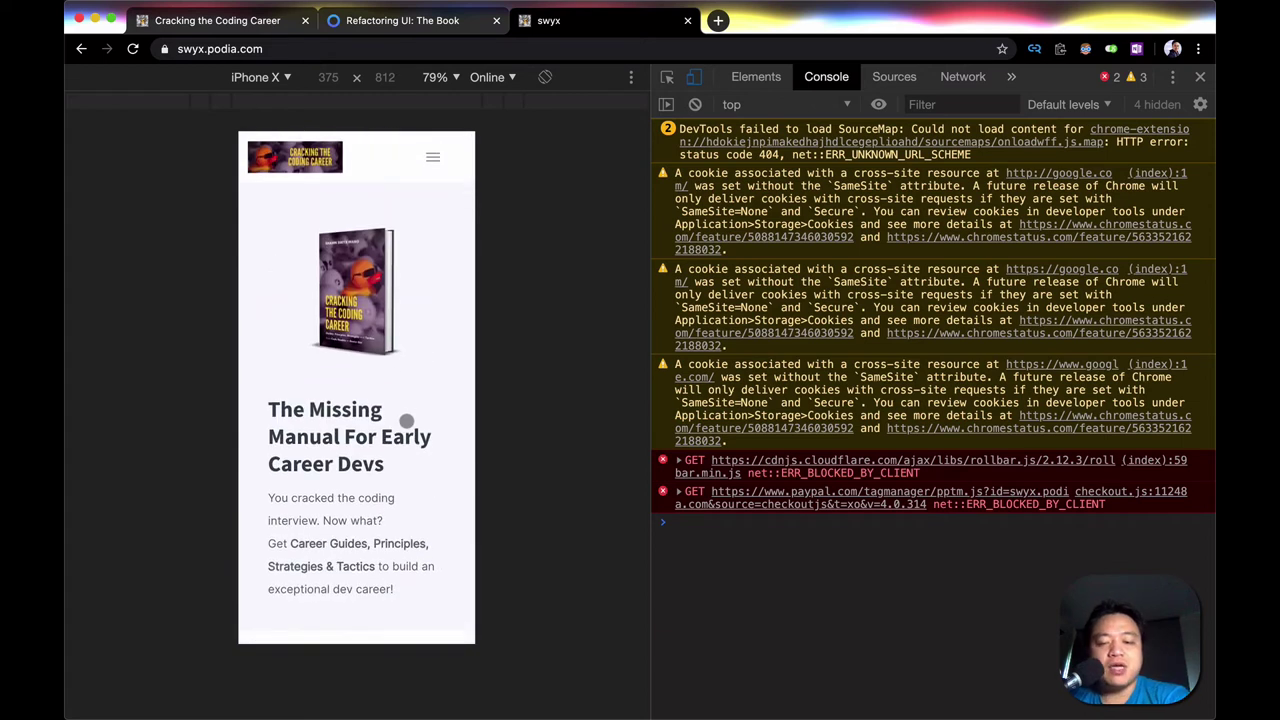
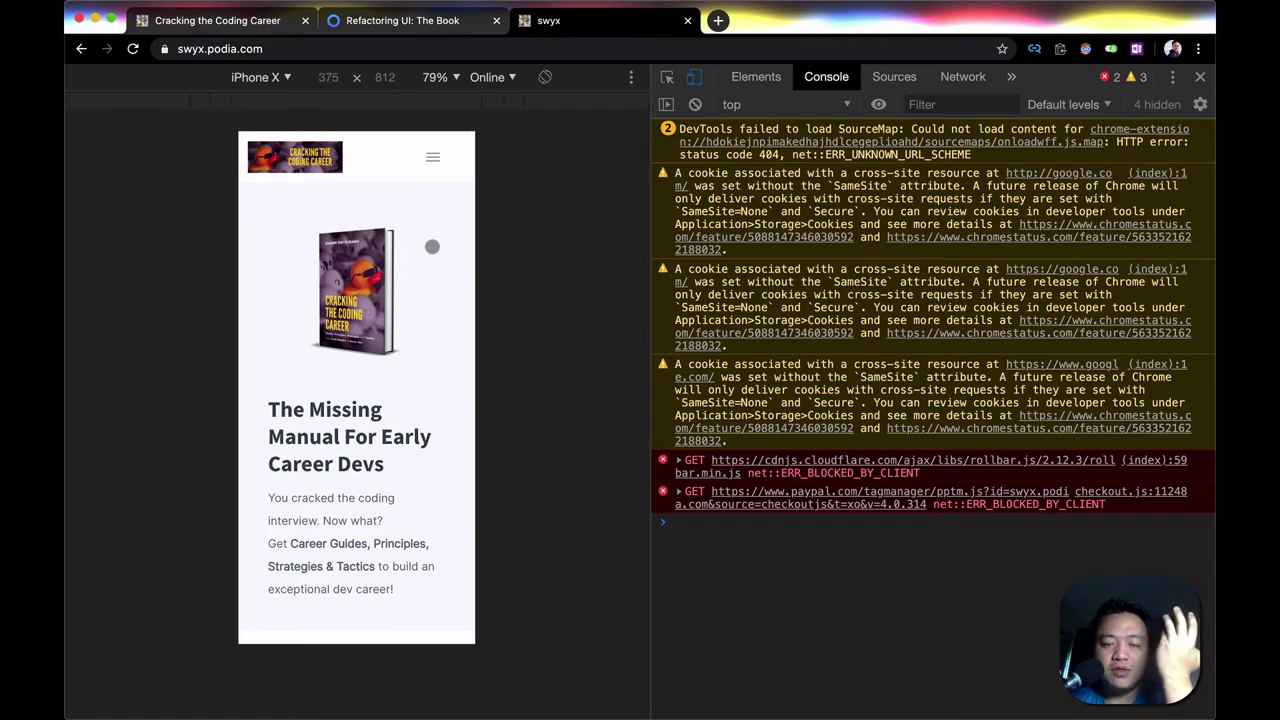
scroll(432, 246, "down", 15)
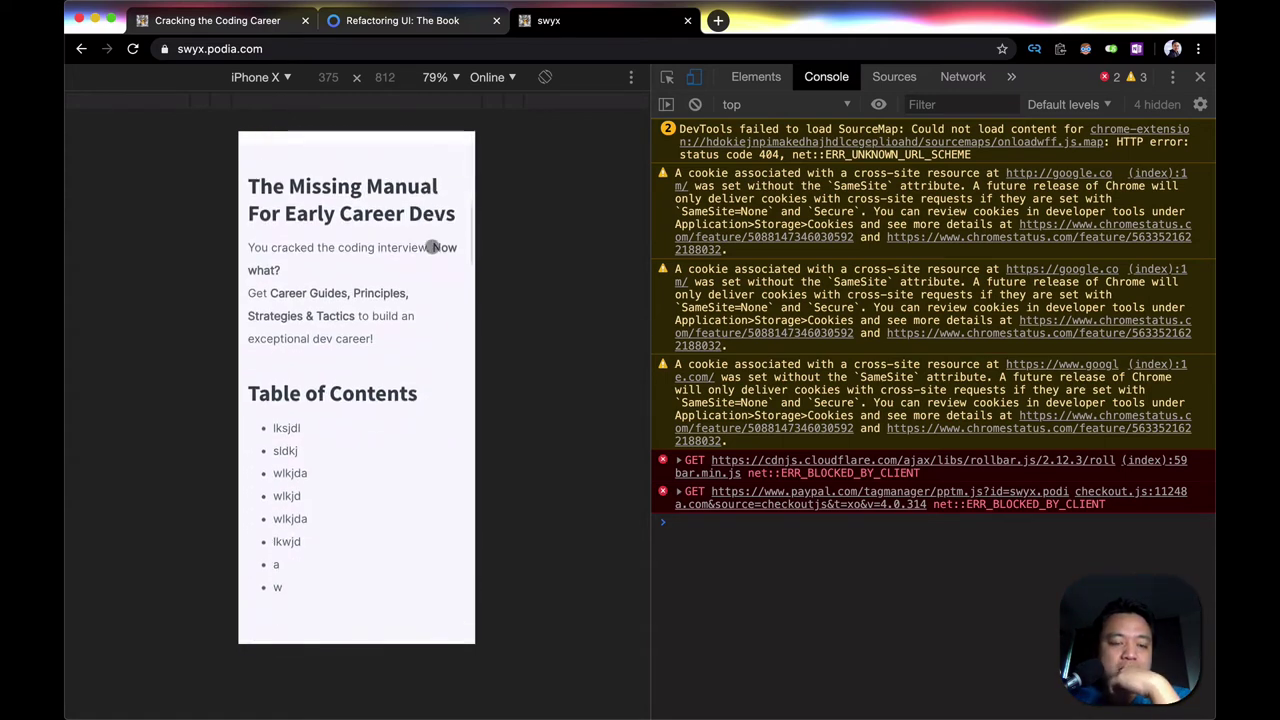
scroll(345, 490, "down", 15)
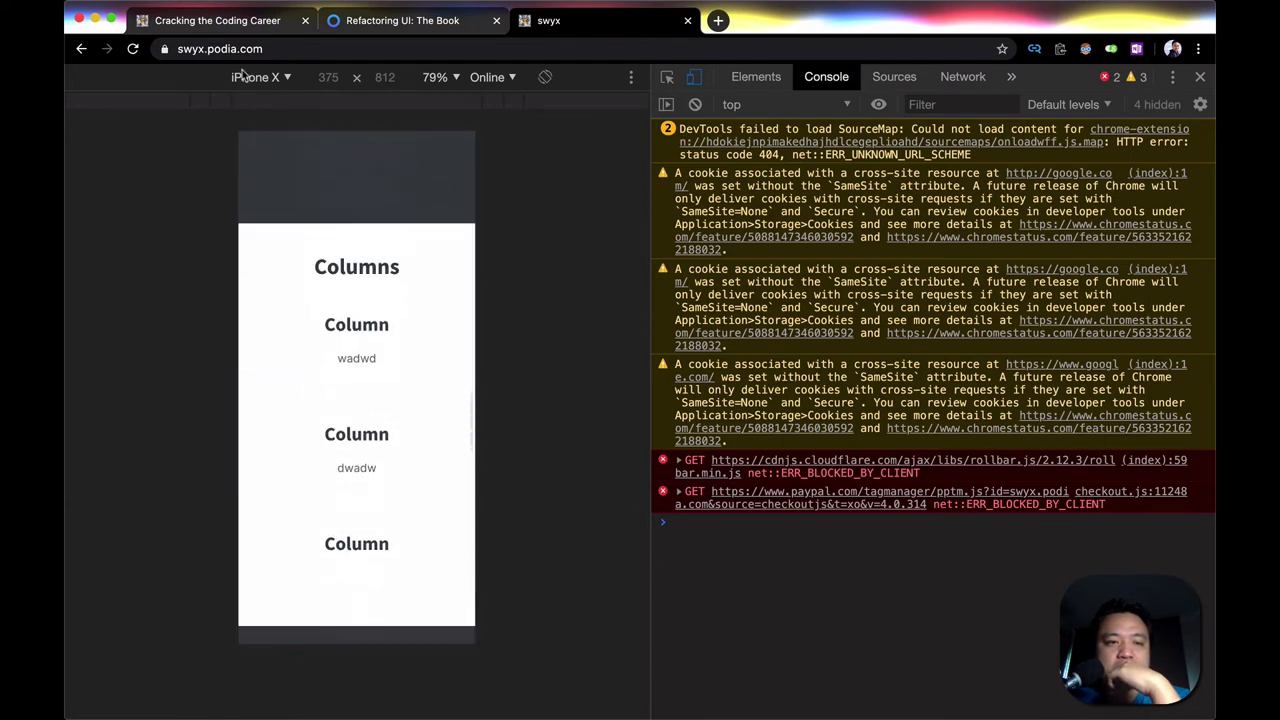
Step: Return to the localhost landing page and check its mobile layout from the chapter list to The Duck Race Package and the testimonial above the packages
left_click(220, 20)
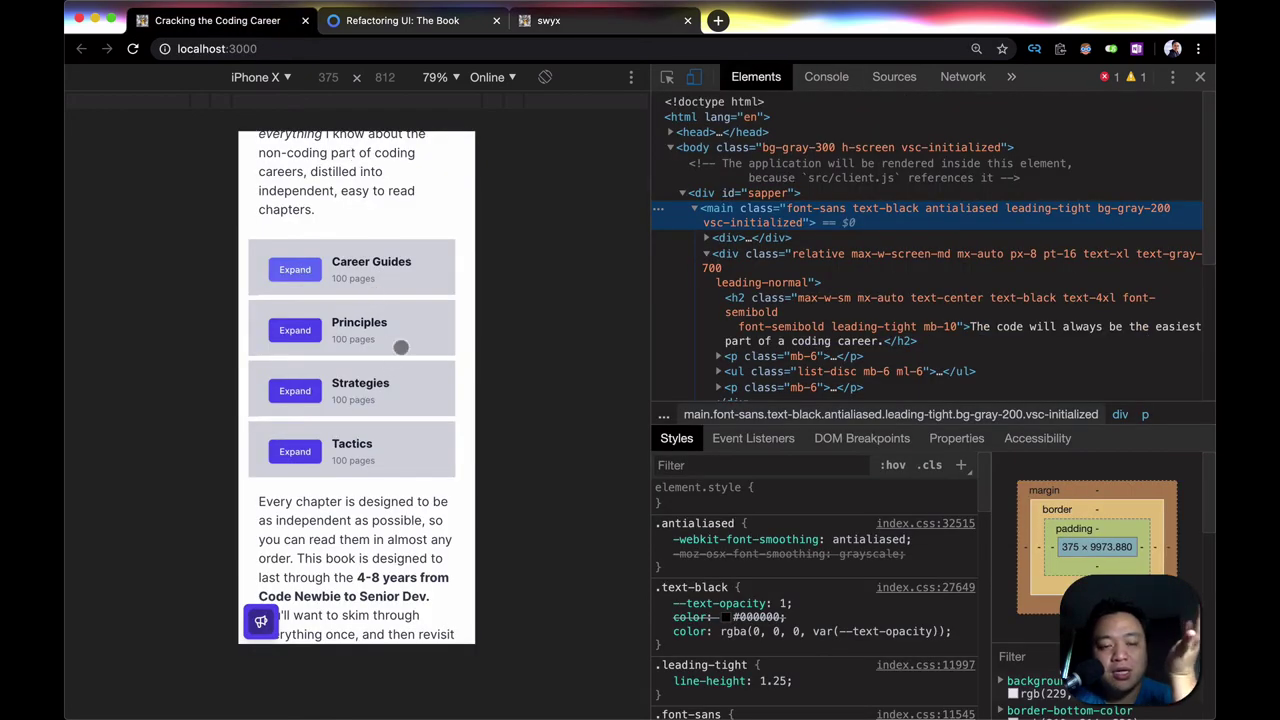
scroll(400, 347, "down", 10)
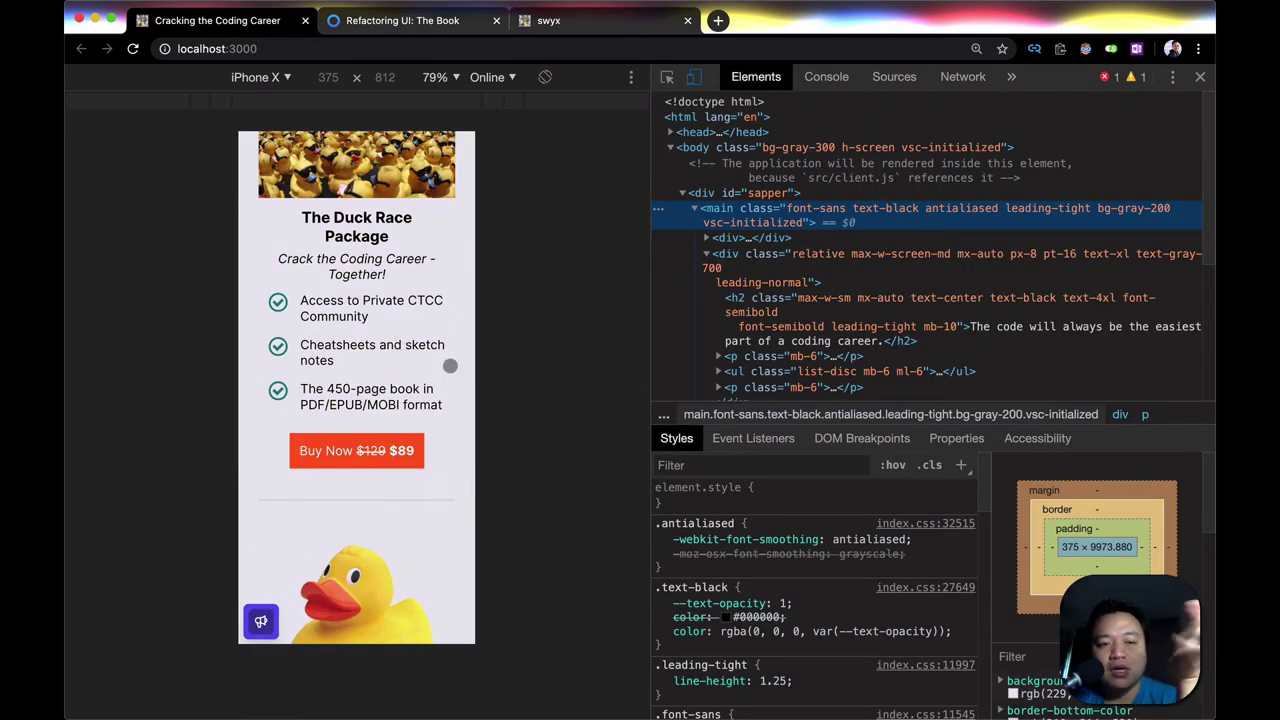
scroll(418, 302, "up", 10)
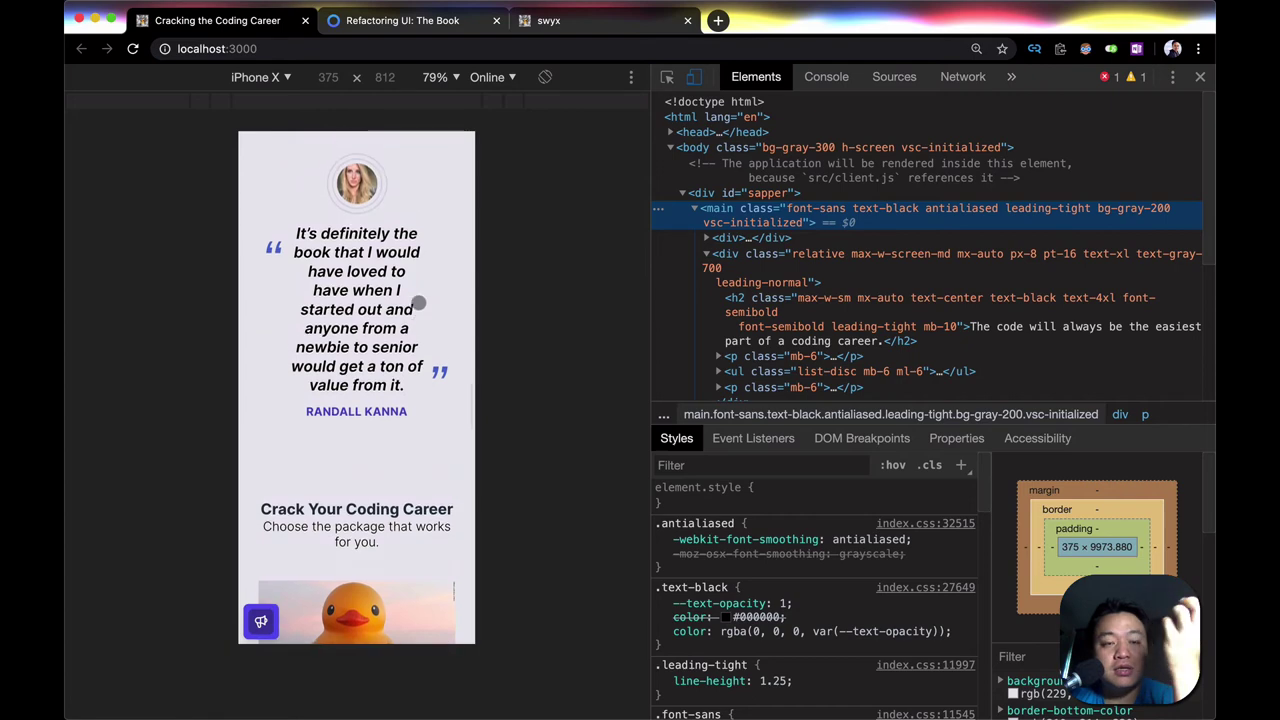
Step: Compare the Podia page's mobile introduction, table of contents and placeholder testimonials with the testimonial on the localhost landing page
left_click(552, 22)
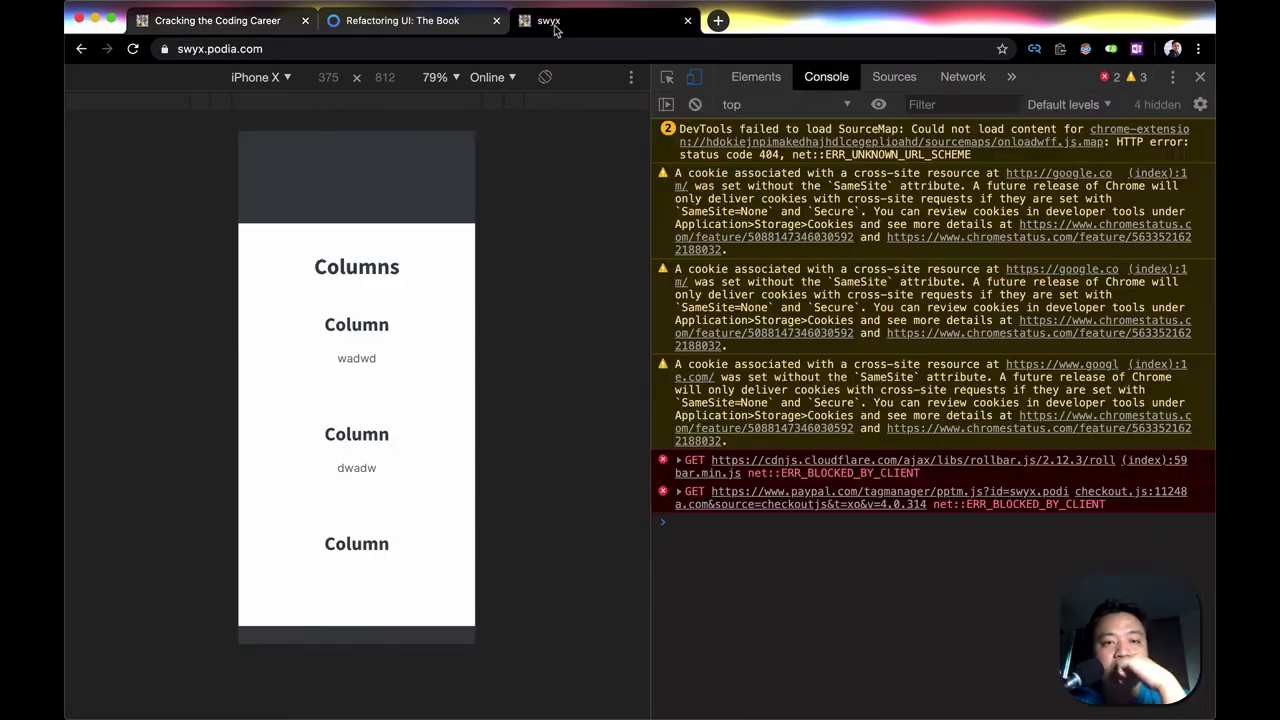
scroll(405, 417, "up", 10)
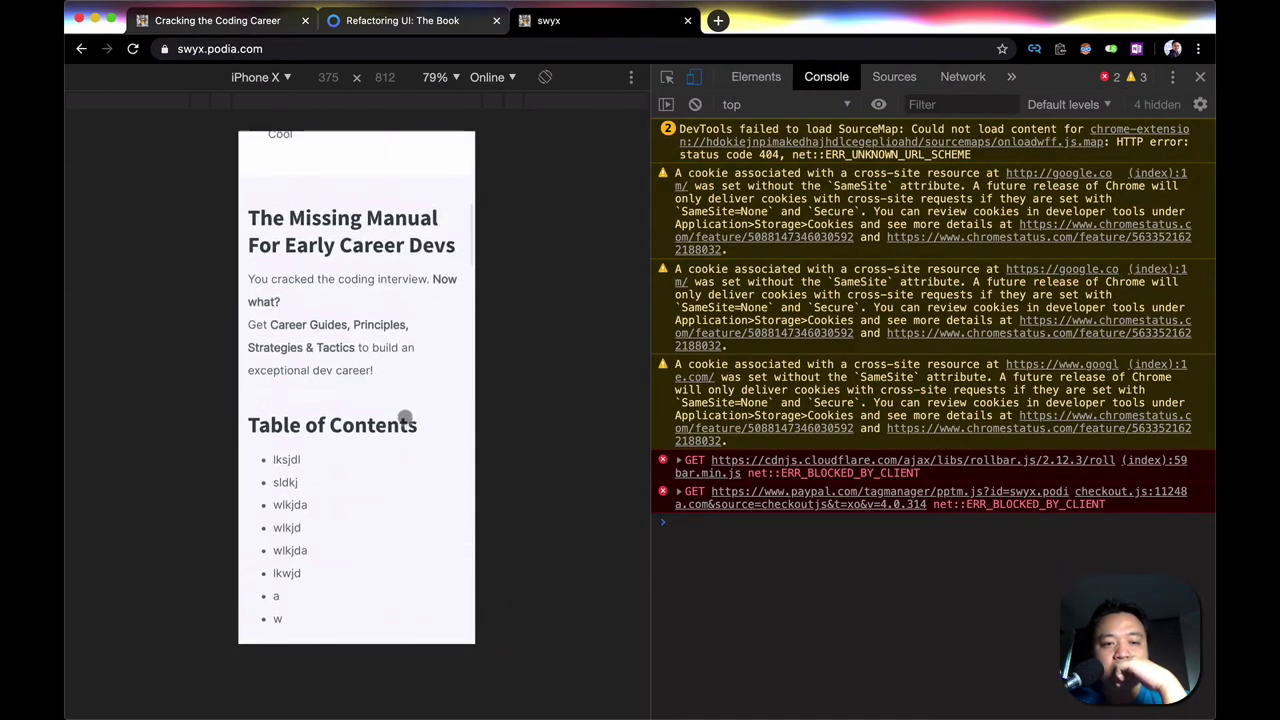
scroll(405, 417, "up", 10)
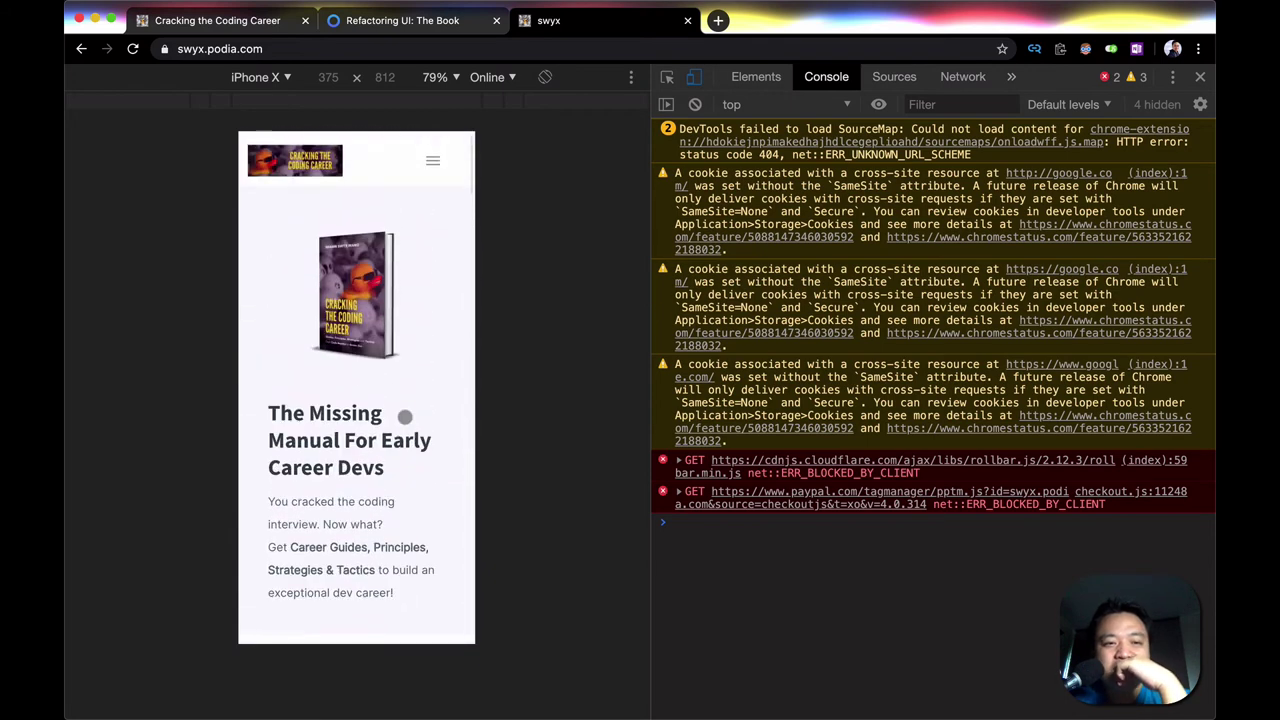
scroll(405, 417, "down", 3)
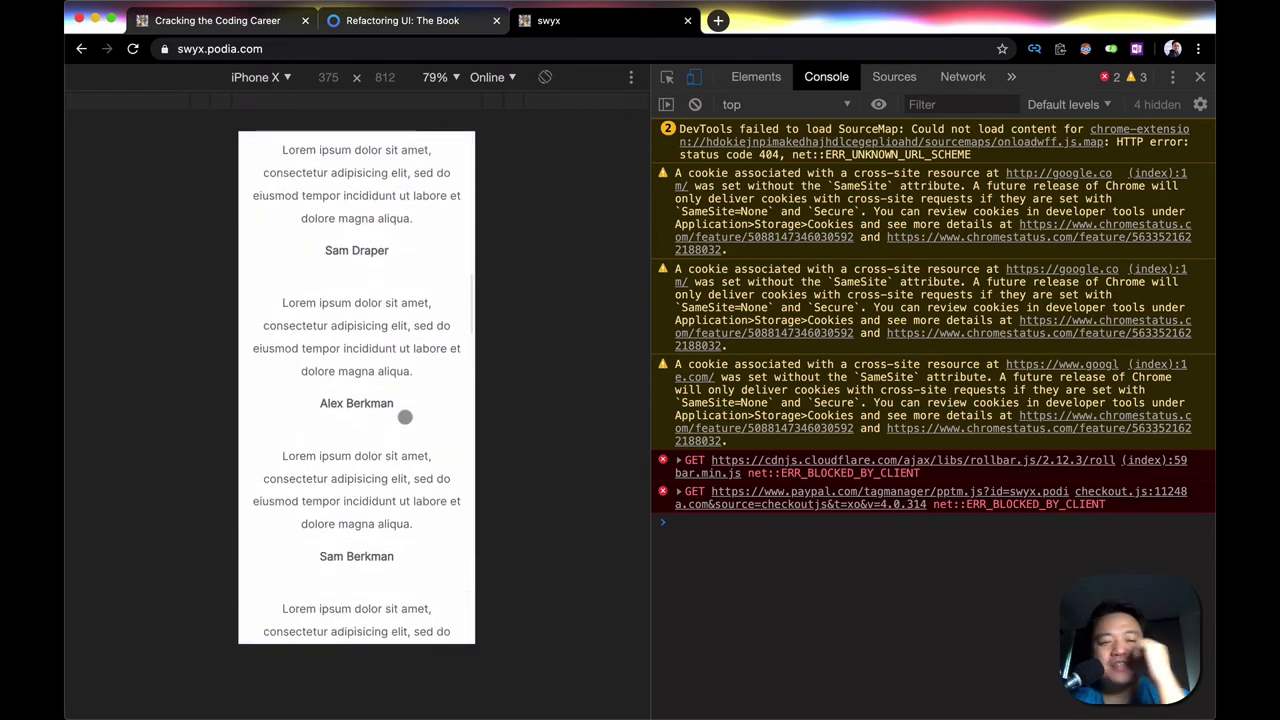
left_click(243, 22)
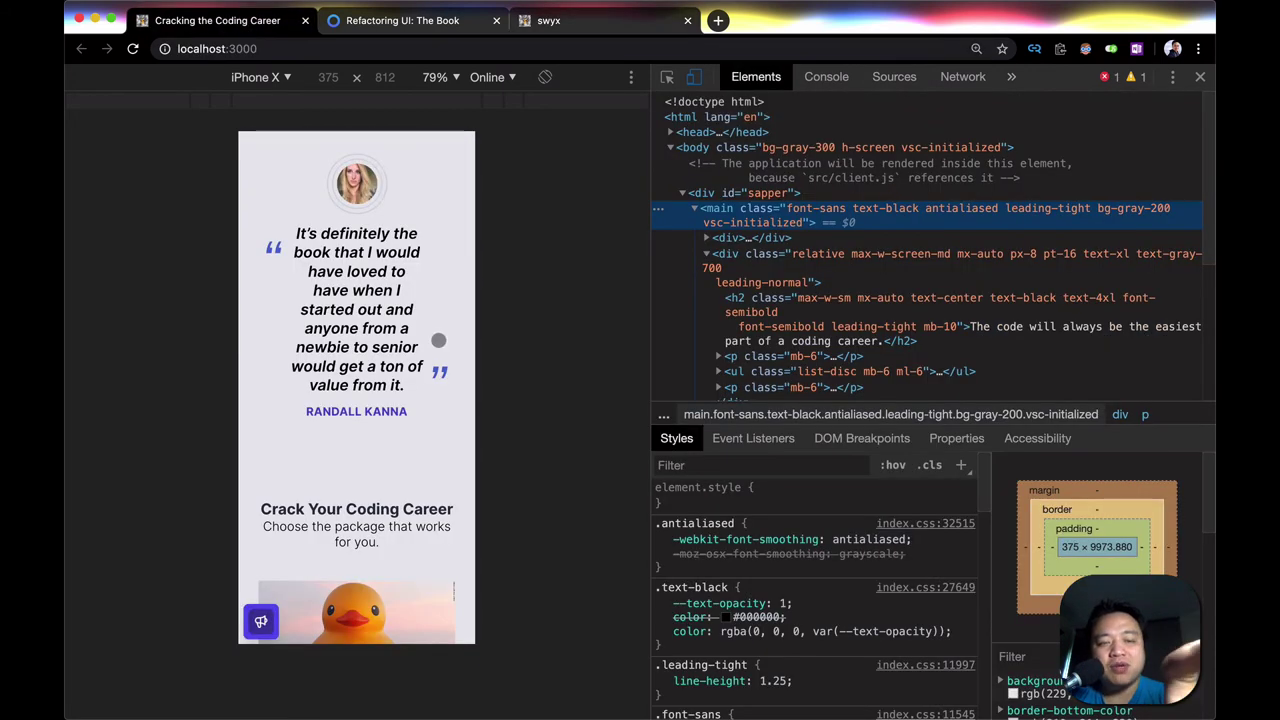
left_click(586, 33)
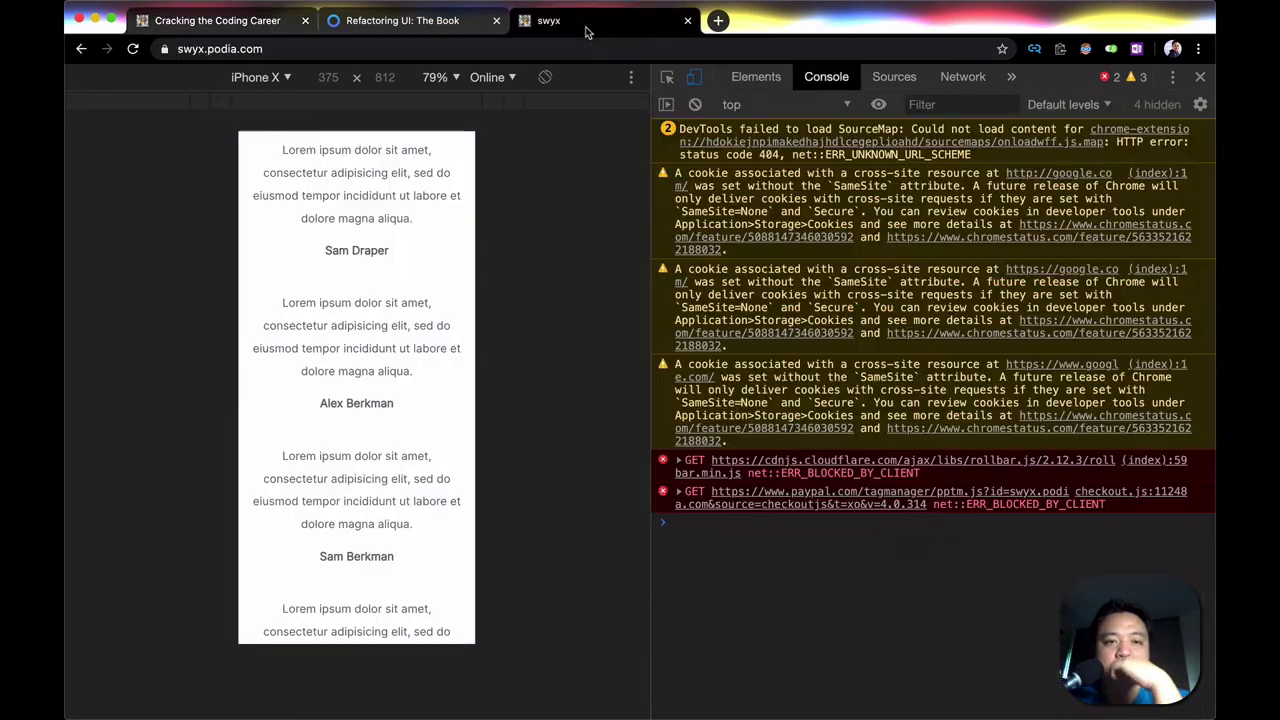
scroll(385, 428, "down", 3)
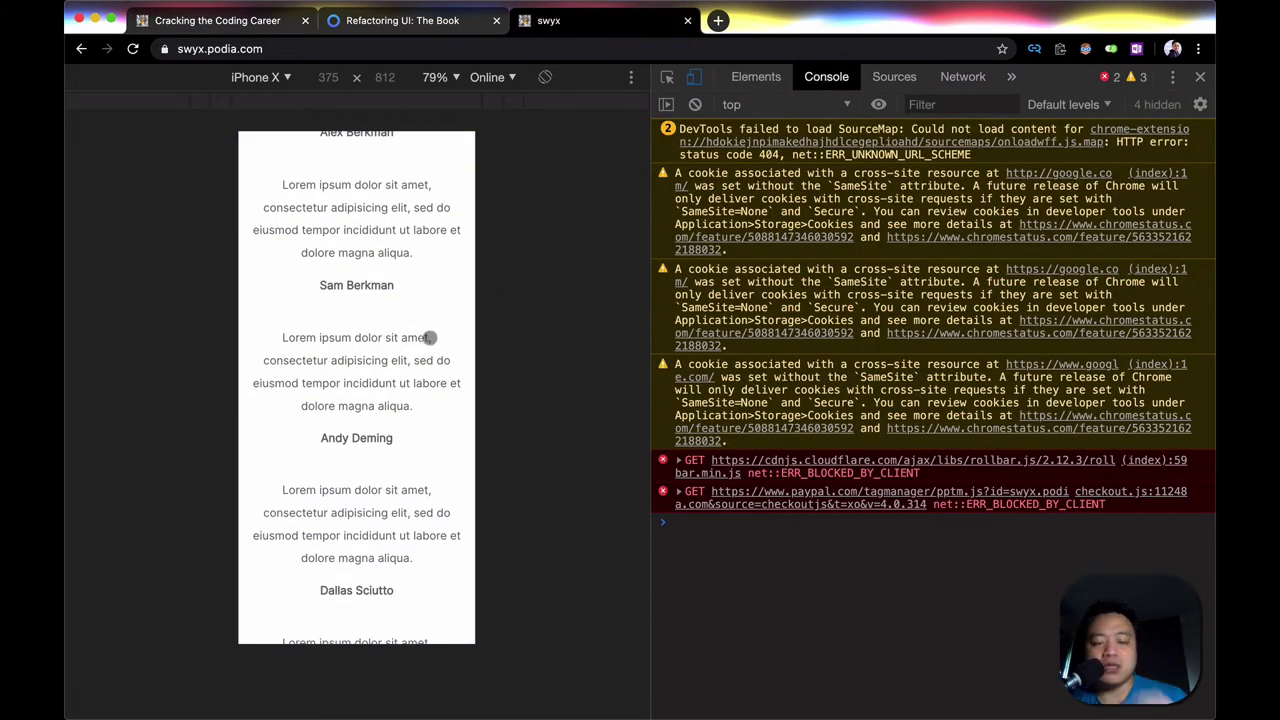
scroll(428, 337, "up", 3)
scroll(428, 337, "down", 5)
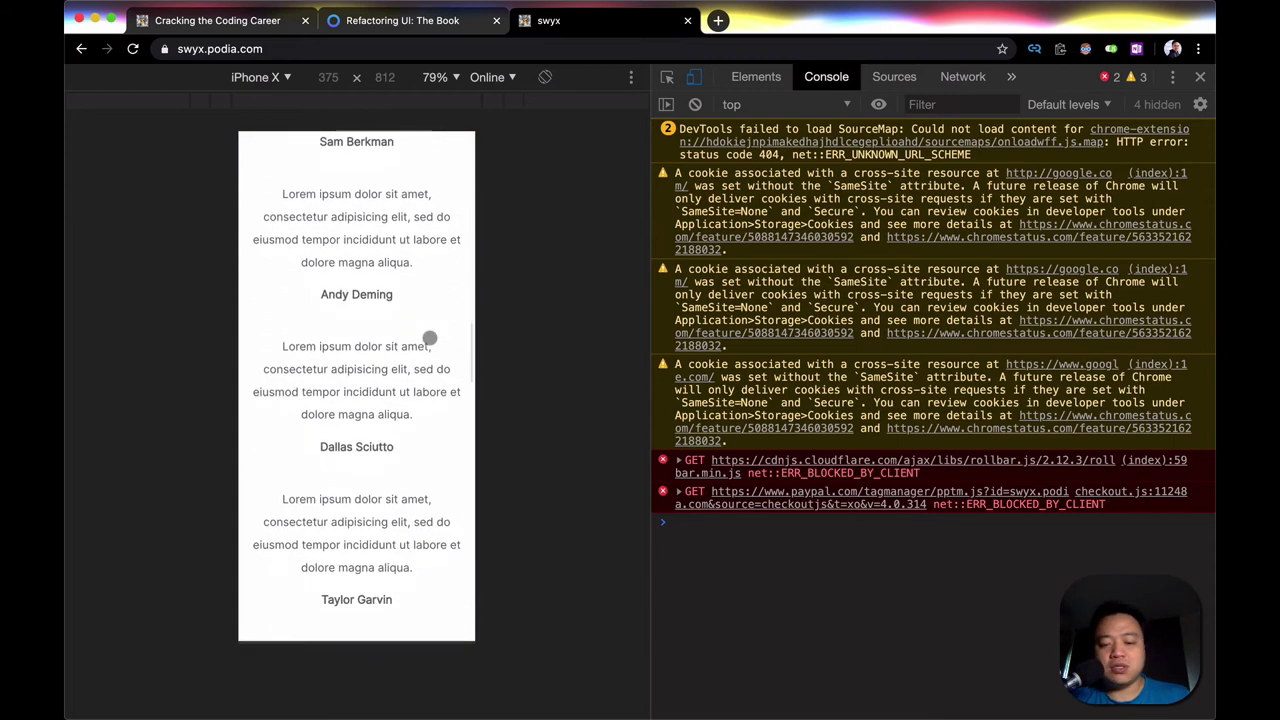
Step: Close the developer tools and open Podia's storefront page editor at app.podia.com/customize/site/page/edit#
key("super+alt+i")
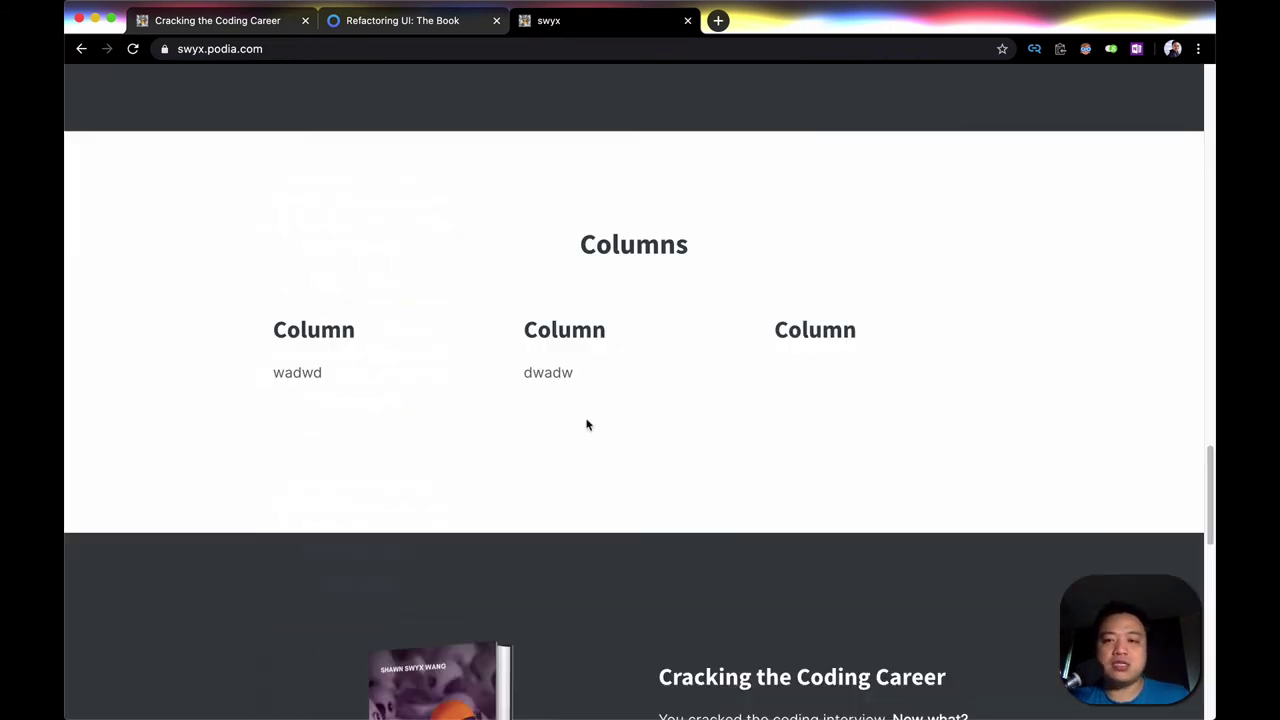
left_click(603, 47)
type("app")
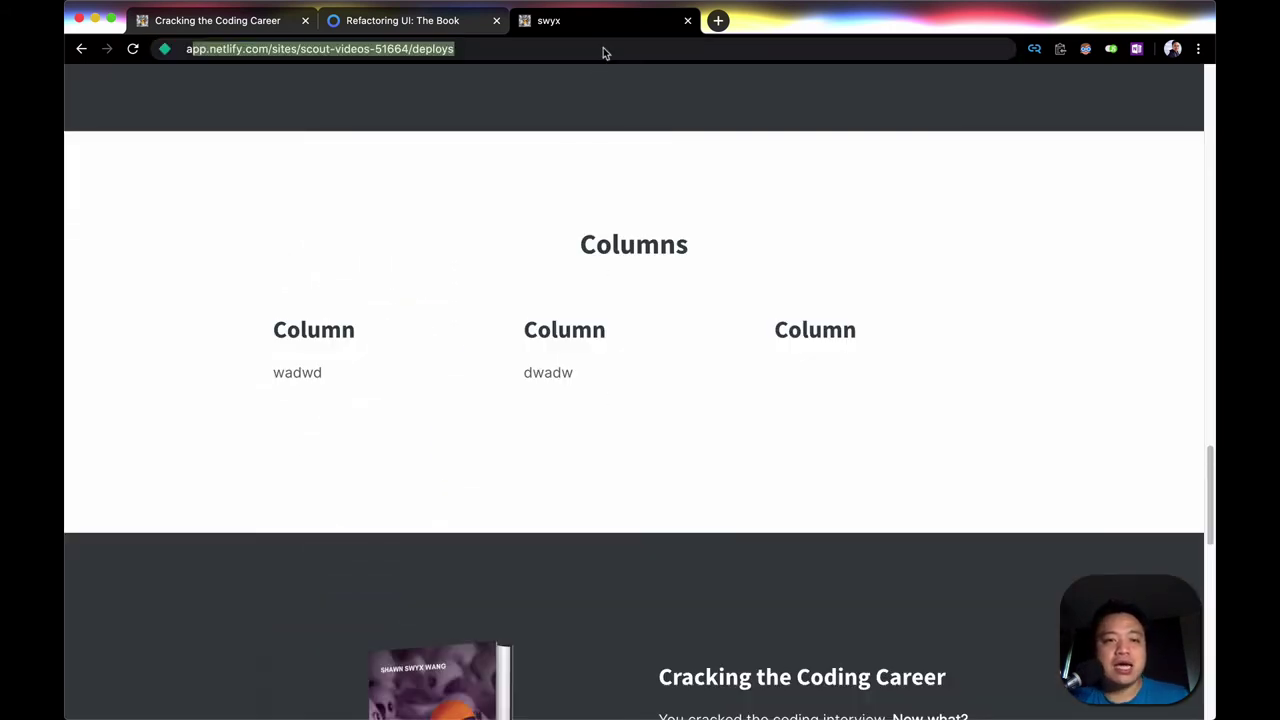
key("BackSpace")
key("BackSpace")
key("BackSpace")
key("BackSpace")
type("podia")
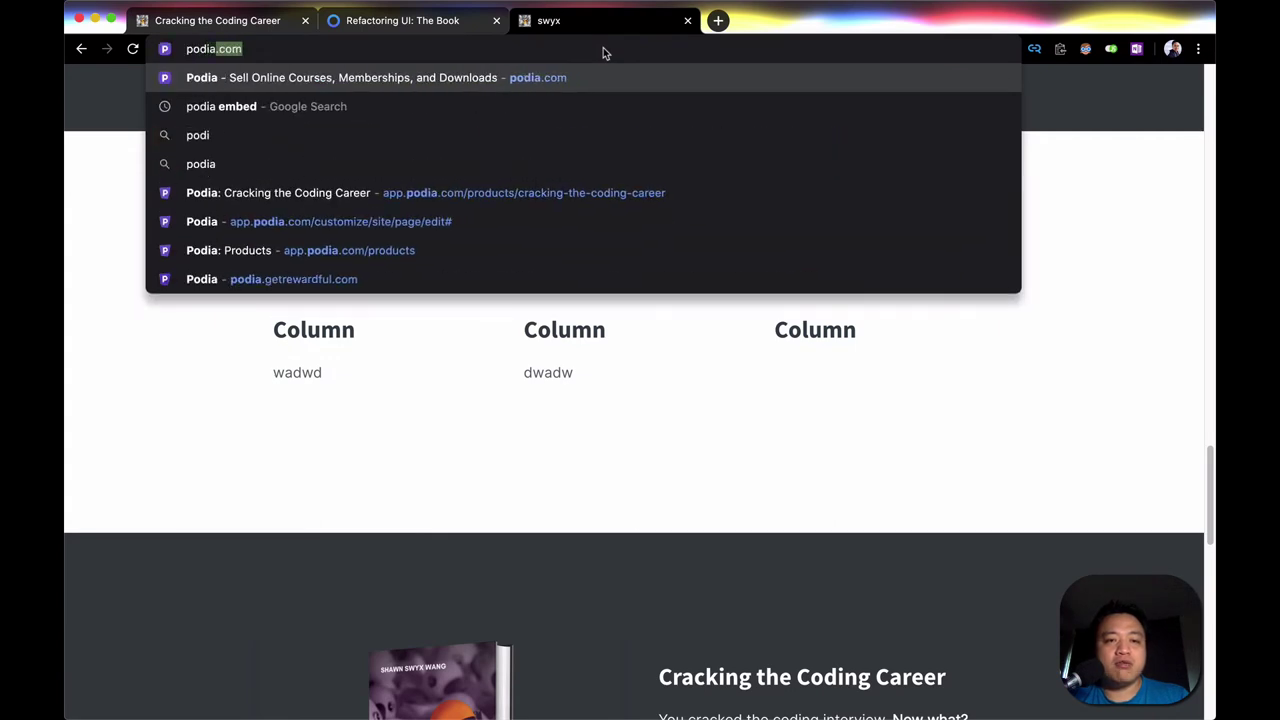
key("Down")
key("Down")
key("Down")
key("Down")
key("Down")
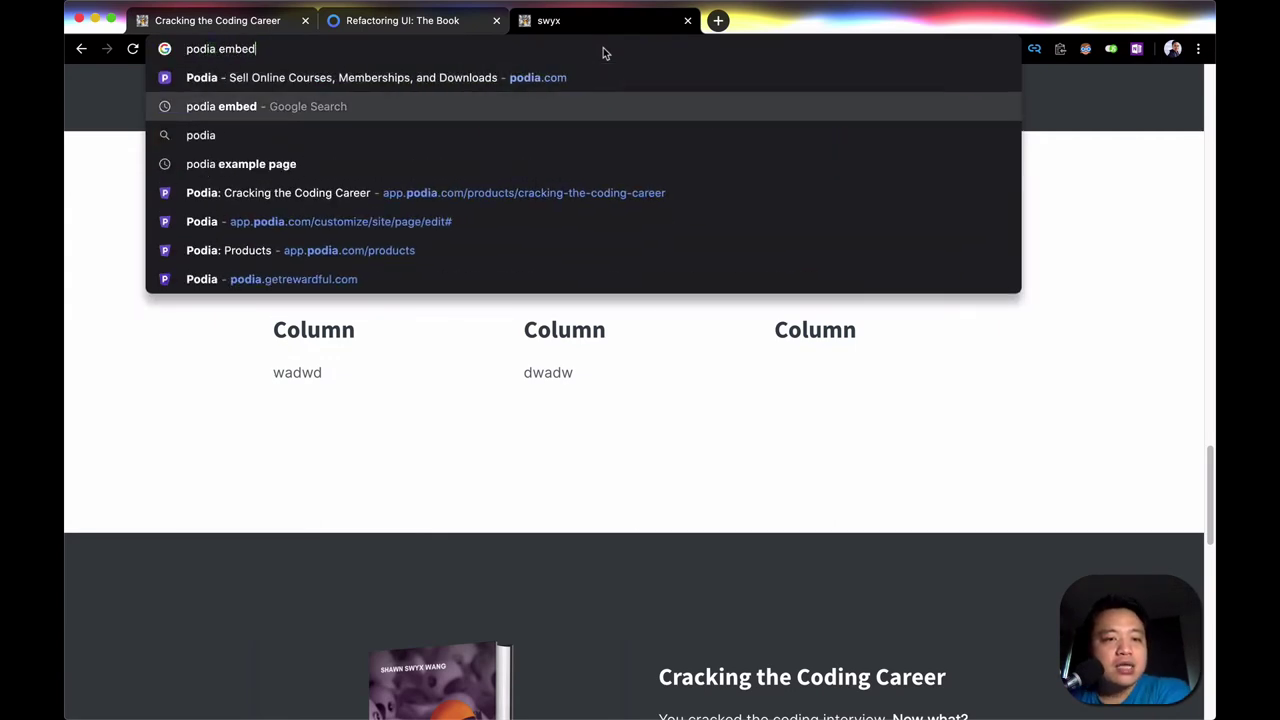
key("Return")
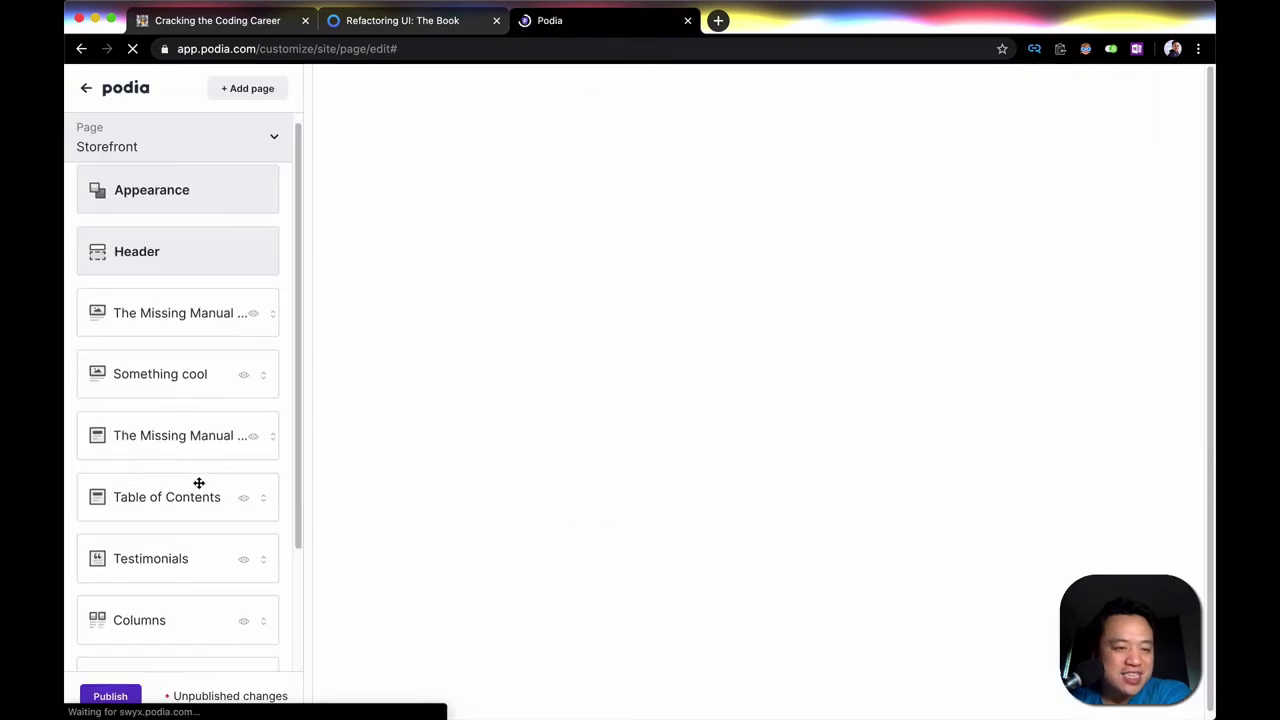
Step: Open the storefront's Testimonials section and expand its first testimonial to view the photo, text and name fields
scroll(199, 483, "down", 3)
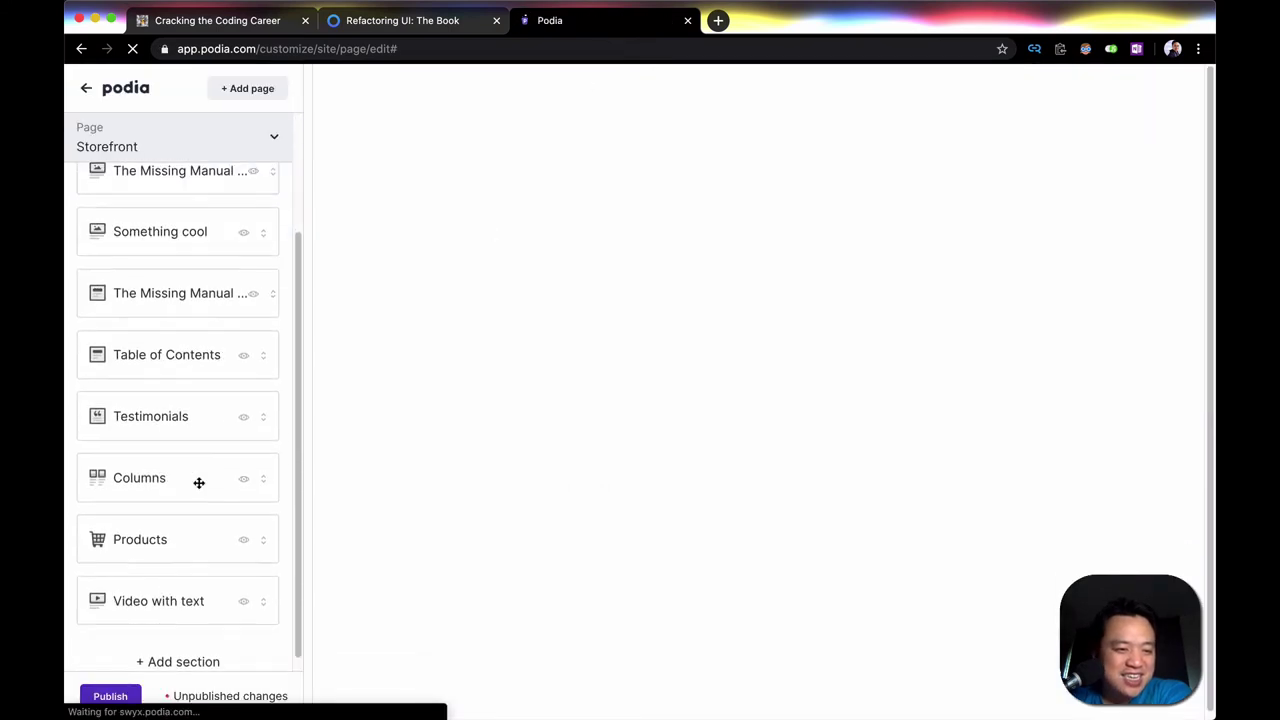
left_click(152, 418)
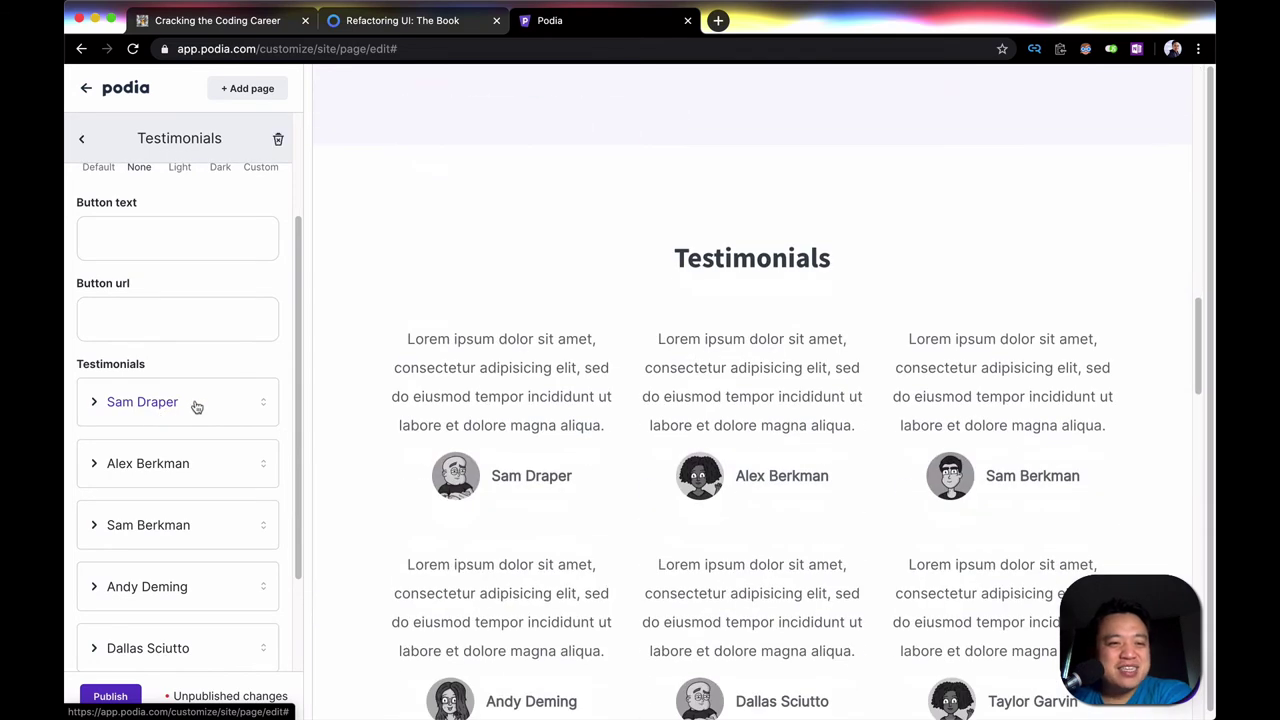
left_click(197, 405)
scroll(196, 405, "down", 5)
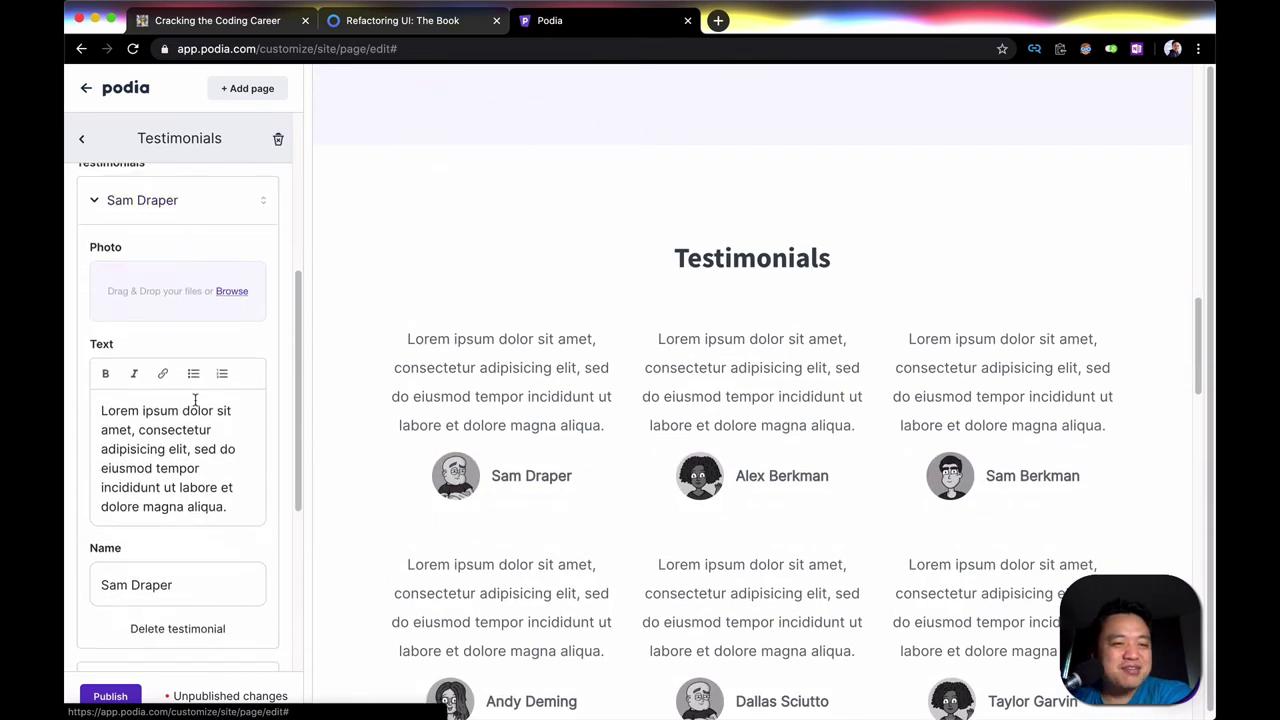
scroll(194, 400, "up", 2)
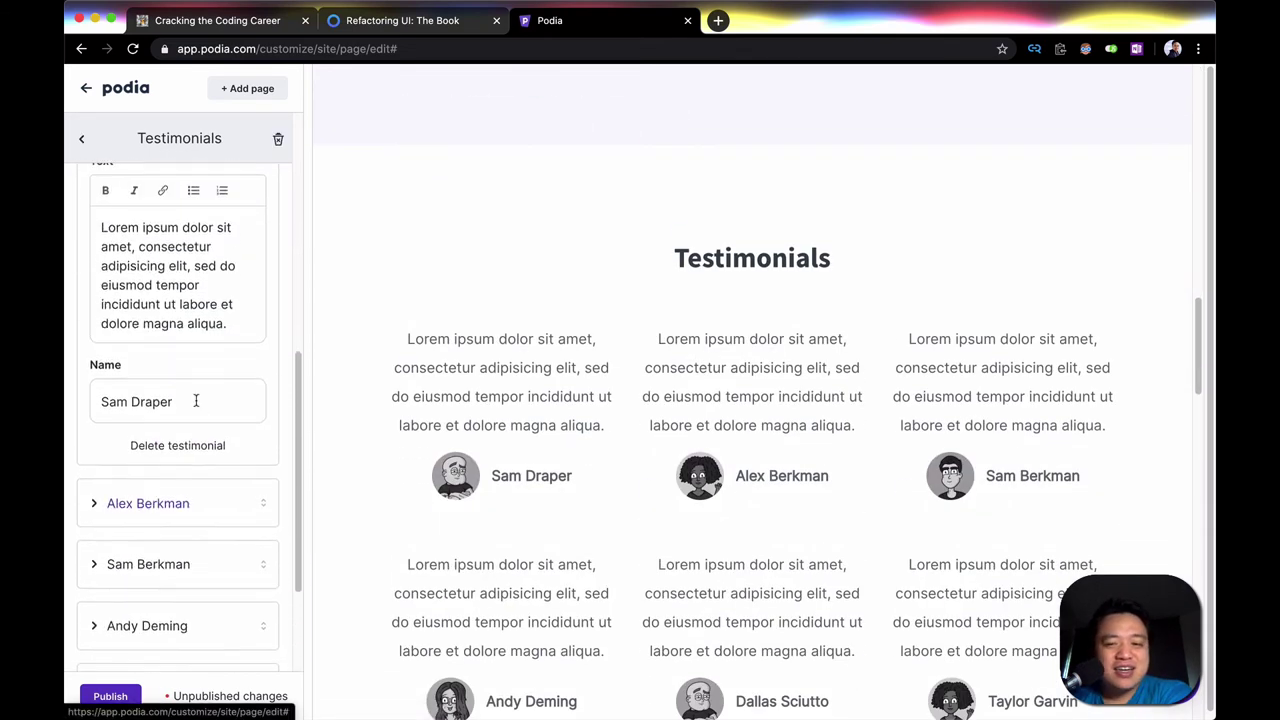
Step: Look through the remaining testimonial entries and the storefront preview from the Testimonials section to the product bundles
scroll(226, 389, "down", 3)
scroll(427, 436, "down", 1)
scroll(427, 436, "down", 5)
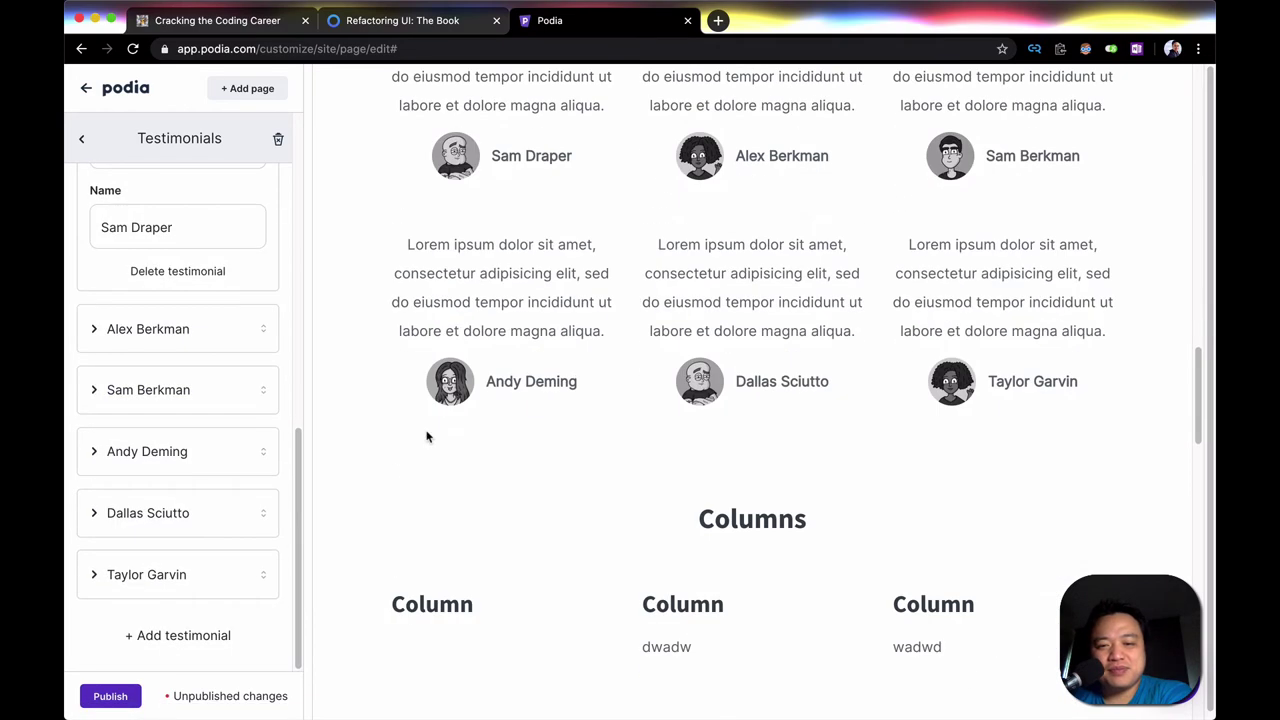
scroll(427, 436, "up", 8)
scroll(427, 436, "down", 10)
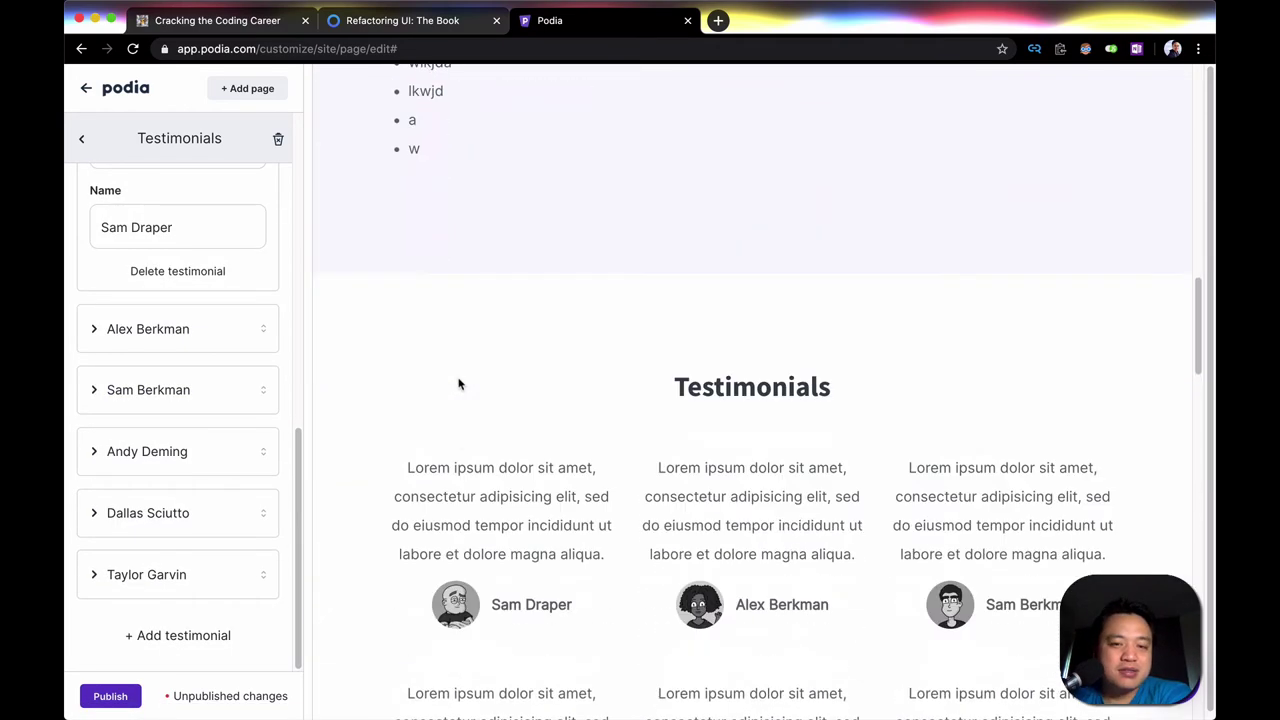
scroll(459, 382, "down", 4)
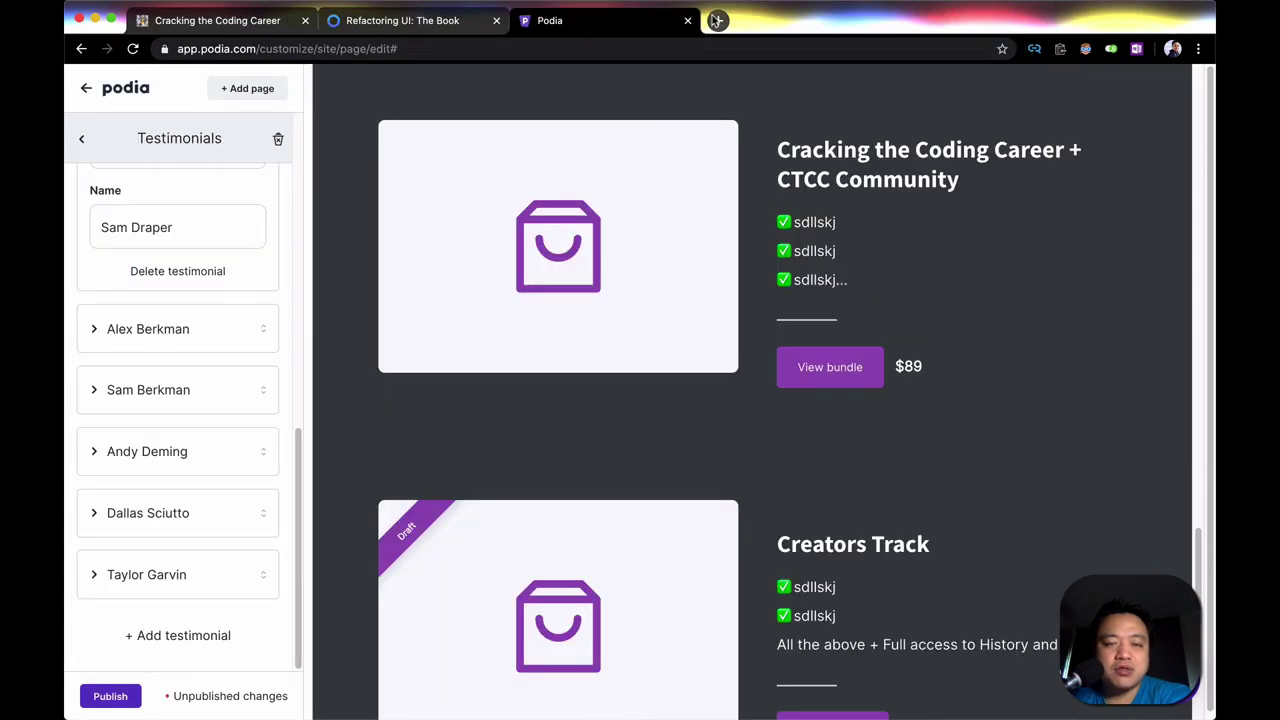
left_click(714, 20)
type("yo")
key("Return")
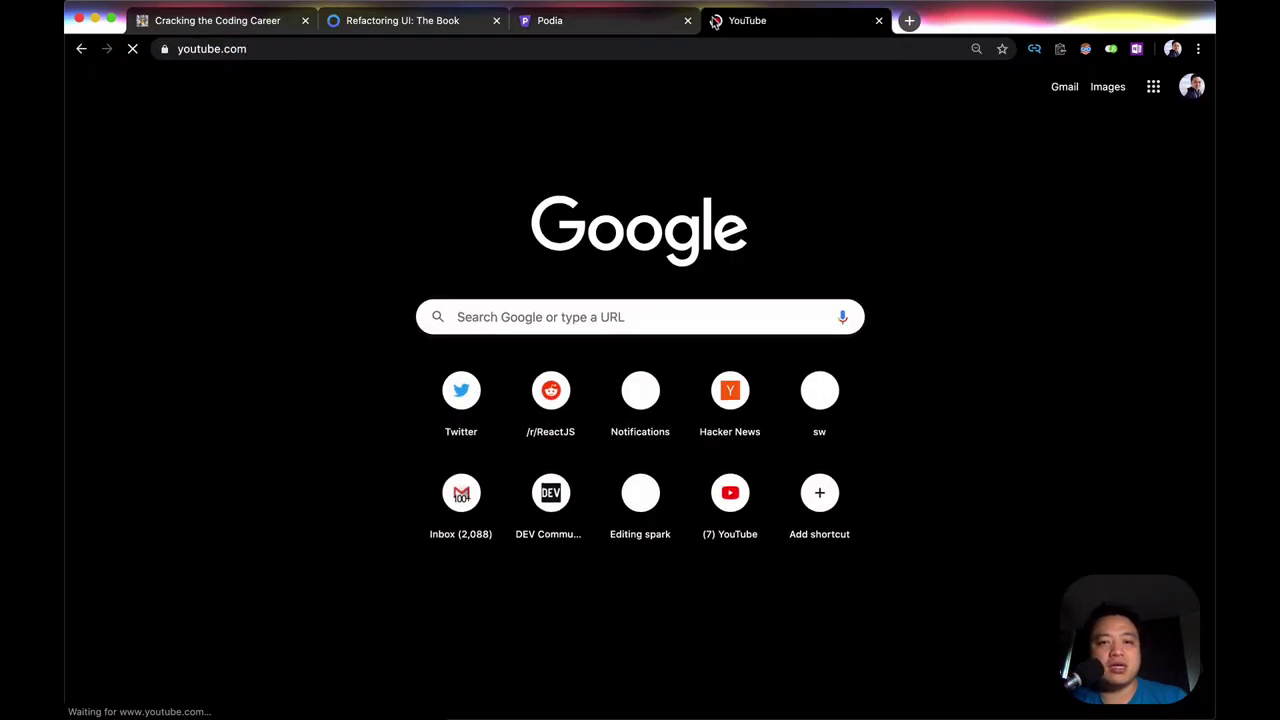
type("www.c")
key("Escape")
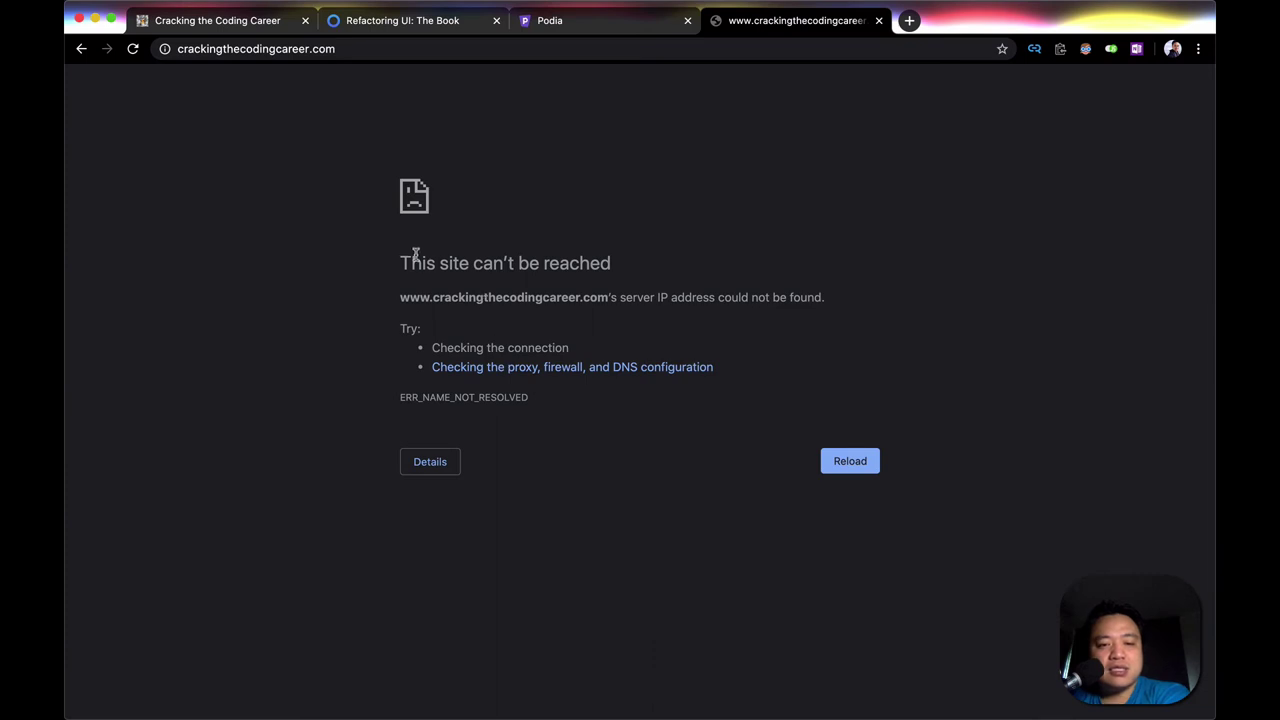
left_click_drag(411, 260, 593, 411)
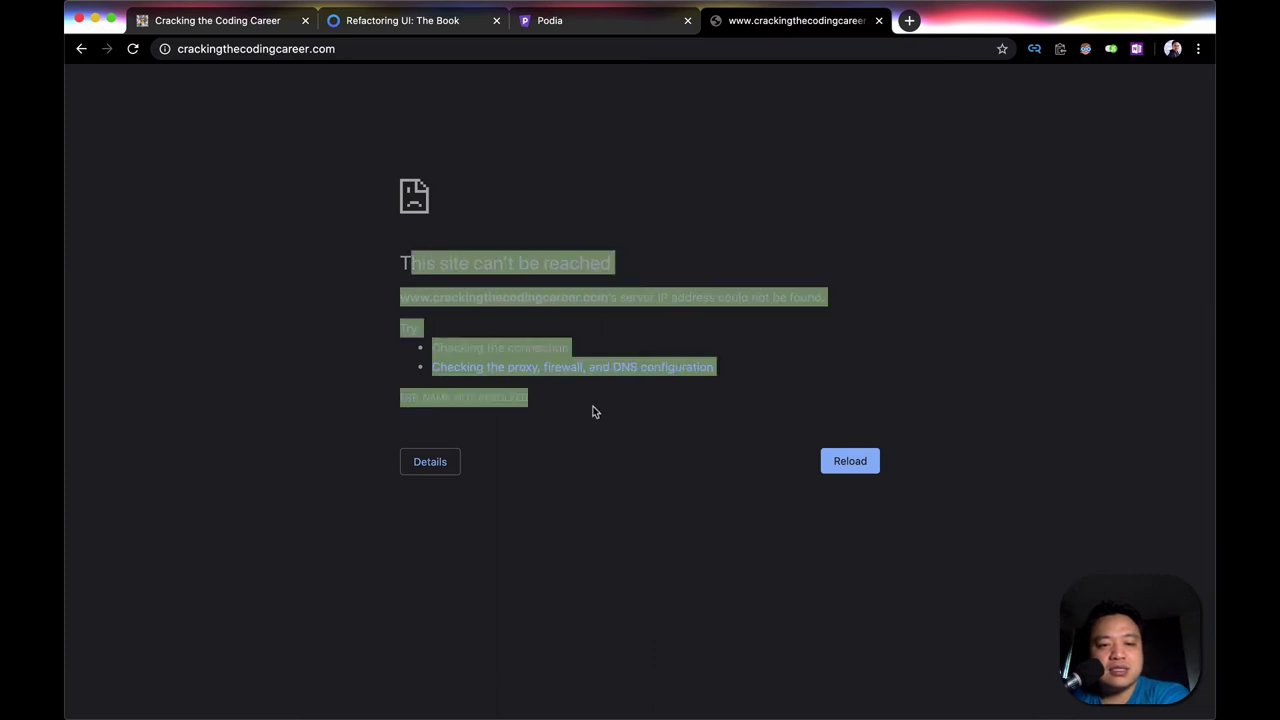
left_click(688, 577)
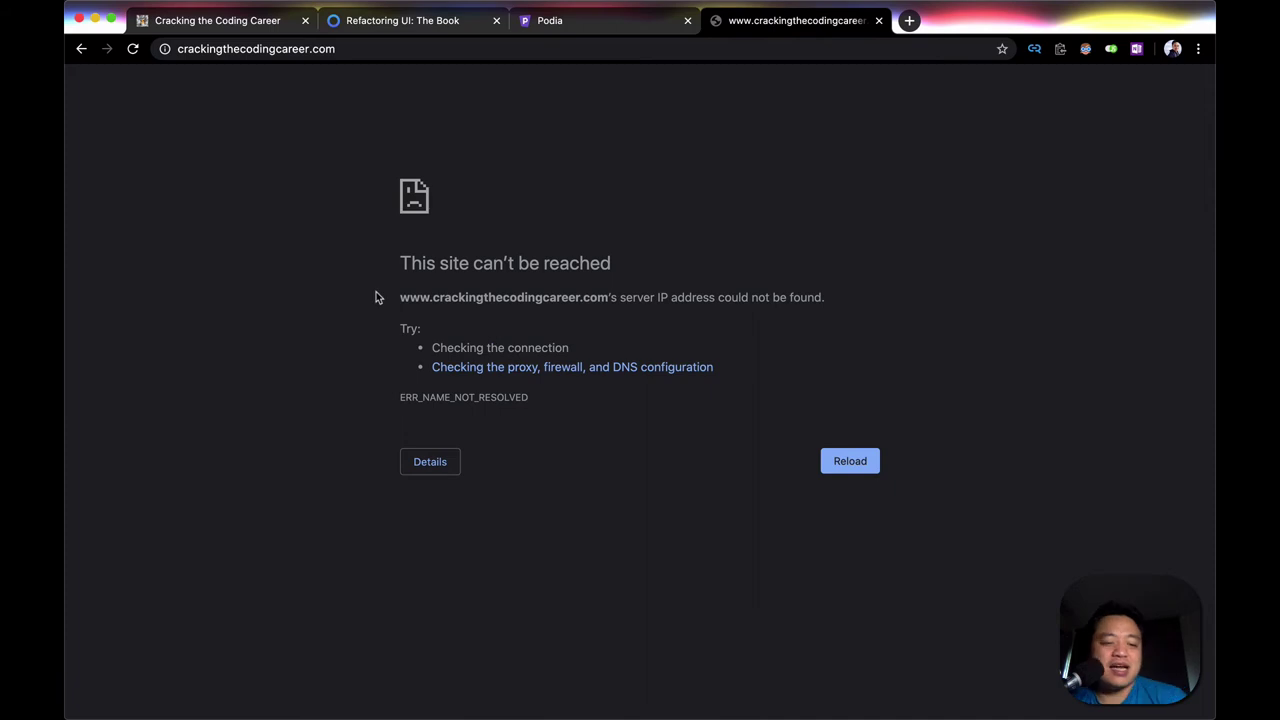
Step: Open the "Responsive Design in the Browser with TailwindCSS" tweet in the other browser window and play its video muted
key("super+grave")
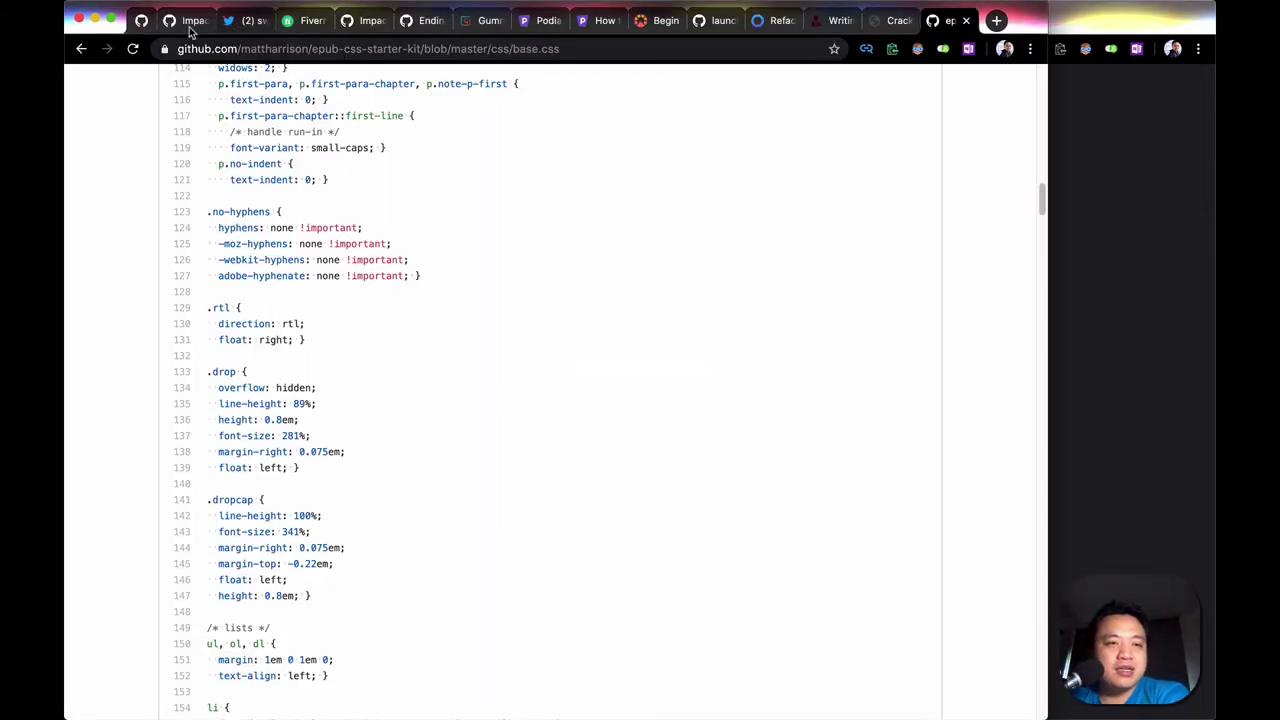
left_click(227, 24)
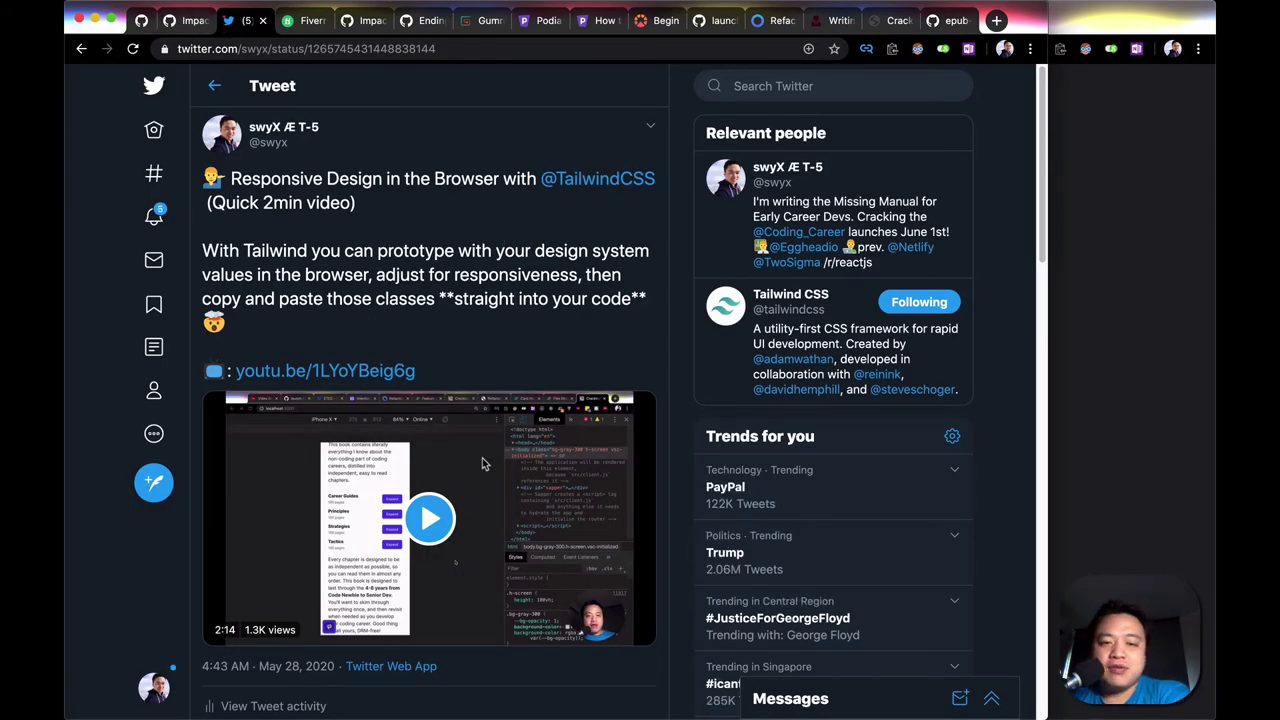
left_click(445, 502)
scroll(499, 566, "down", 1)
scroll(499, 566, "down", 1)
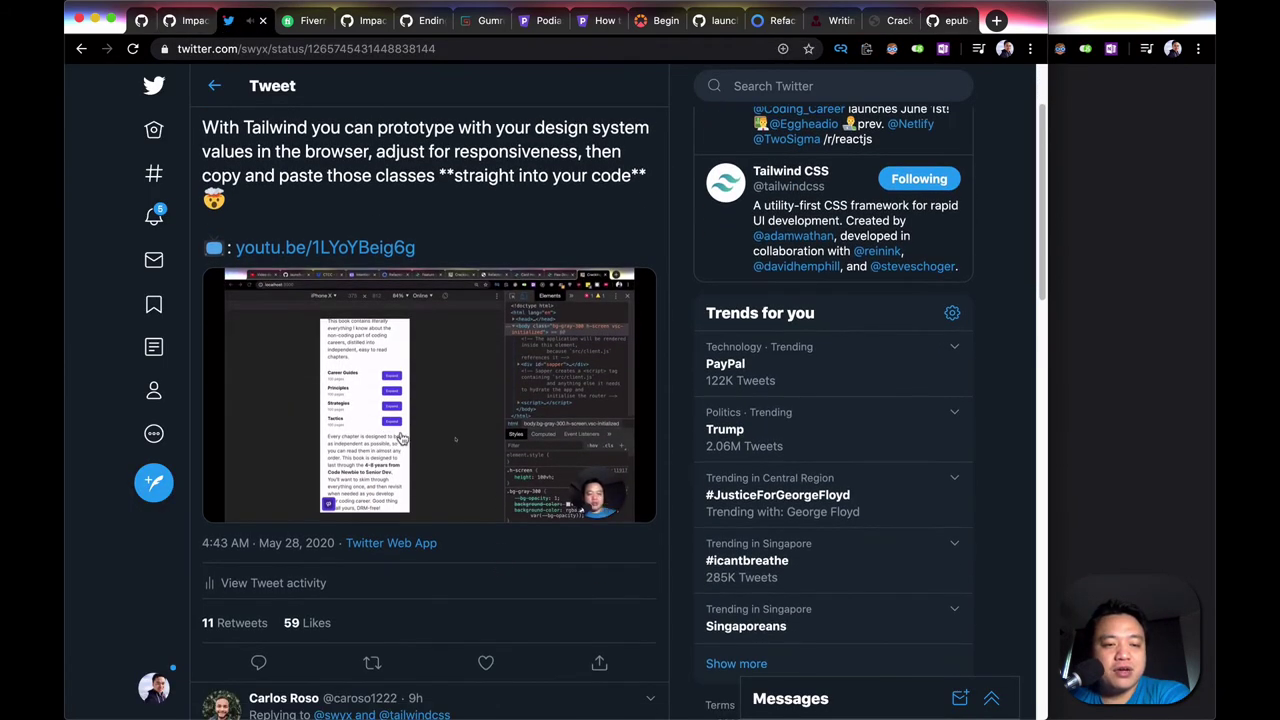
left_click(602, 506)
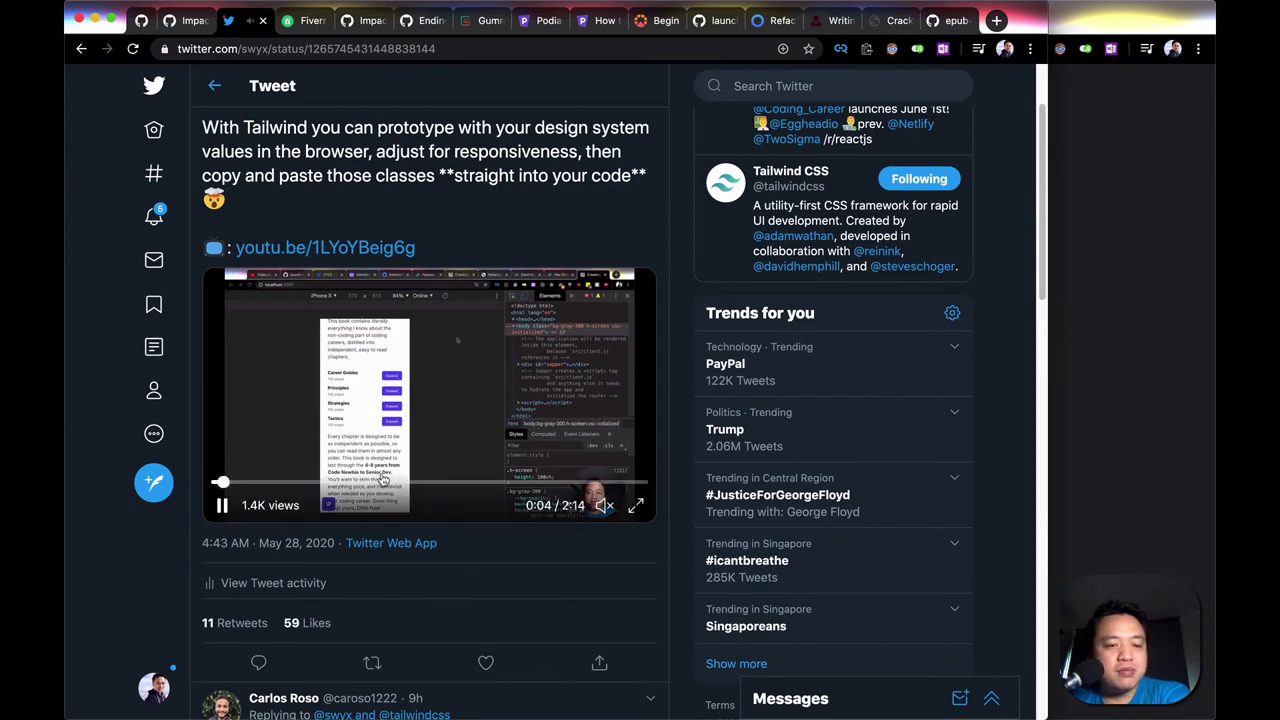
Step: Skim the tweet's replies and watch its video without sound, skipping ahead to about the halfway mark
scroll(383, 480, "down", 8)
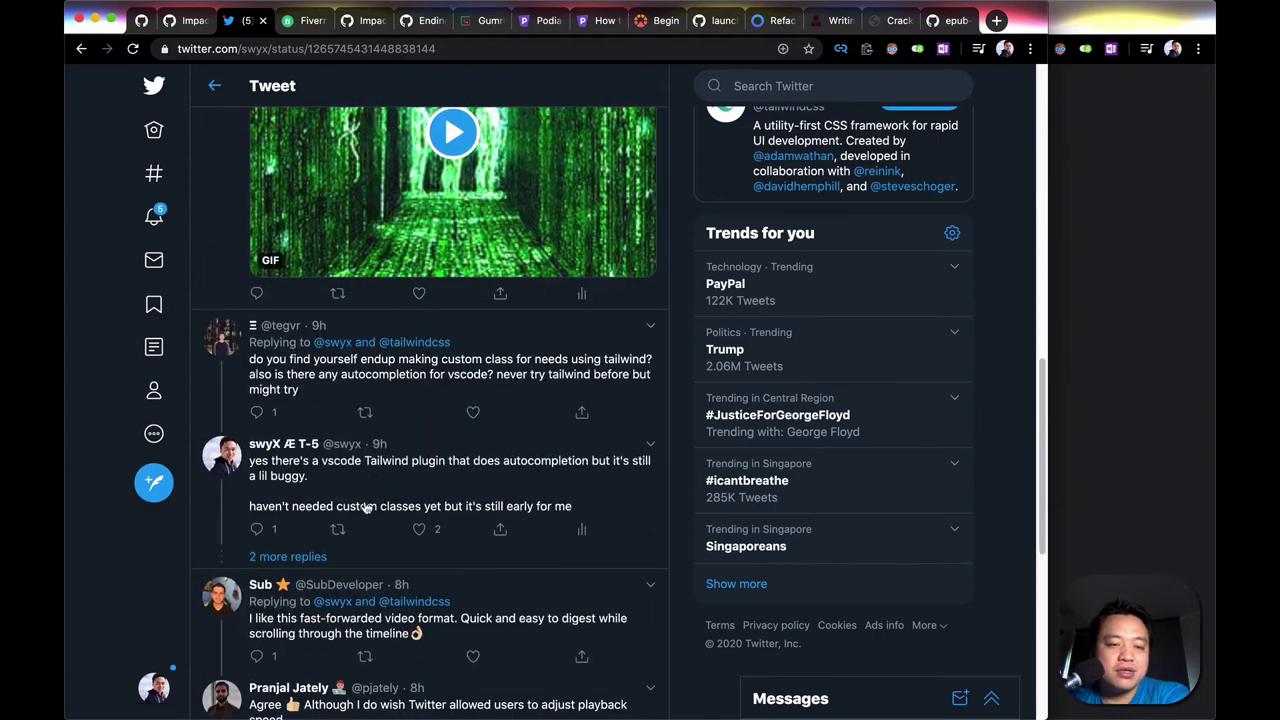
scroll(368, 508, "up", 9)
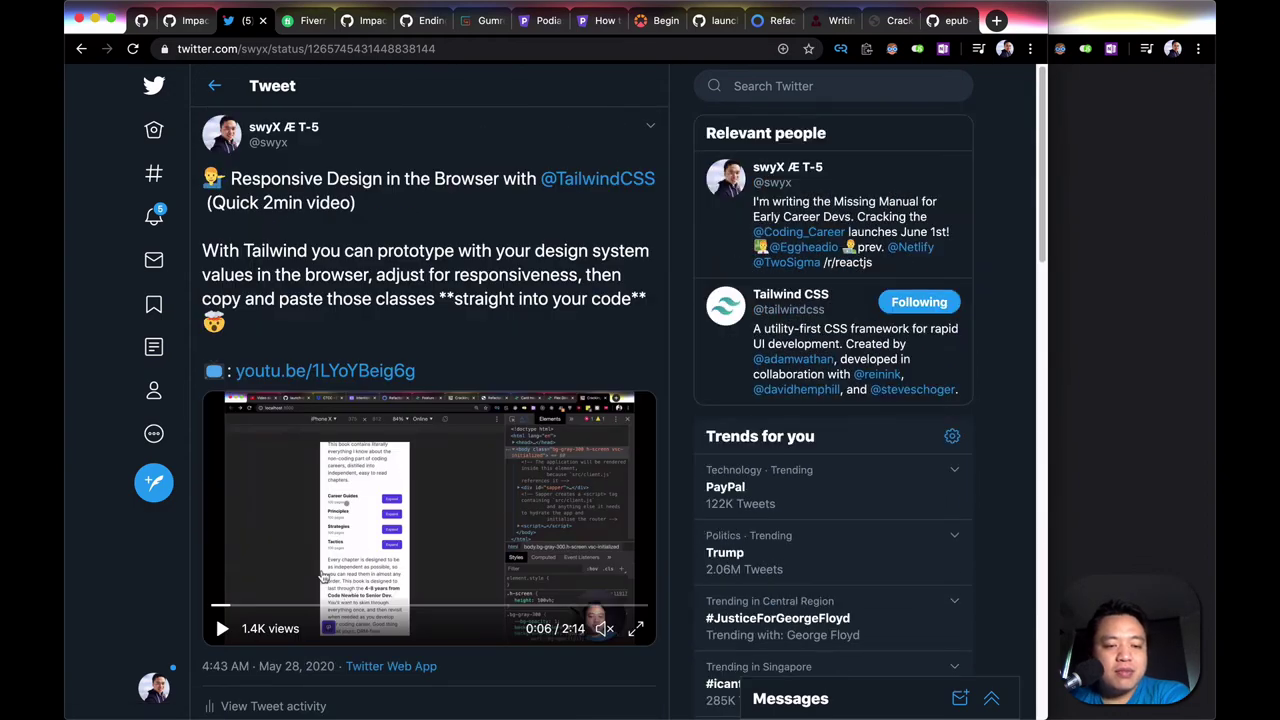
left_click(325, 595)
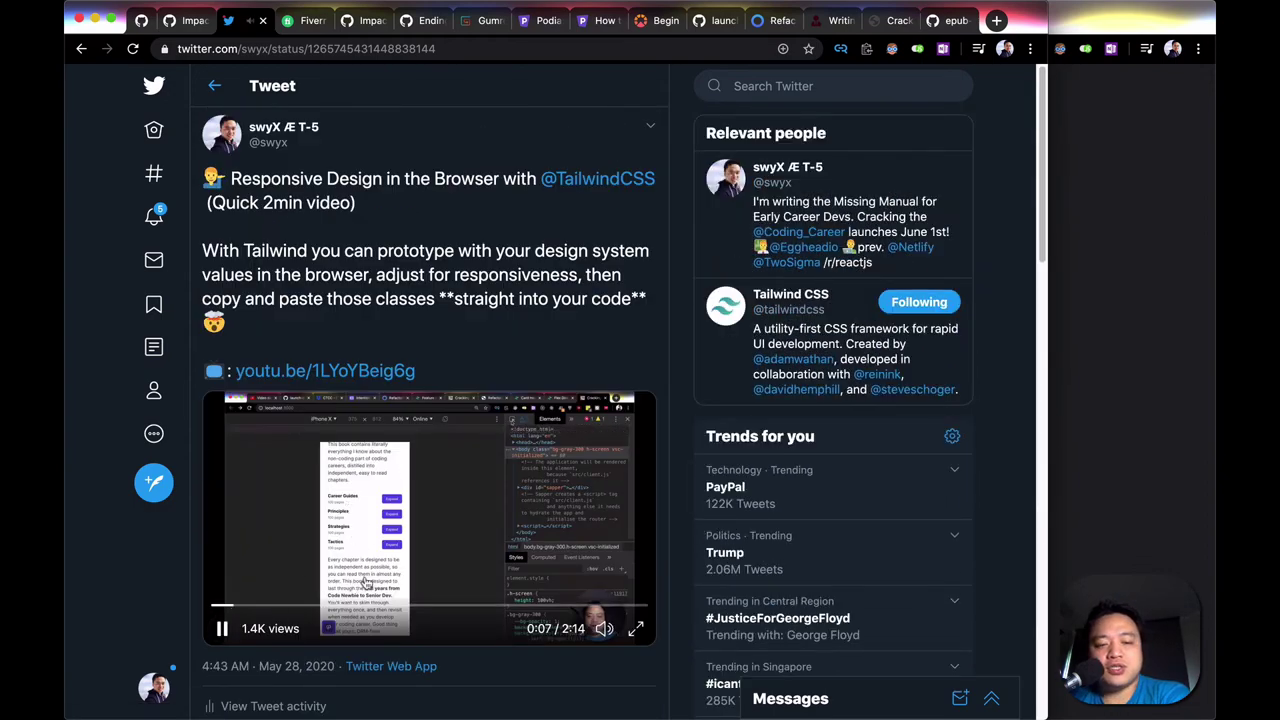
left_click(604, 628)
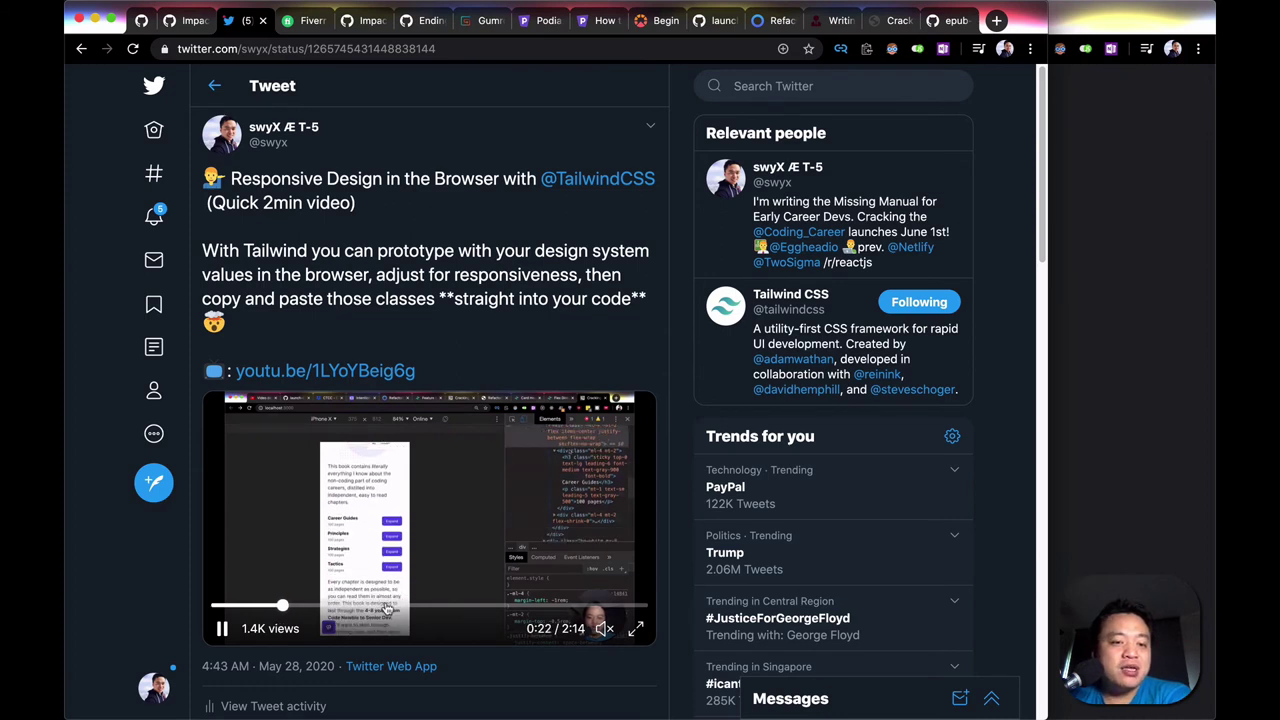
left_click(385, 606)
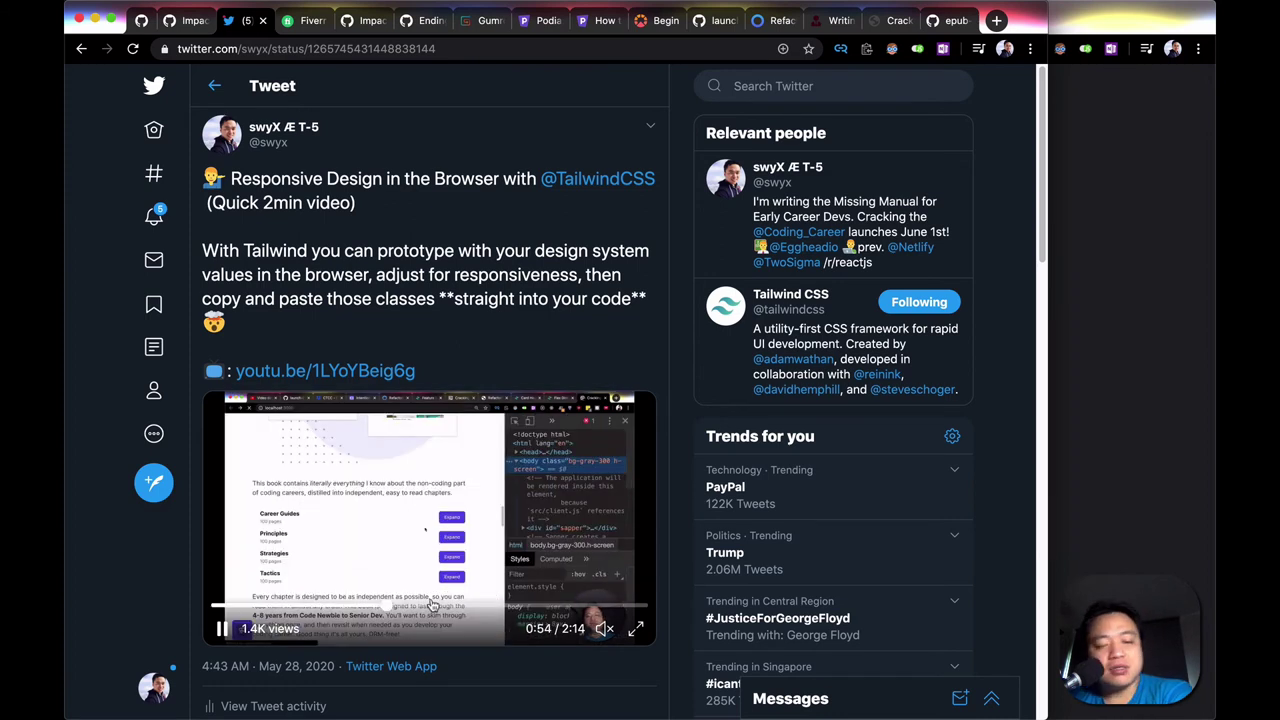
left_click(432, 605)
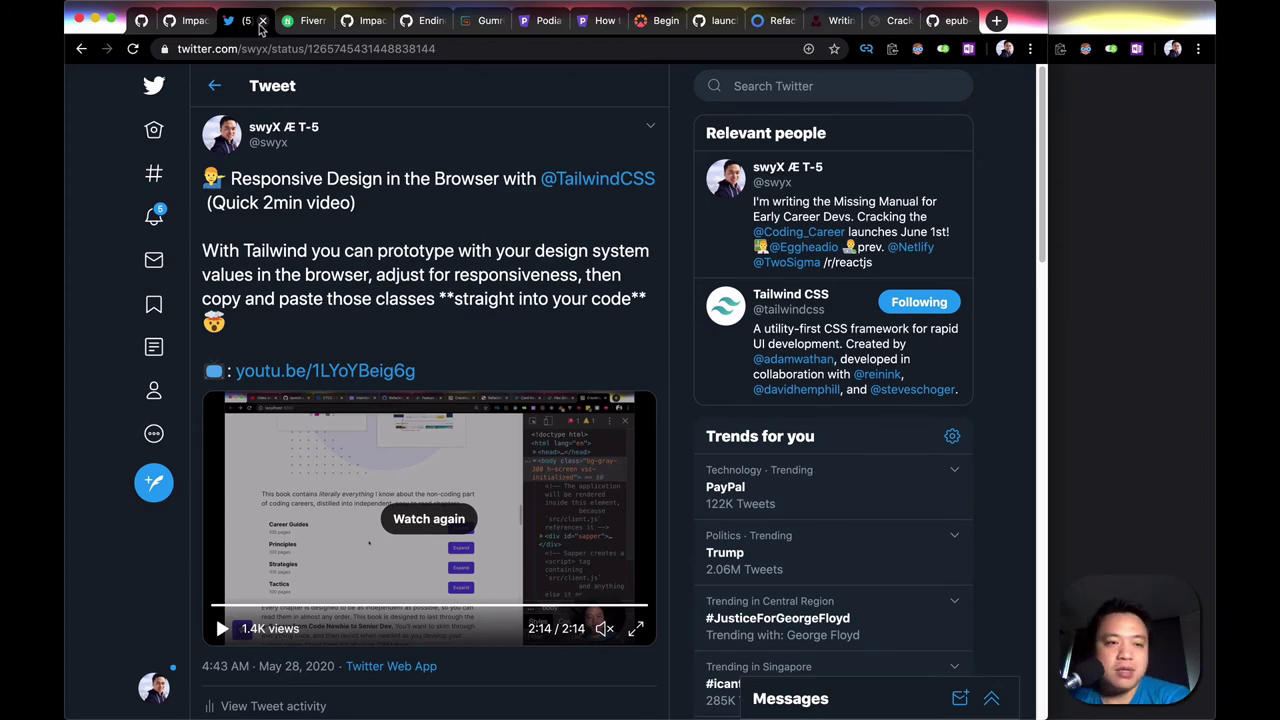
Step: Return to the launch plan project board and review the T-6 reviewer checklist and the T-5 cards
left_click(139, 21)
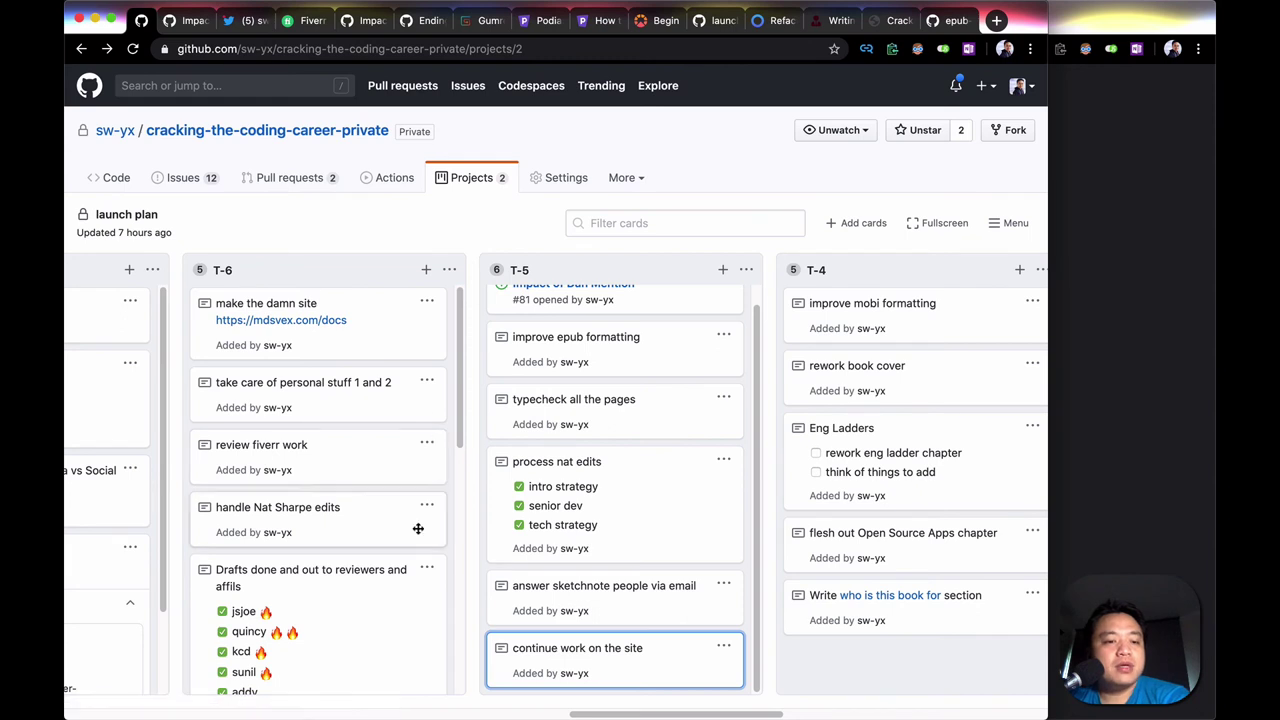
scroll(418, 528, "down", 10)
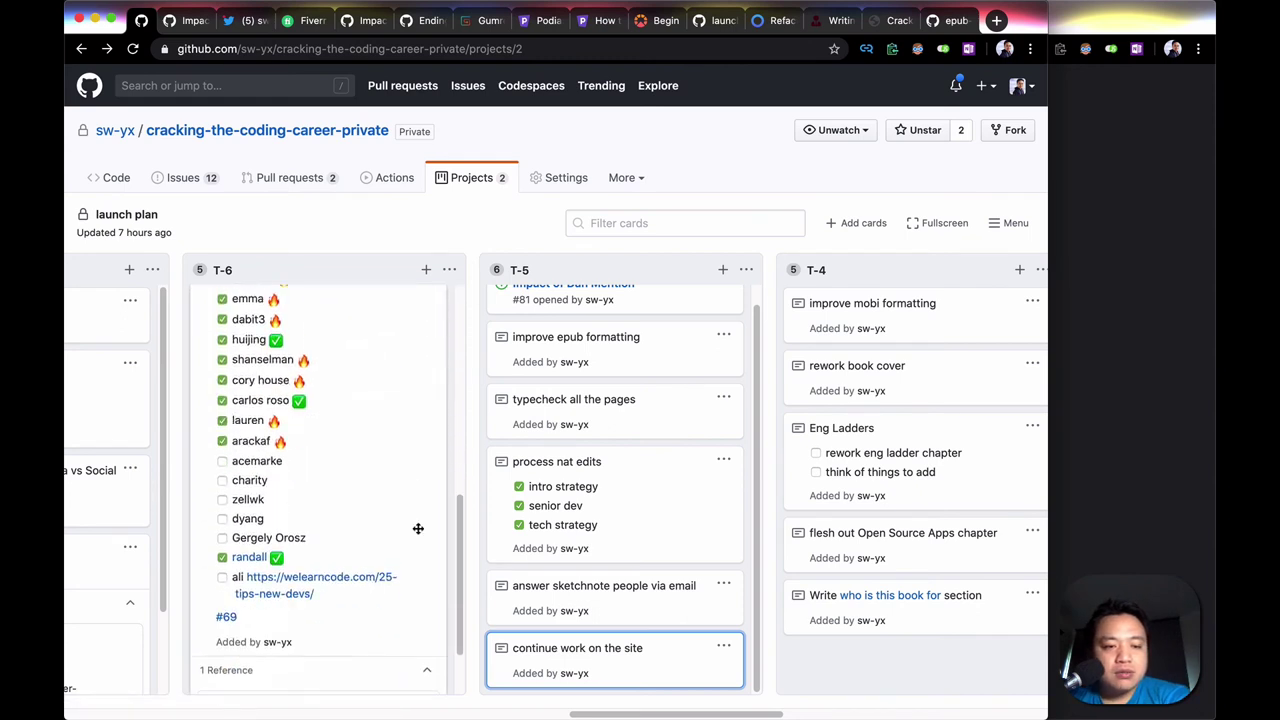
scroll(418, 528, "up", 2)
scroll(414, 569, "up", 2)
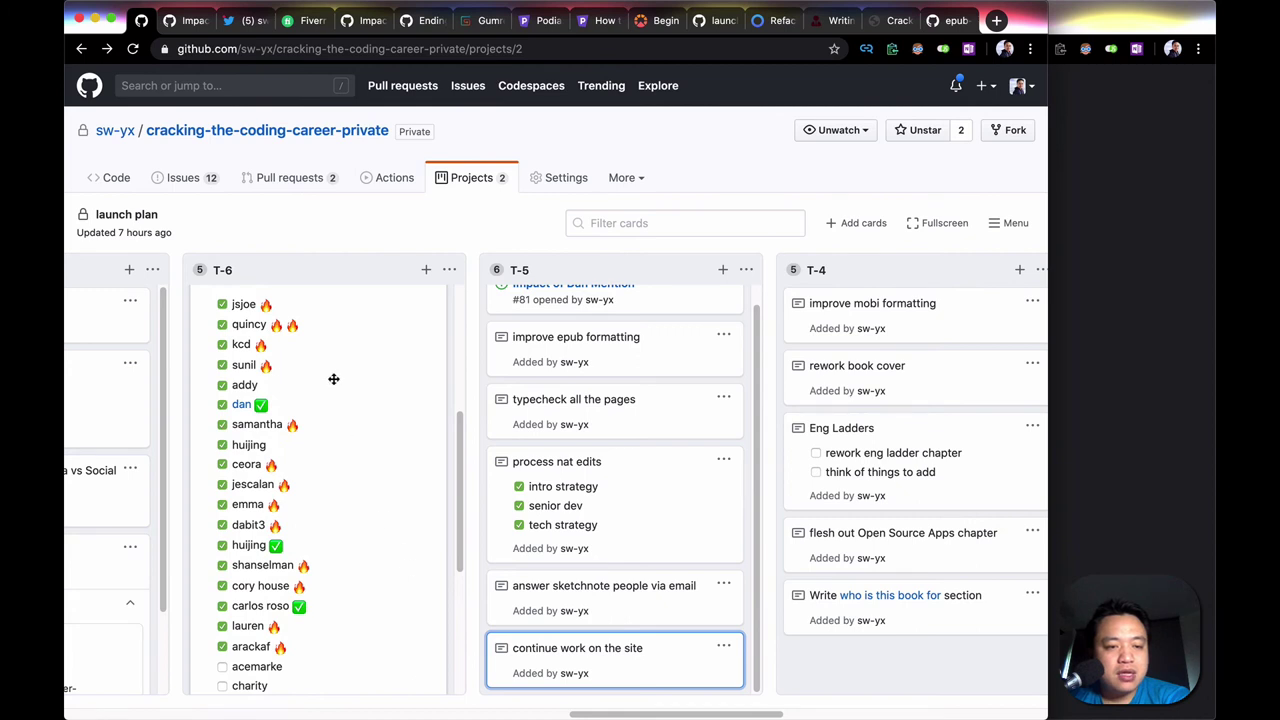
scroll(602, 632, "up", 1)
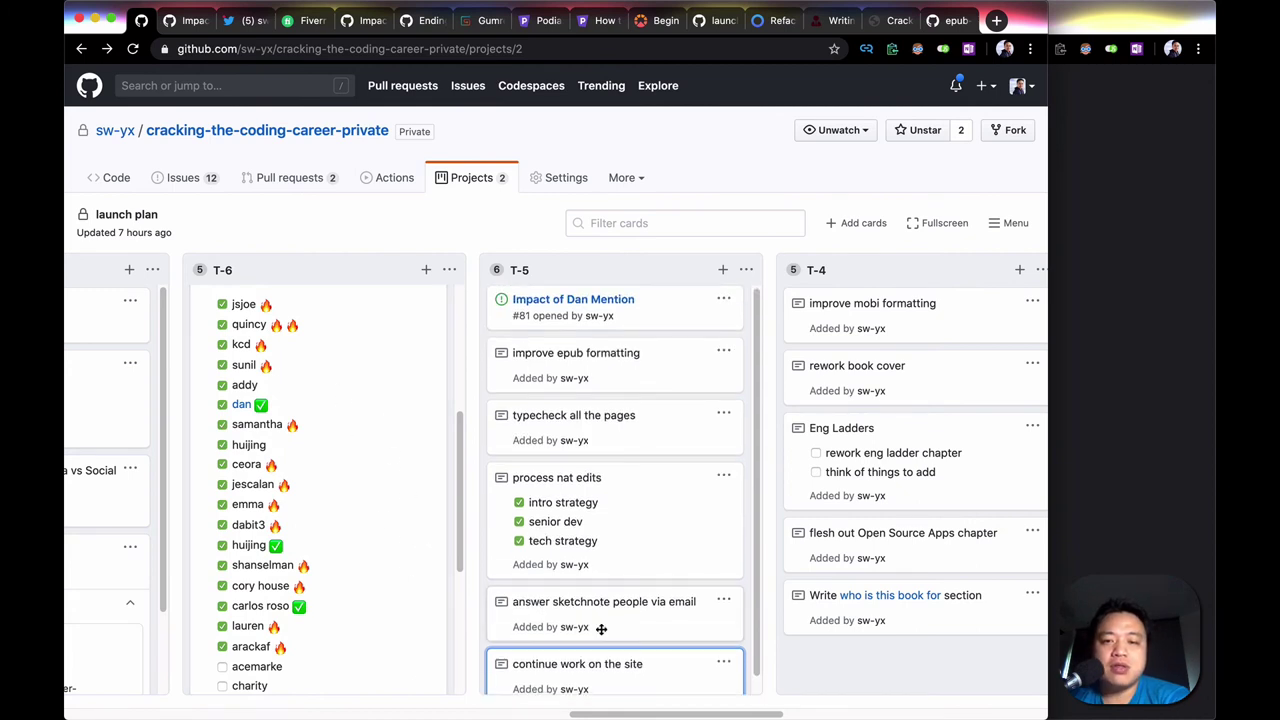
scroll(601, 632, "right", 5)
scroll(601, 630, "left", 3)
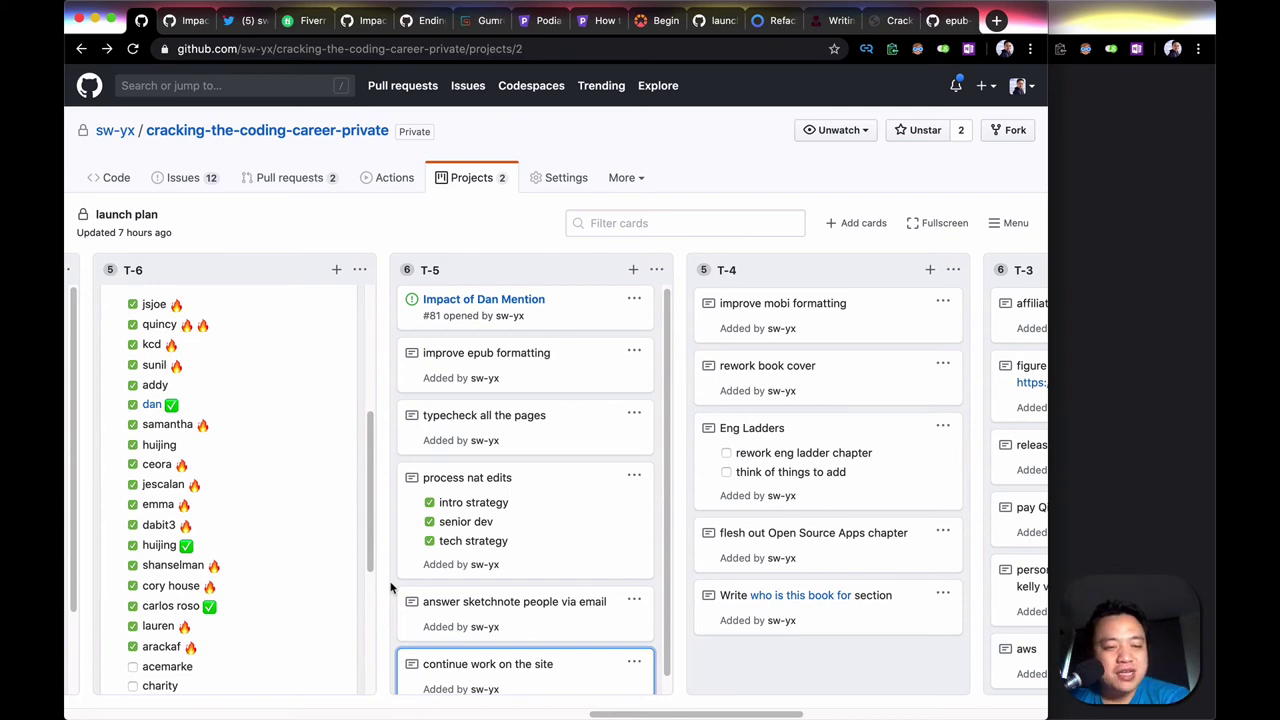
scroll(568, 598, "down", 1)
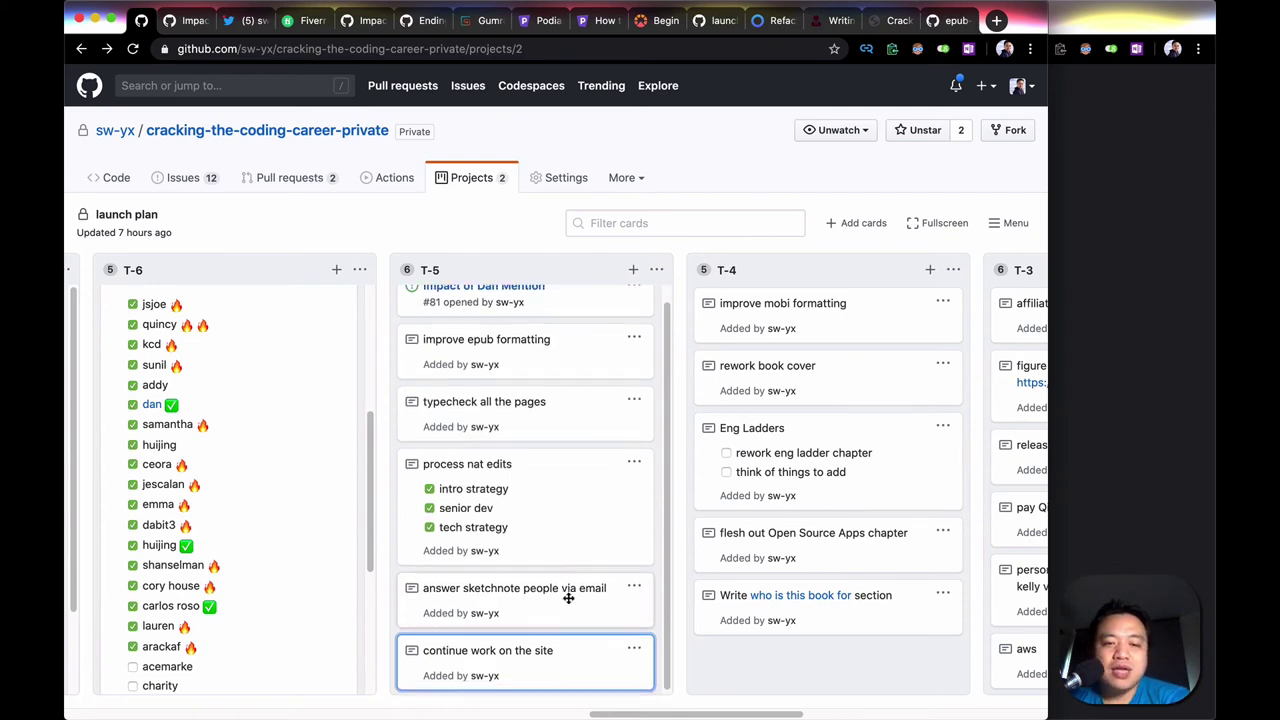
scroll(575, 594, "up", 1)
Step: Add the note "publish v1.0.0-rc1 of CTCC" to the T-4 column and close the note form
left_click(931, 273)
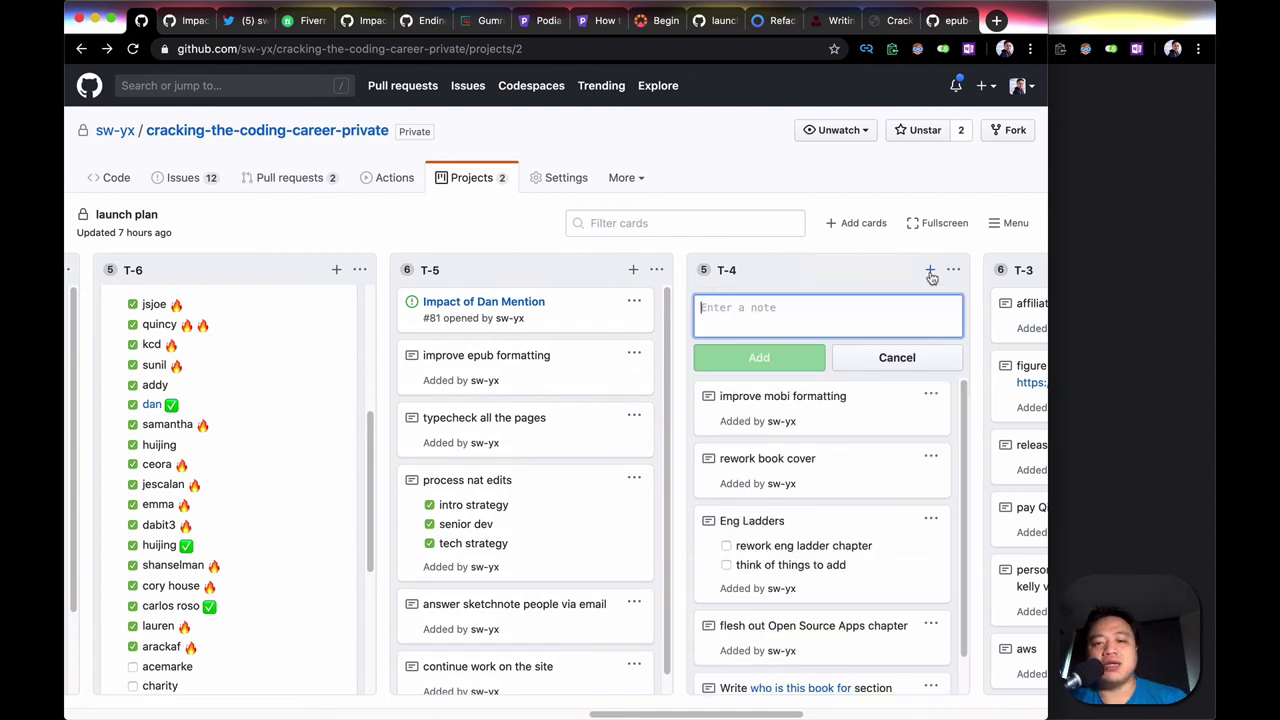
type("publish v1-rc1")
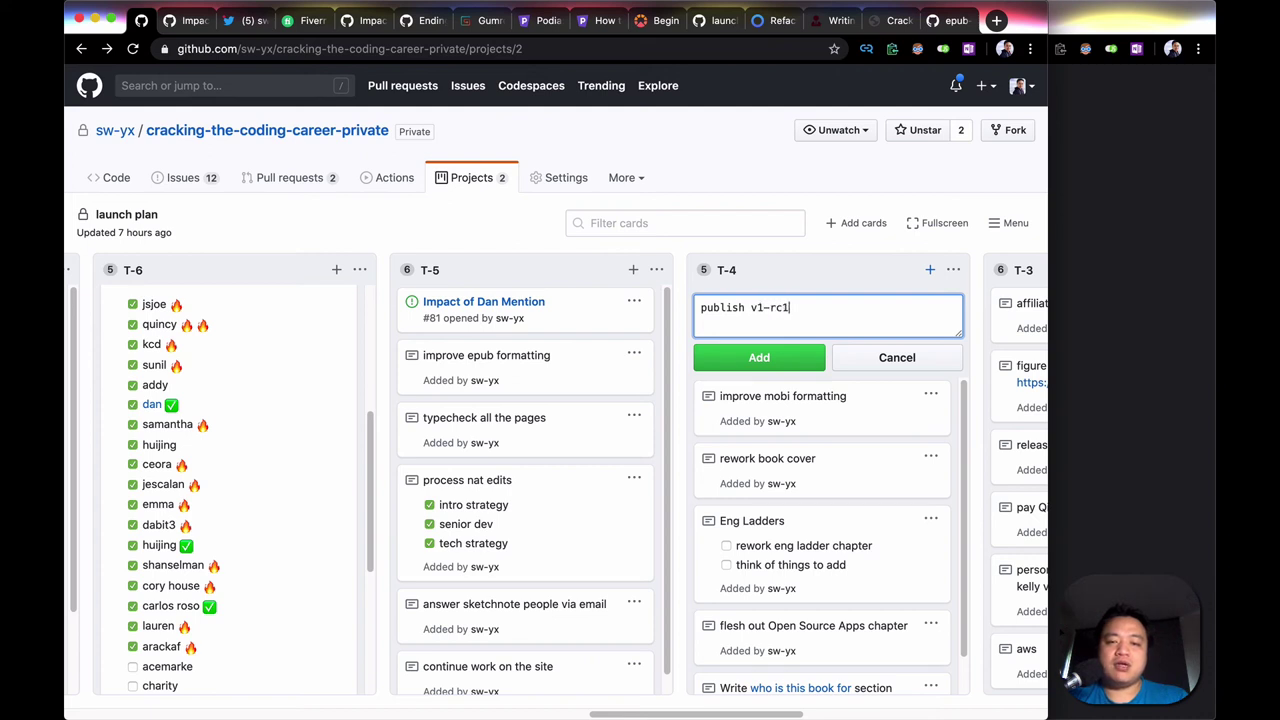
type(".0")
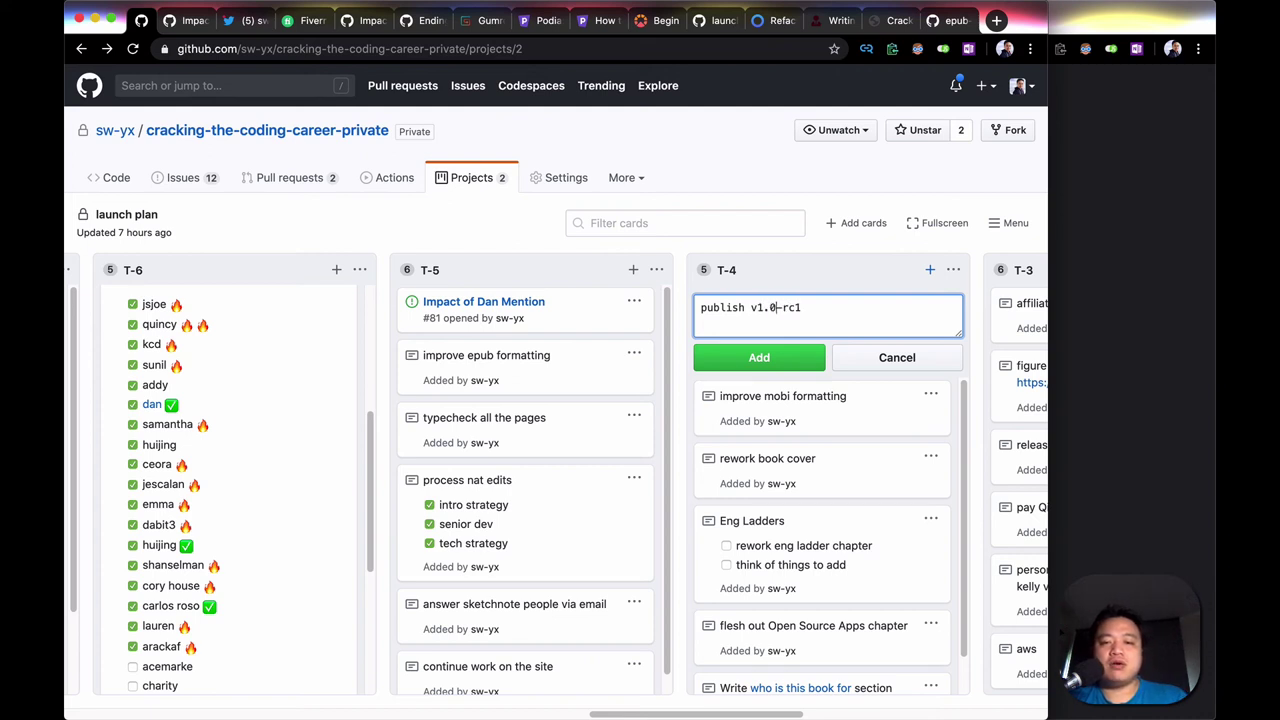
type(".0-rc1 ")
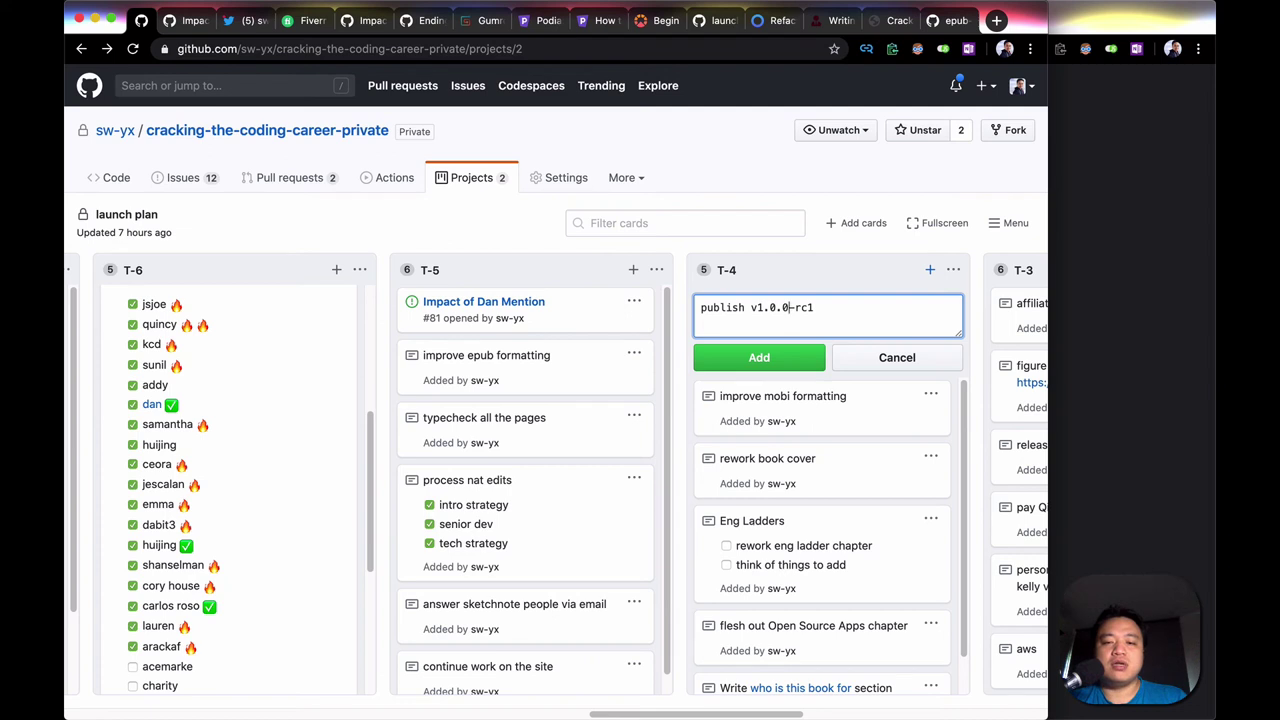
type("of CTCC")
left_click(787, 357)
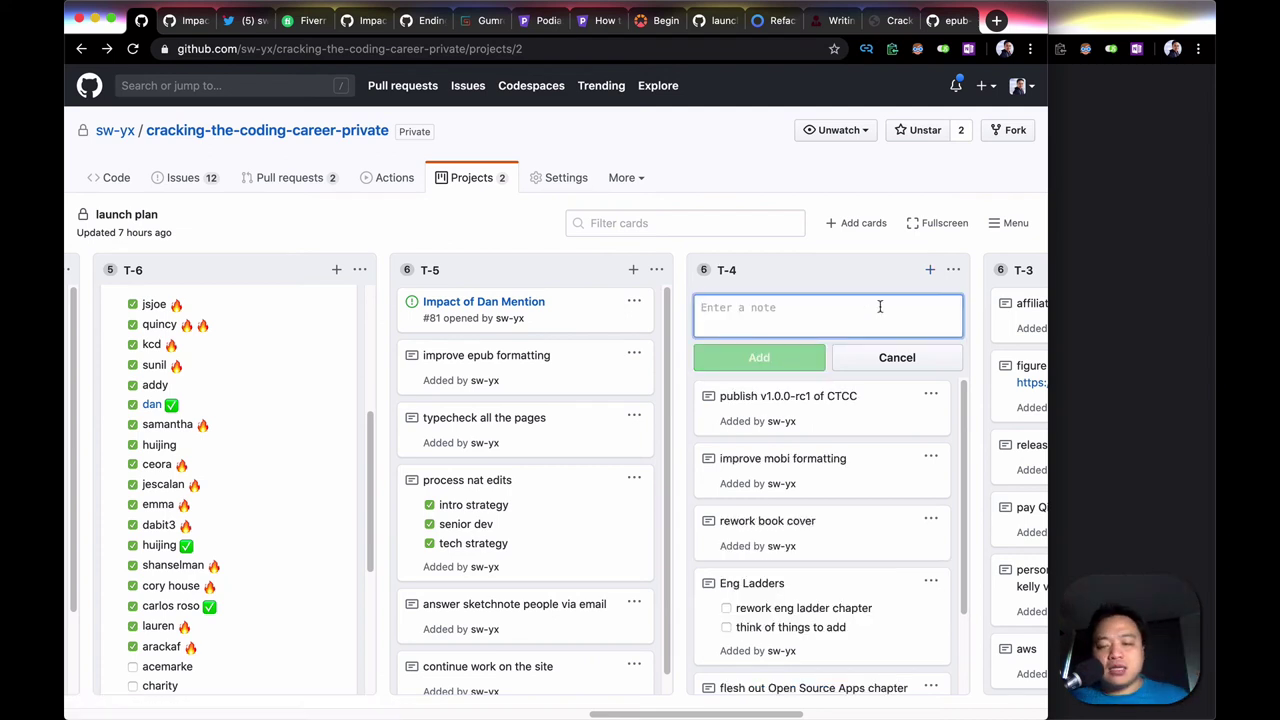
left_click(922, 357)
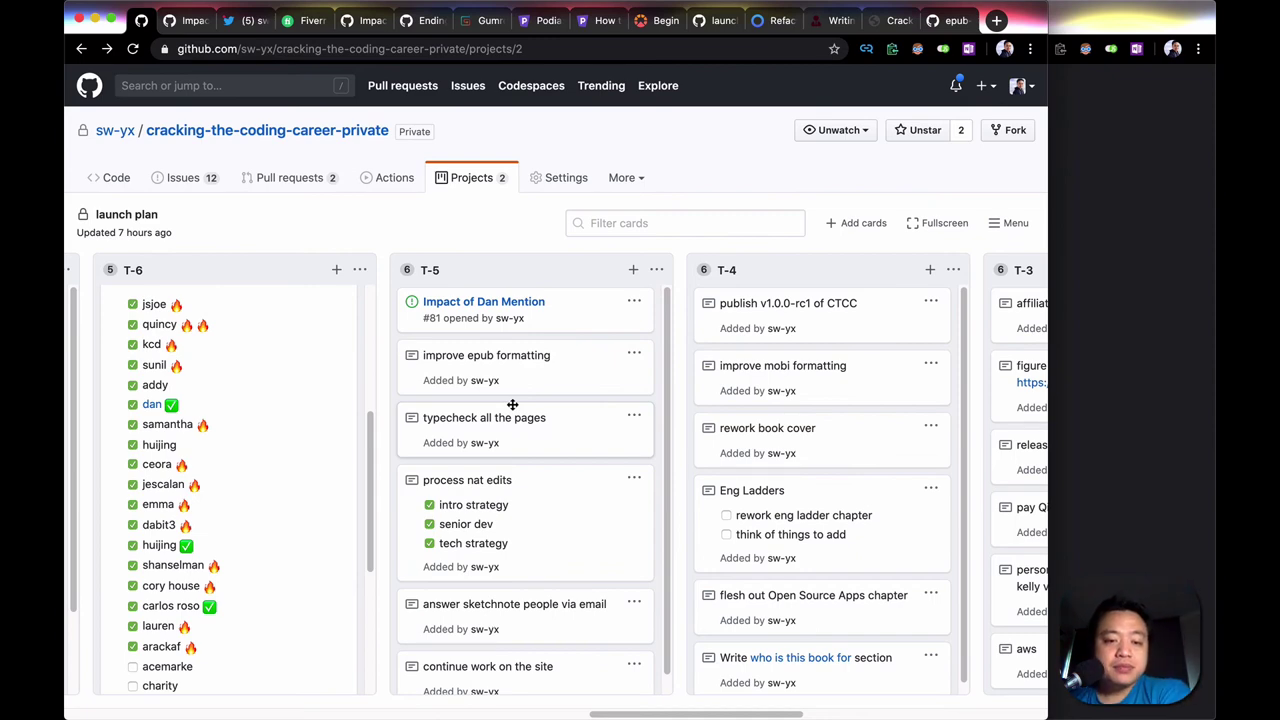
Step: Review the launch plan's T-5, T-4 and T-3 columns, comparing finished tasks with the upcoming ones
scroll(512, 404, "down", 1)
scroll(808, 426, "right", 2)
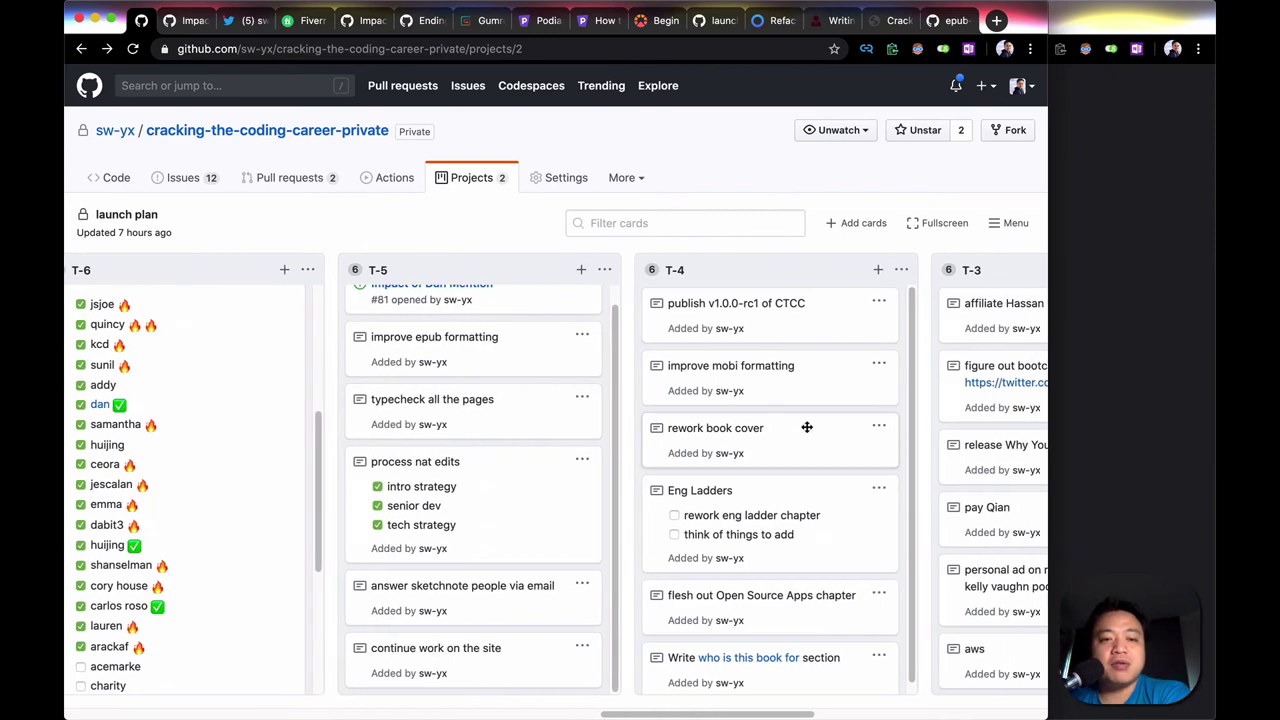
scroll(807, 427, "right", 6)
scroll(807, 427, "left", 5)
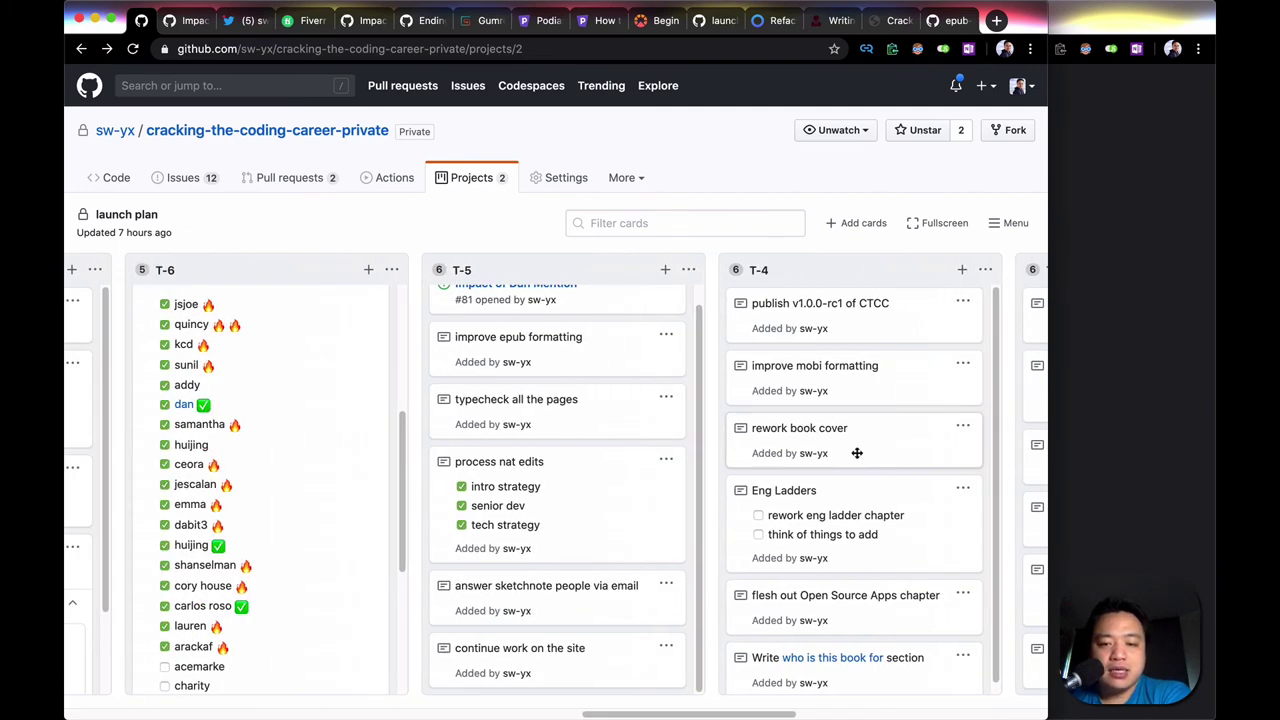
scroll(871, 535, "down", 1)
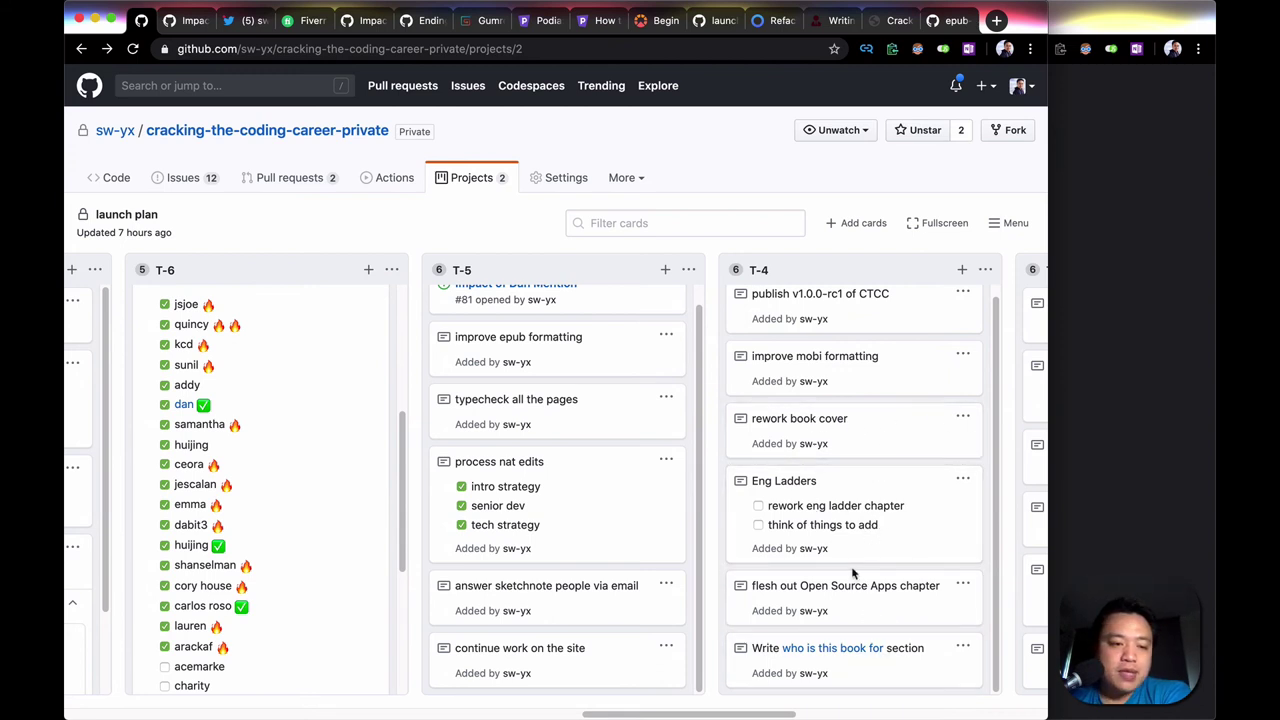
scroll(851, 566, "right", 2)
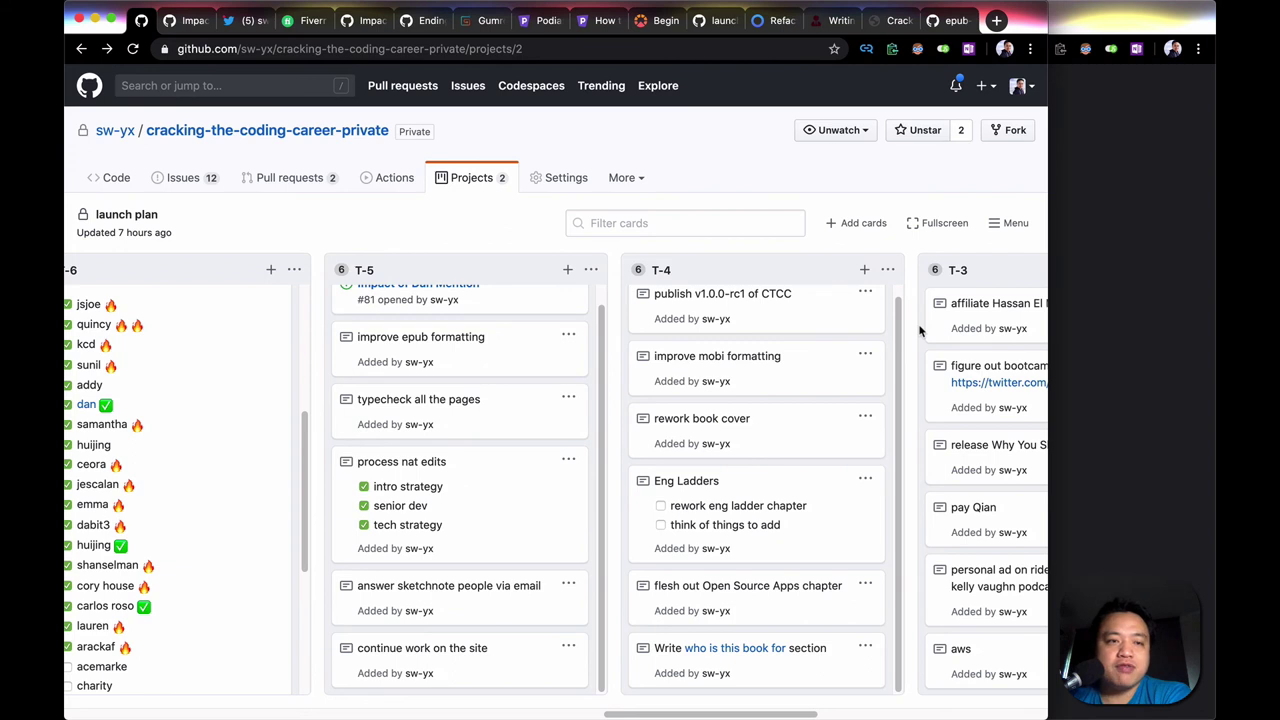
scroll(920, 567, "left", 2)
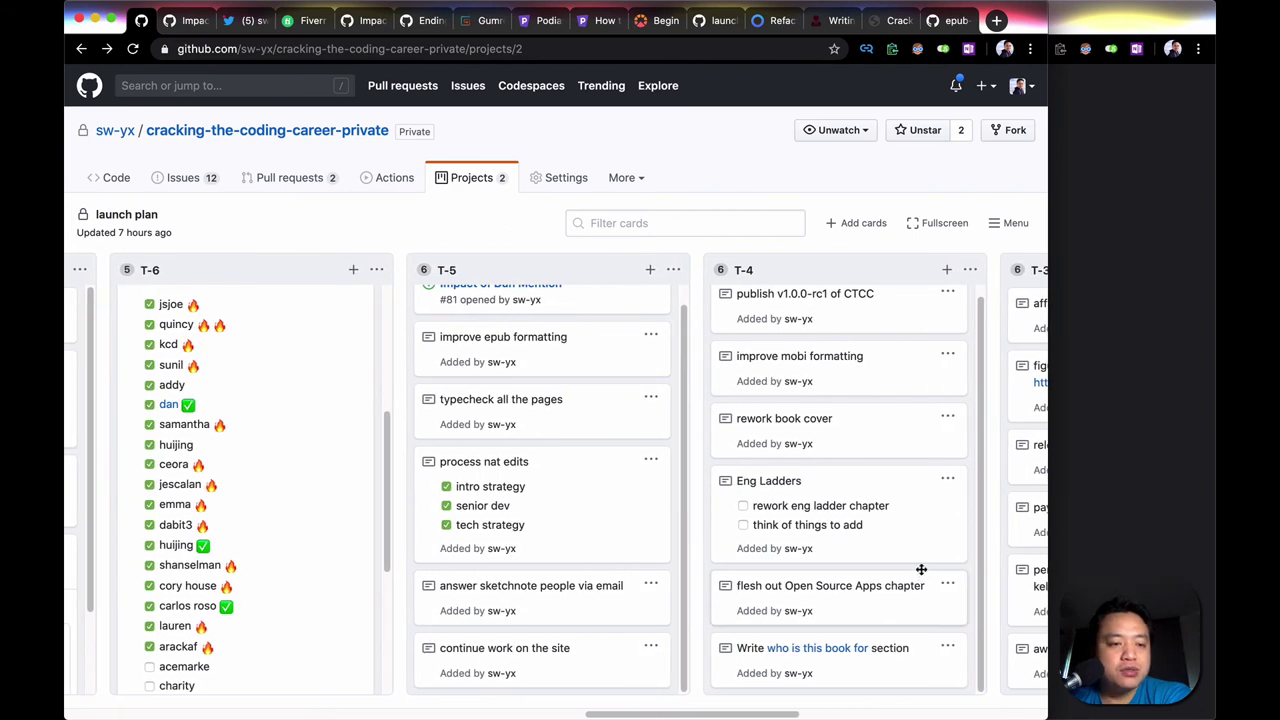
scroll(921, 569, "up", 1)
scroll(921, 569, "right", 2)
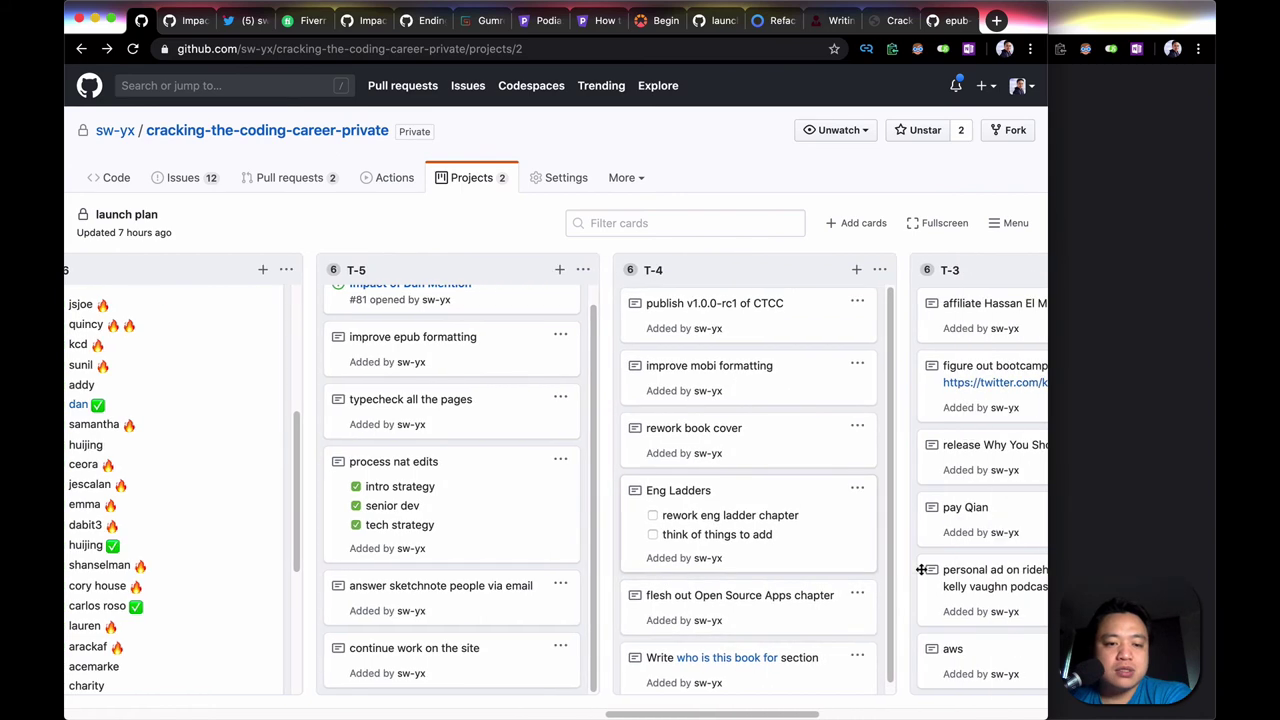
scroll(921, 569, "left", 1)
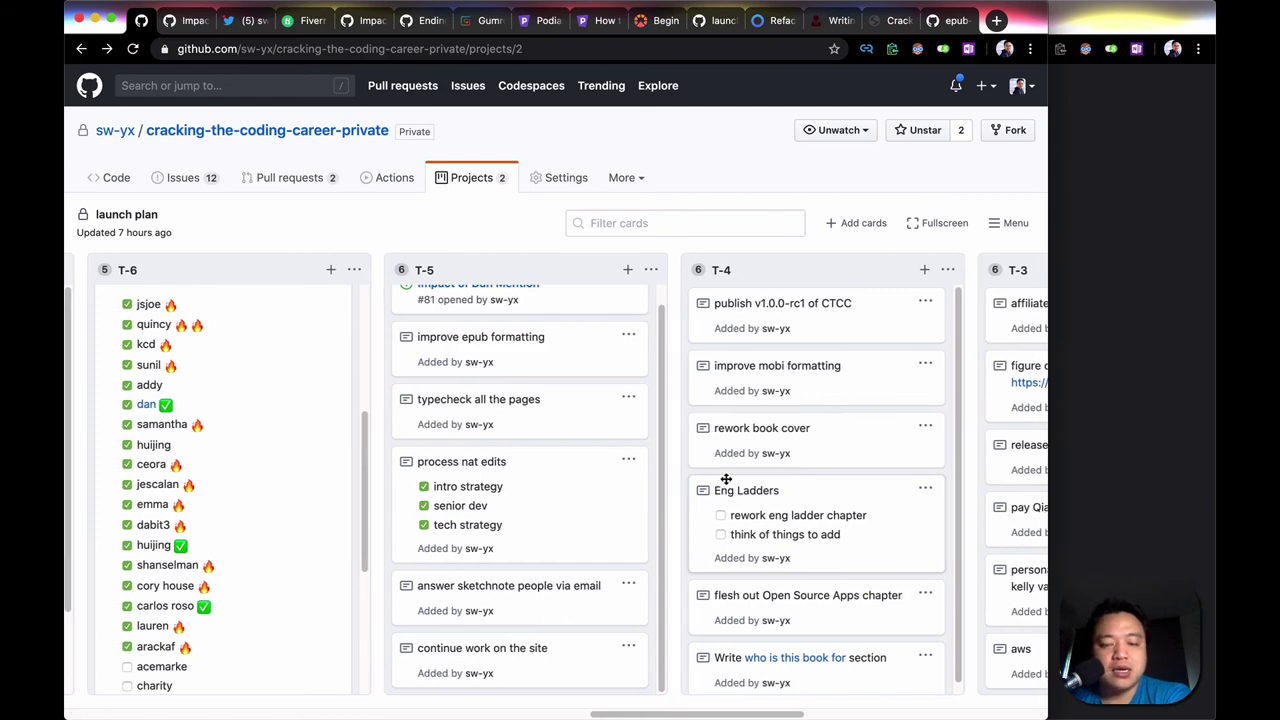
scroll(726, 480, "right", 4)
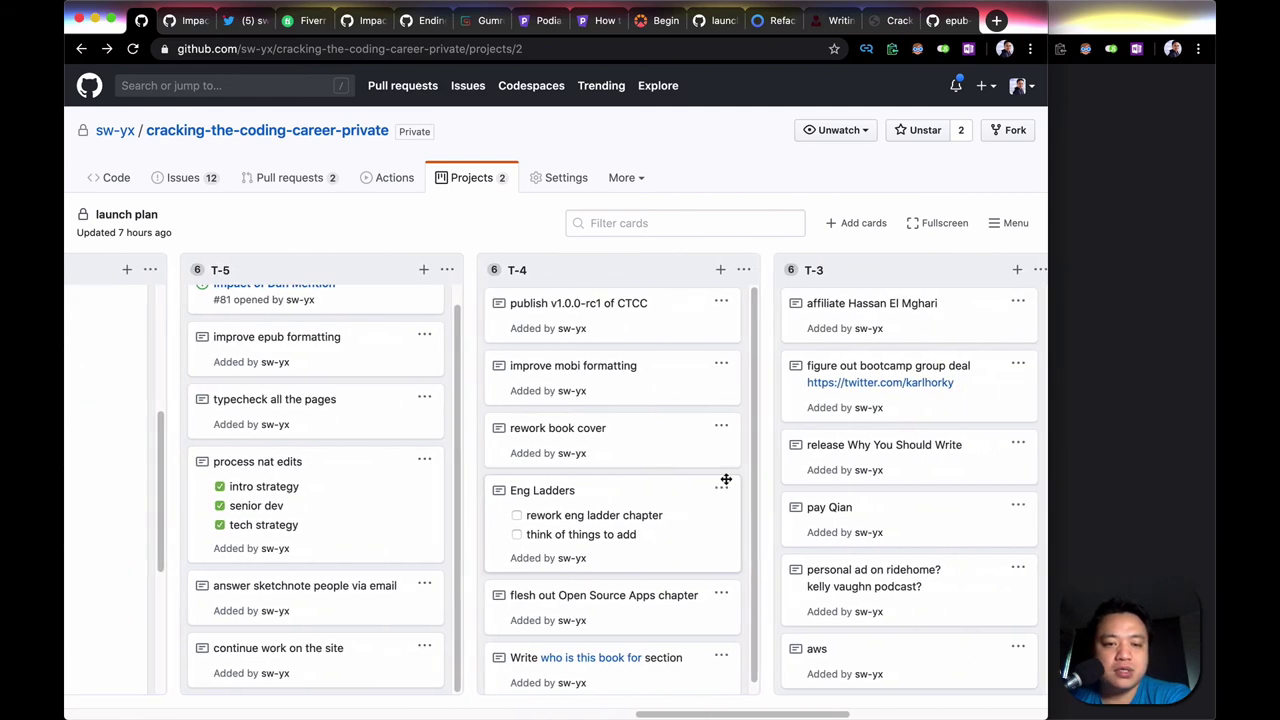
scroll(726, 480, "left", 4)
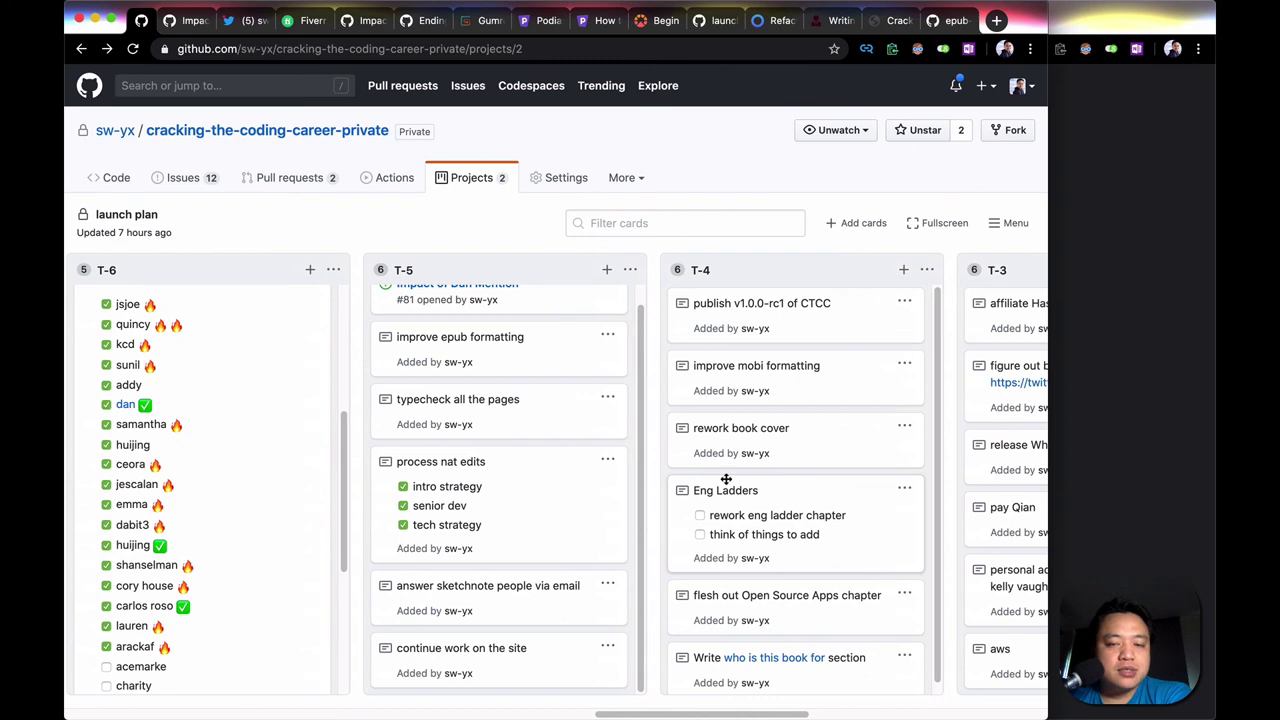
scroll(726, 480, "left", 2)
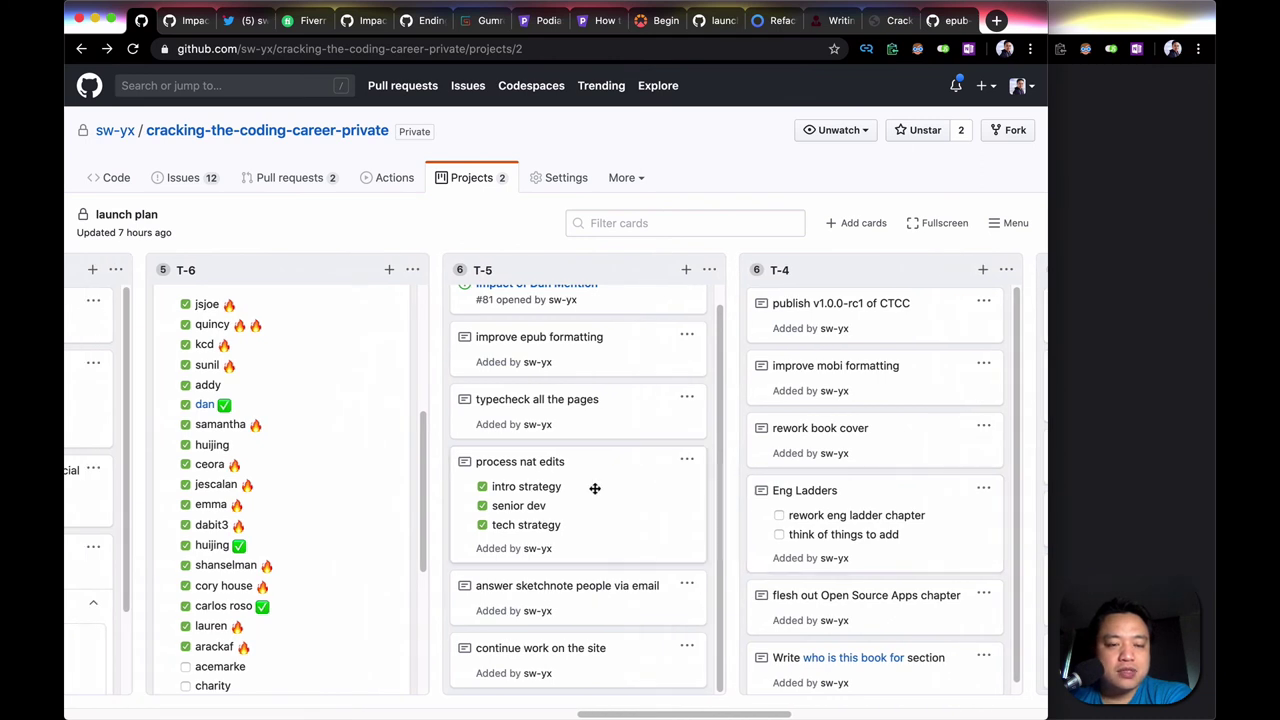
scroll(594, 486, "up", 1)
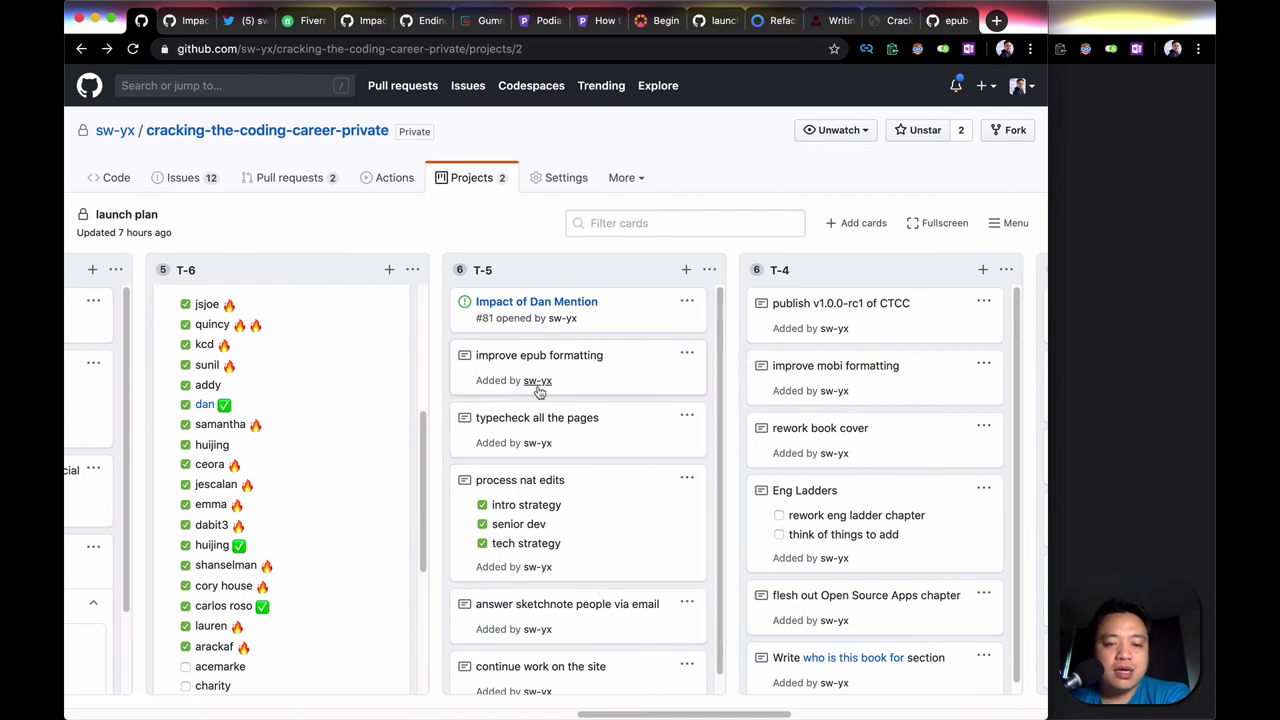
scroll(616, 439, "down", 1)
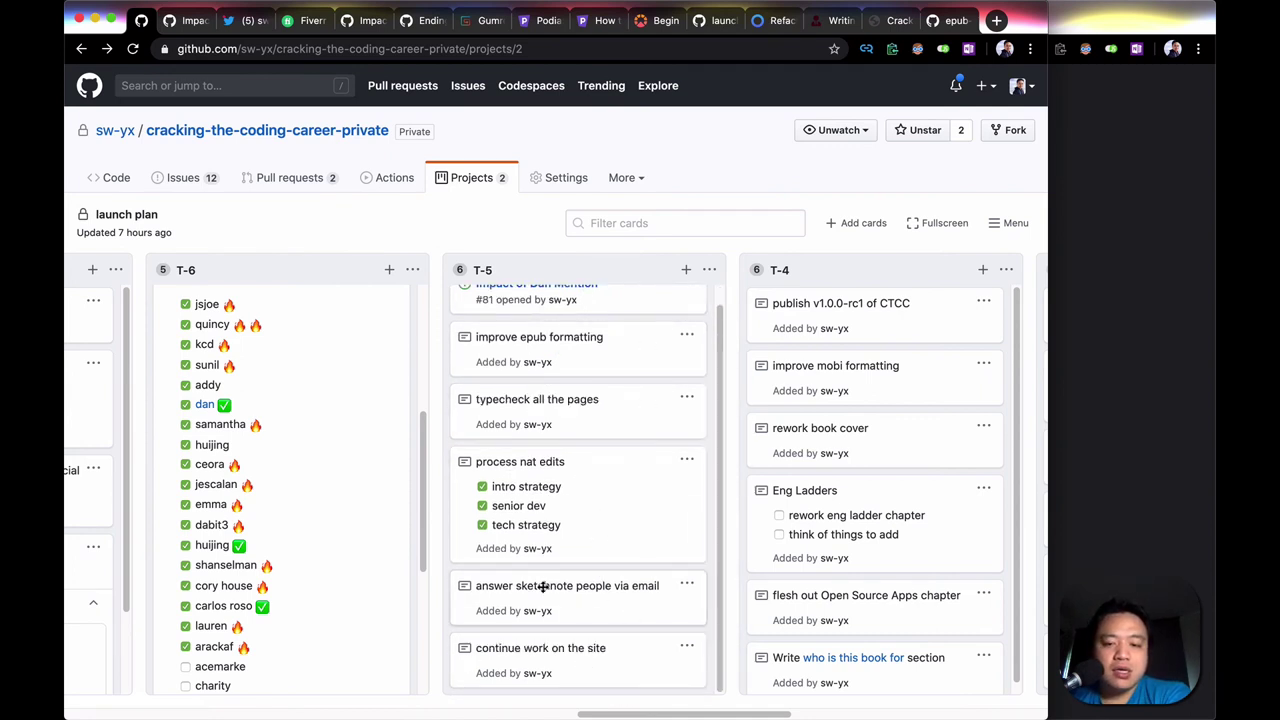
scroll(543, 588, "right", 6)
scroll(543, 588, "right", 1)
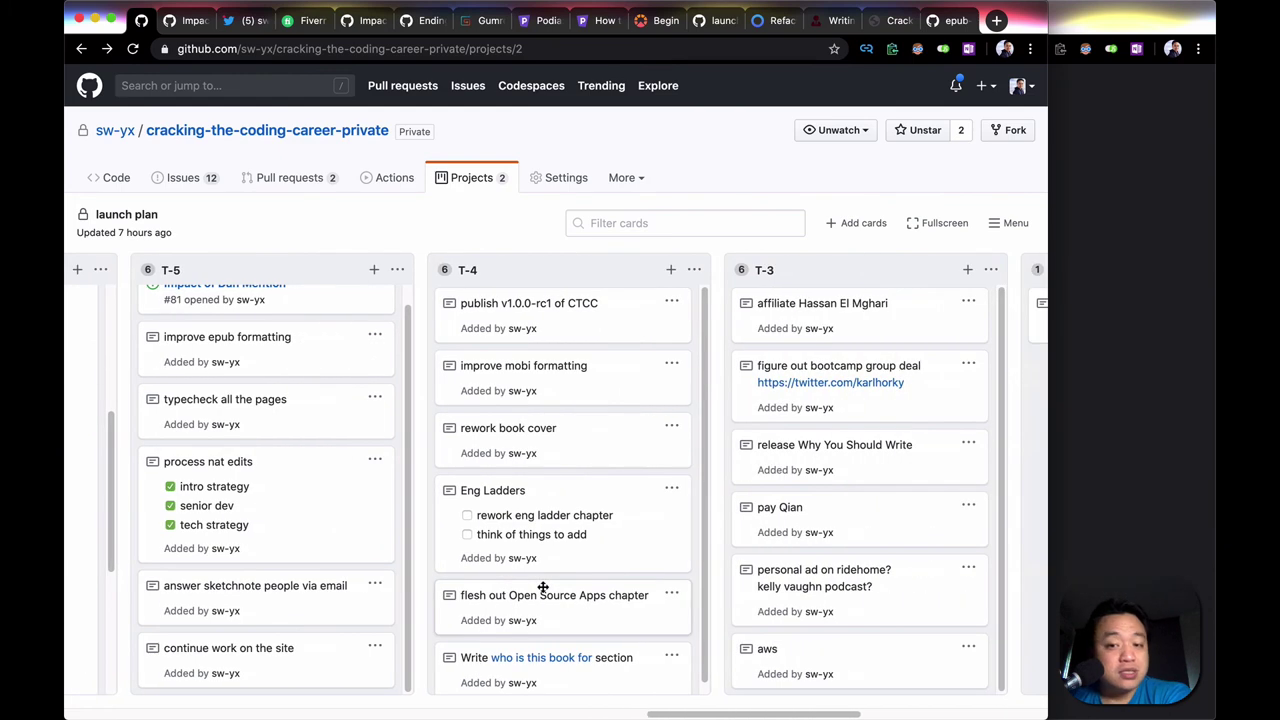
Step: Look over the launch plan board from the T-1 column back to the T-6 and T-5 cards
scroll(543, 588, "right", 3)
scroll(543, 586, "left", 7)
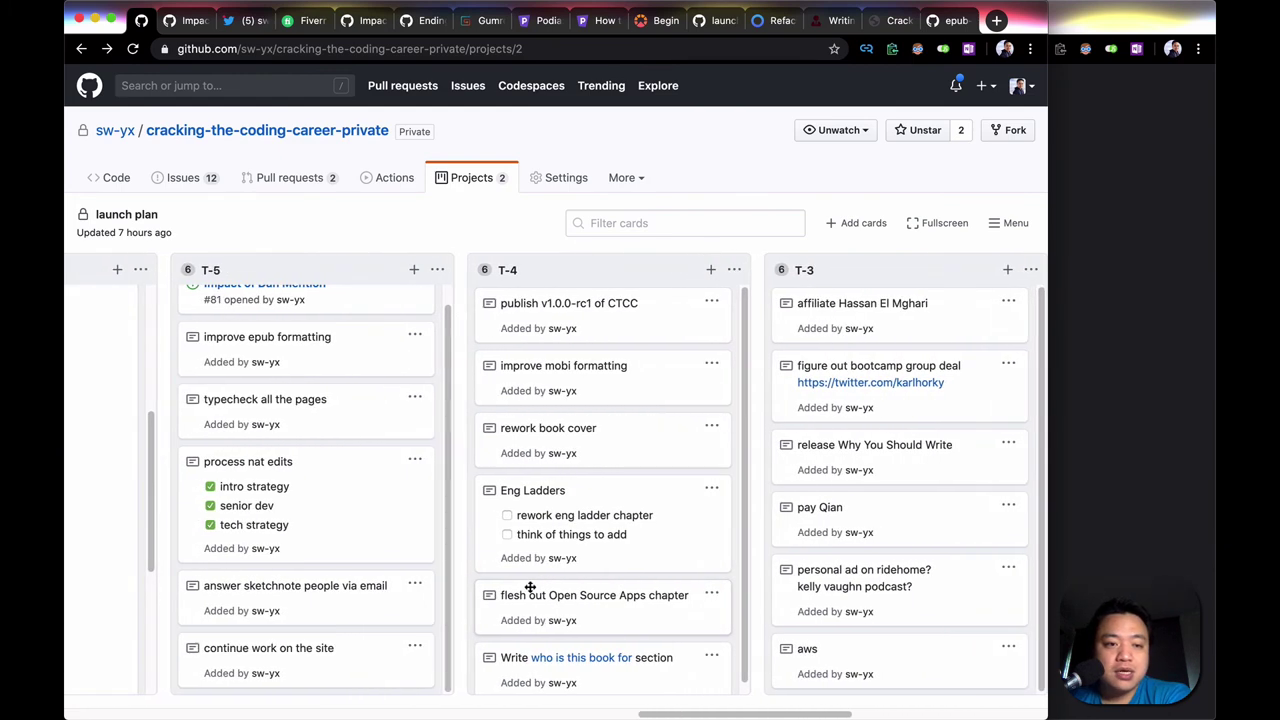
scroll(530, 587, "right", 5)
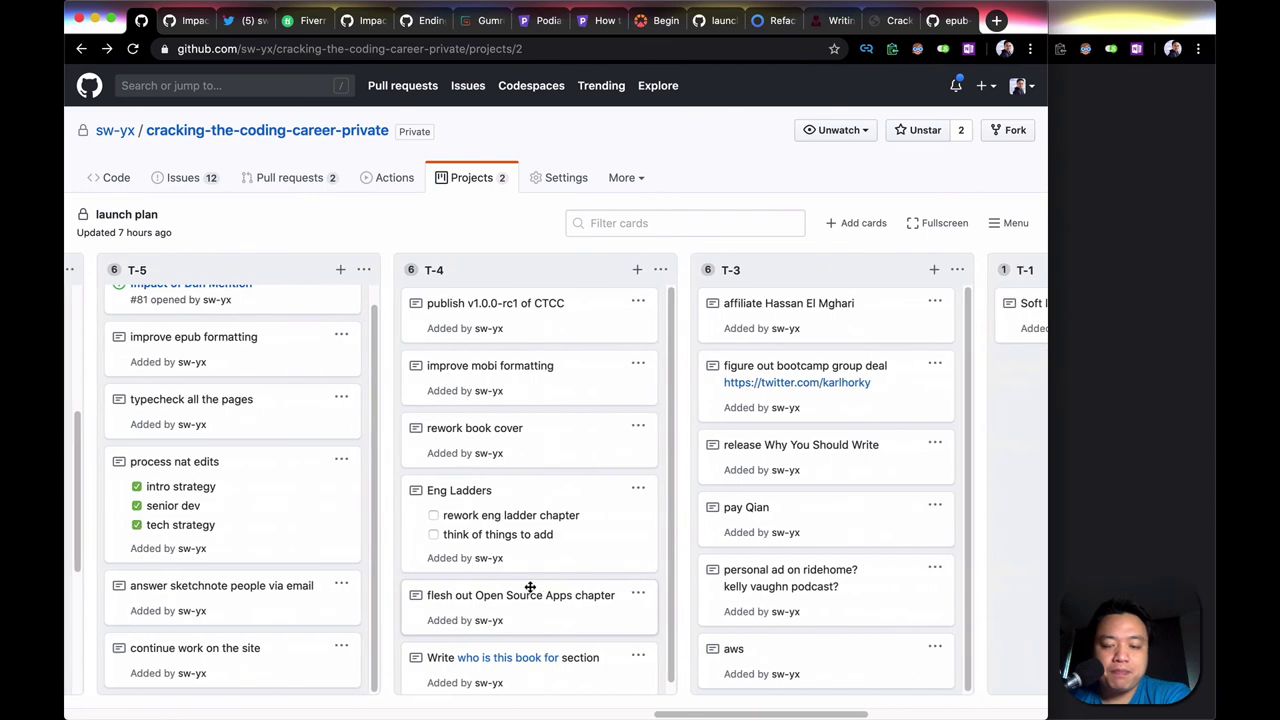
scroll(530, 587, "right", 5)
scroll(530, 587, "left", 16)
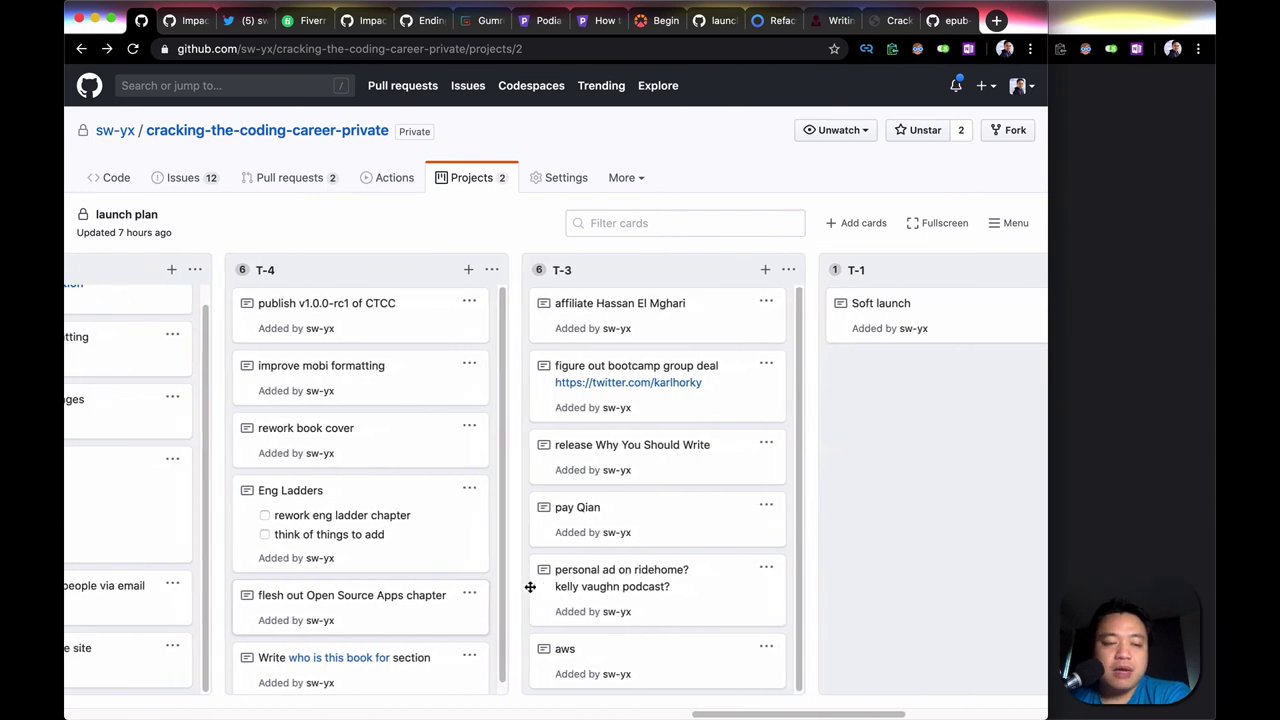
scroll(530, 587, "right", 3)
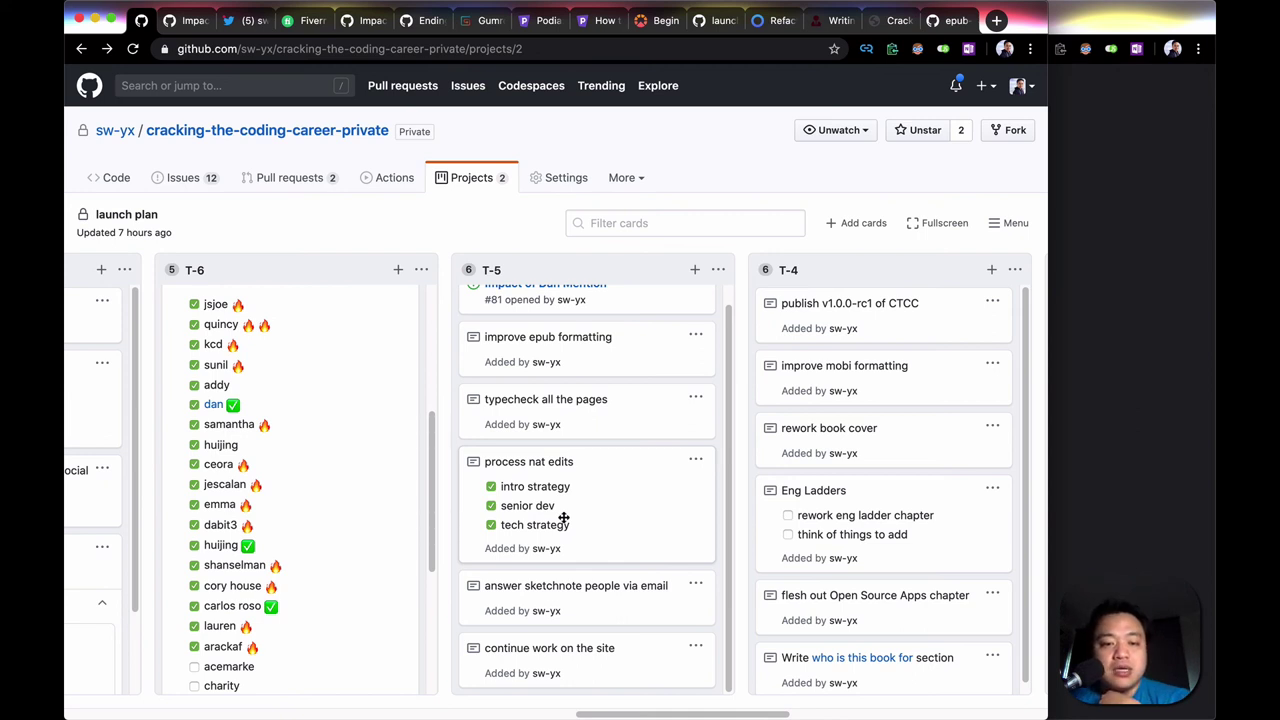
scroll(654, 532, "up", 1)
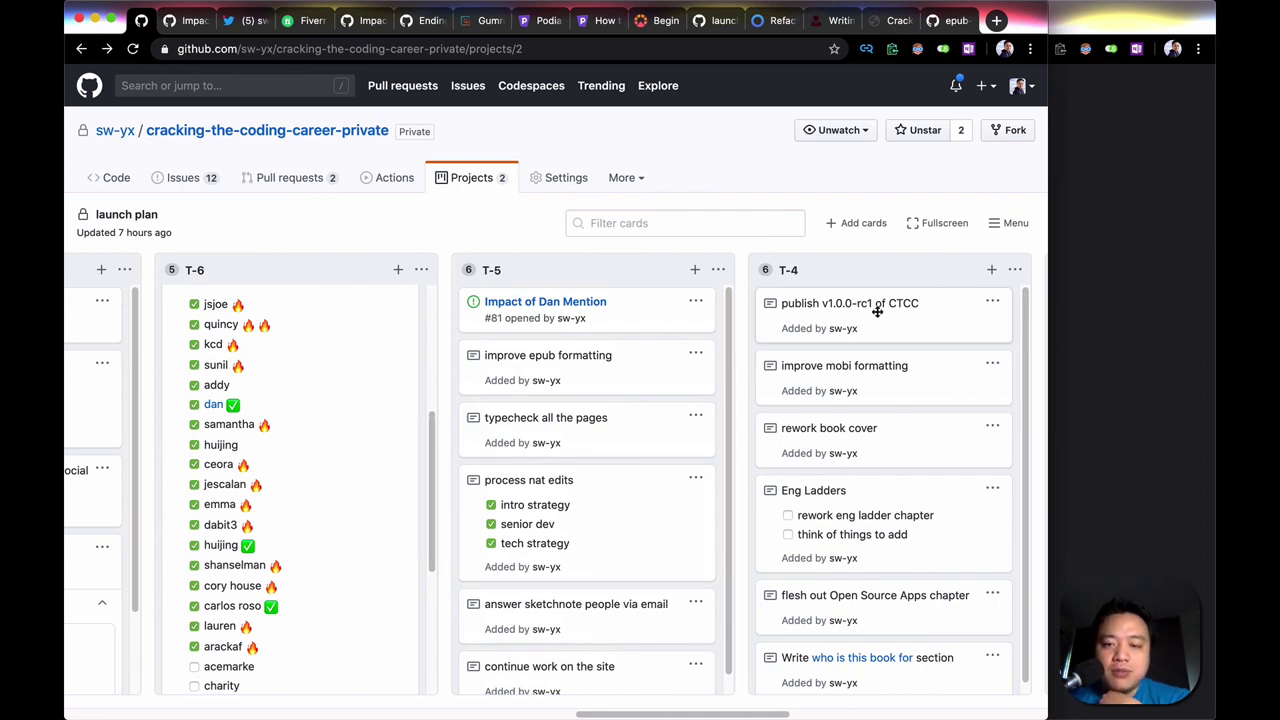
Step: Reorder the T-4 column: Eng Ladders first, "flesh out Open Source Apps chapter" second, and "publish v1.0.0-rc1 of CTCC" last
left_click_drag(884, 304, 890, 662)
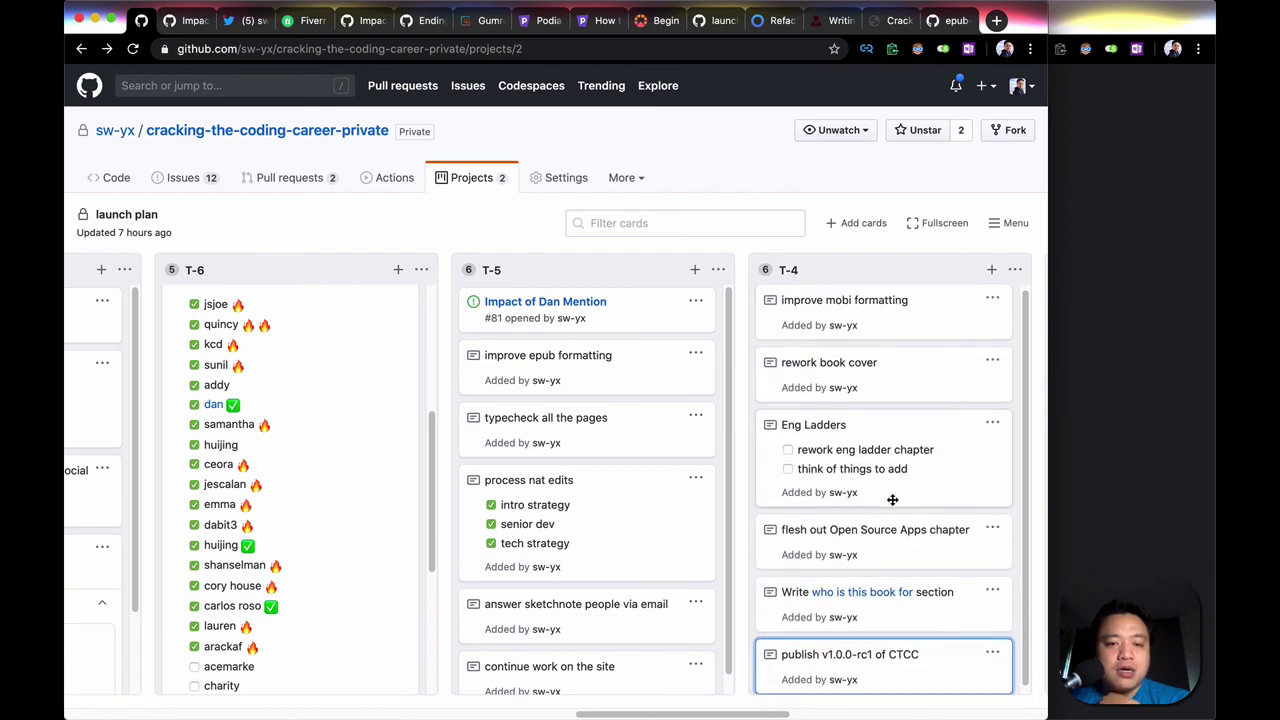
left_click(903, 466)
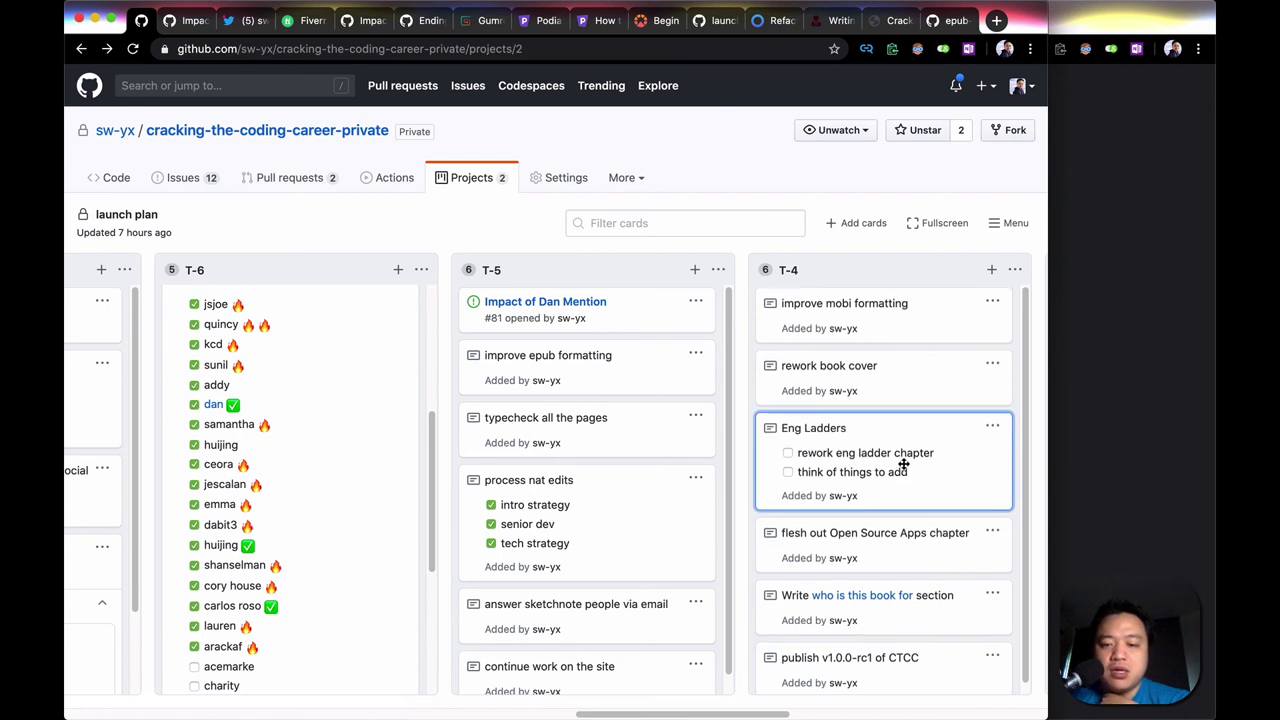
left_click_drag(908, 452, 913, 355)
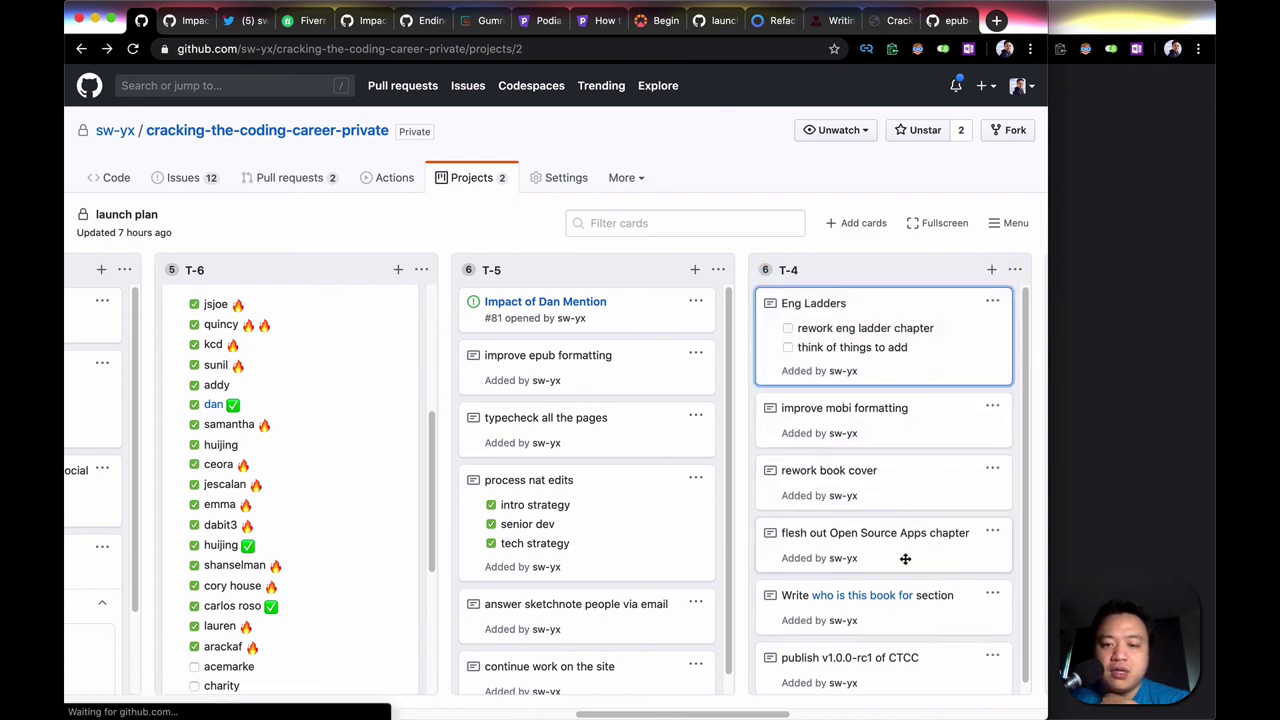
left_click_drag(905, 540, 927, 401)
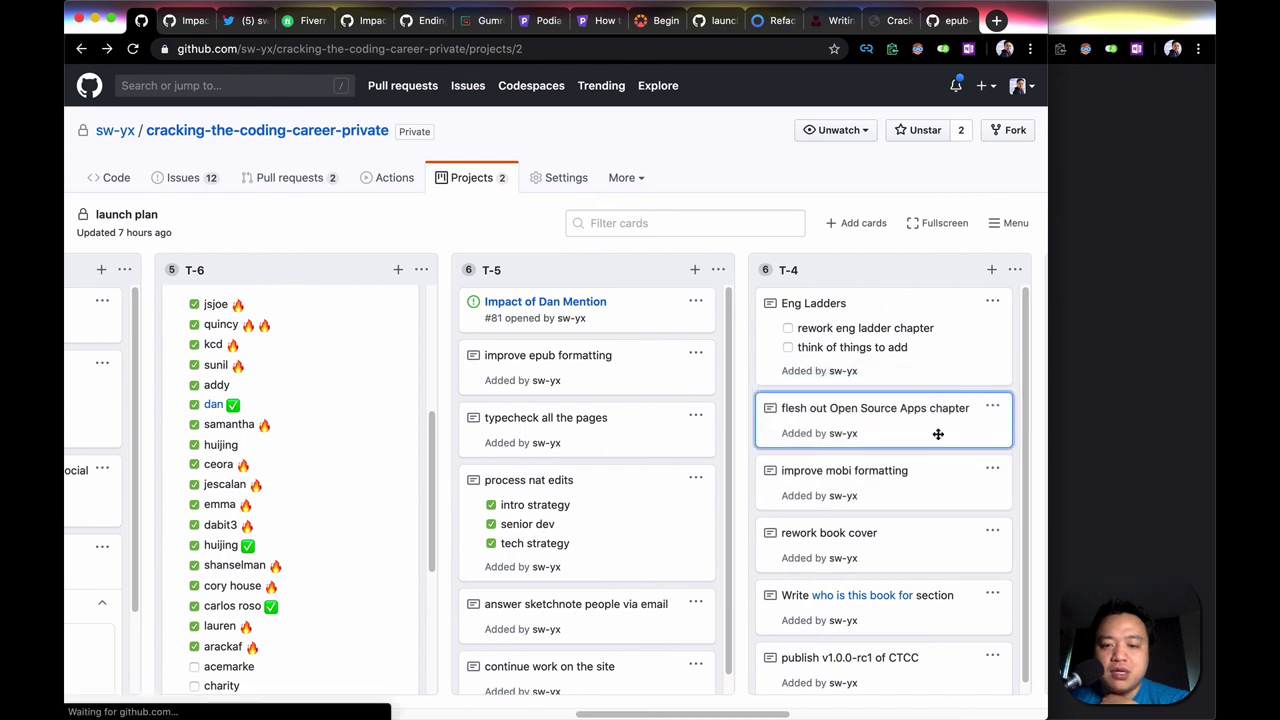
Step: Add the note "proofread book for SHITTY CHAPTERS" to the T-4 column and place it directly below the Open Source Apps chapter card
left_click(993, 269)
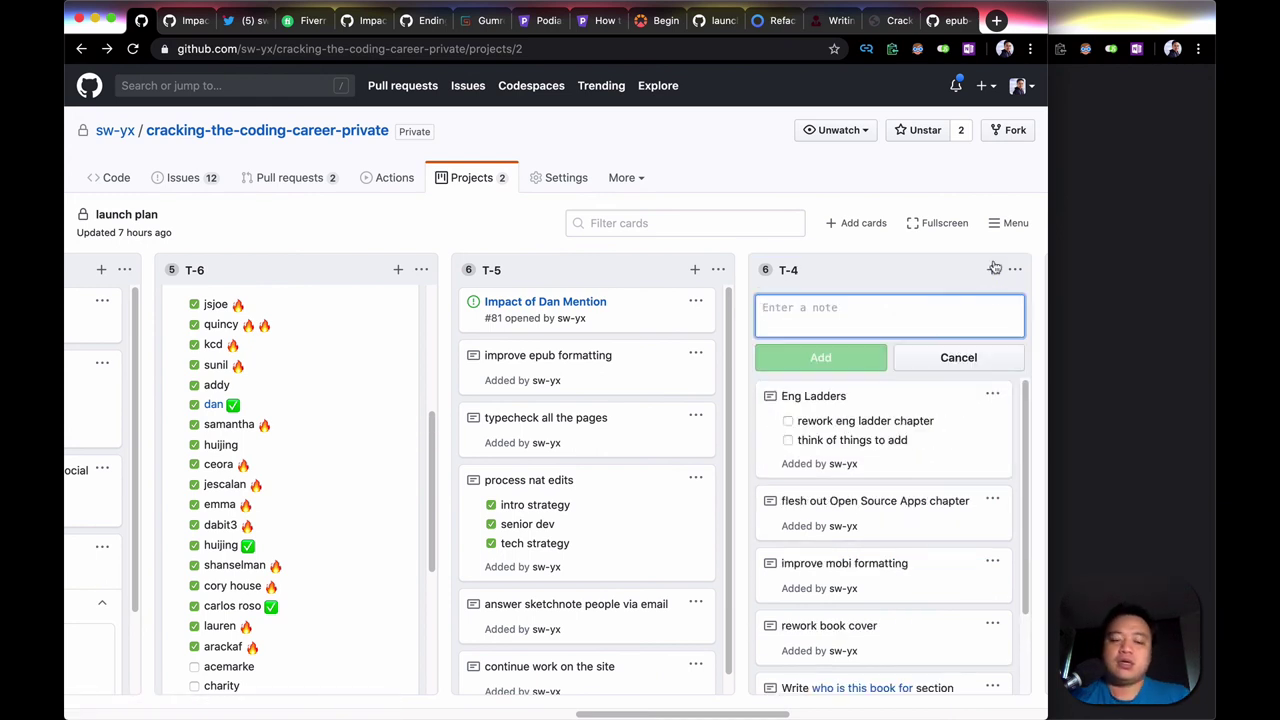
type("proofro")
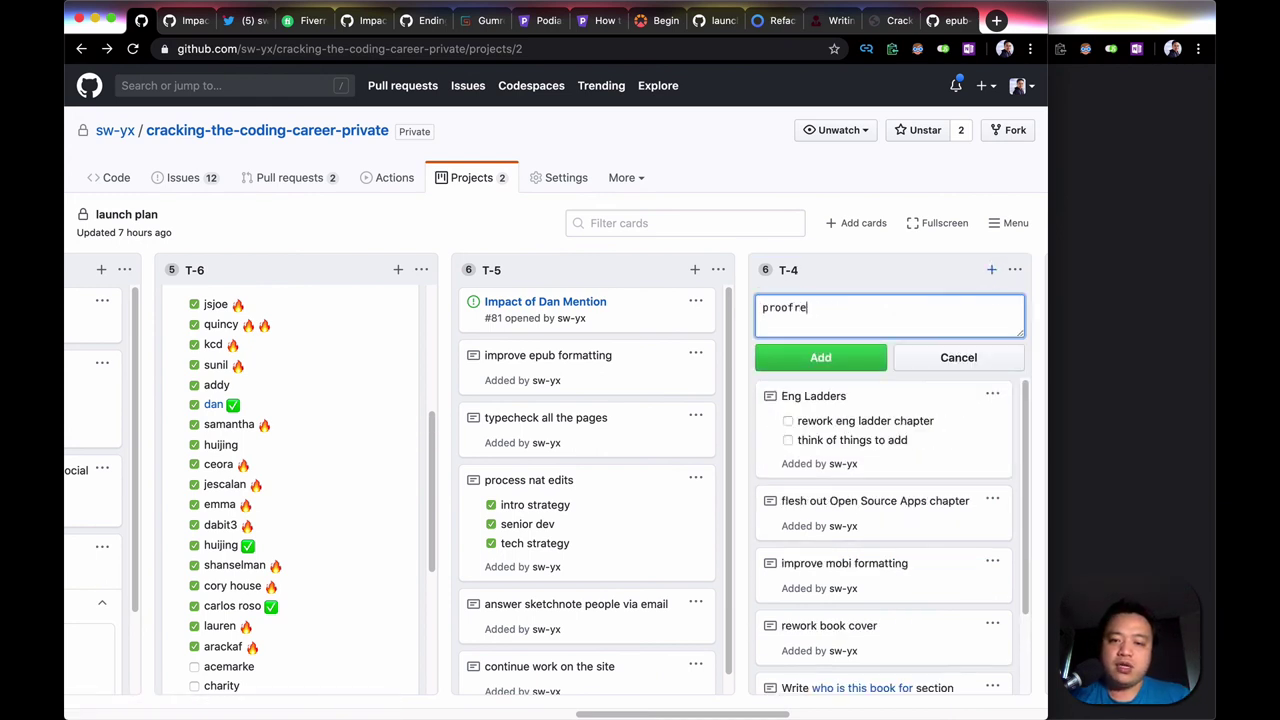
type("ad book ")
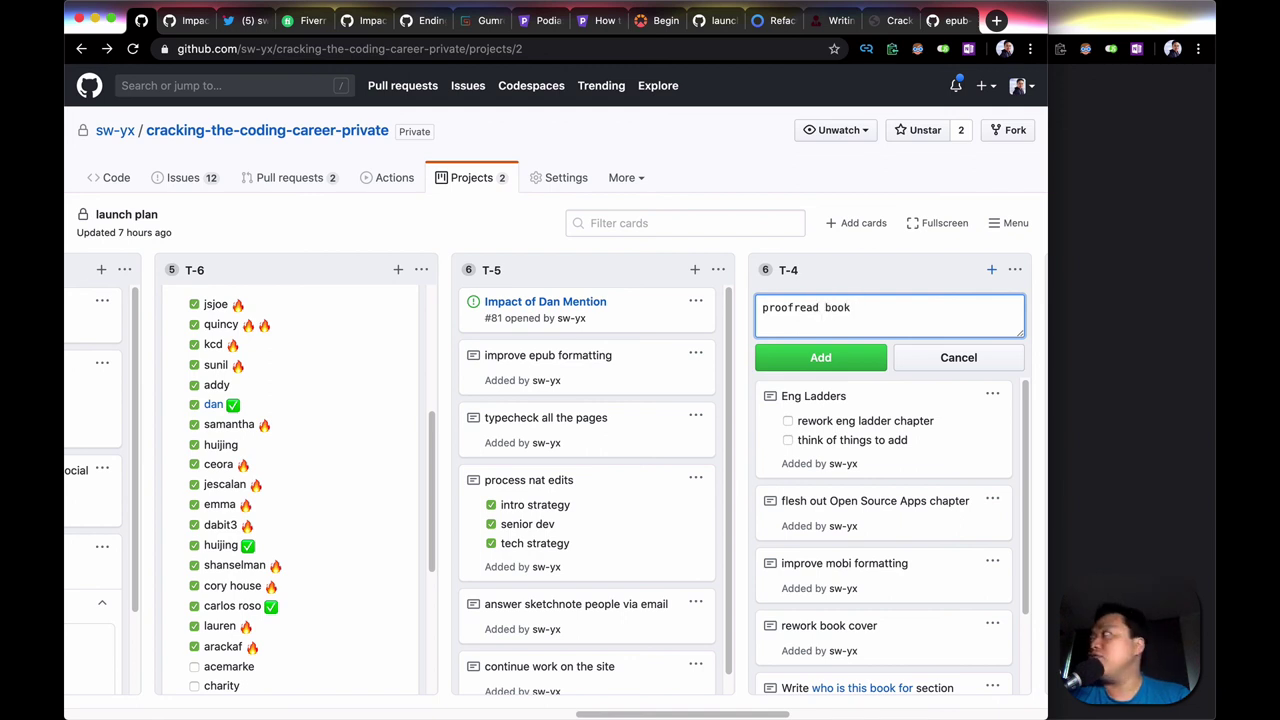
type("for")
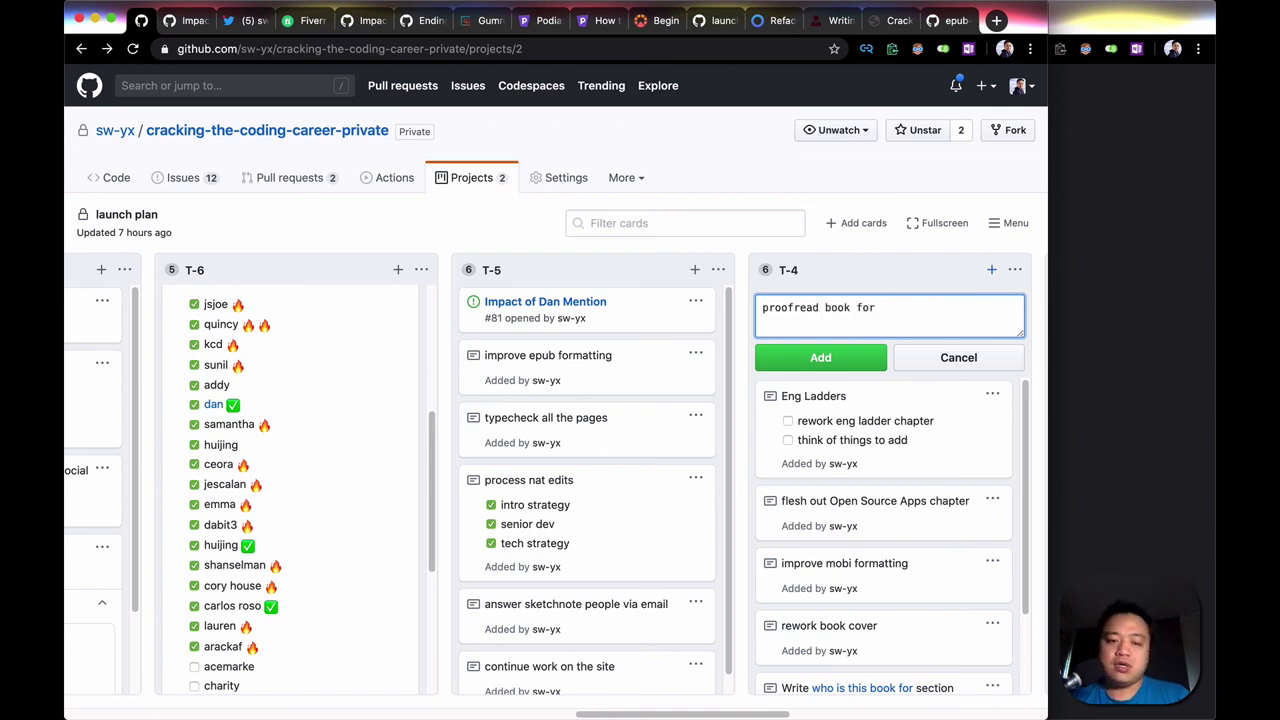
type("SHITTY CHAPTERS")
left_click(830, 356)
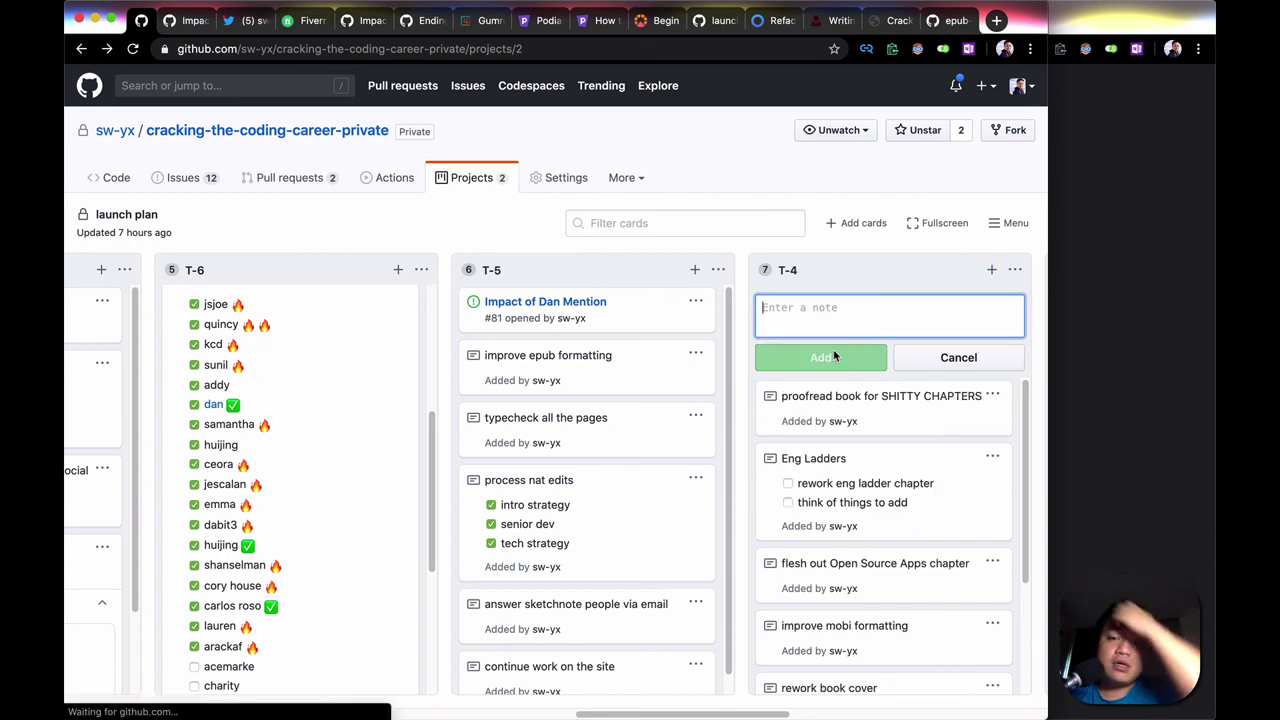
left_click(906, 362)
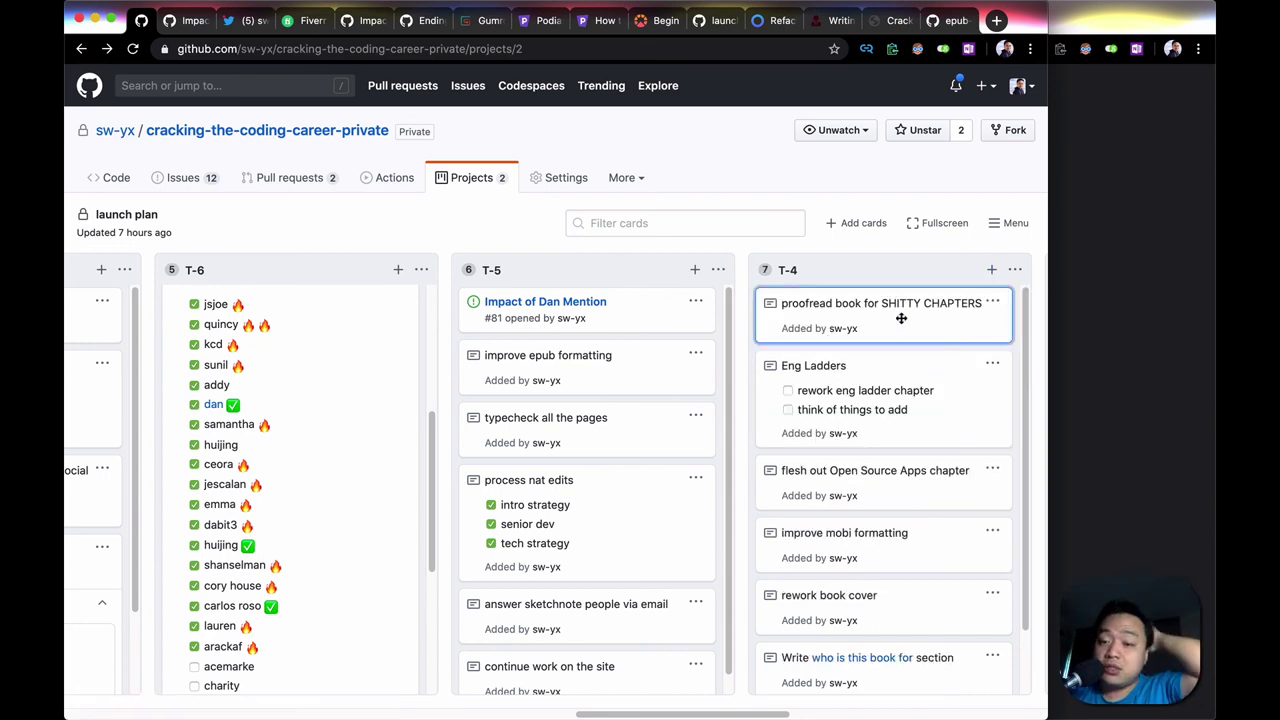
left_click_drag(909, 320, 891, 500)
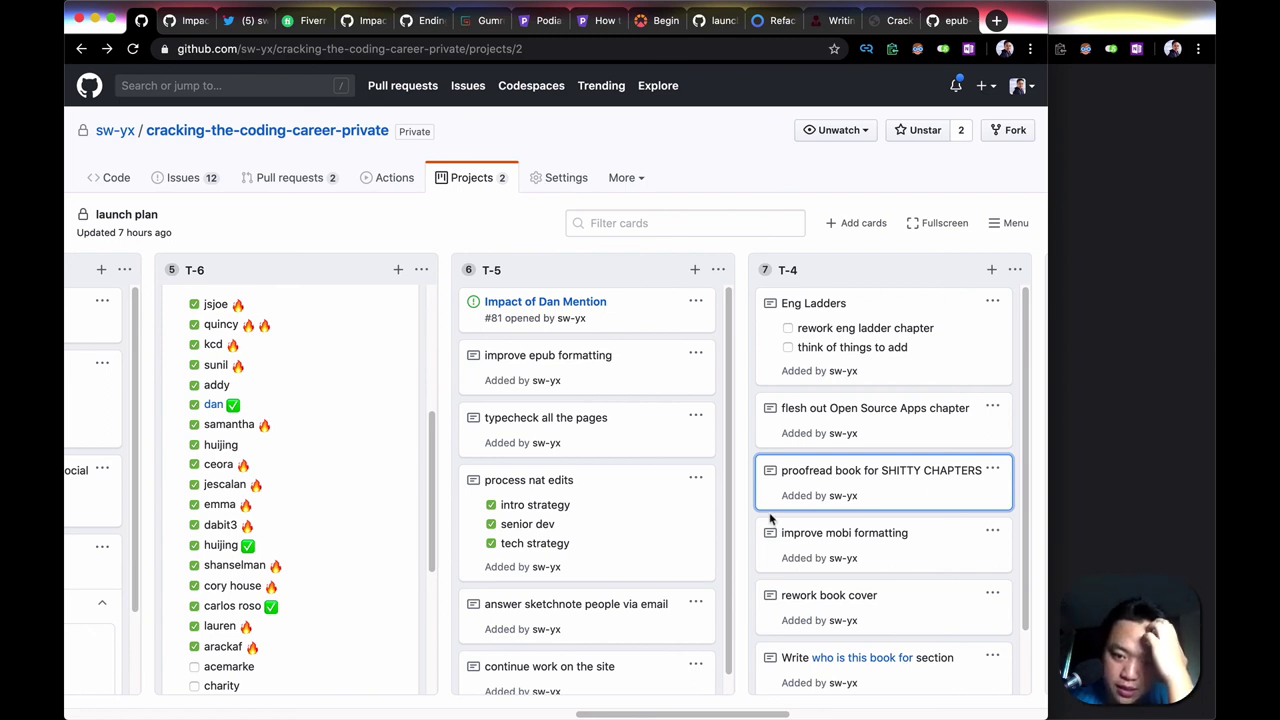
Step: Add the note "work on the site tiers on PODIA" to the T-4 column and close the note form
scroll(674, 549, "down", 1)
scroll(674, 549, "up", 1)
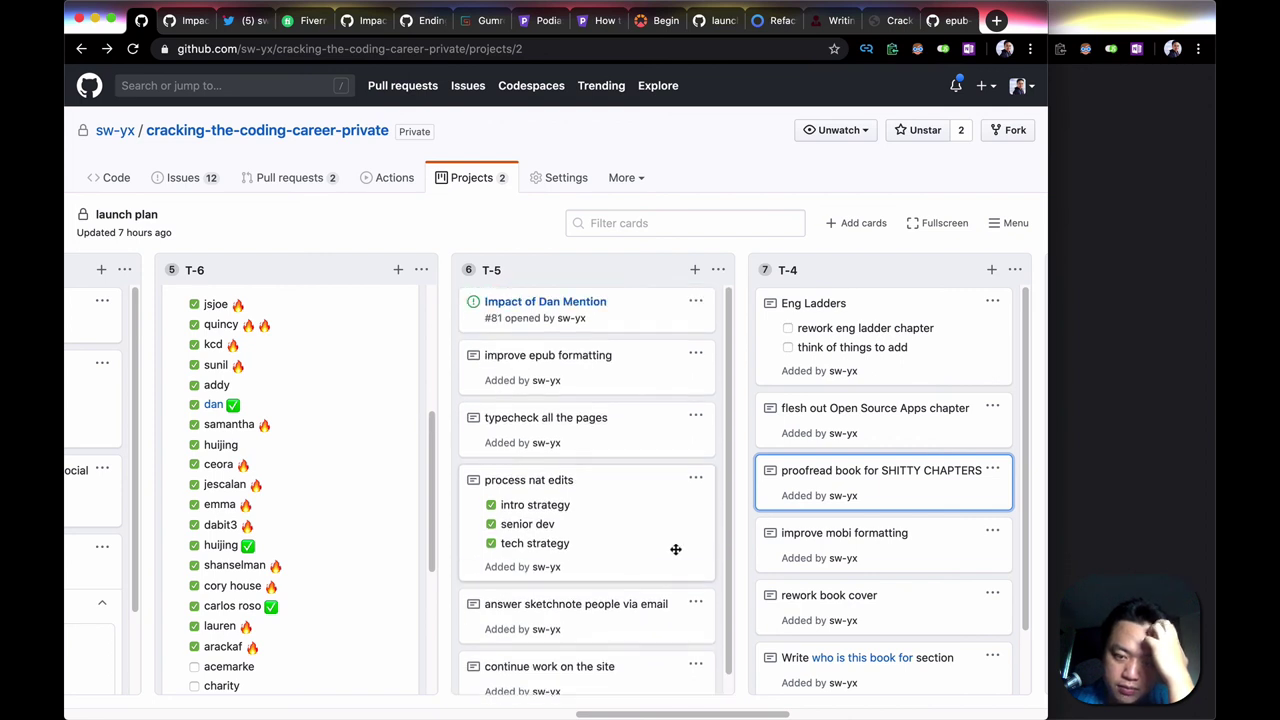
left_click(990, 270)
type("work on th")
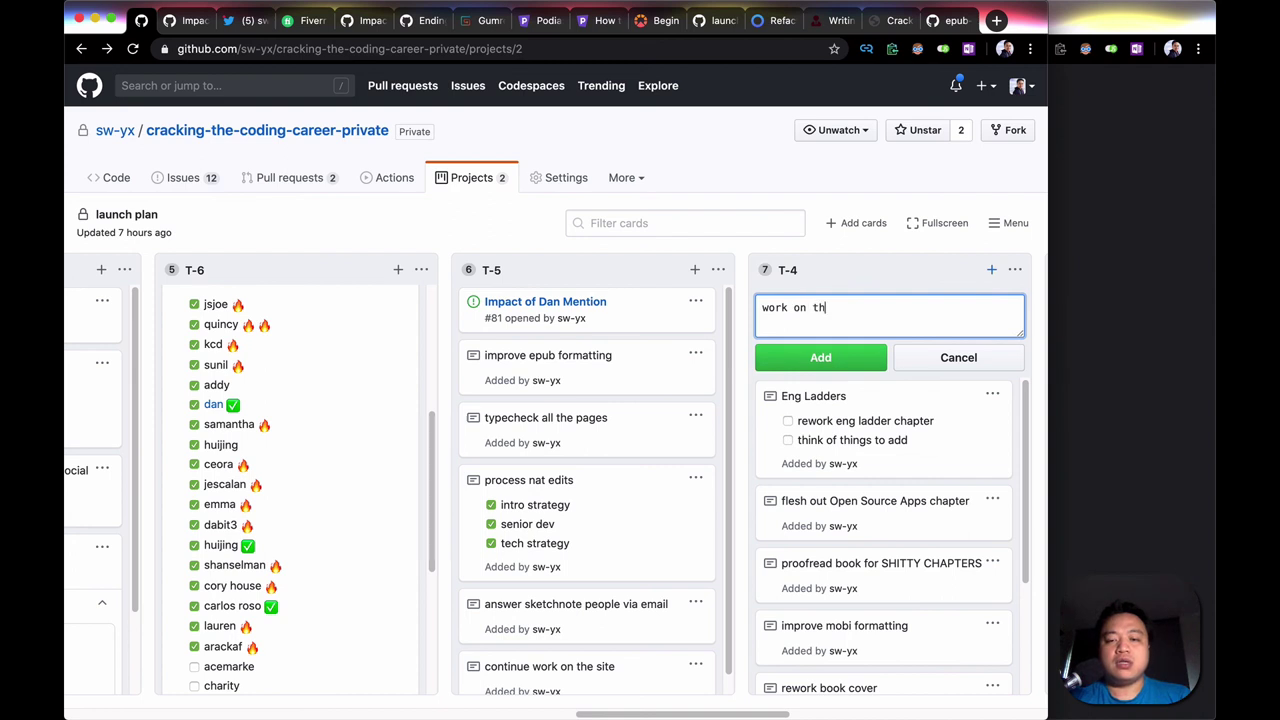
type("e site tiers on p")
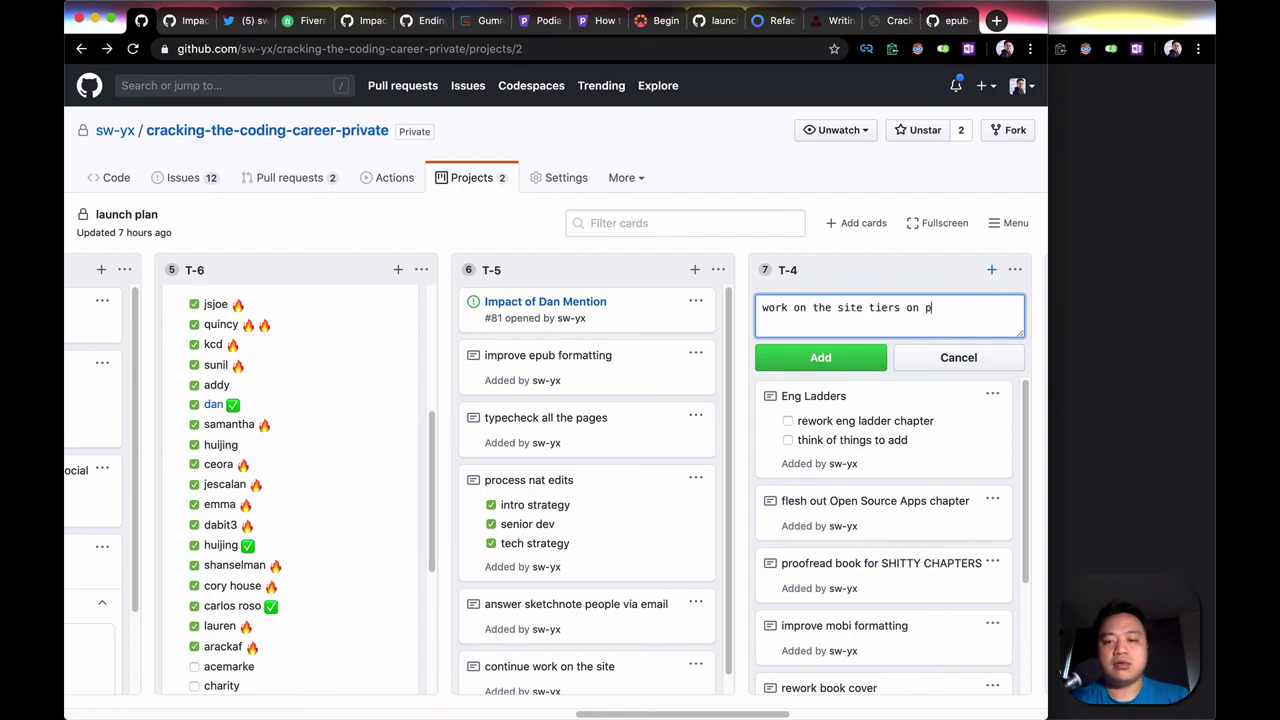
key("BackSpace")
type("PODIA")
left_click(835, 358)
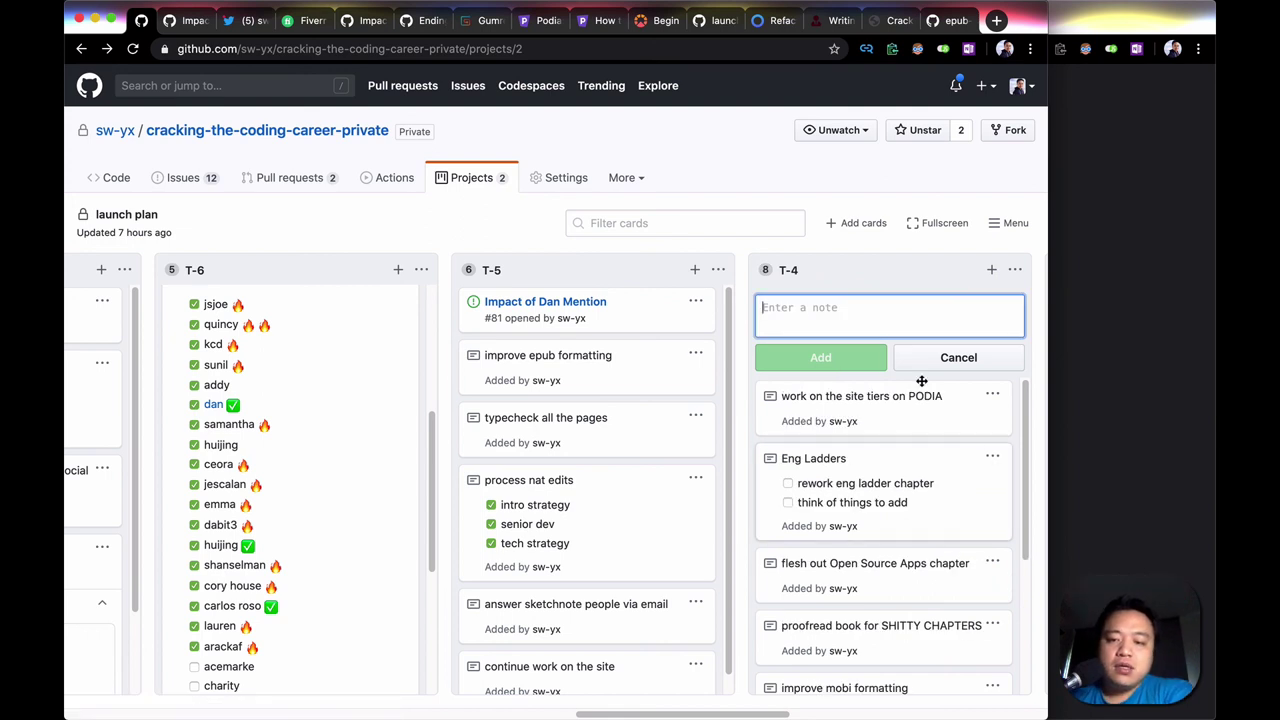
left_click(947, 359)
Step: Check the updated T-4 column against the neighbouring T-6, T-5 and T-3 columns
scroll(824, 435, "right", 3)
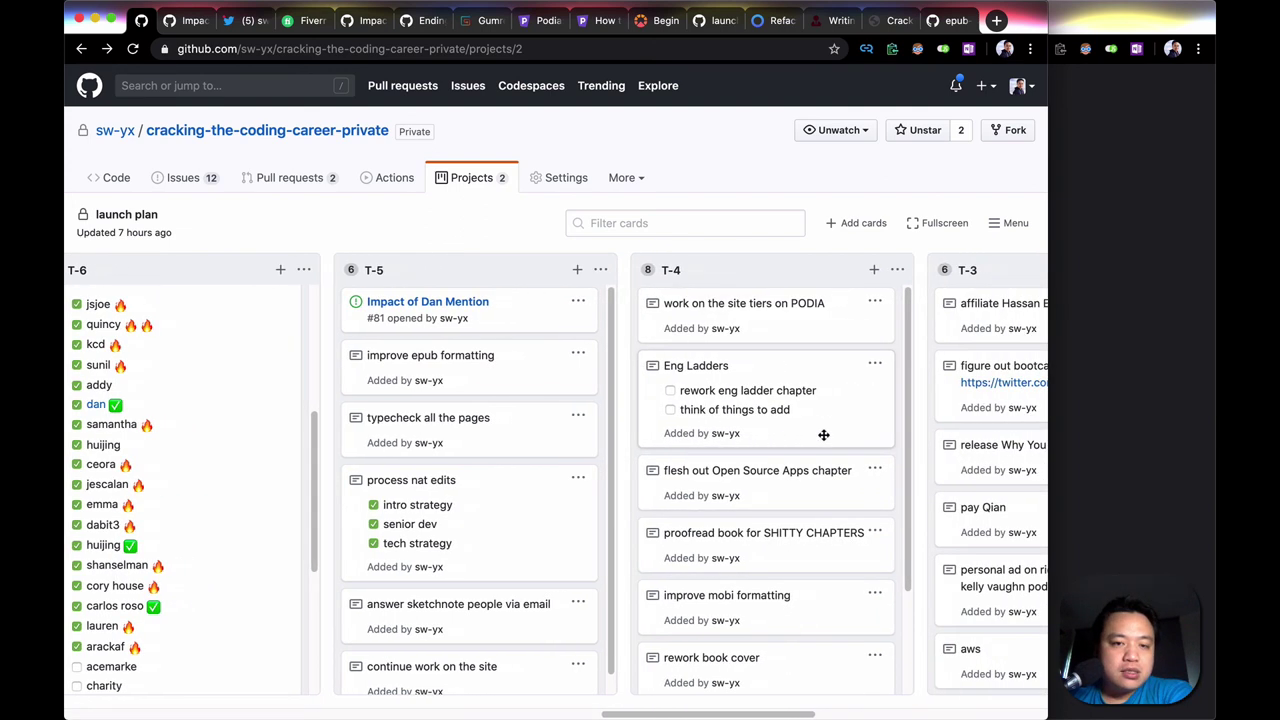
scroll(549, 378, "down", 1)
scroll(549, 380, "up", 1)
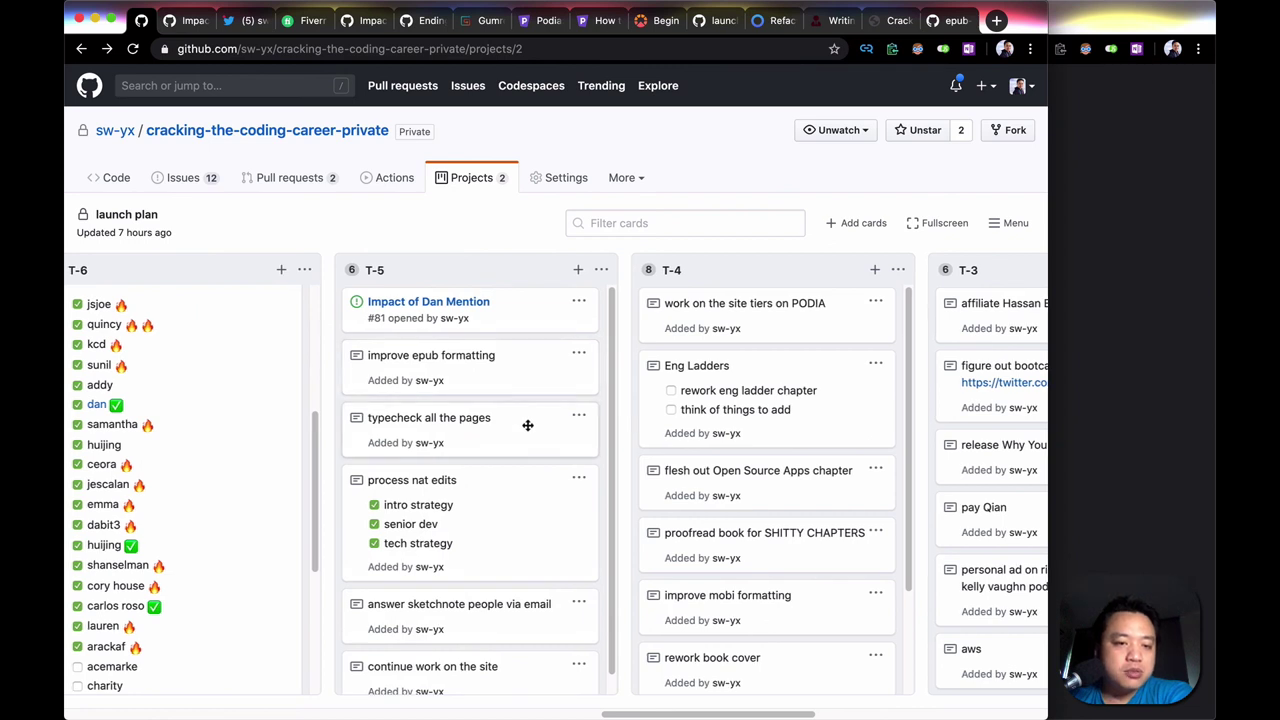
scroll(520, 415, "left", 2)
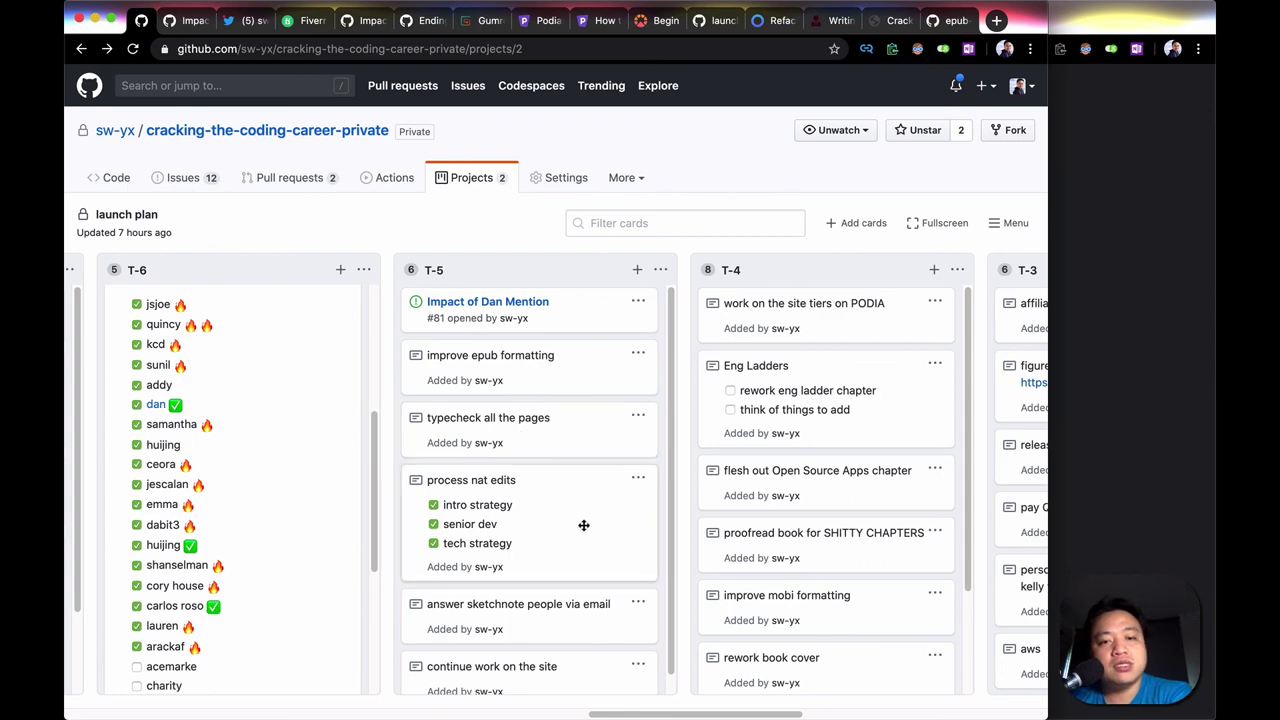
scroll(583, 525, "right", 5)
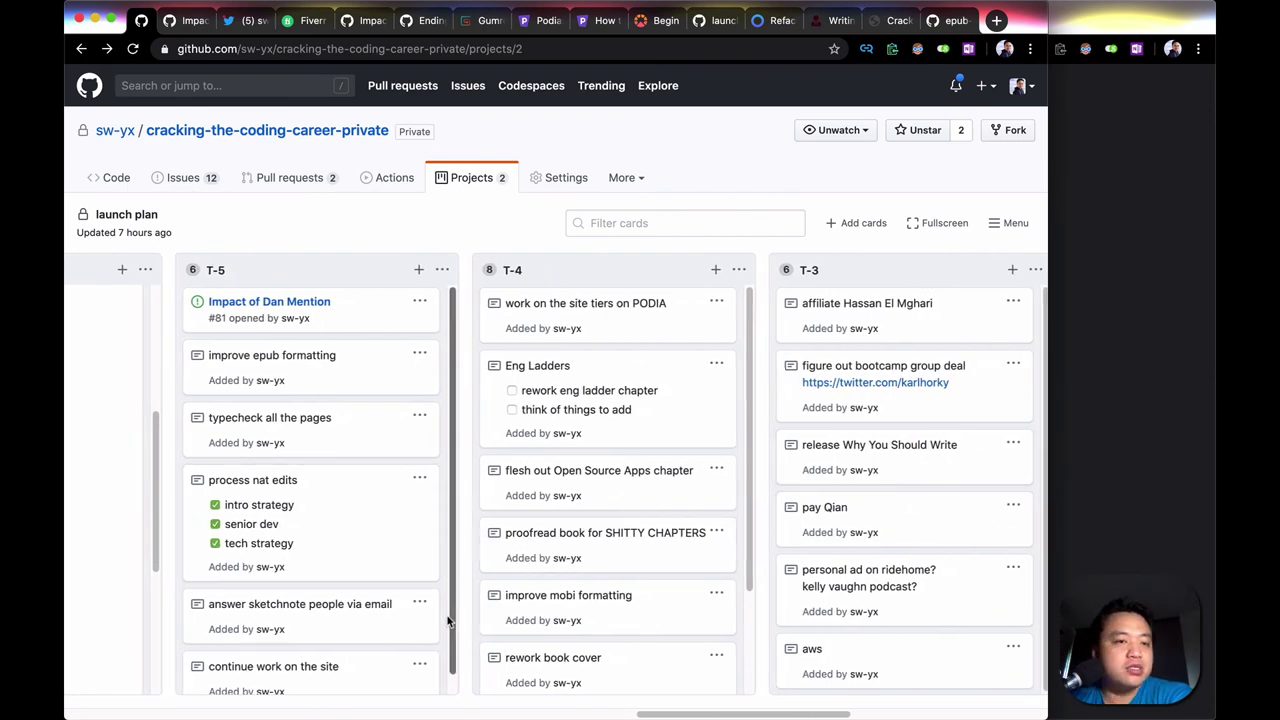
scroll(447, 617, "left", 3)
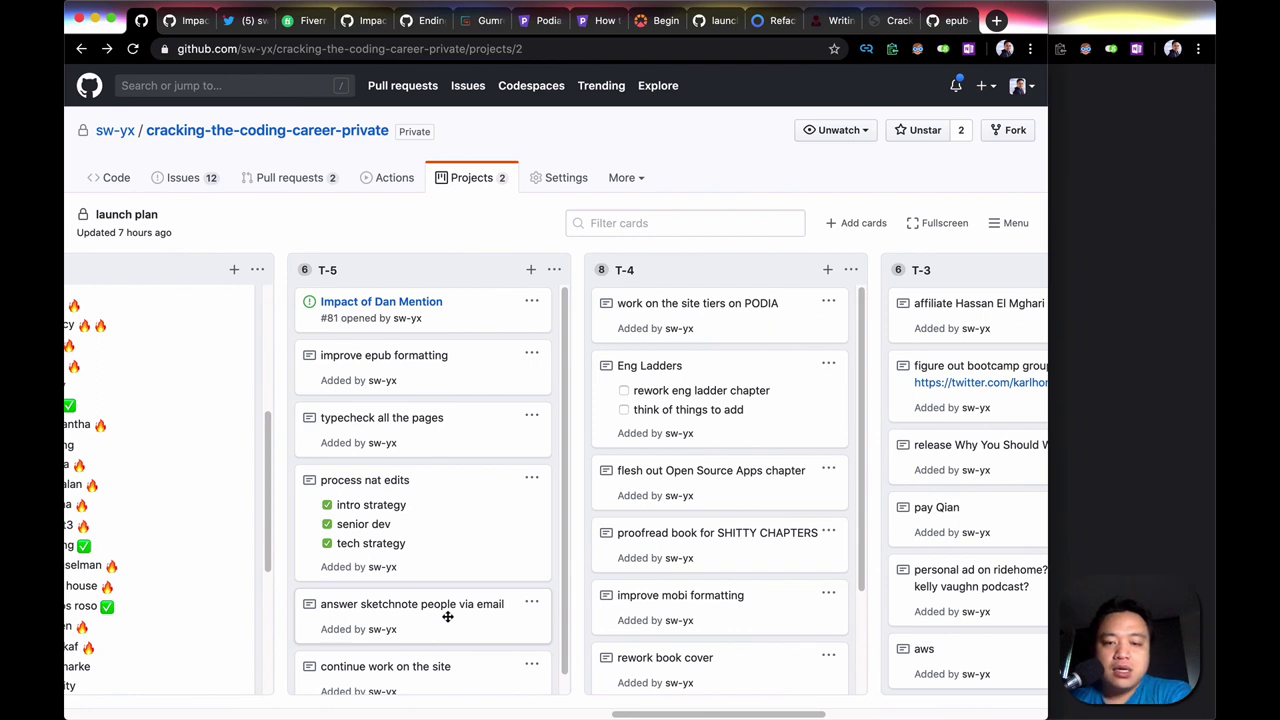